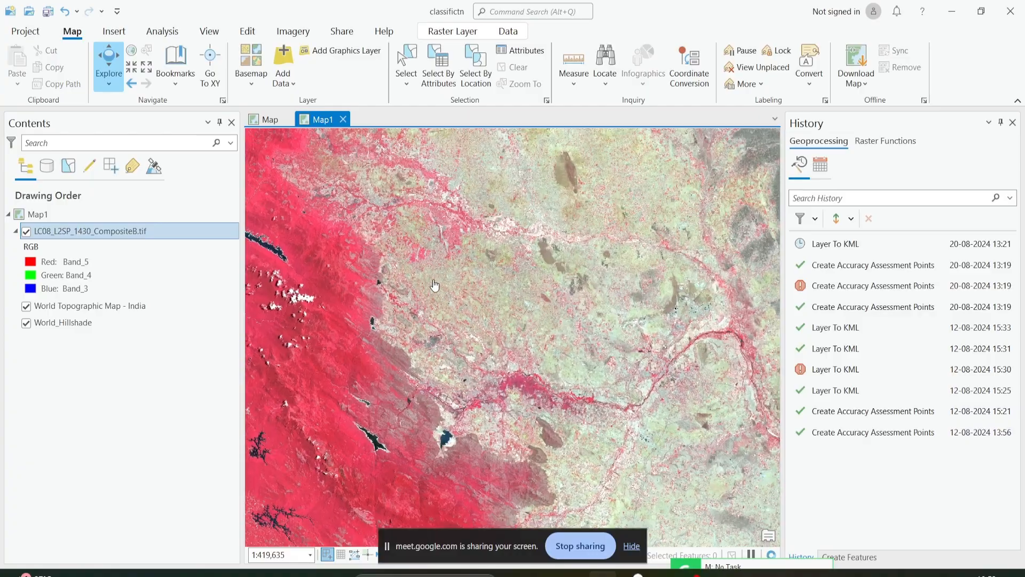
# Examine the false-colour Landsat composite from the inland vegetation to the coast at several scales.
pyautogui.scroll(-3, 435, 285)
pyautogui.scroll(-3, 435, 285)
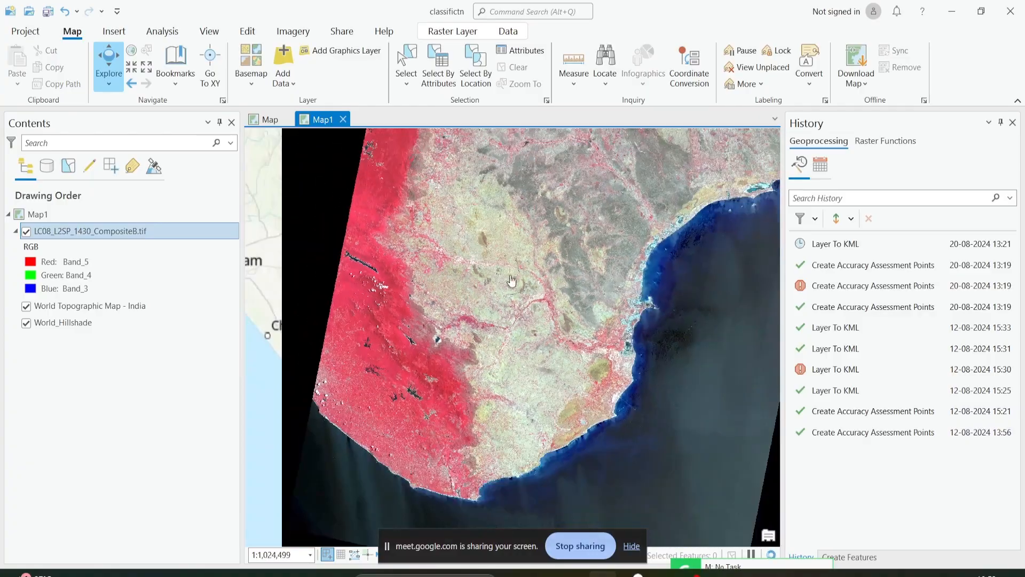
pyautogui.scroll(2, 538, 246)
pyautogui.scroll(1, 537, 246)
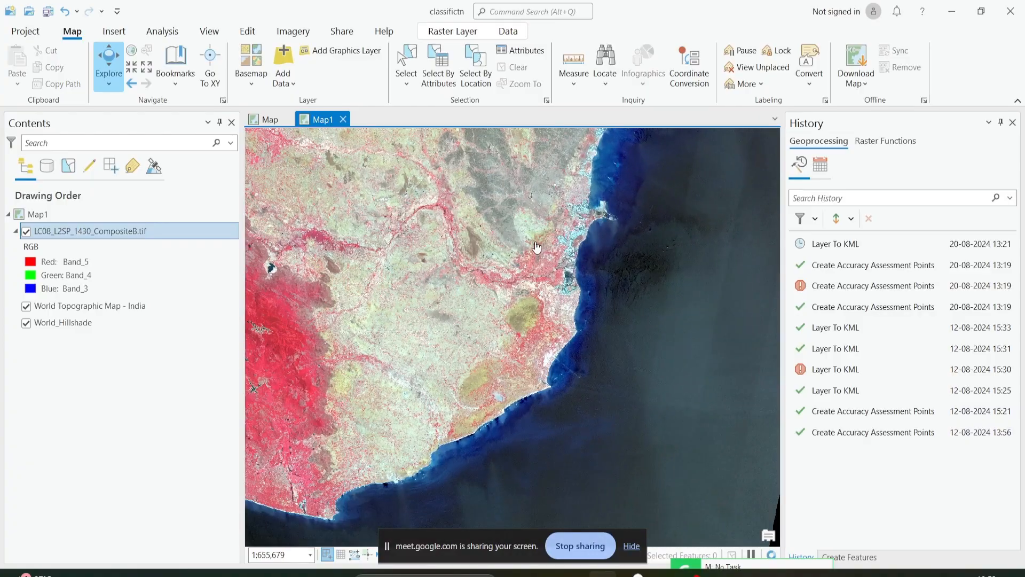
pyautogui.moveTo(518, 238); pyautogui.dragTo(588, 375)
pyautogui.scroll(-1, 459, 291)
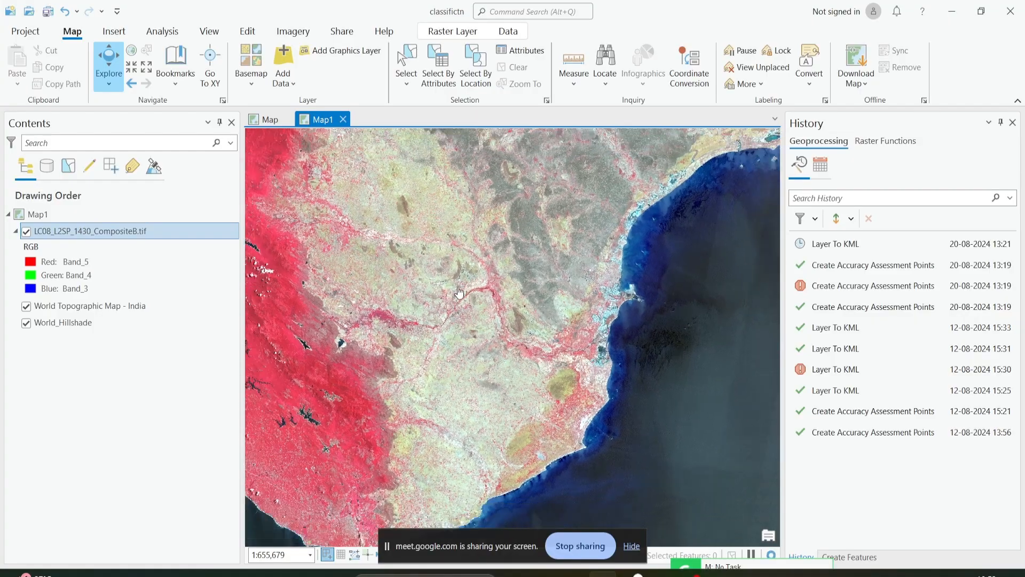
pyautogui.scroll(3, 406, 297)
pyautogui.scroll(-1, 407, 298)
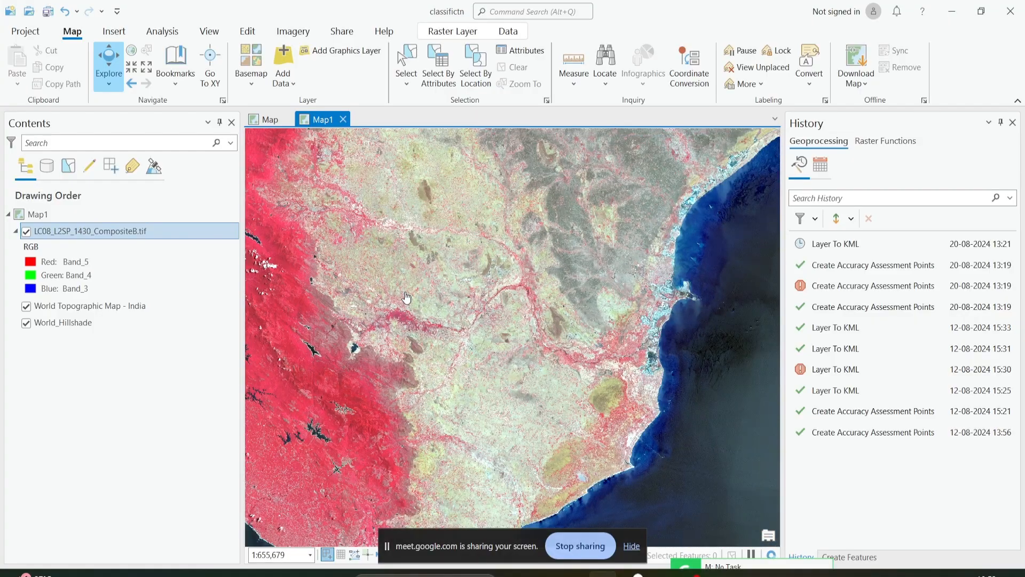
pyautogui.moveTo(407, 298); pyautogui.dragTo(503, 296)
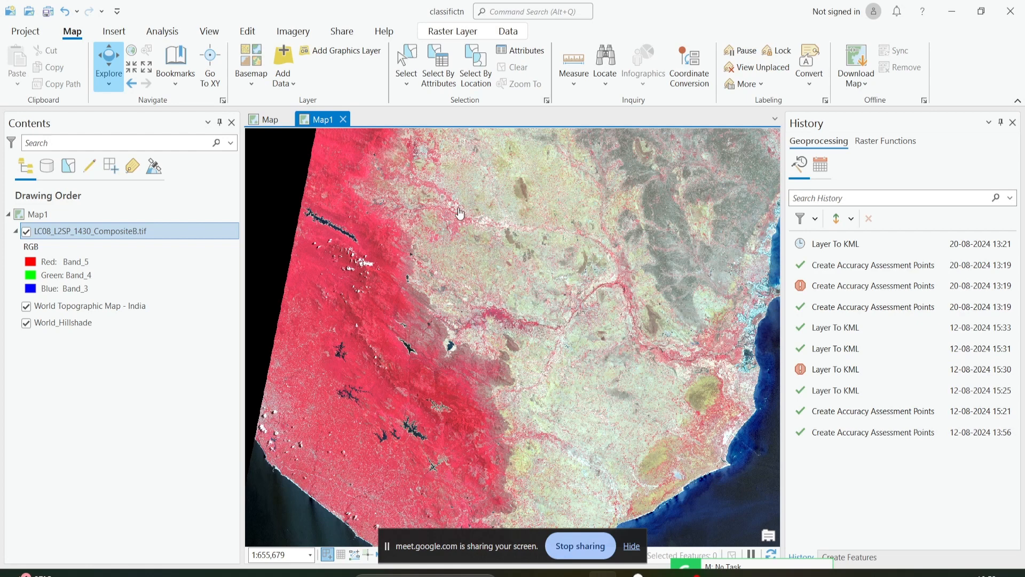
# Open the Training Samples Manager for the Landsat composite and create a new classification schema.
pyautogui.click(280, 30)
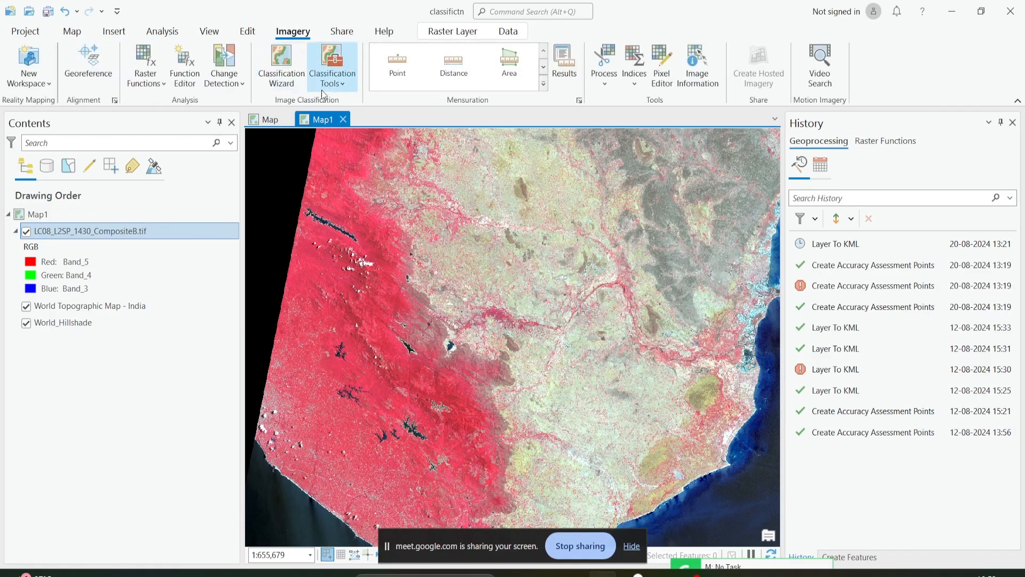
pyautogui.click(336, 85)
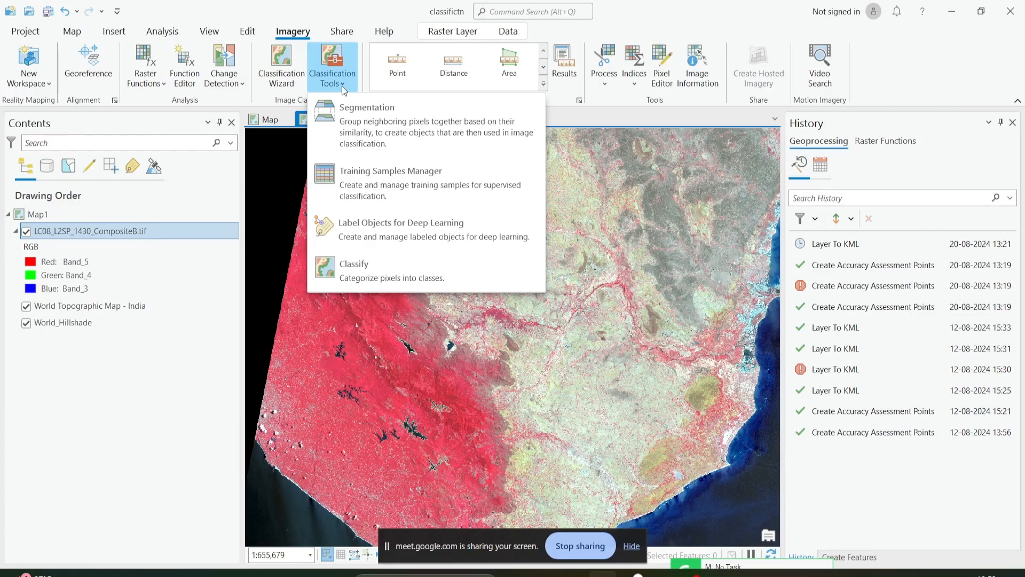
pyautogui.click(360, 171)
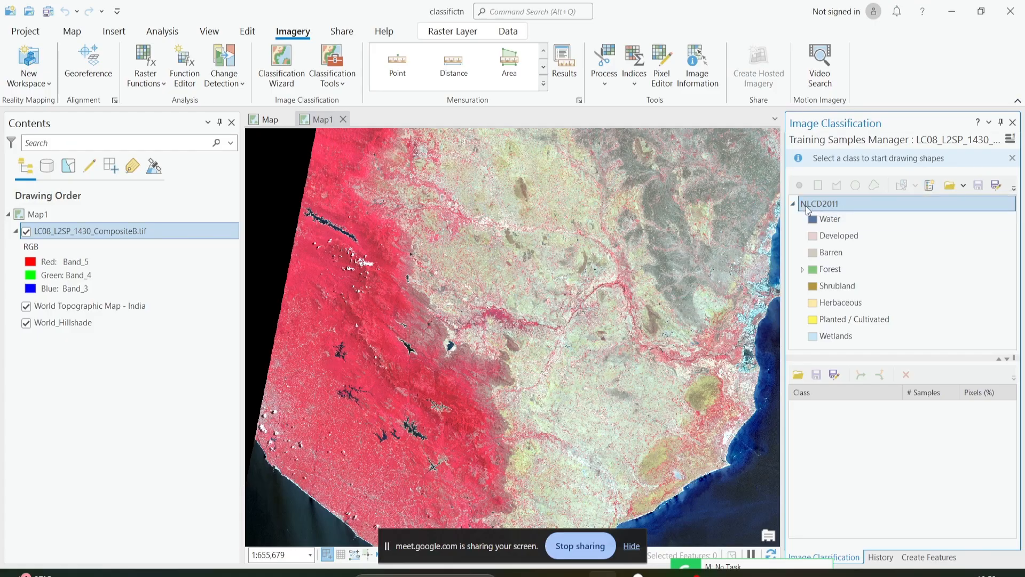
pyautogui.moveTo(805, 206)
pyautogui.click(928, 186)
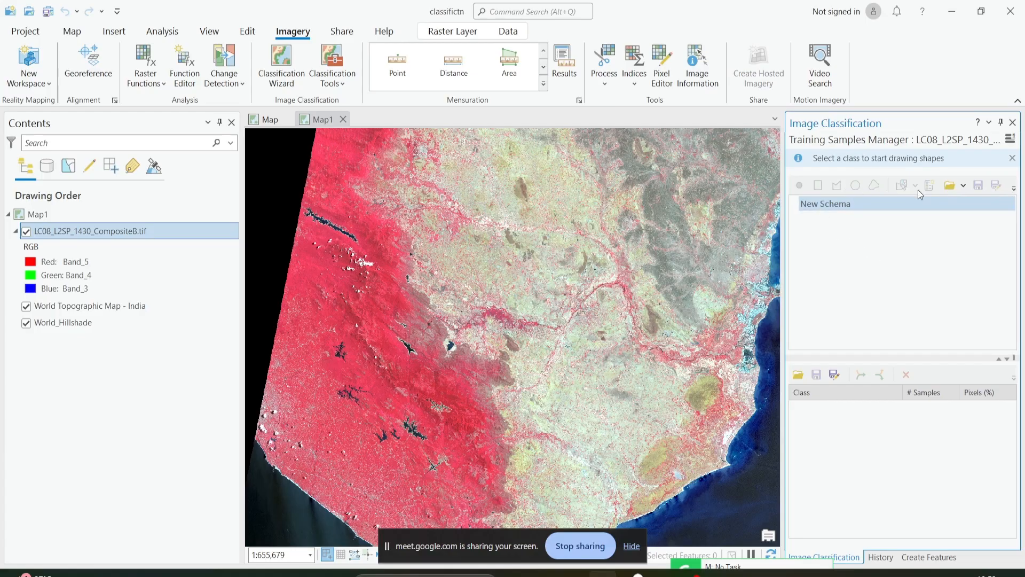
pyautogui.rightClick(835, 207)
pyautogui.click(824, 204)
# Examine the composite's land cover, covering the coastline, reservoirs, forested hills, river corridors and built-up areas.
pyautogui.scroll(5, 570, 255)
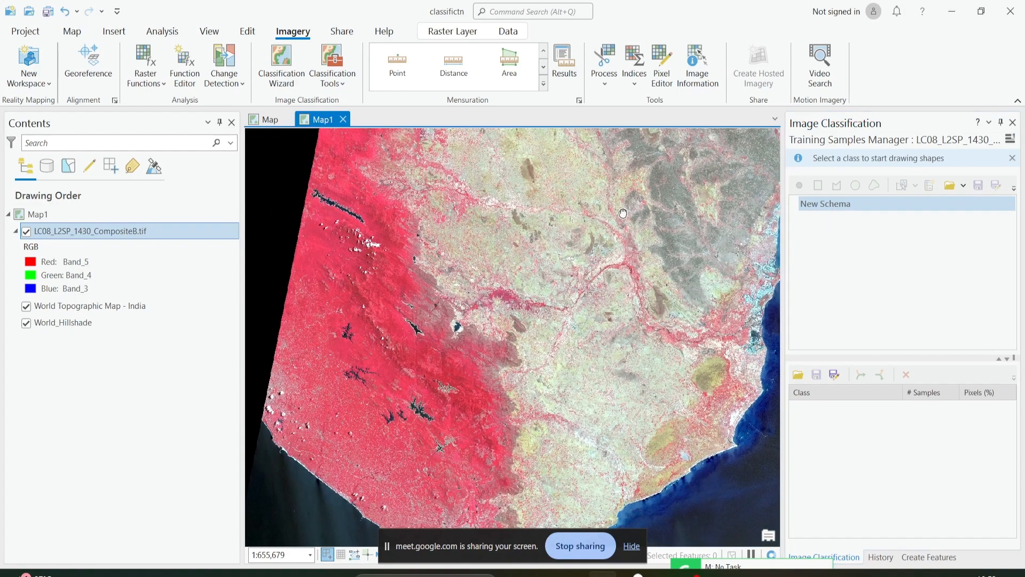
pyautogui.scroll(-4, 374, 251)
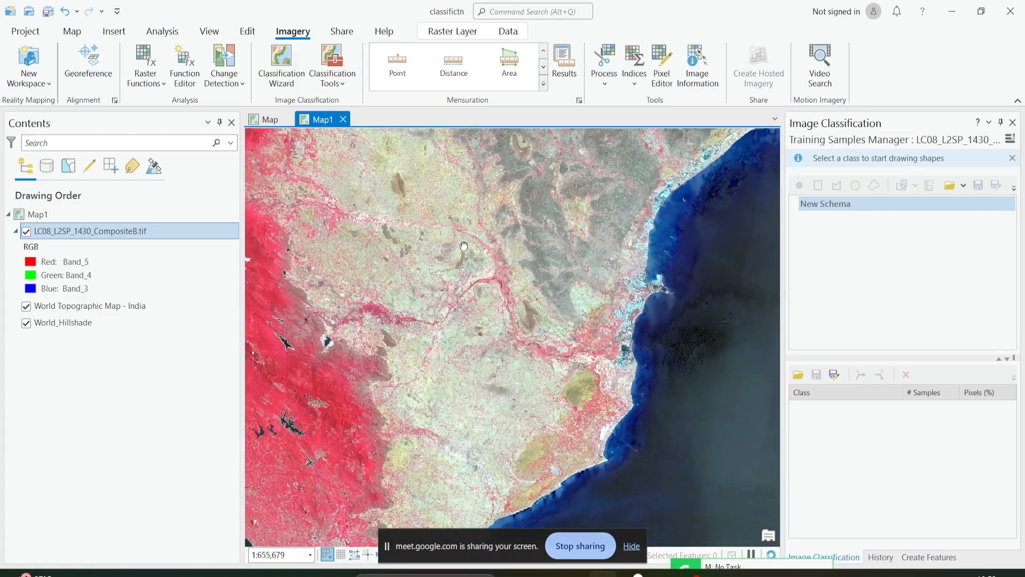
pyautogui.scroll(2, 359, 257)
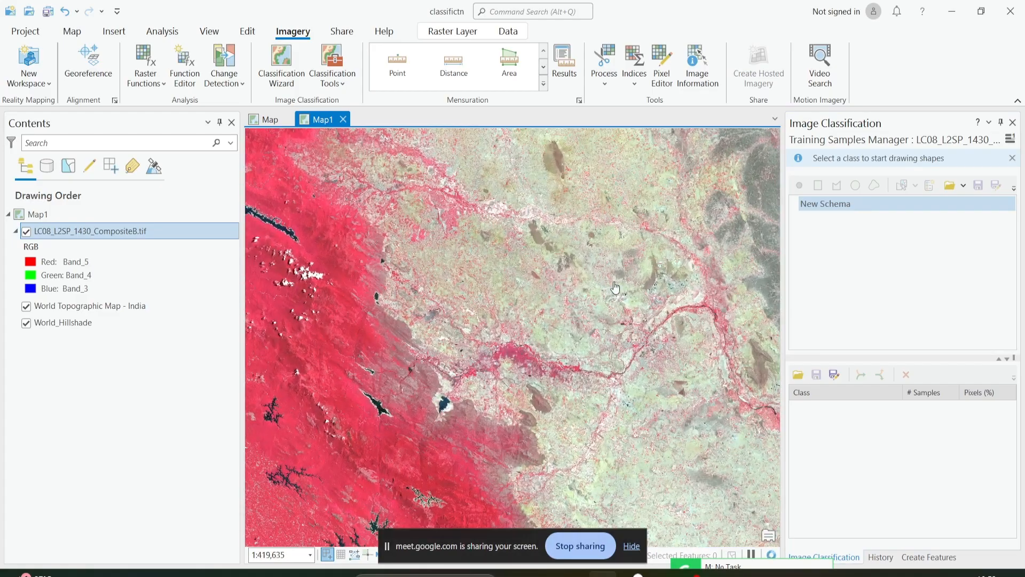
pyautogui.scroll(1, 615, 287)
pyautogui.moveTo(559, 409); pyautogui.dragTo(659, 309)
pyautogui.moveTo(410, 409); pyautogui.dragTo(617, 279)
pyautogui.moveTo(320, 422); pyautogui.dragTo(359, 355)
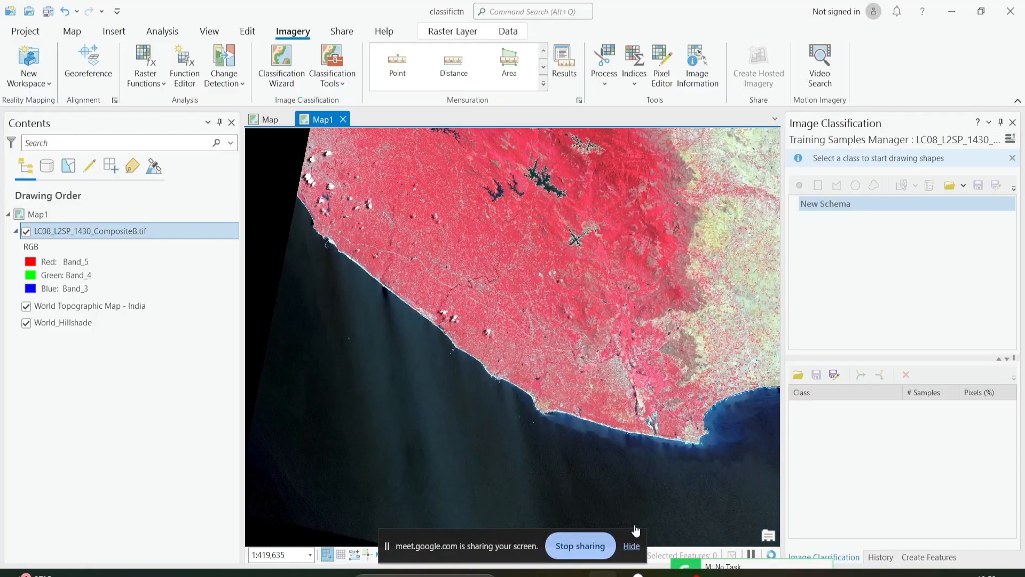
pyautogui.moveTo(636, 531); pyautogui.dragTo(447, 505)
pyautogui.moveTo(699, 414); pyautogui.dragTo(470, 473)
pyautogui.moveTo(670, 300); pyautogui.dragTo(638, 426)
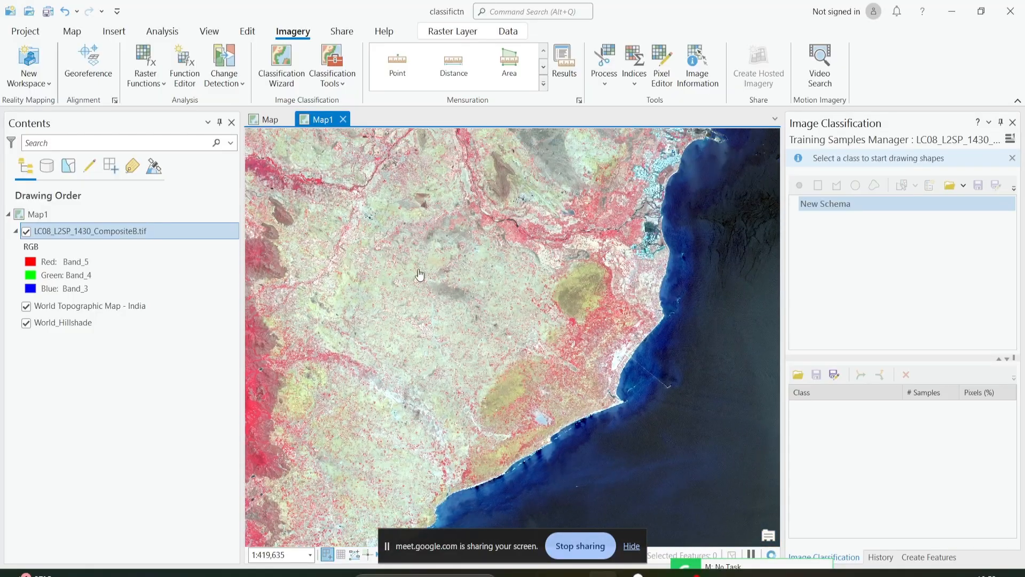
pyautogui.moveTo(435, 283); pyautogui.dragTo(678, 319)
pyautogui.moveTo(510, 284); pyautogui.dragTo(588, 238)
pyautogui.scroll(2, 390, 283)
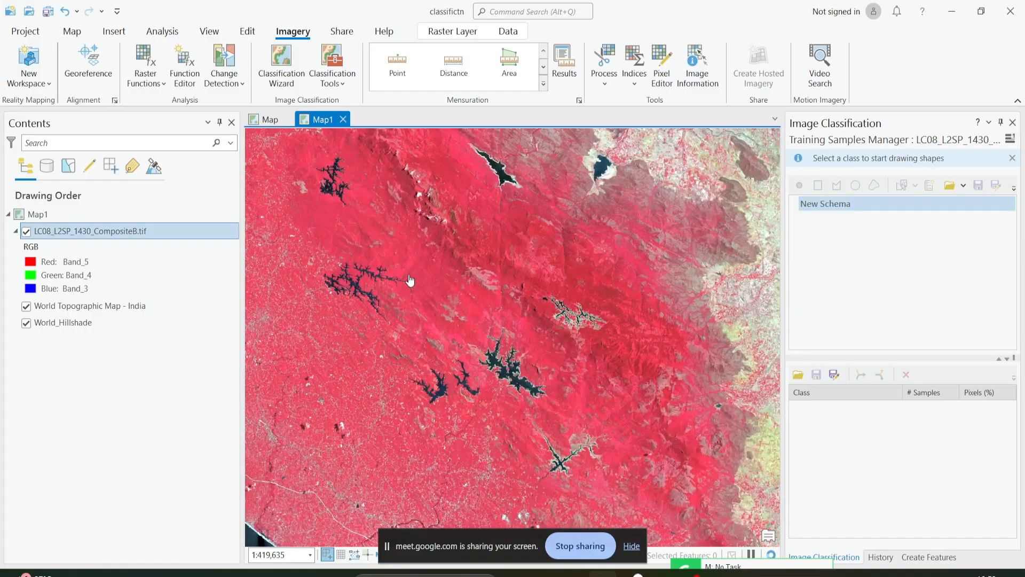
pyautogui.moveTo(426, 294); pyautogui.dragTo(348, 323)
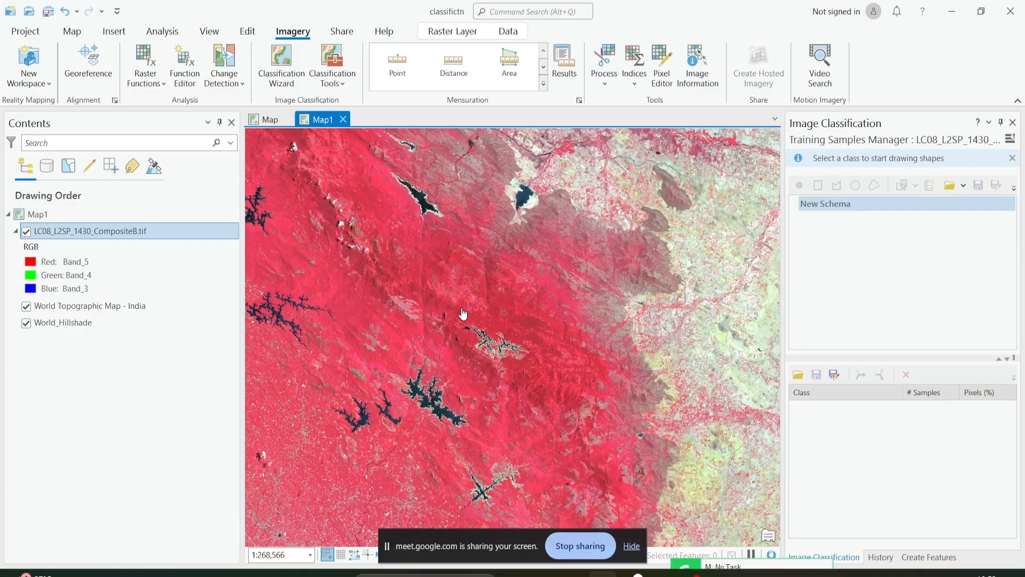
pyautogui.moveTo(534, 325); pyautogui.dragTo(377, 355)
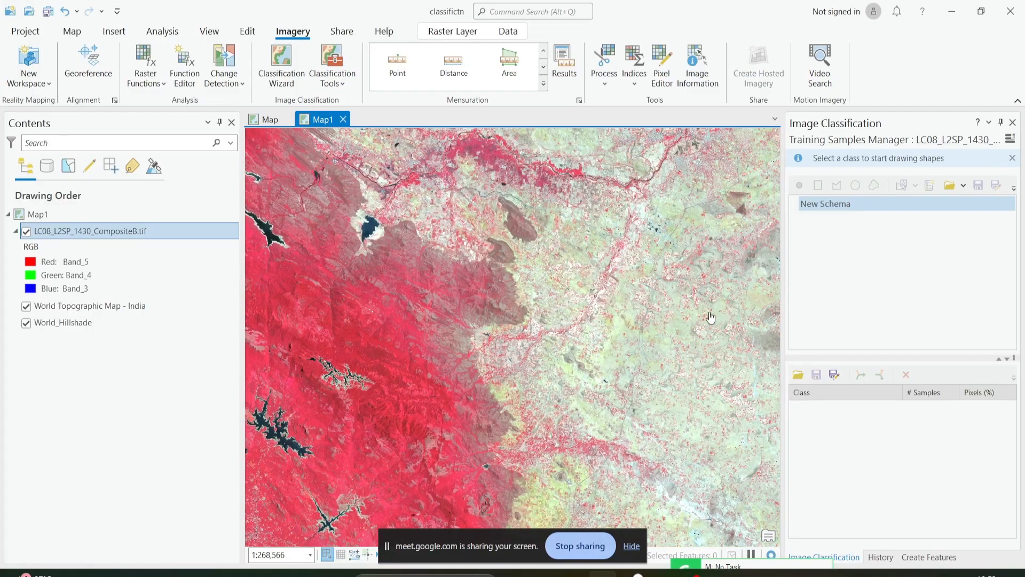
pyautogui.moveTo(710, 318); pyautogui.dragTo(406, 395)
pyautogui.moveTo(621, 279); pyautogui.dragTo(411, 332)
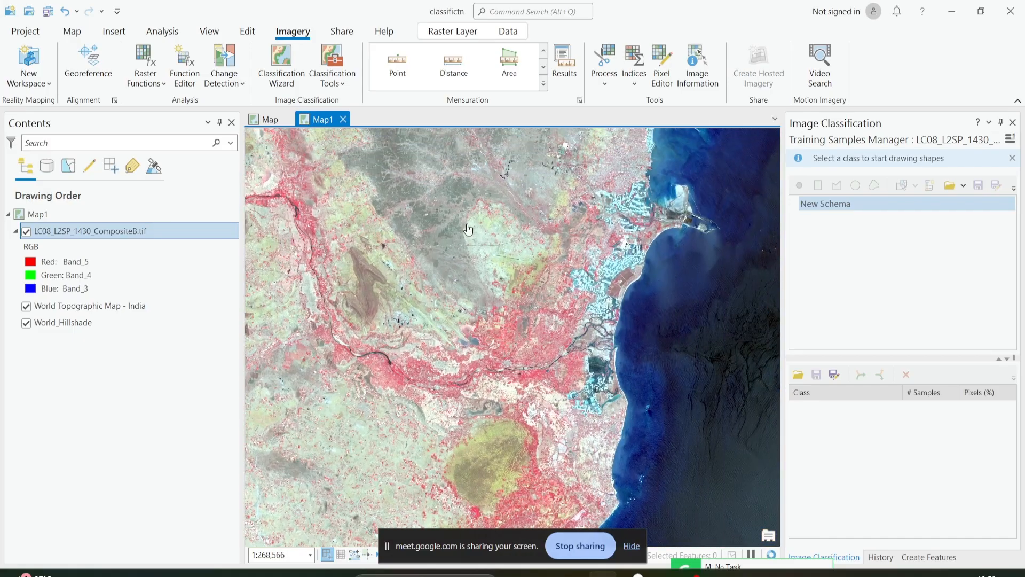
pyautogui.moveTo(491, 220); pyautogui.dragTo(529, 295)
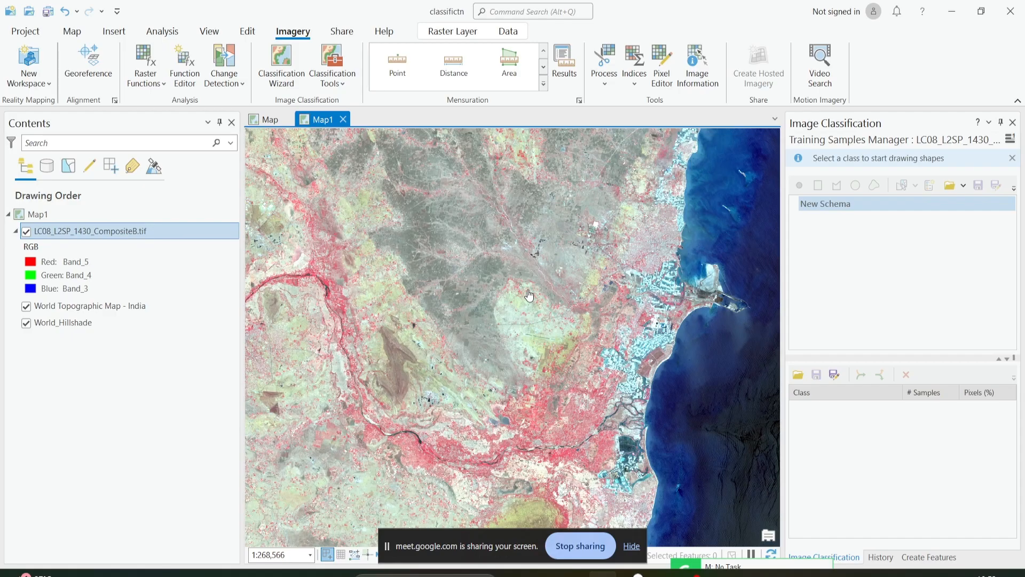
pyautogui.scroll(-2, 529, 296)
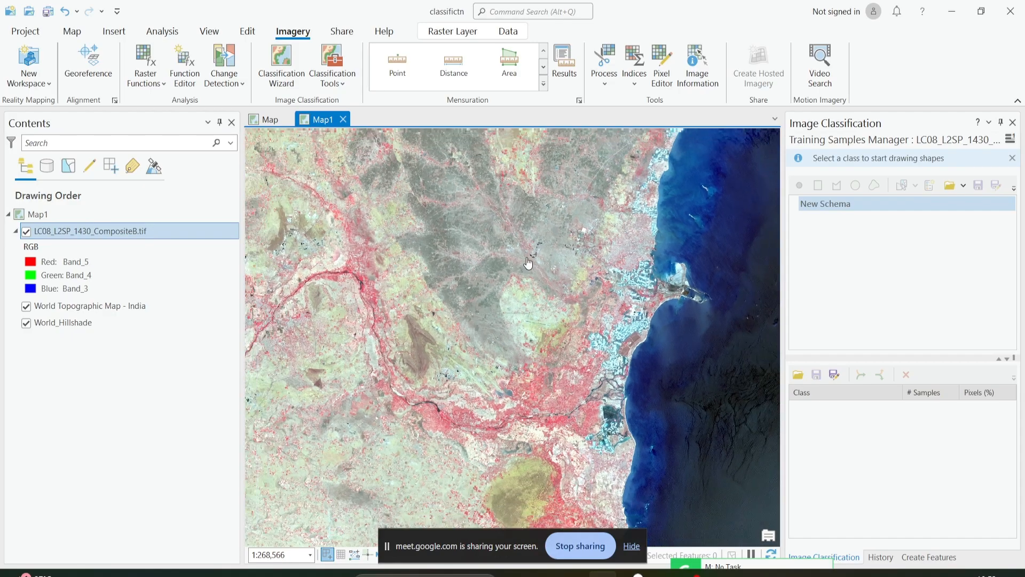
pyautogui.scroll(-3, 466, 244)
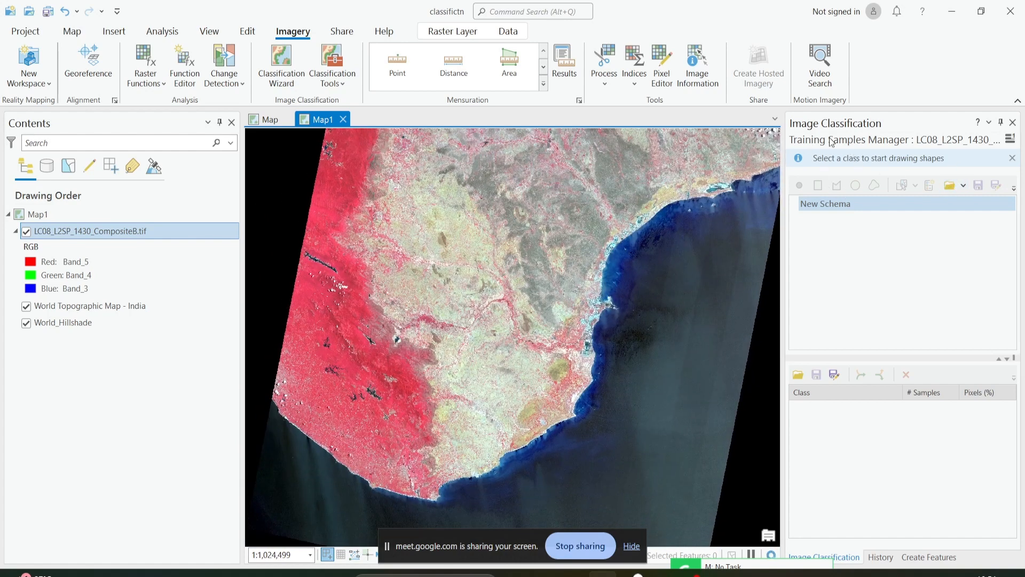
# Close the Training Samples Manager and reopen it to restore the default NLCD2011 schema.
pyautogui.click(349, 78)
pyautogui.click(375, 175)
pyautogui.click(1011, 158)
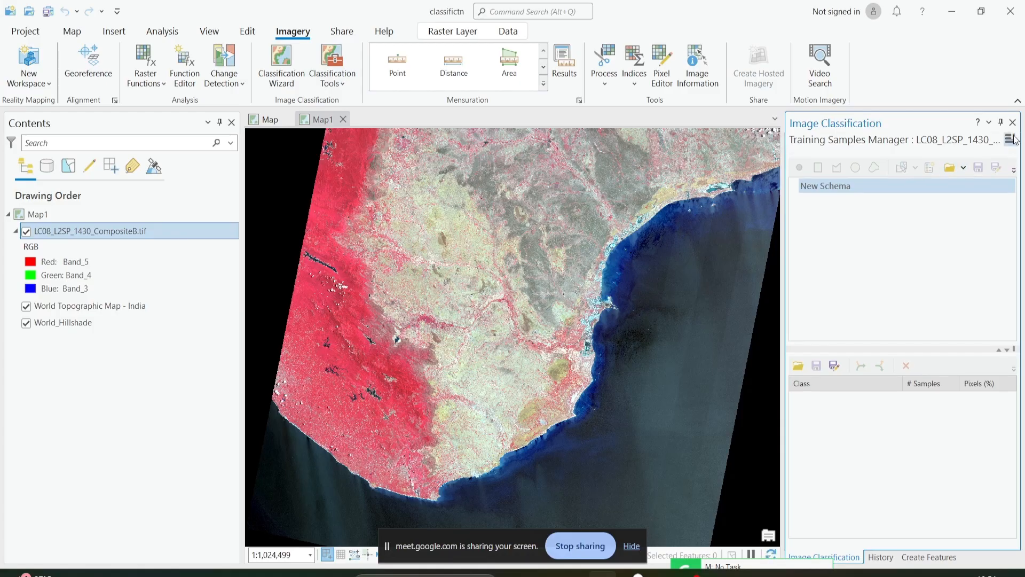
pyautogui.click(1012, 122)
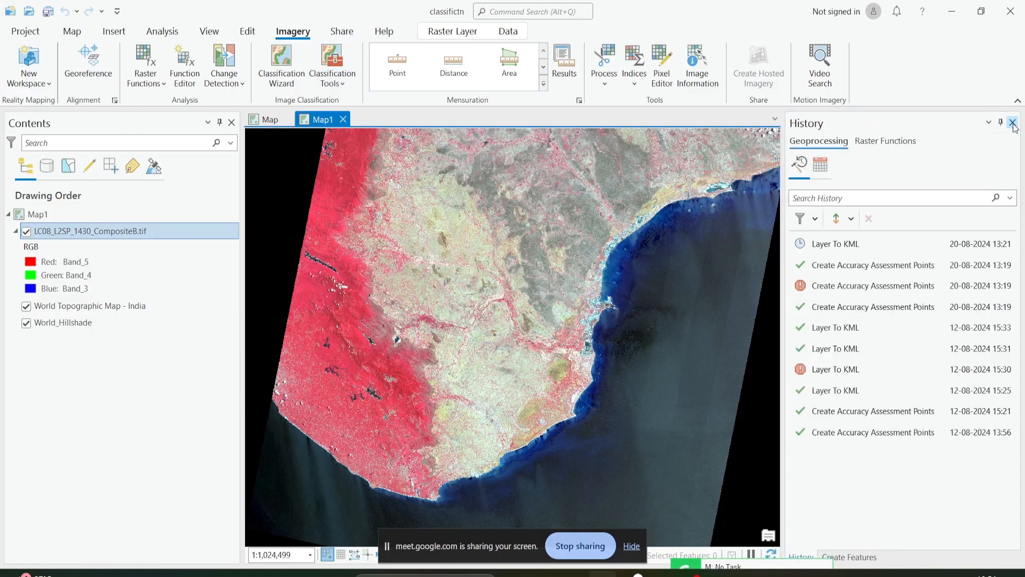
pyautogui.click(341, 73)
pyautogui.click(350, 174)
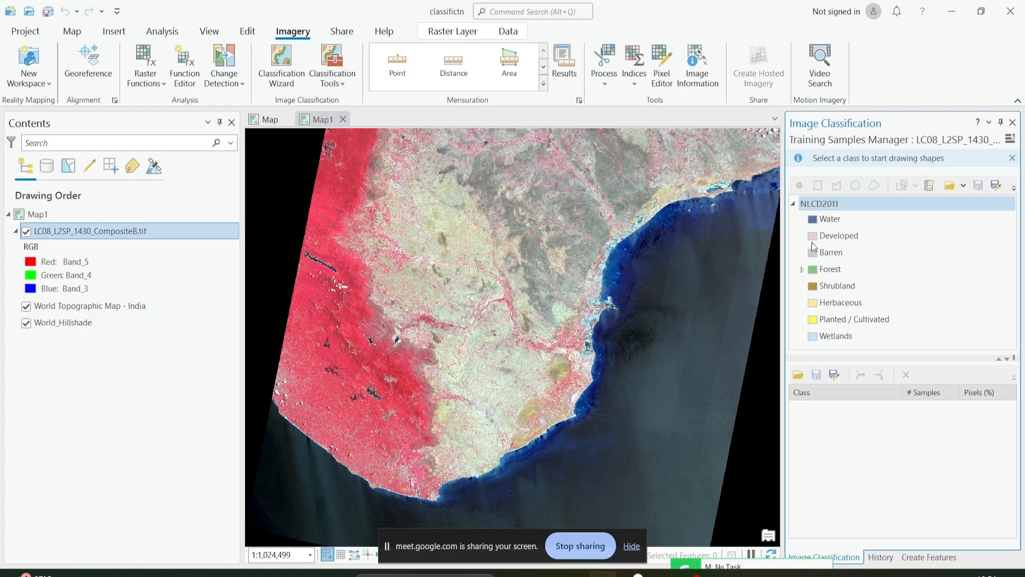
# Review the default NLCD2011 classes Water and Forest against the composite's southern land cover.
pyautogui.click(833, 221)
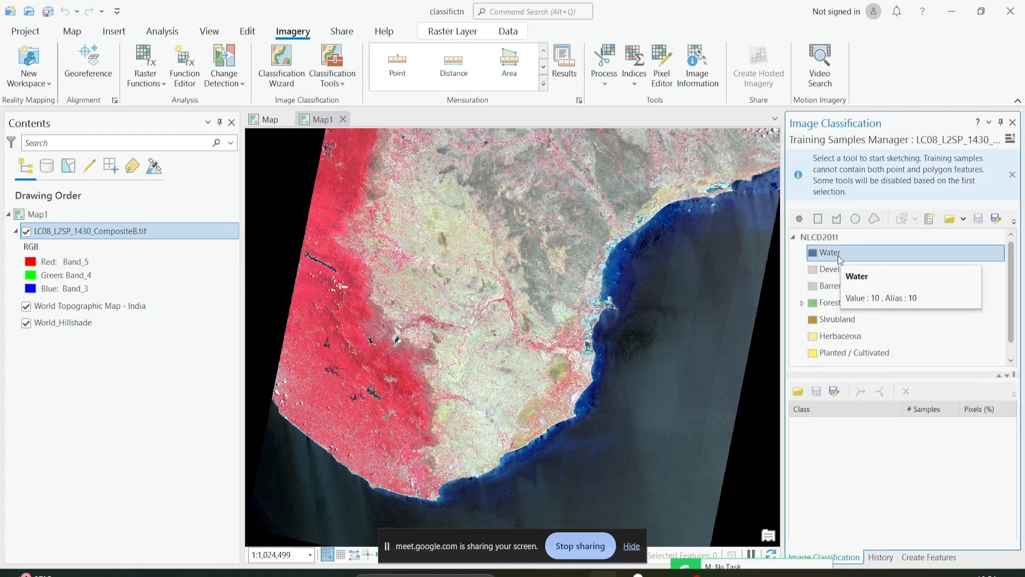
pyautogui.scroll(4, 392, 454)
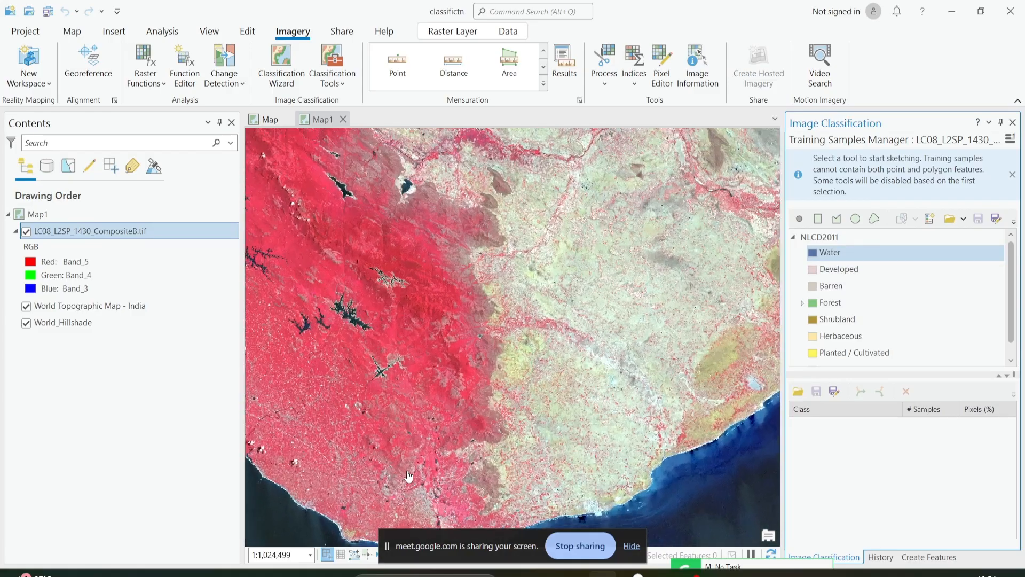
pyautogui.scroll(5, 449, 379)
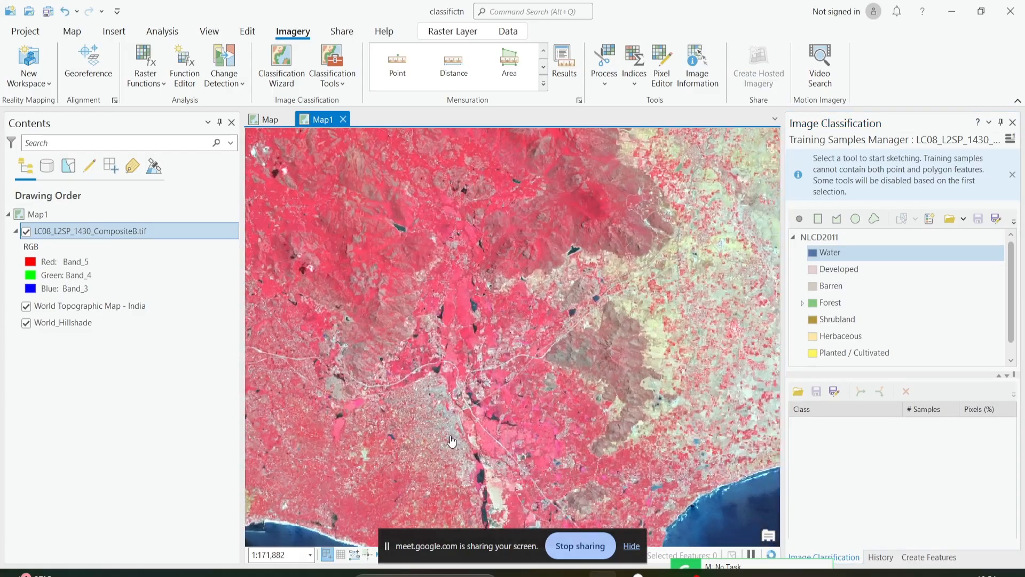
pyautogui.scroll(-7, 453, 398)
pyautogui.moveTo(453, 398); pyautogui.dragTo(426, 460)
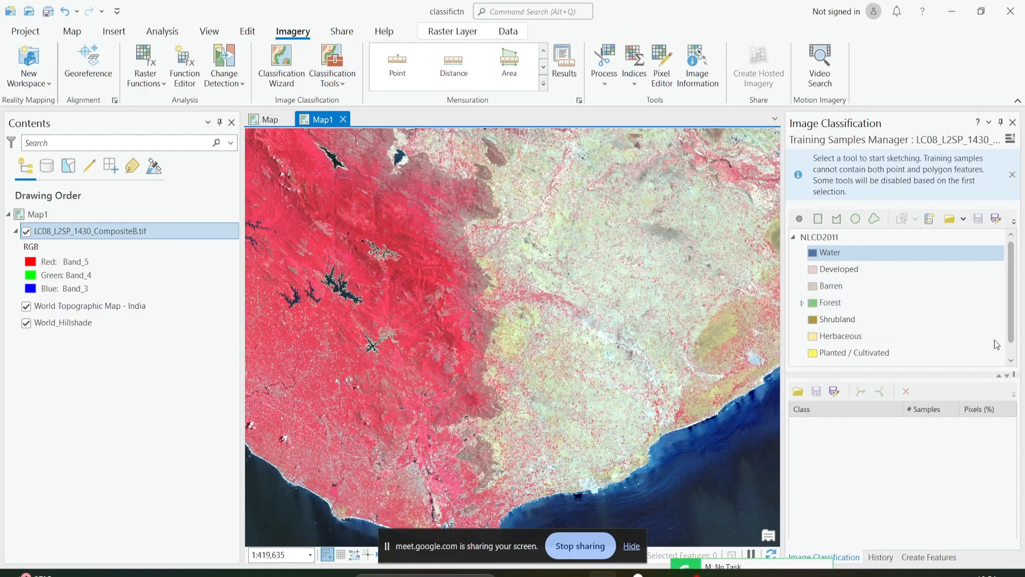
pyautogui.click(903, 301)
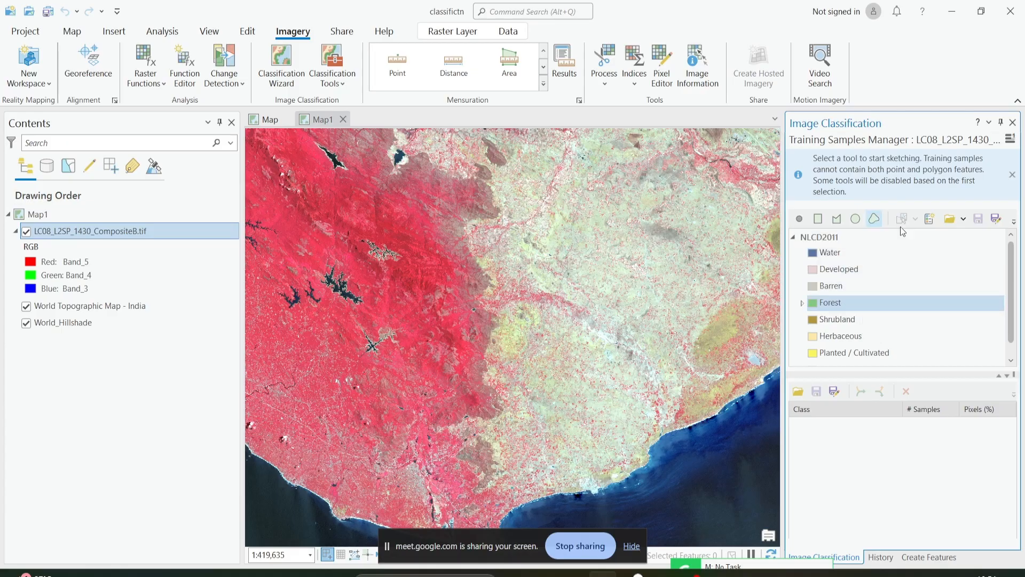
# Create a new classification schema and start adding a class to it.
pyautogui.click(932, 220)
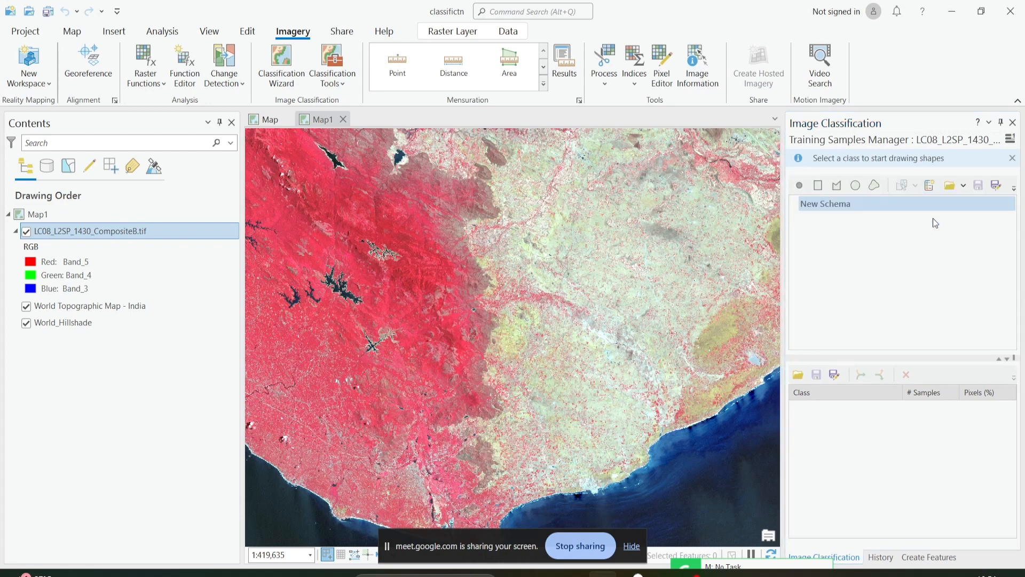
pyautogui.click(813, 204)
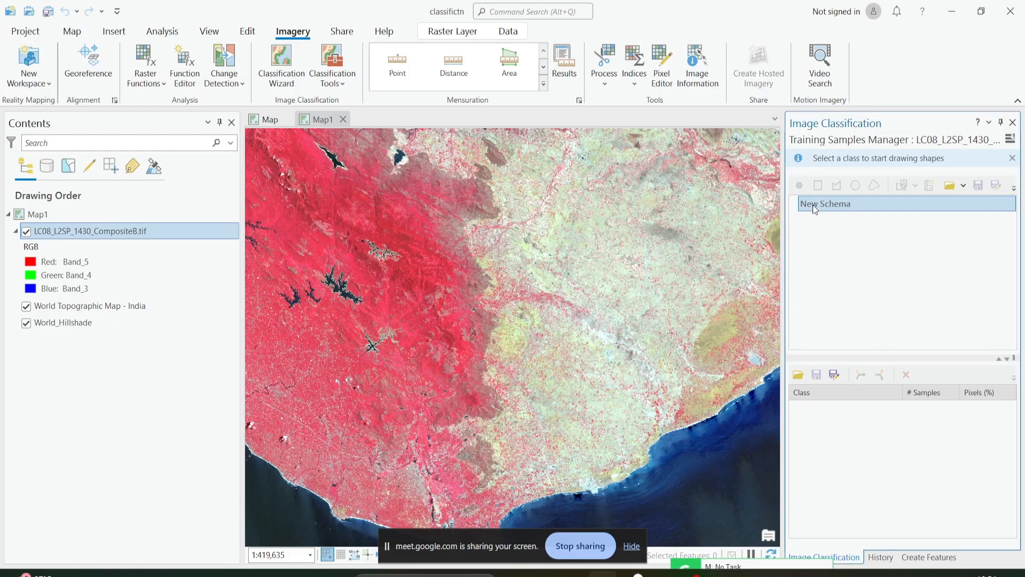
pyautogui.rightClick(812, 204)
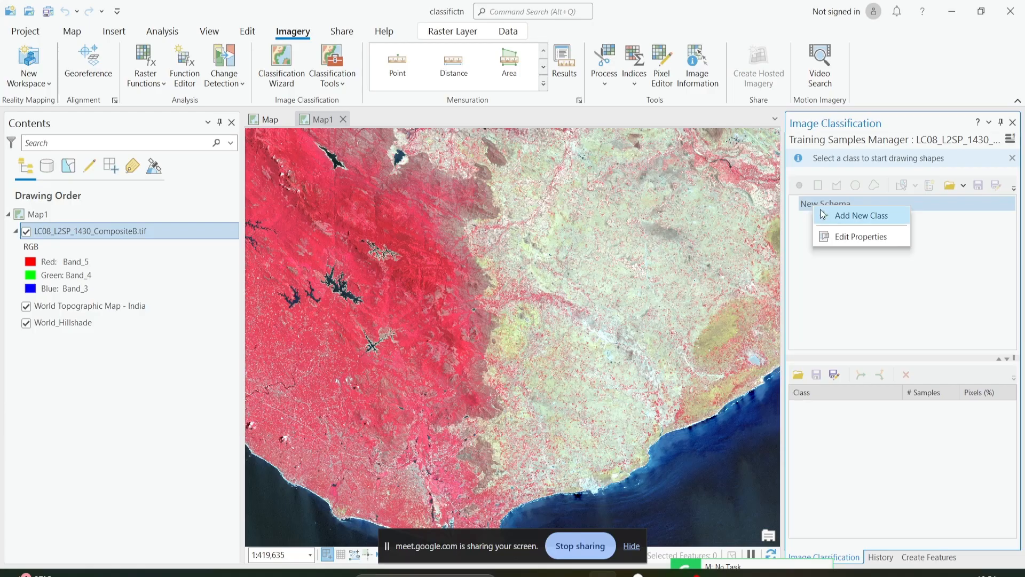
pyautogui.click(820, 211)
# Add a class named water with value 1 and a bright blue colour to the new schema, and expand the schema.
pyautogui.click(823, 182)
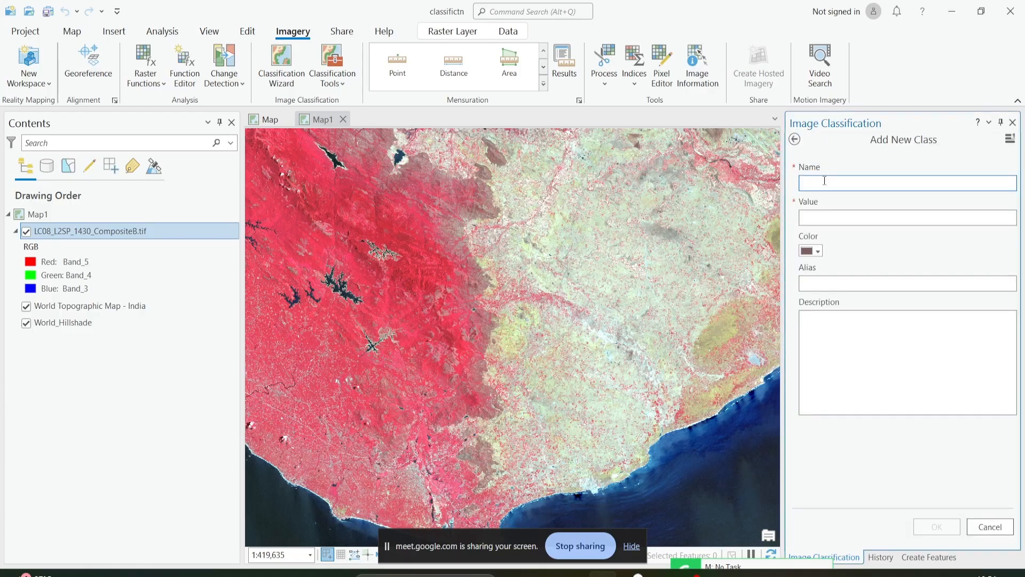
pyautogui.write('water')
pyautogui.click(826, 215)
pyautogui.write('1')
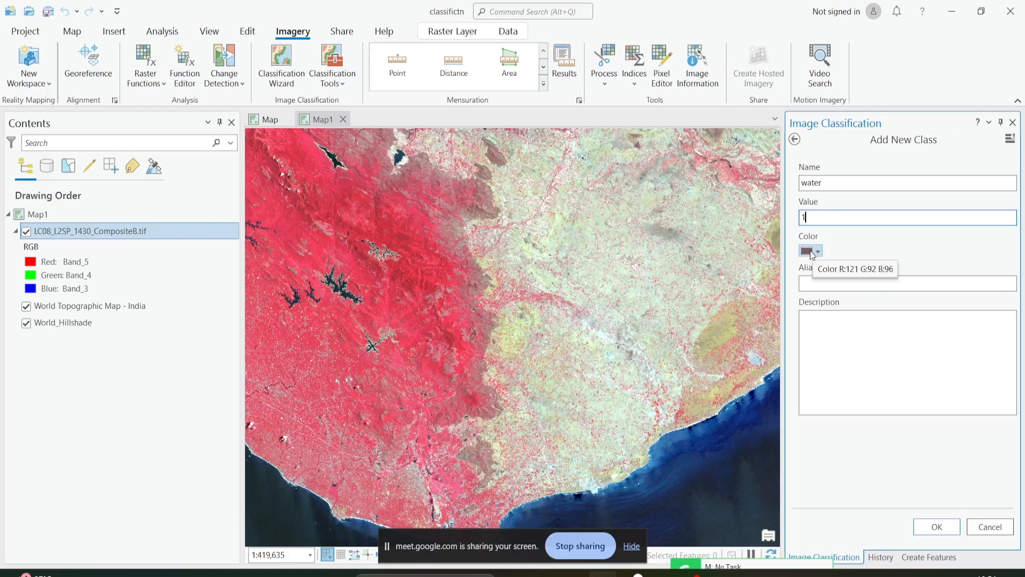
pyautogui.write('1')
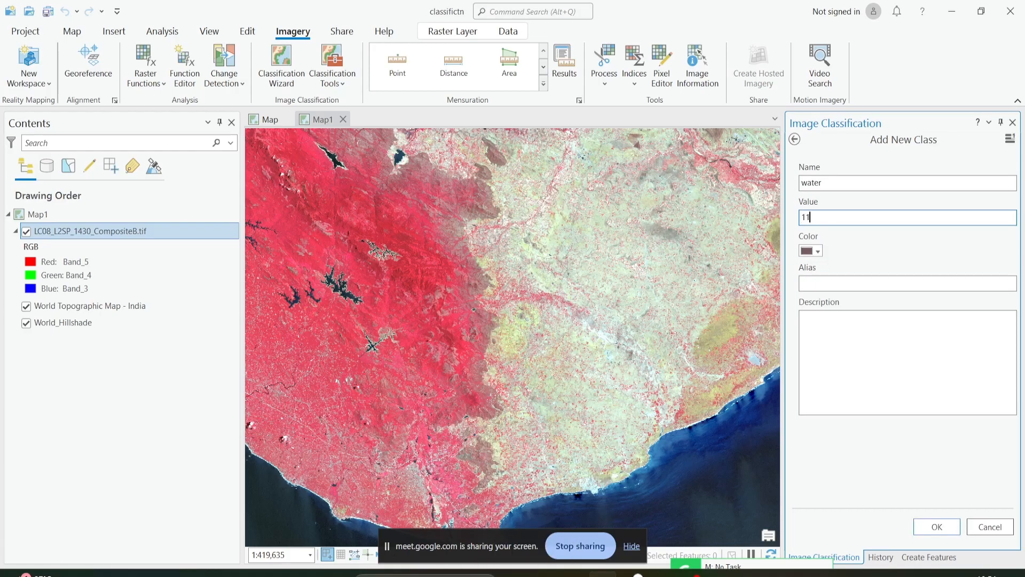
pyautogui.press('BackSpace')
pyautogui.click(816, 251)
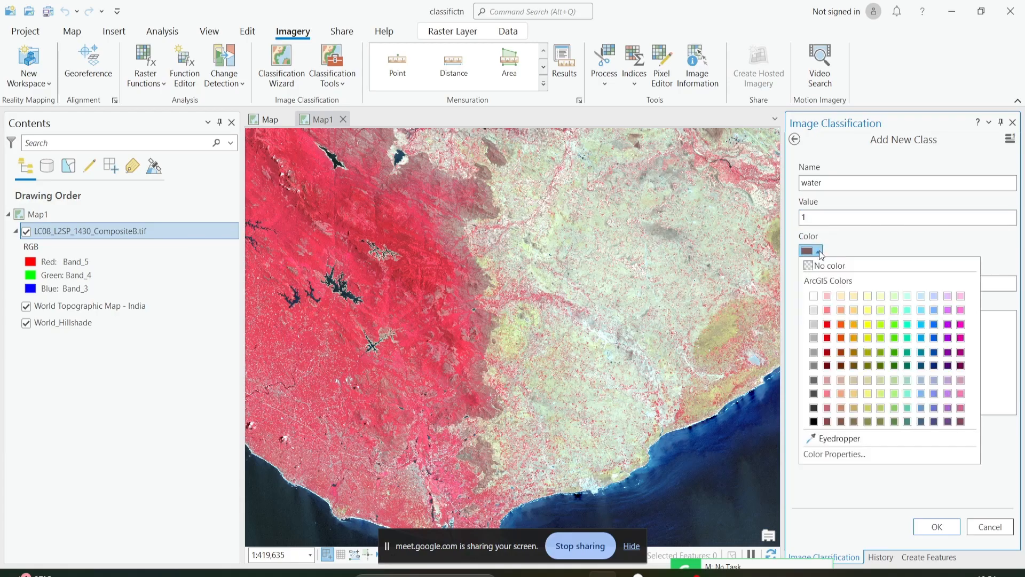
pyautogui.click(922, 338)
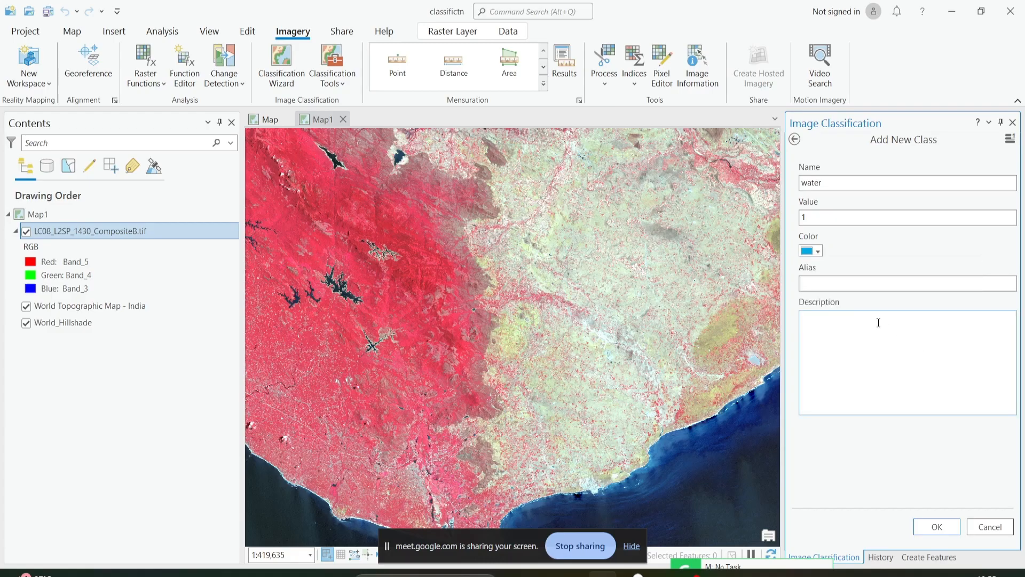
pyautogui.click(924, 527)
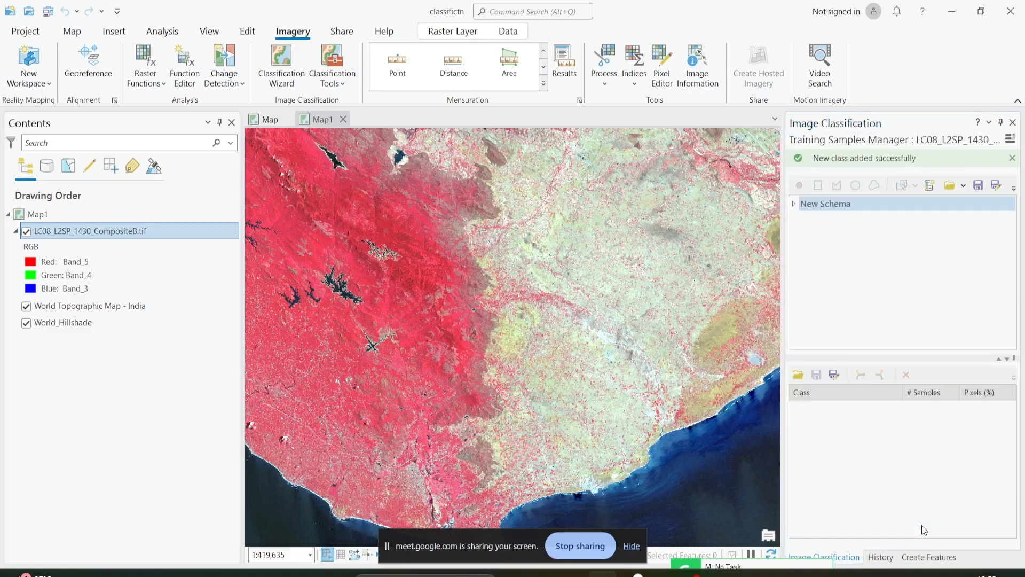
pyautogui.click(795, 203)
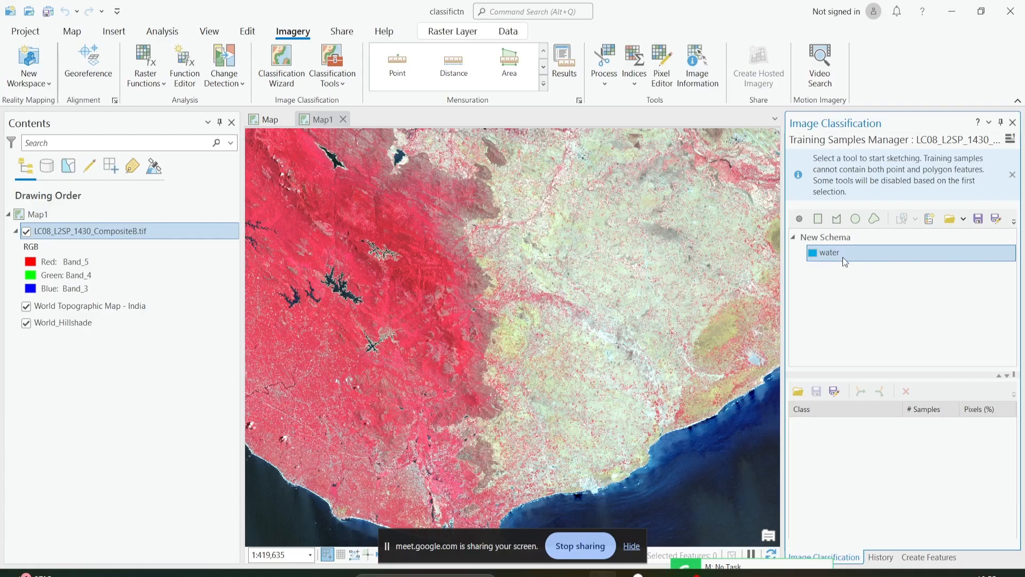
# Survey the composite's coastal sea and inland reservoirs for areas suitable as water training samples.
pyautogui.click(839, 218)
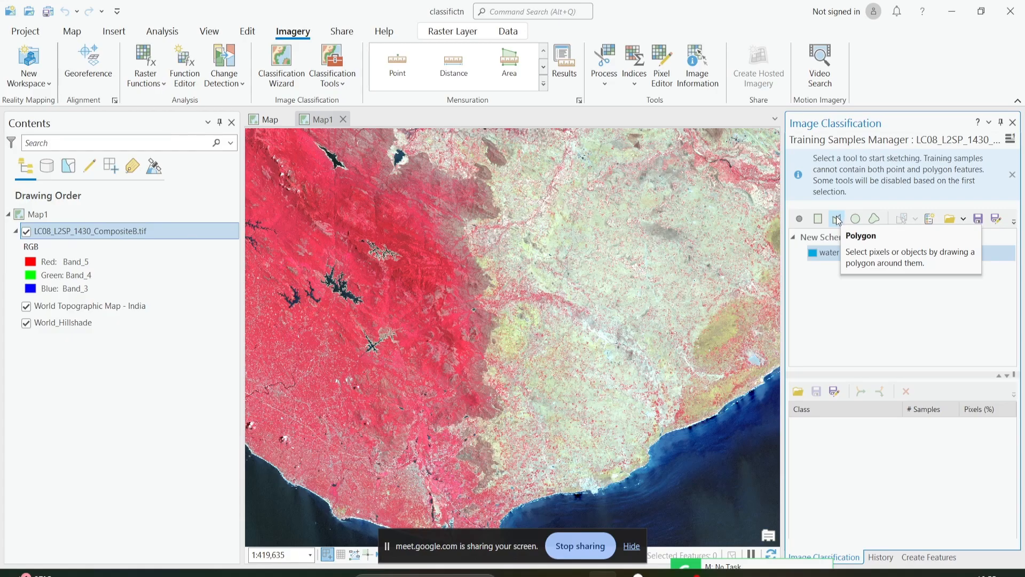
pyautogui.scroll(-2, 638, 276)
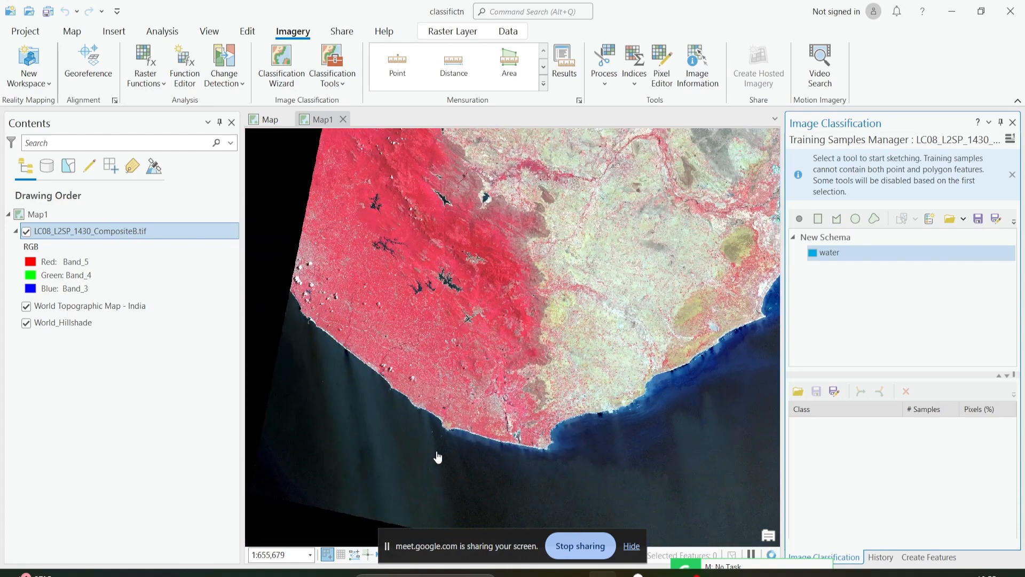
pyautogui.moveTo(695, 429); pyautogui.dragTo(545, 452)
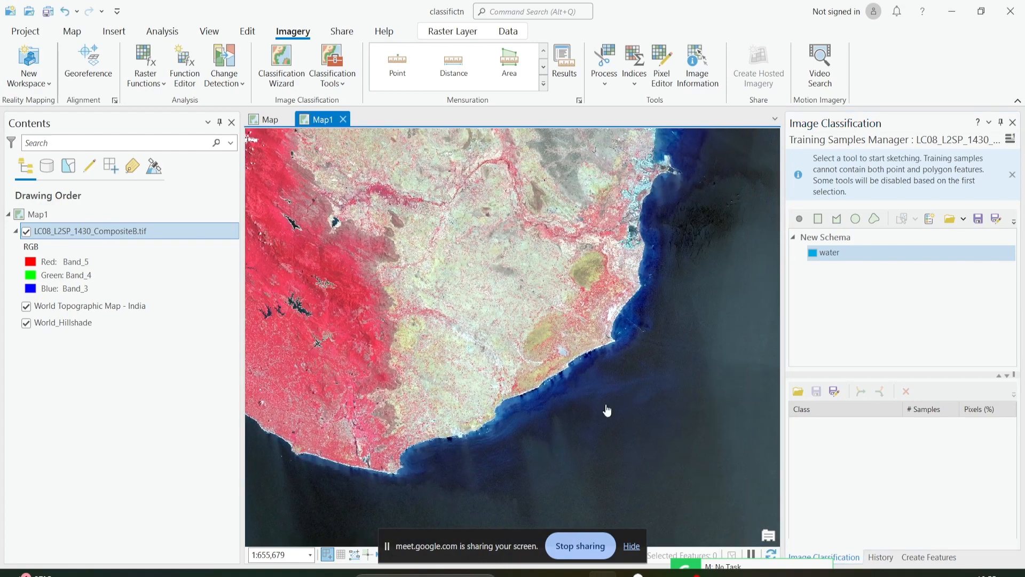
pyautogui.moveTo(704, 226); pyautogui.dragTo(710, 285)
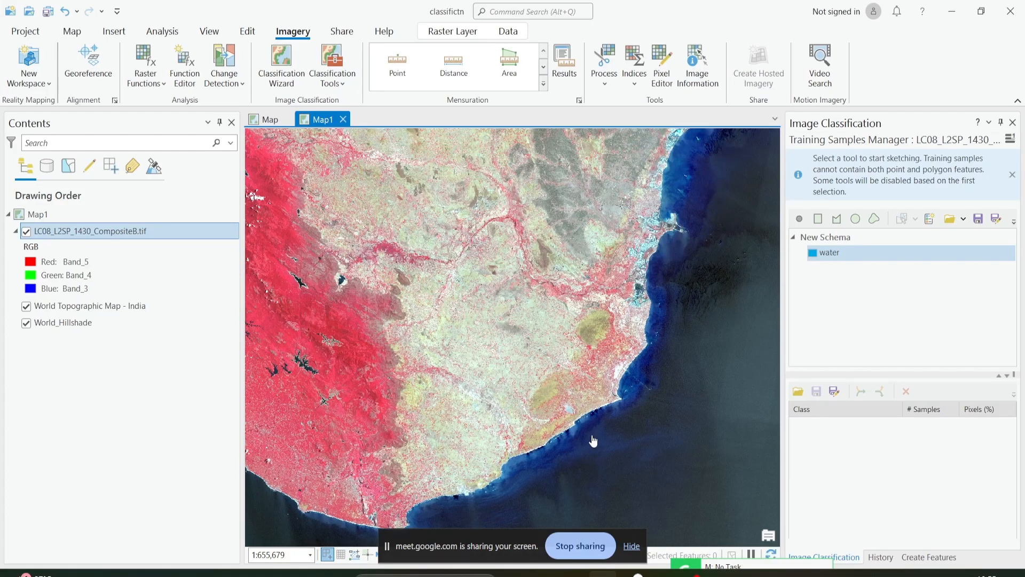
pyautogui.moveTo(595, 472); pyautogui.dragTo(744, 384)
pyautogui.moveTo(441, 236); pyautogui.dragTo(402, 309)
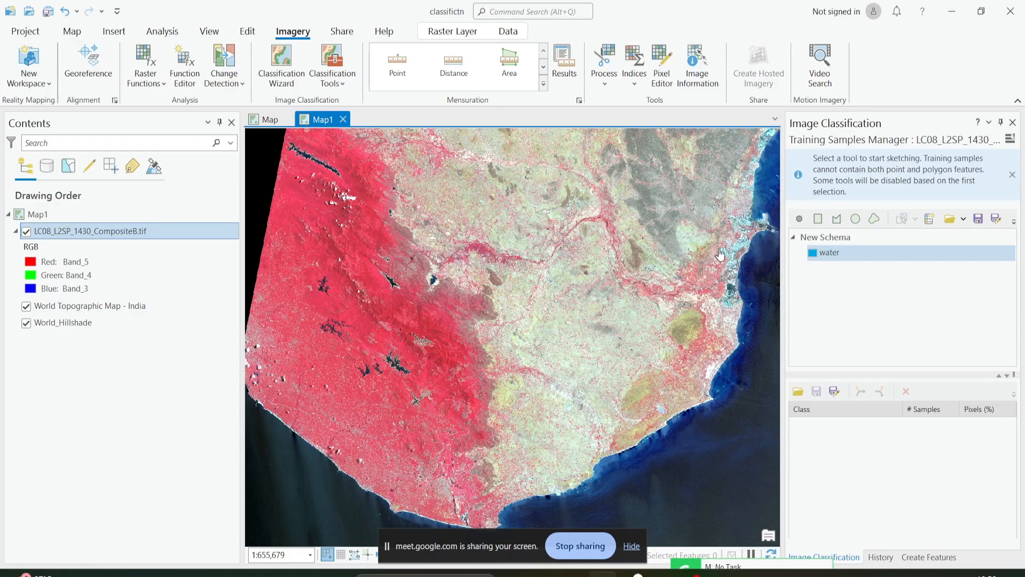
pyautogui.moveTo(466, 214); pyautogui.dragTo(448, 335)
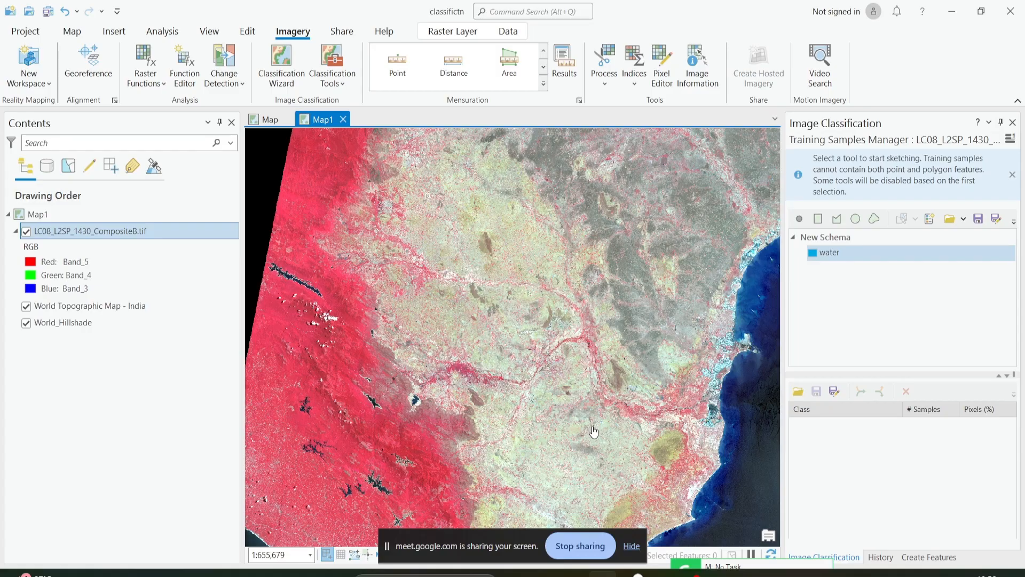
pyautogui.moveTo(544, 450); pyautogui.dragTo(579, 291)
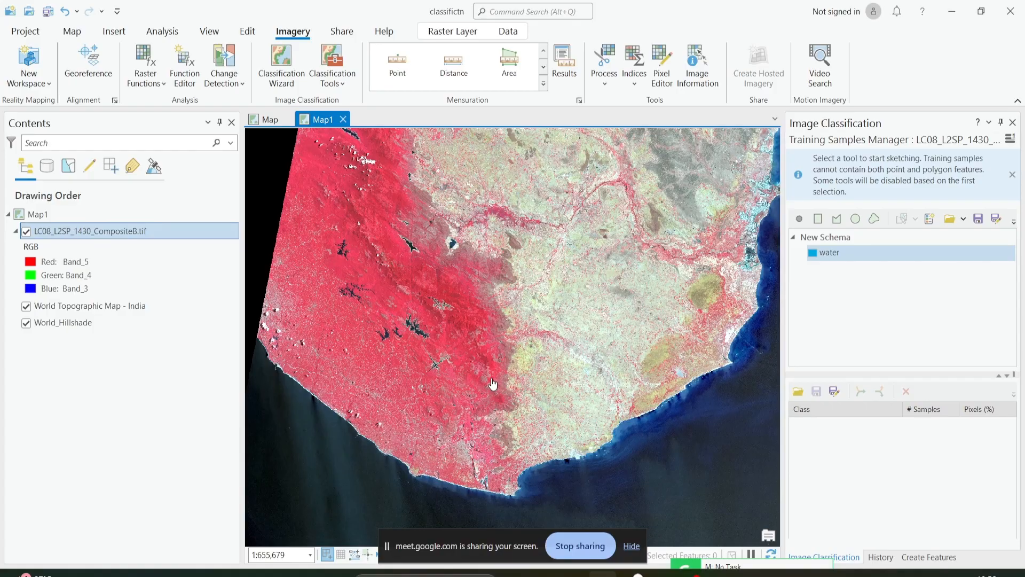
# Digitize a polygon training sample for the water class in the open sea off the southwest coast.
pyautogui.click(821, 254)
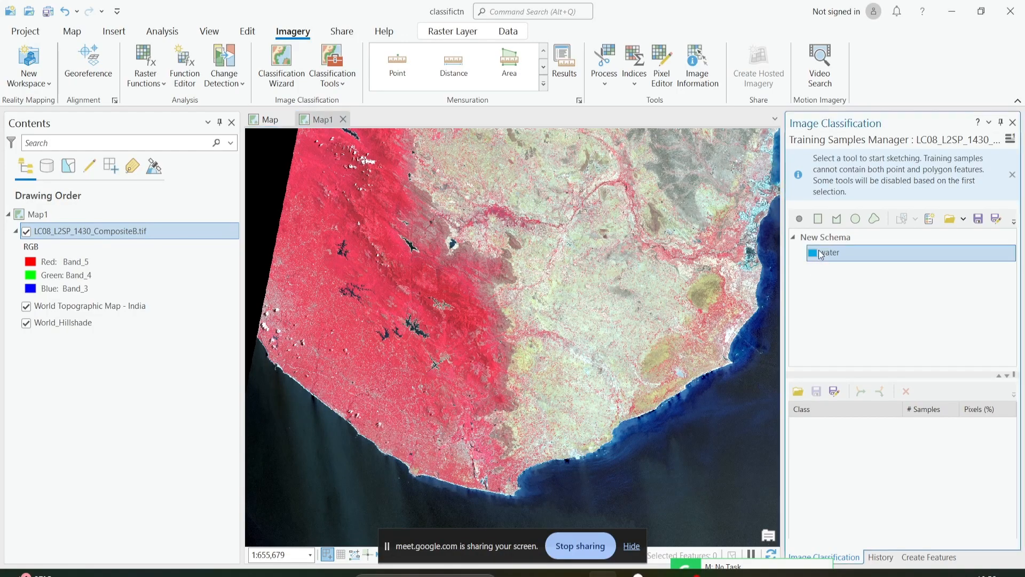
pyautogui.click(843, 224)
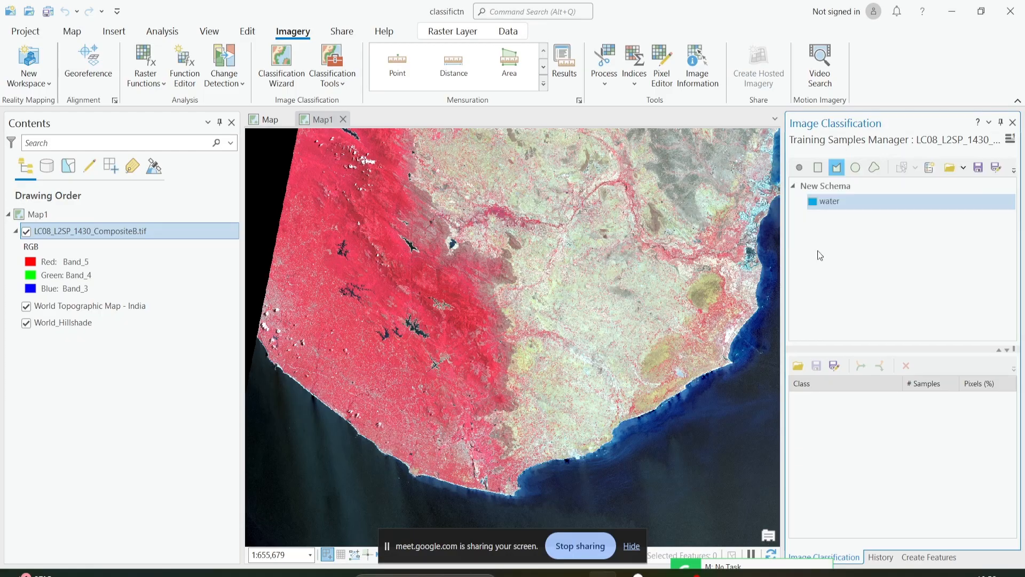
pyautogui.scroll(2, 422, 444)
pyautogui.click(376, 425)
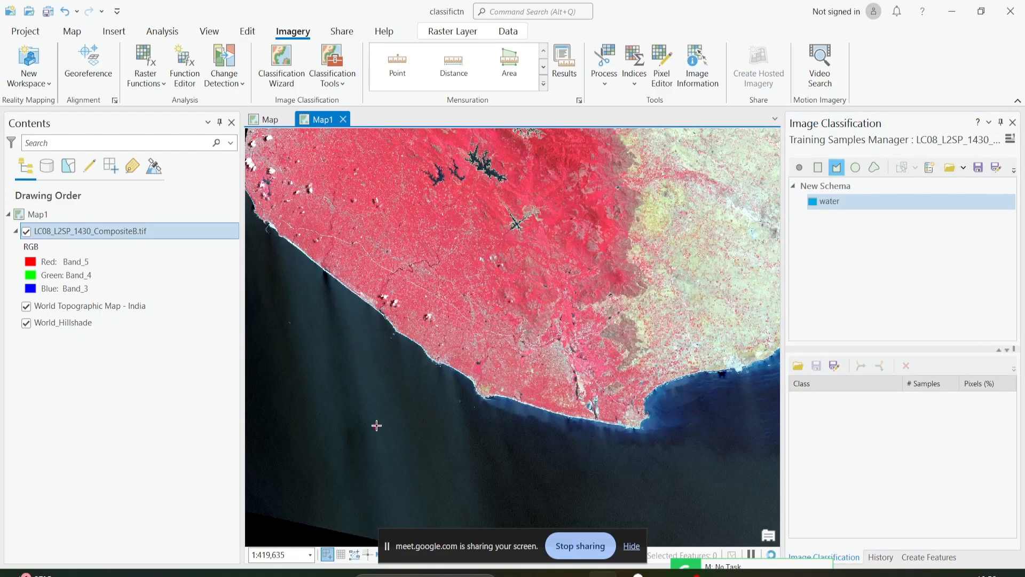
pyautogui.click(385, 412)
pyautogui.click(412, 412)
pyautogui.click(414, 431)
pyautogui.click(409, 447)
pyautogui.doubleClick(380, 448)
# Digitize a second water polygon in the blue sea just off the southeast coast.
pyautogui.scroll(2, 443, 454)
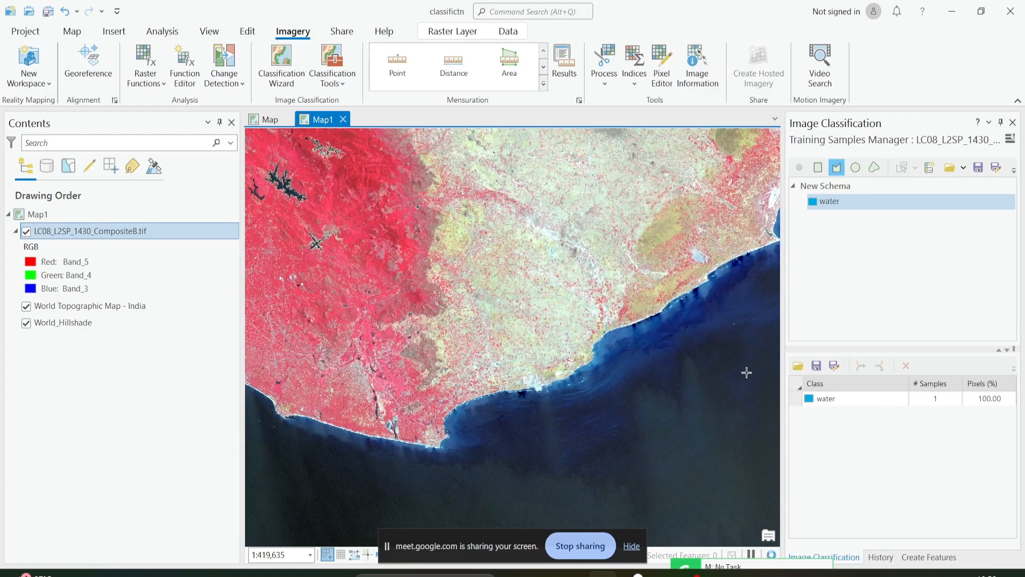
pyautogui.scroll(2, 684, 374)
pyautogui.click(460, 355)
pyautogui.click(462, 347)
pyautogui.click(473, 341)
pyautogui.click(485, 349)
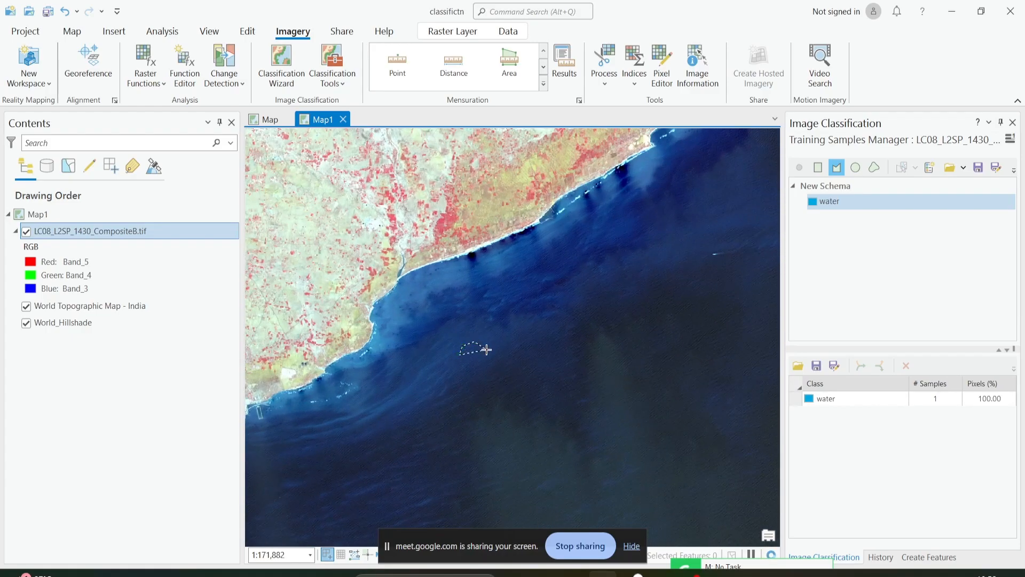
pyautogui.click(487, 356)
pyautogui.doubleClick(467, 368)
# Digitize a water polygon in the dark offshore sea east of the salt-pan coast.
pyautogui.scroll(-3, 540, 355)
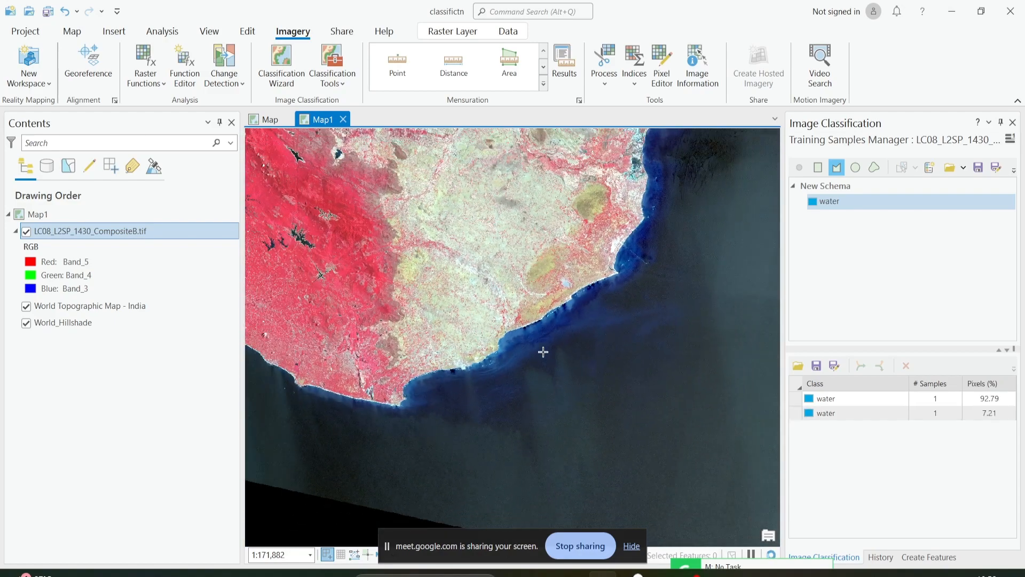
pyautogui.moveTo(635, 315); pyautogui.dragTo(565, 396)
pyautogui.scroll(2, 655, 285)
pyautogui.moveTo(626, 306); pyautogui.dragTo(563, 425)
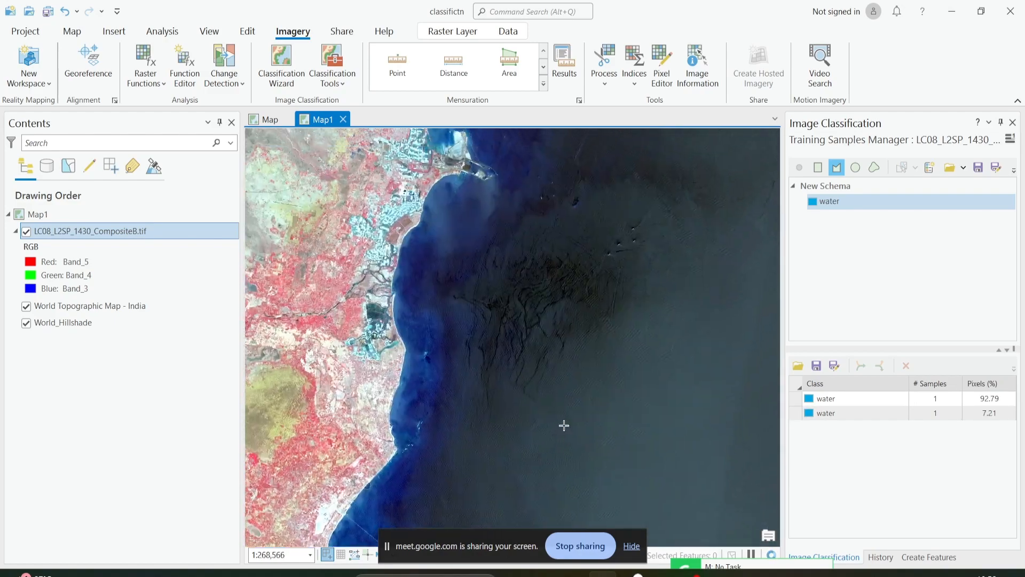
pyautogui.scroll(2, 607, 336)
pyautogui.click(582, 312)
pyautogui.click(582, 296)
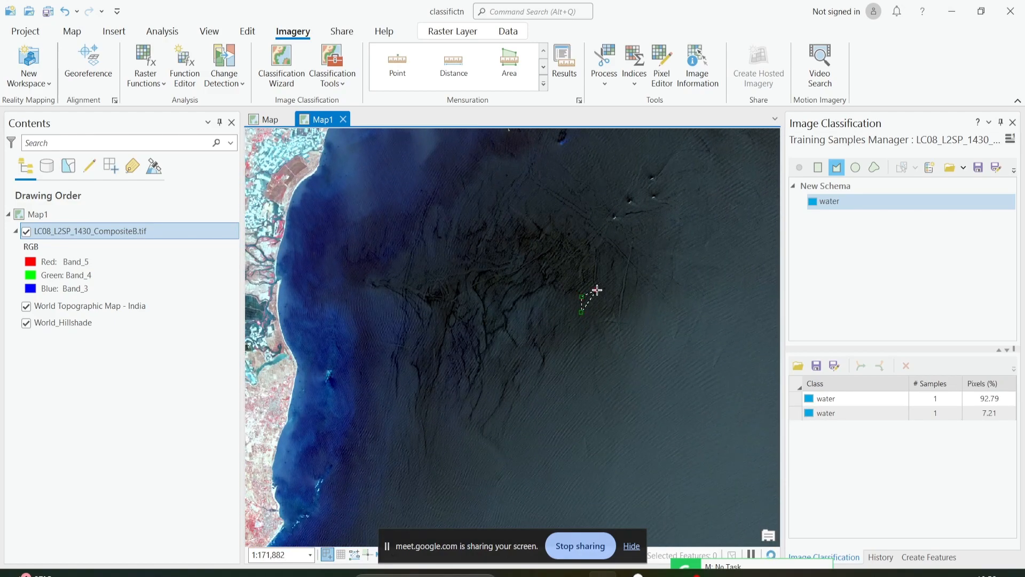
pyautogui.click(596, 290)
pyautogui.click(613, 306)
pyautogui.click(607, 326)
pyautogui.doubleClick(601, 327)
# Digitize a small water polygon in the shallow nearshore sea beside the salt pans farther up the east coast.
pyautogui.scroll(-2, 533, 361)
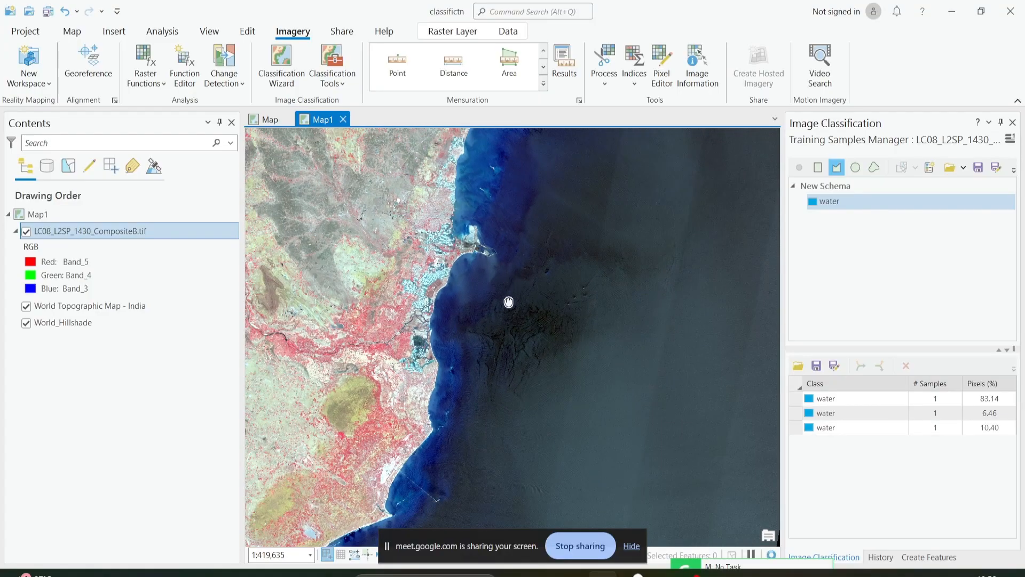
pyautogui.scroll(5, 504, 309)
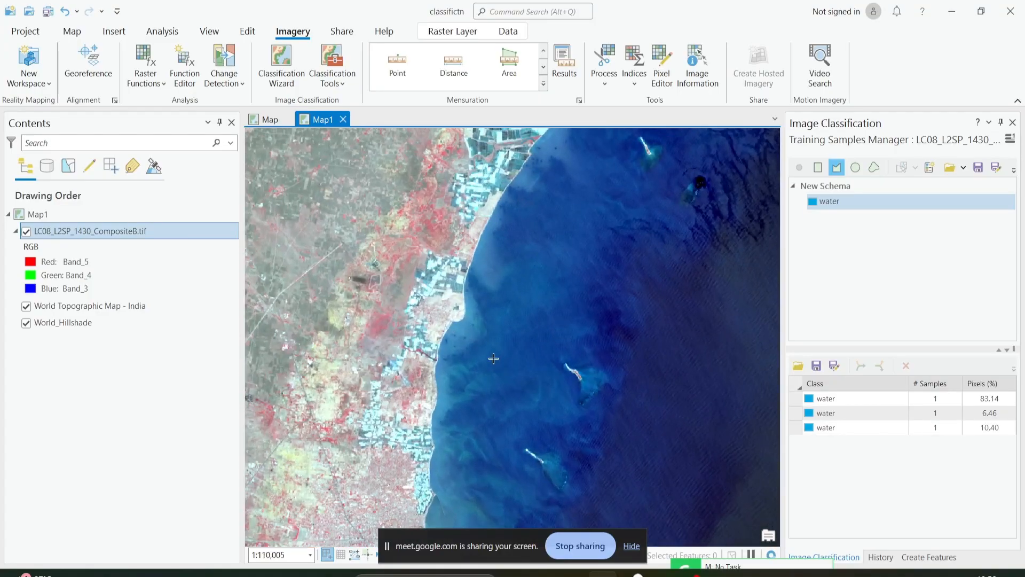
pyautogui.click(467, 351)
pyautogui.doubleClick(481, 358)
# Digitize a small water polygon inside the large branching reservoir in the western forested hills.
pyautogui.scroll(-5, 503, 343)
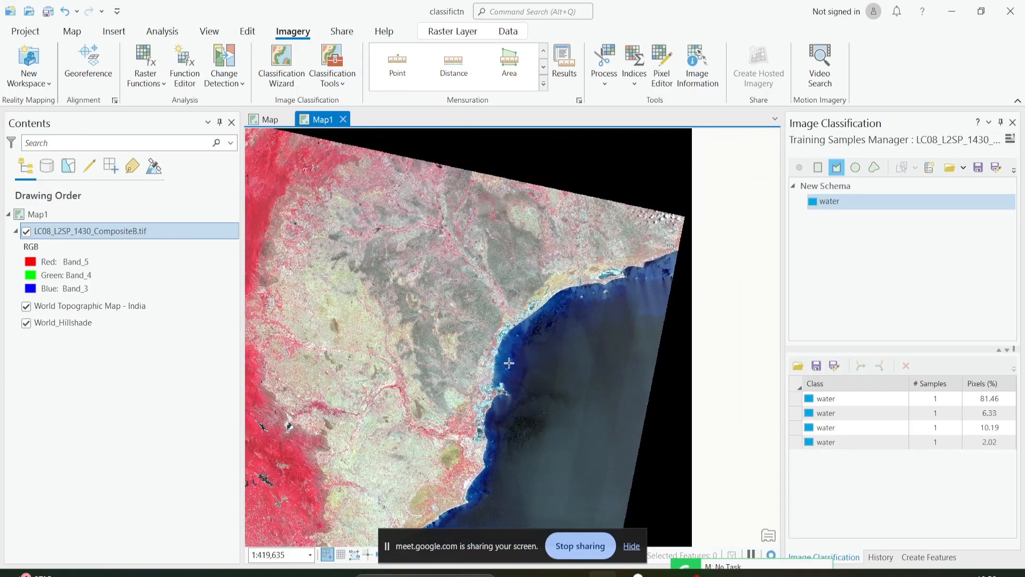
pyautogui.moveTo(510, 360); pyautogui.dragTo(680, 187)
pyautogui.scroll(3, 387, 328)
pyautogui.moveTo(389, 357); pyautogui.dragTo(499, 298)
pyautogui.scroll(2, 471, 320)
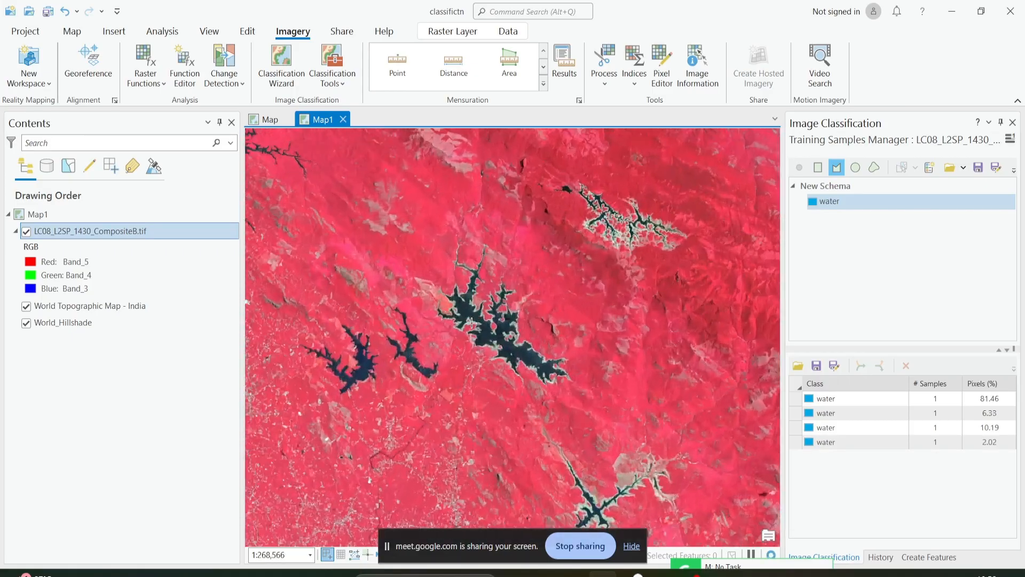
pyautogui.scroll(4, 471, 322)
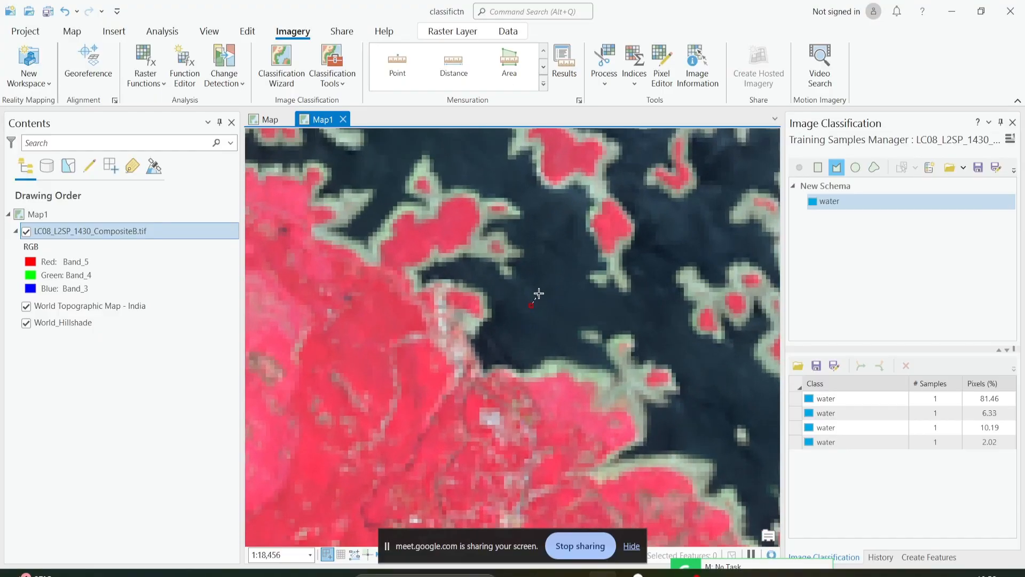
pyautogui.doubleClick(537, 325)
# Digitize one water polygon in each of the two smaller dark reservoirs west of the large branching reservoir.
pyautogui.scroll(-2, 535, 325)
pyautogui.moveTo(401, 300); pyautogui.dragTo(526, 318)
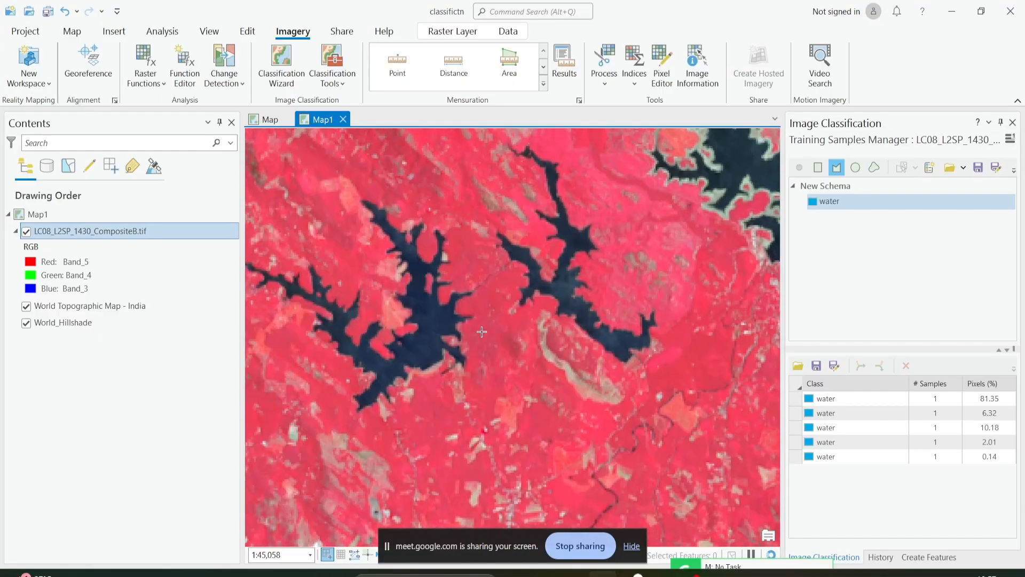
pyautogui.scroll(1, 409, 342)
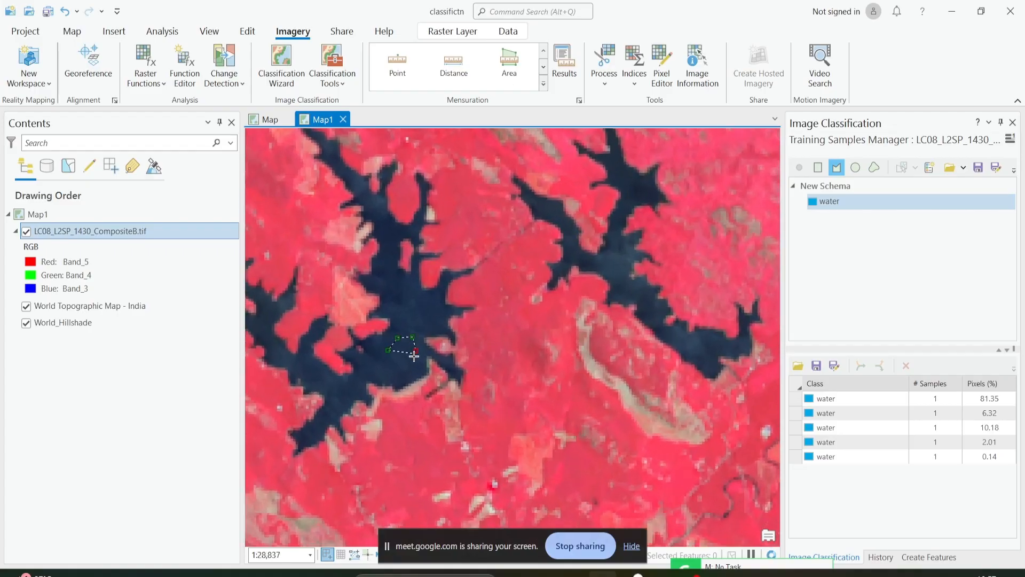
pyautogui.doubleClick(401, 361)
pyautogui.moveTo(600, 279); pyautogui.dragTo(479, 301)
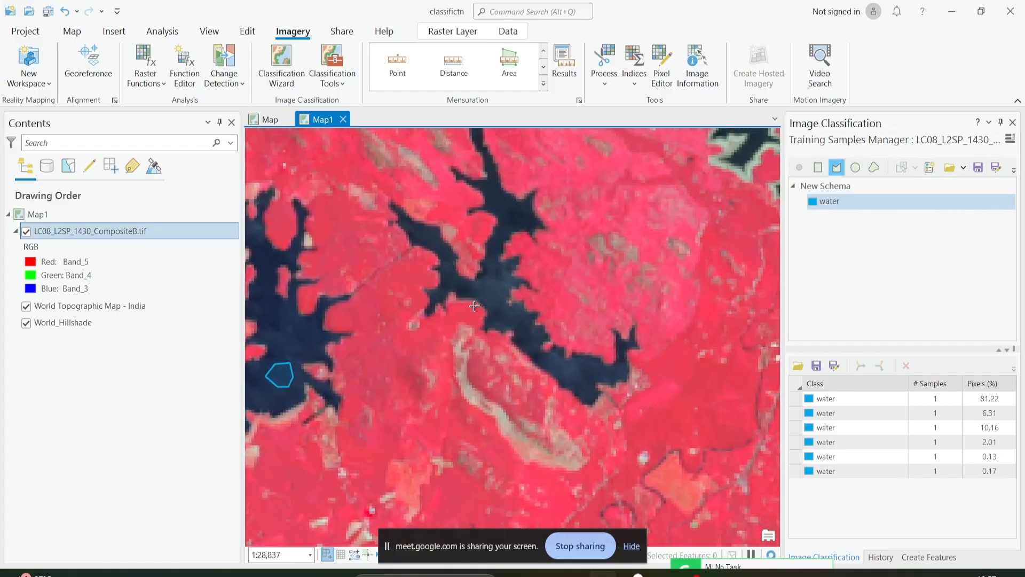
pyautogui.scroll(1, 478, 302)
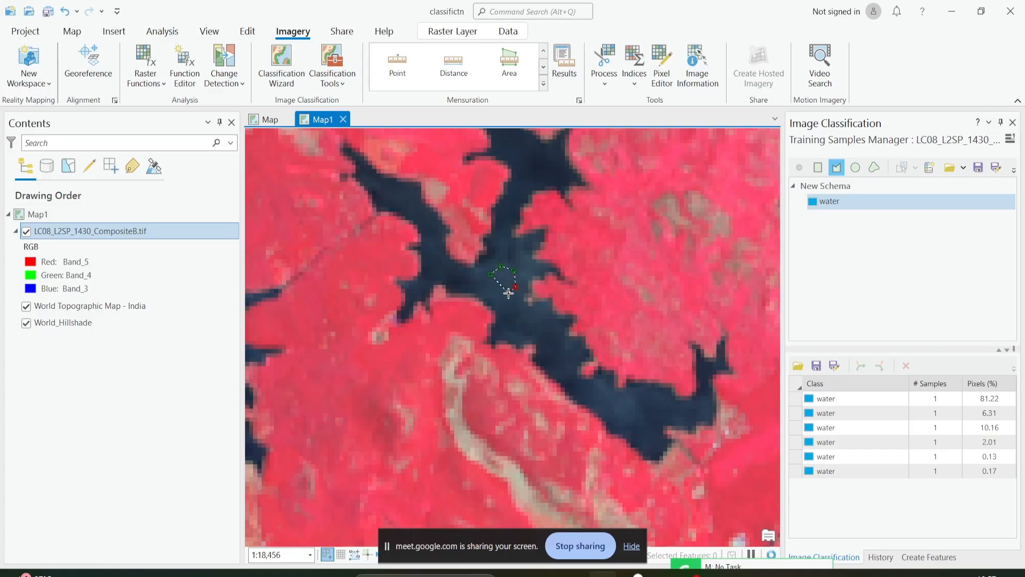
pyautogui.doubleClick(492, 291)
# Digitize a small water polygon in the widest part of the many-armed reservoir farther northwest.
pyautogui.scroll(-4, 492, 291)
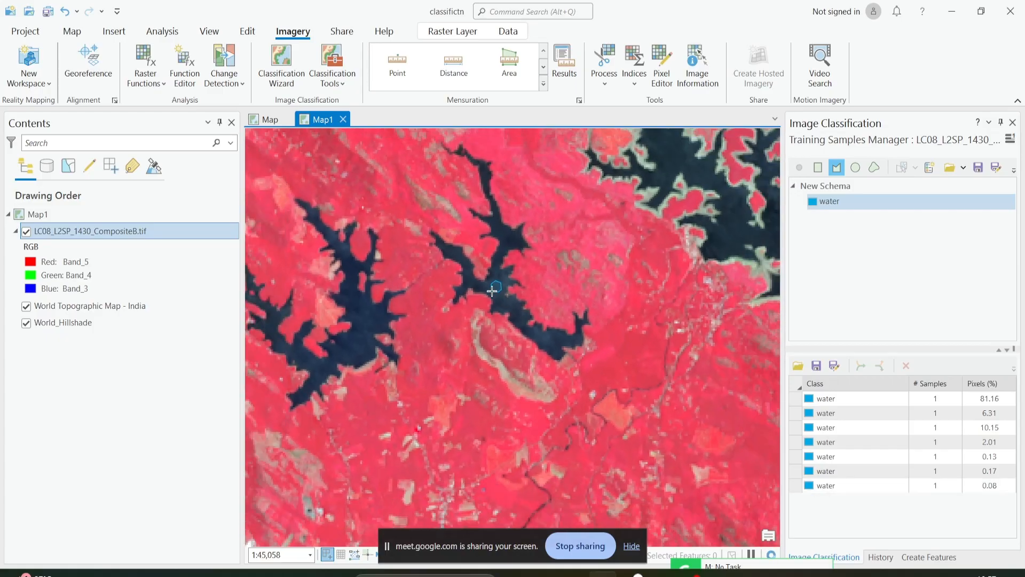
pyautogui.scroll(-1, 492, 291)
pyautogui.moveTo(386, 196); pyautogui.dragTo(380, 283)
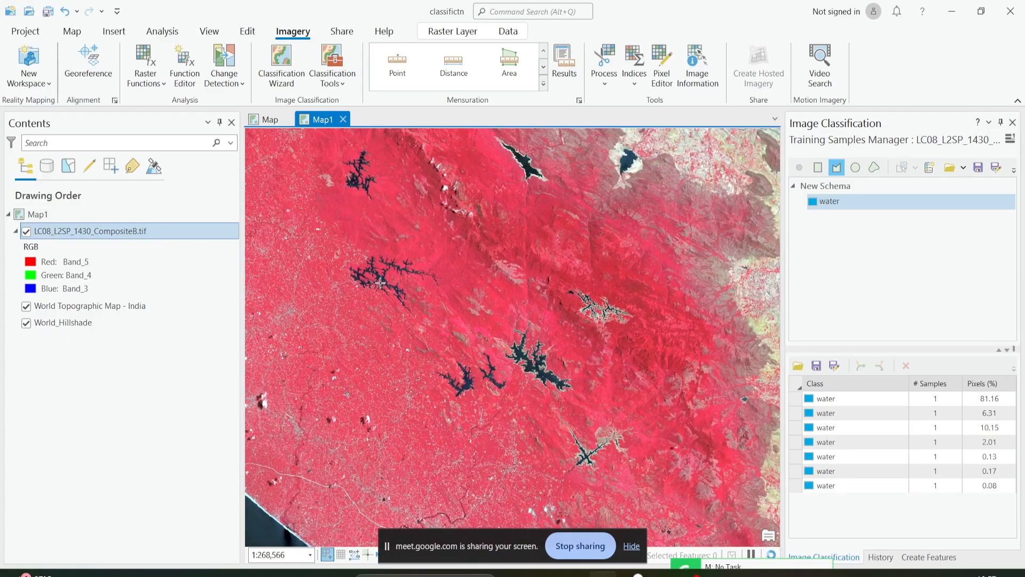
pyautogui.scroll(2, 380, 283)
pyautogui.scroll(3, 380, 283)
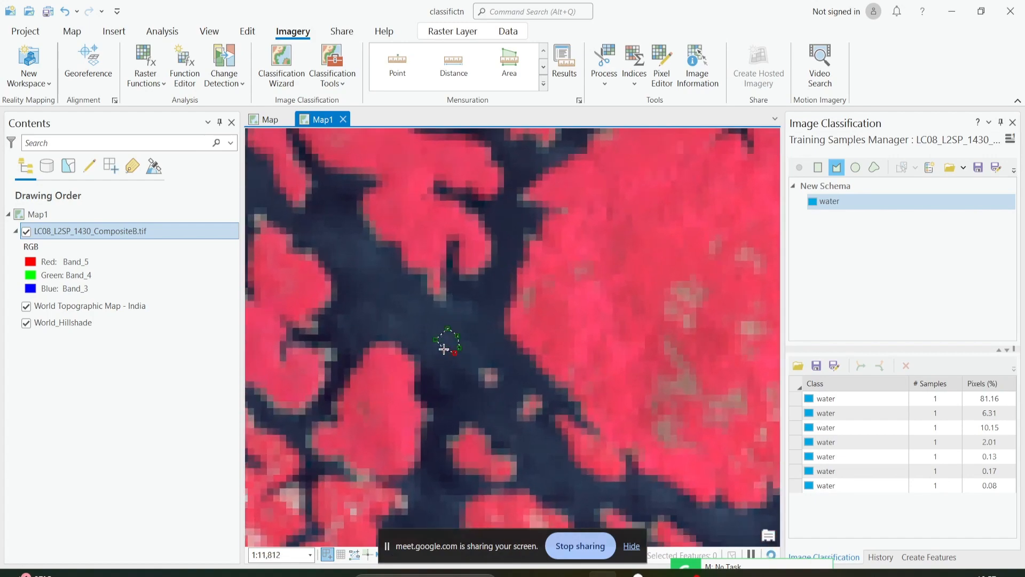
pyautogui.doubleClick(444, 349)
# Digitize a small water polygon in the elongated, pale-shored reservoir northeast of the many-armed one.
pyautogui.scroll(-5, 444, 349)
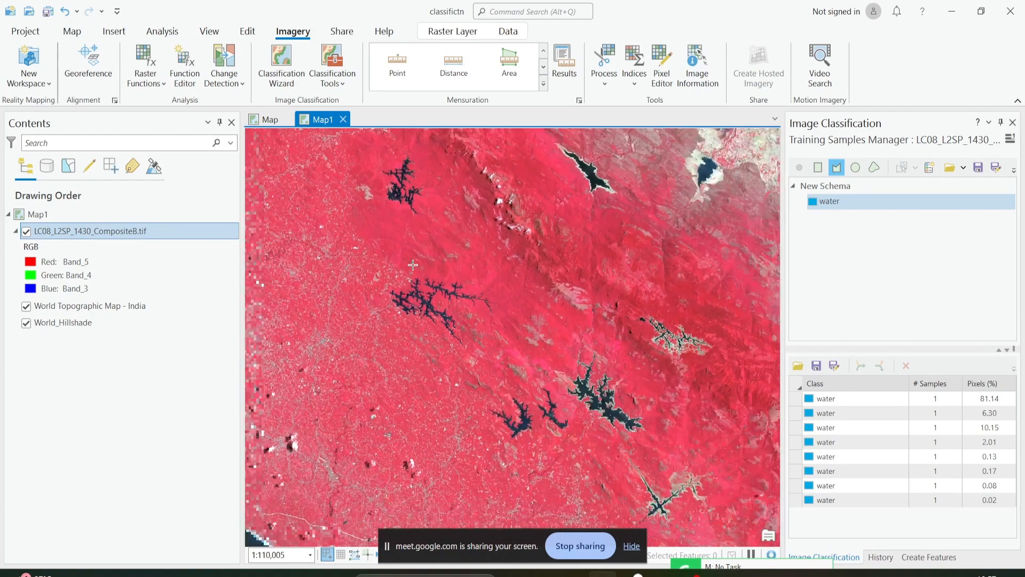
pyautogui.scroll(5, 445, 301)
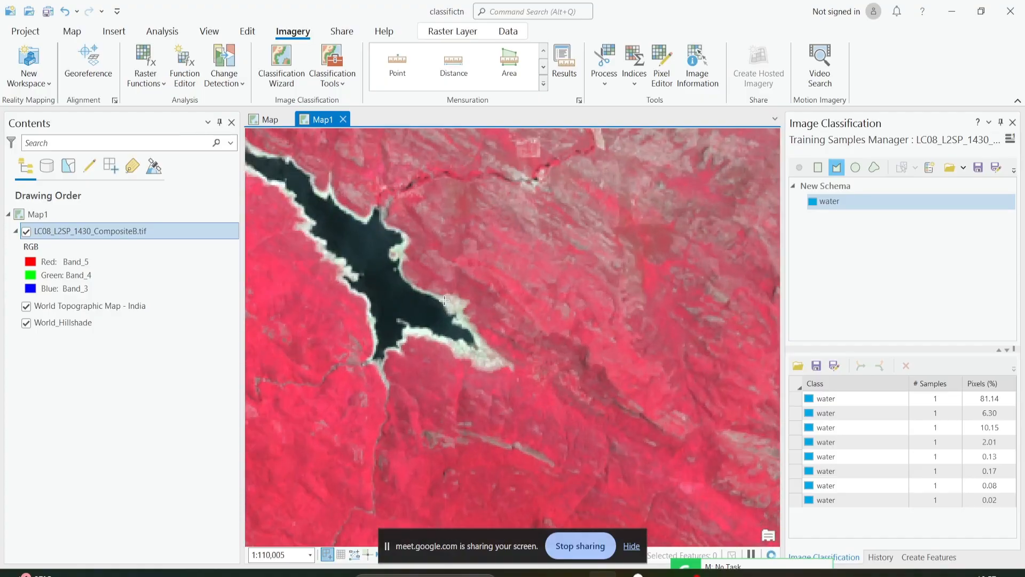
pyautogui.moveTo(418, 295); pyautogui.dragTo(455, 386)
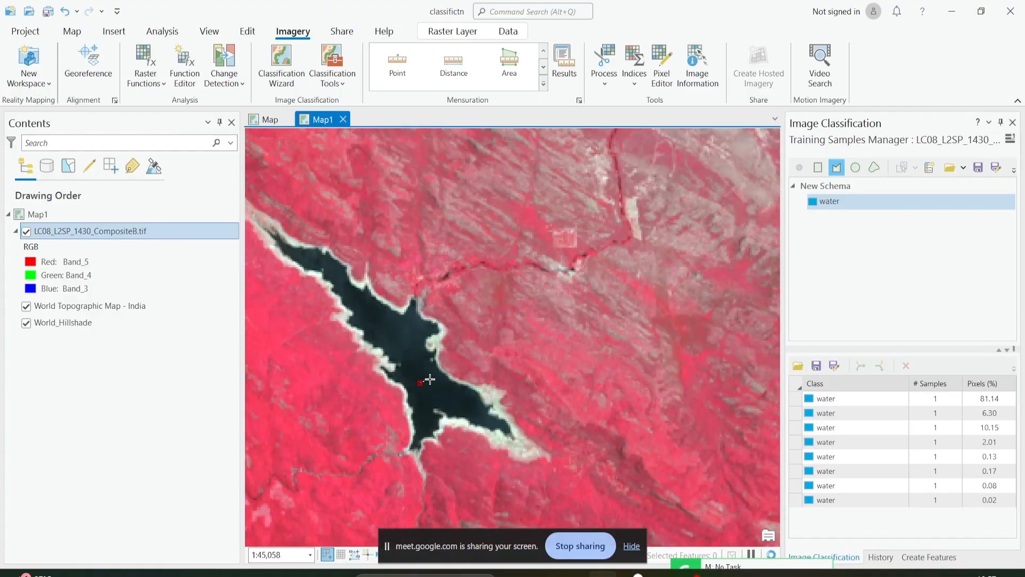
pyautogui.doubleClick(426, 396)
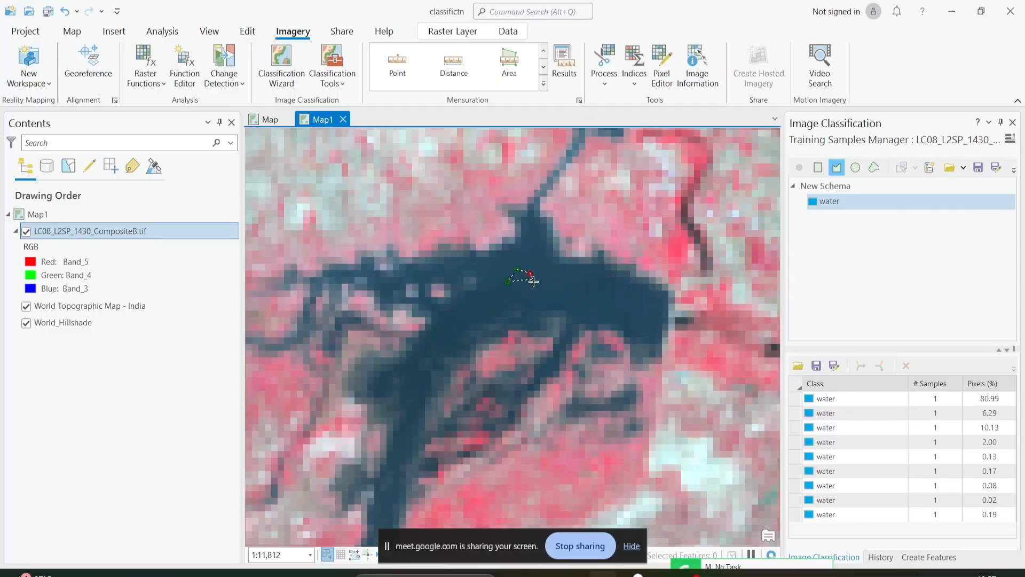
# Digitize one water polygon in the wide dark-blue river pool on the plain and another in the small dark pond south of it.
pyautogui.doubleClick(517, 292)
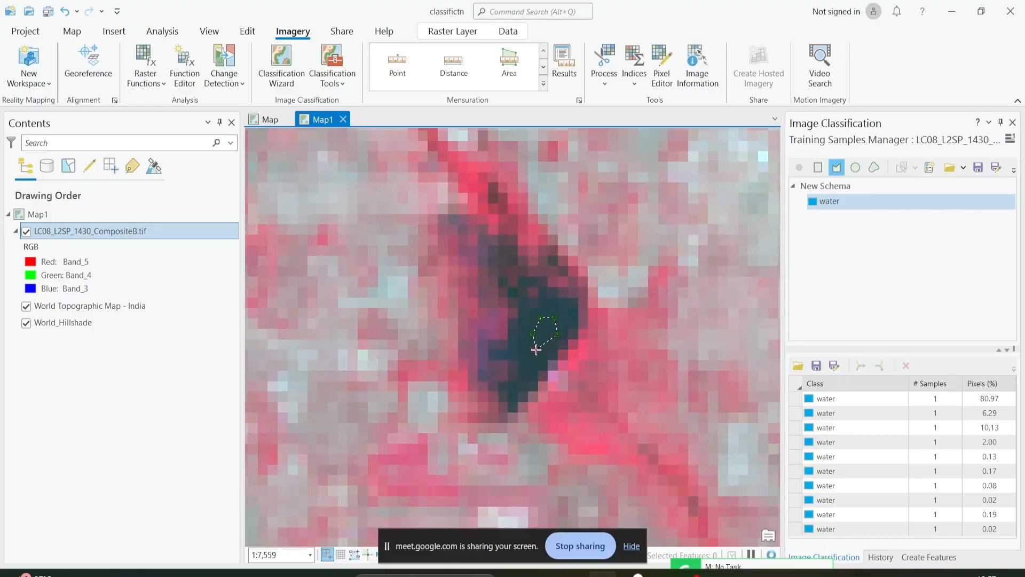
pyautogui.doubleClick(535, 344)
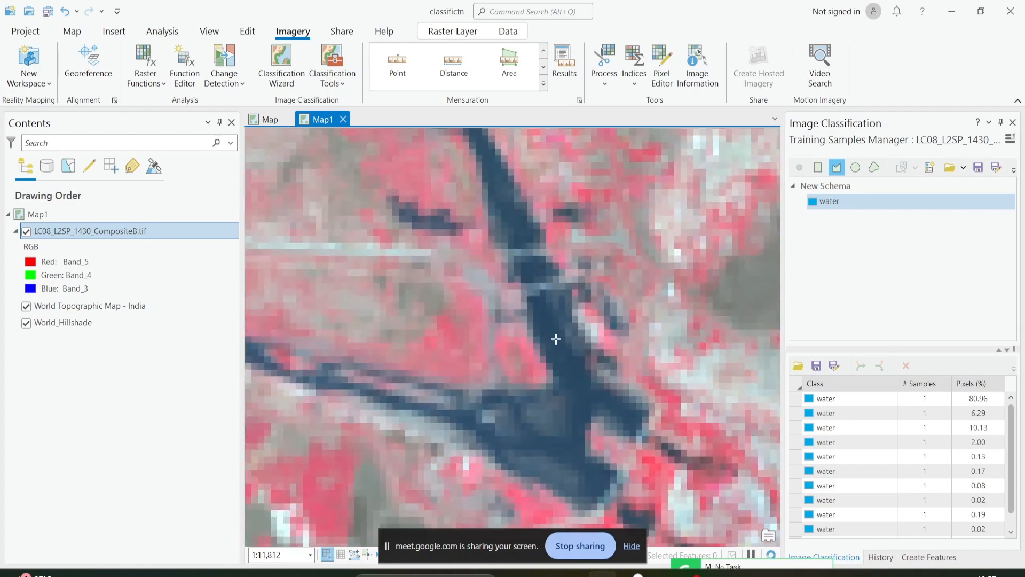
# Digitize a small water polygon in the black pond on the pale ground beside the brown patch, north of the large river bend.
pyautogui.scroll(-6, 561, 348)
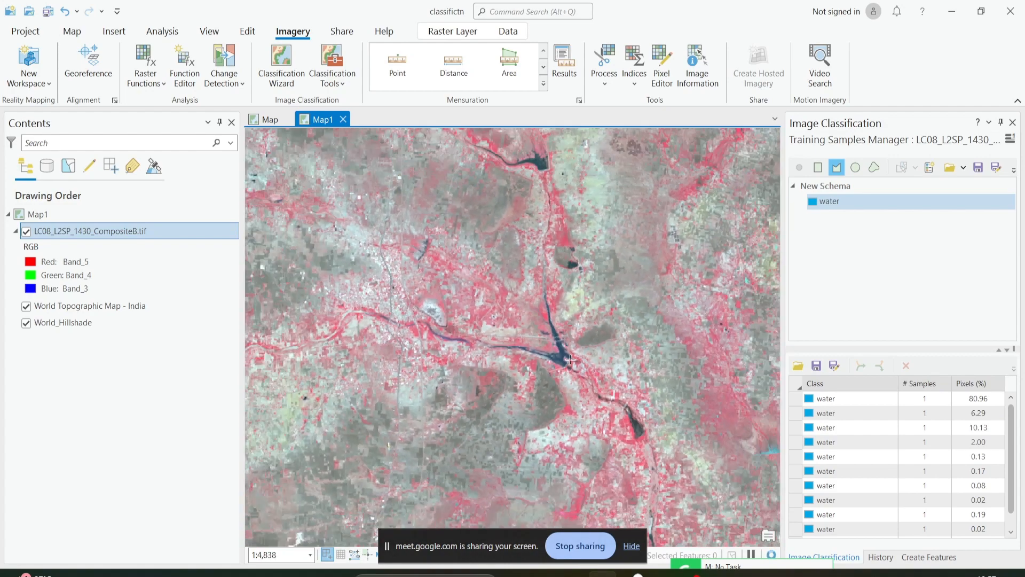
pyautogui.scroll(-5, 617, 388)
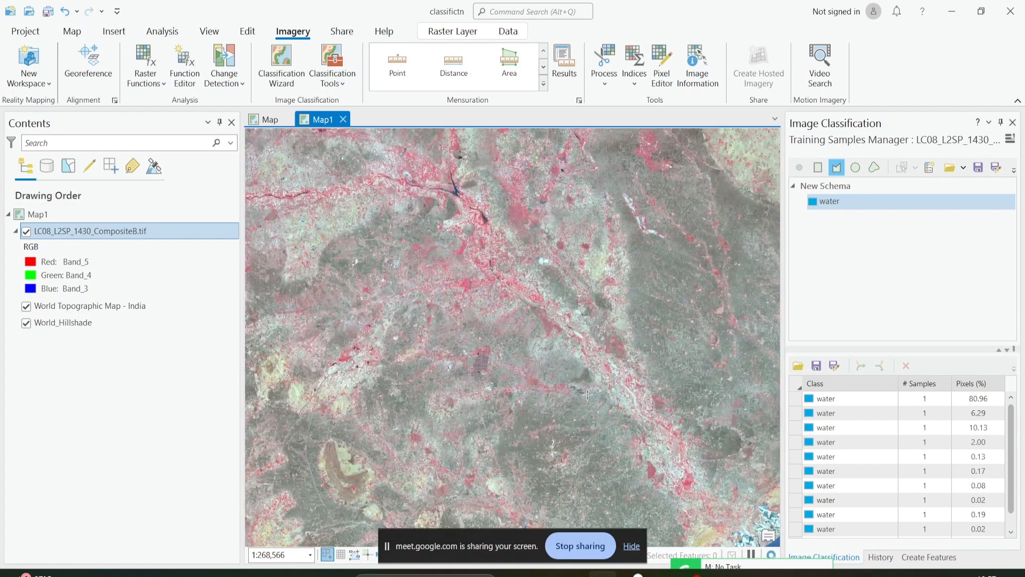
pyautogui.scroll(3, 465, 411)
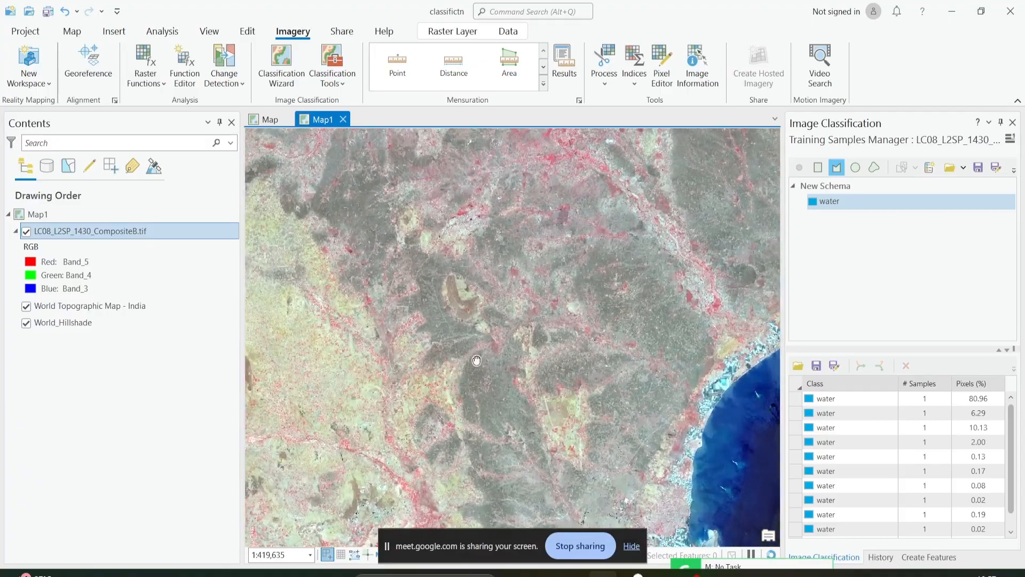
pyautogui.scroll(9, 464, 411)
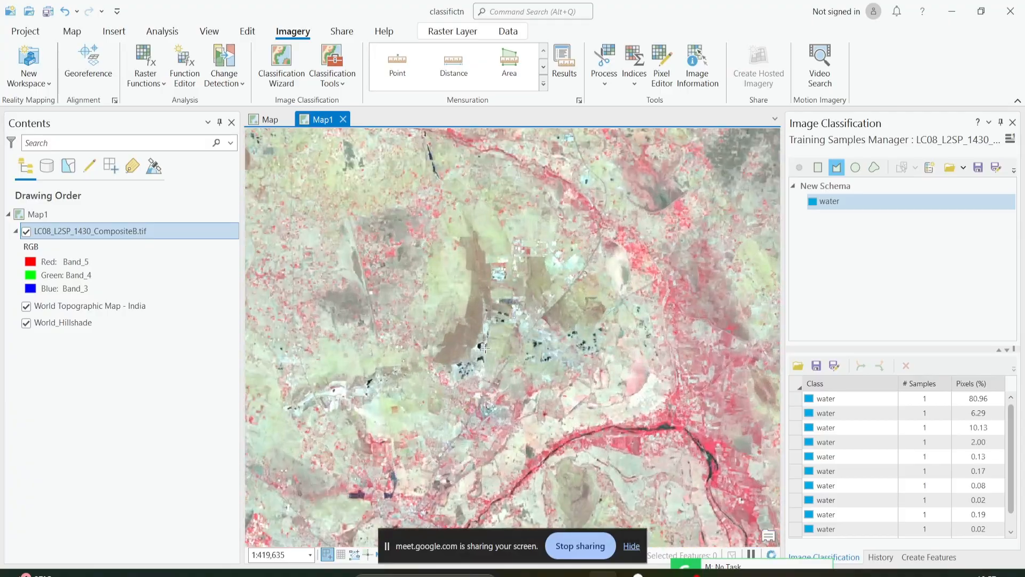
pyautogui.scroll(5, 472, 347)
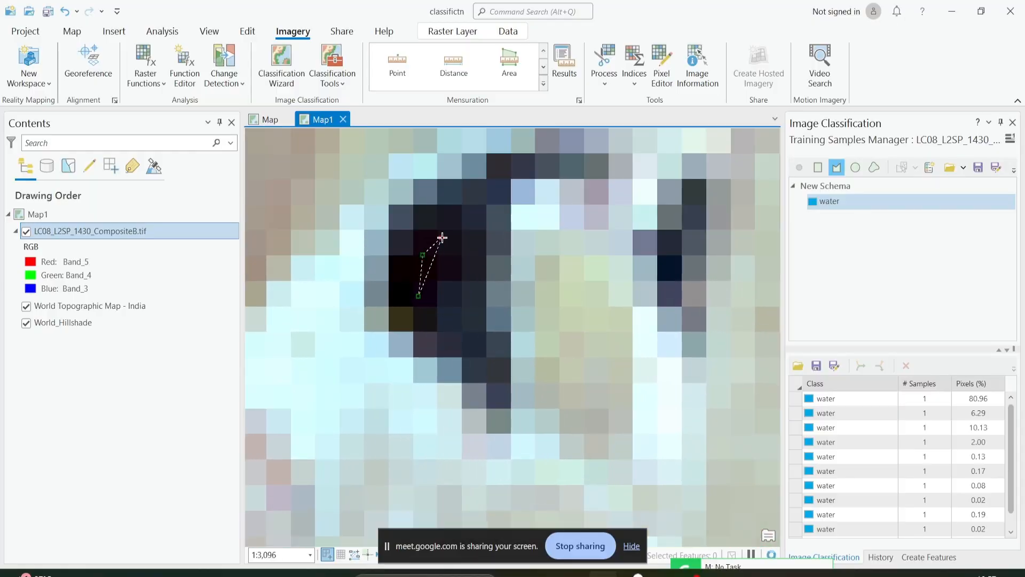
pyautogui.scroll(-13, 451, 304)
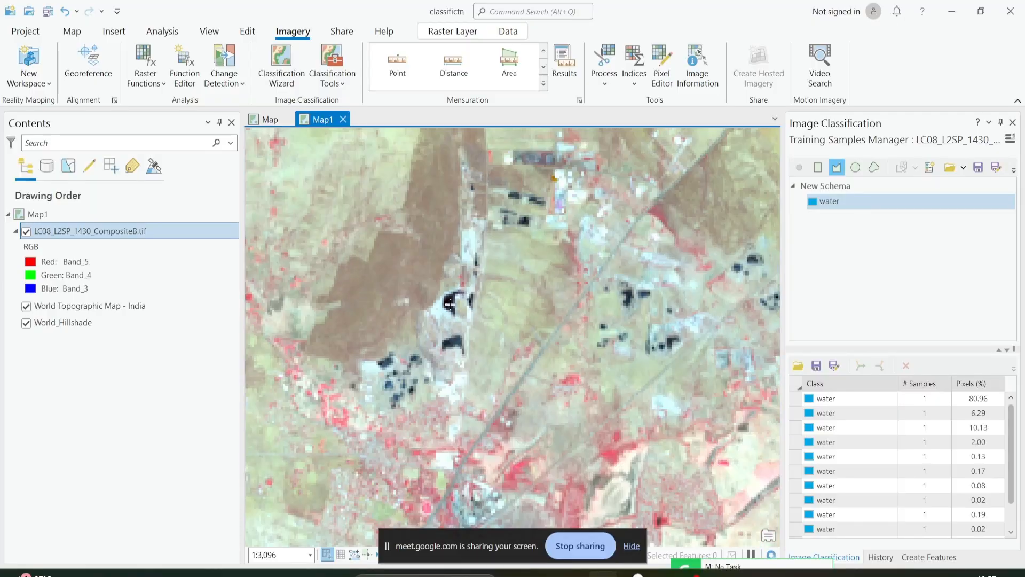
pyautogui.moveTo(550, 300); pyautogui.dragTo(554, 282)
pyautogui.scroll(-2, 553, 285)
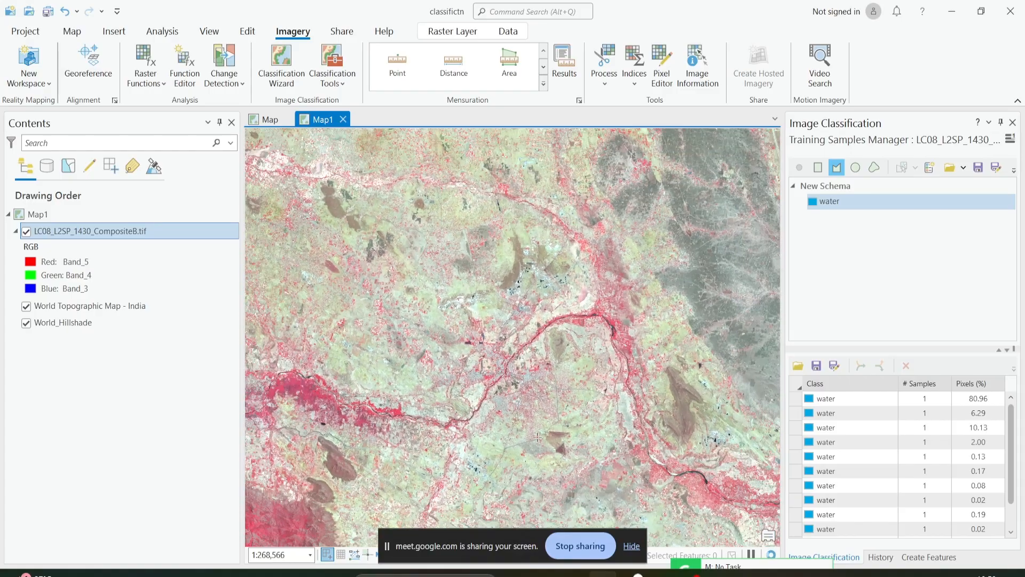
pyautogui.moveTo(567, 442); pyautogui.dragTo(542, 388)
pyautogui.click(848, 443)
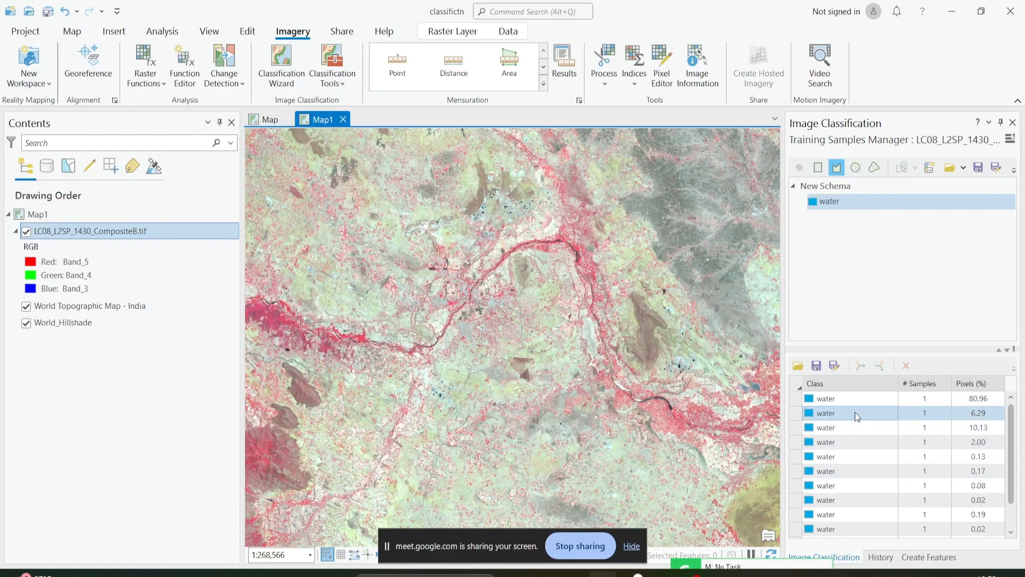
pyautogui.click(818, 399)
pyautogui.click(817, 399)
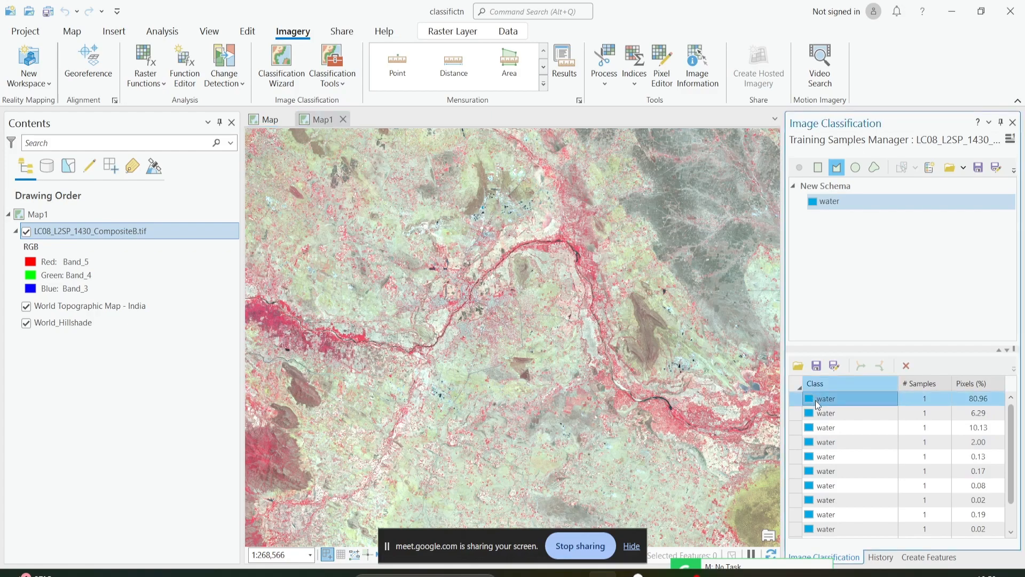
pyautogui.press('Delete')
pyautogui.press('Delete')
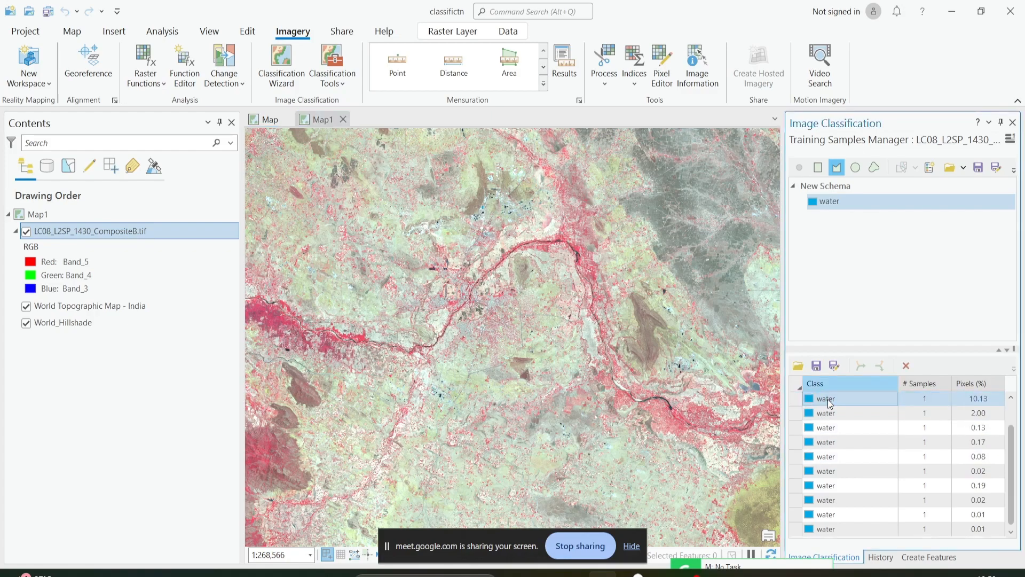
pyautogui.click(845, 524)
pyautogui.keyDown('ctrl'); pyautogui.click(848, 500); pyautogui.keyUp('ctrl')
pyautogui.scroll(1, 849, 484)
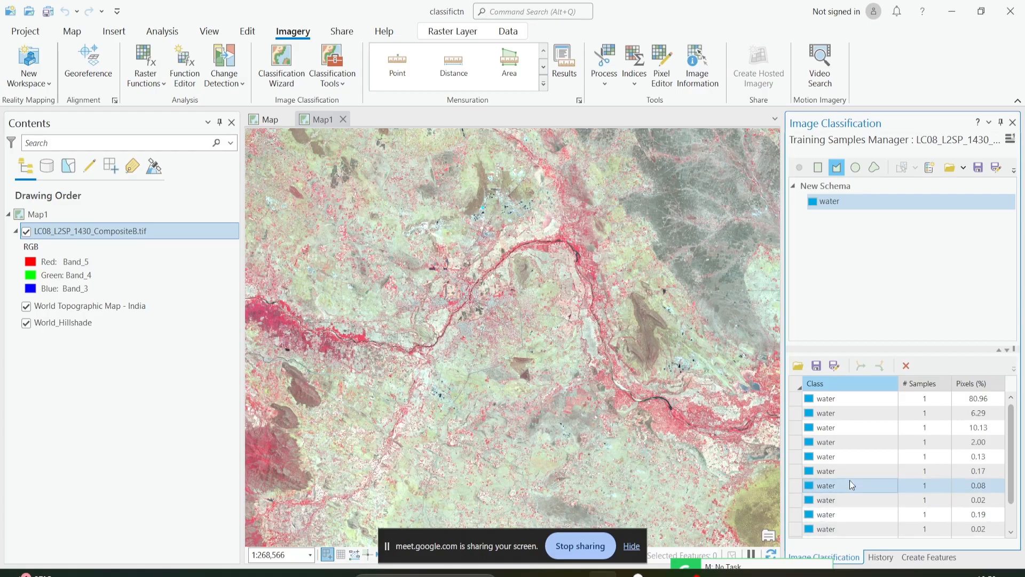
pyautogui.click(850, 401)
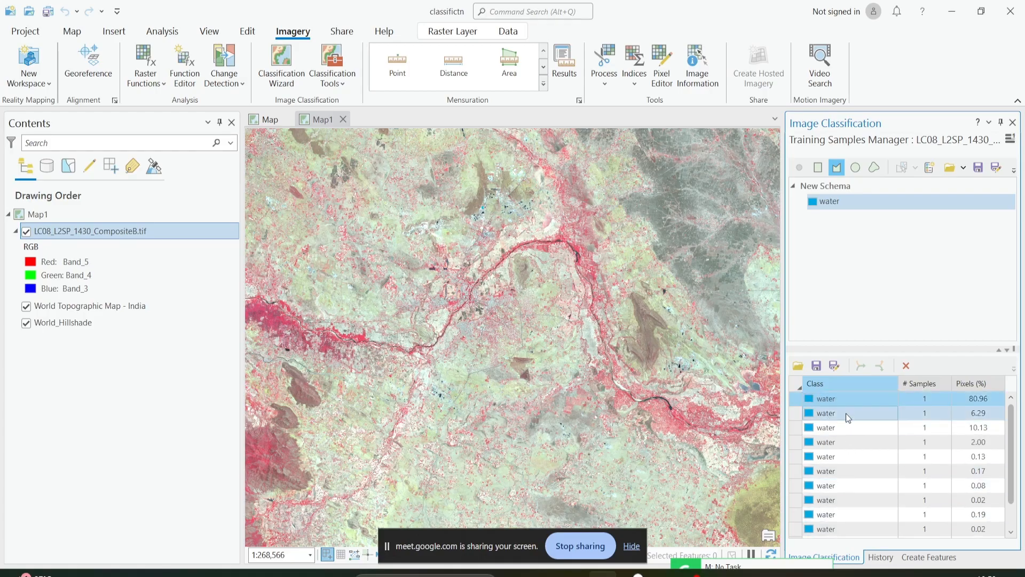
pyautogui.scroll(-1, 846, 425)
pyautogui.scroll(1, 846, 426)
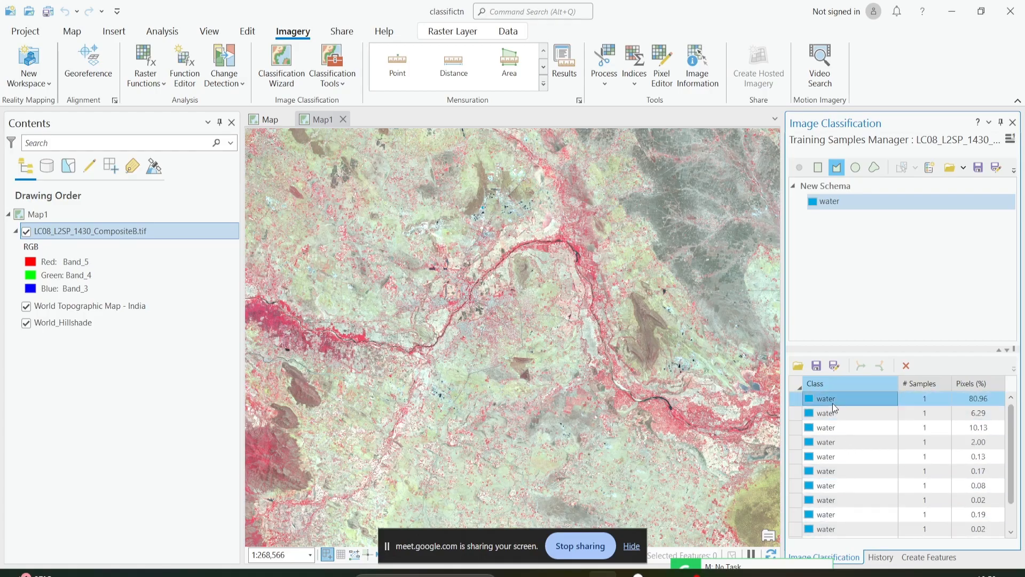
pyautogui.scroll(-1, 833, 480)
# Select all the water training samples and collapse them into a single water class entry.
pyautogui.click(821, 523)
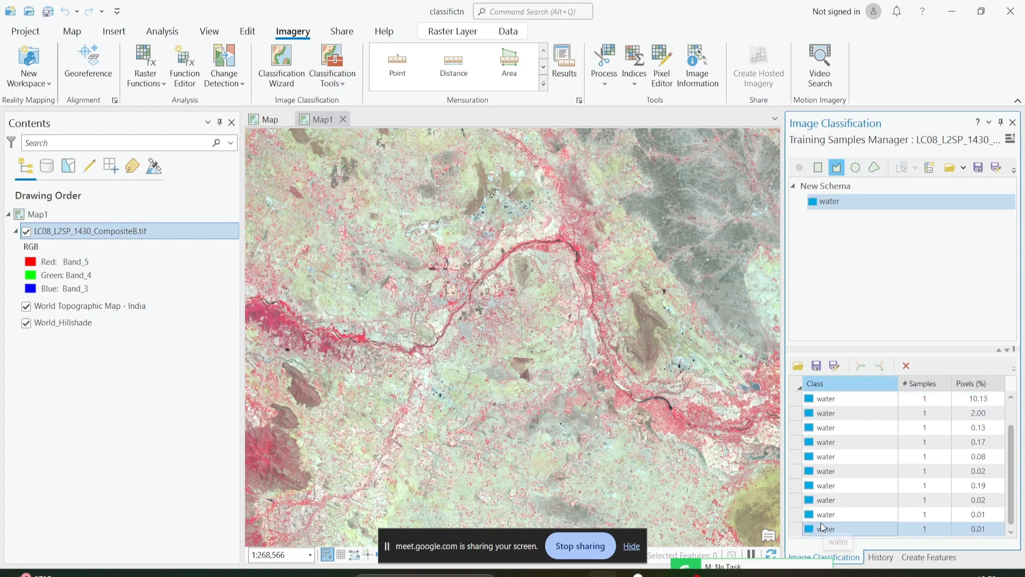
pyautogui.hotkey('ctrl', 'a')
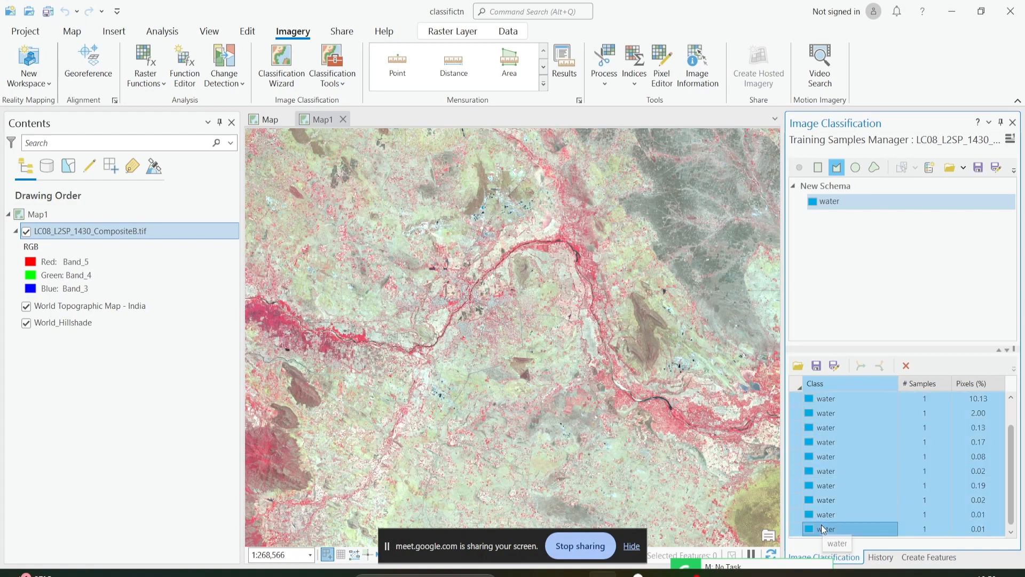
pyautogui.scroll(1, 838, 512)
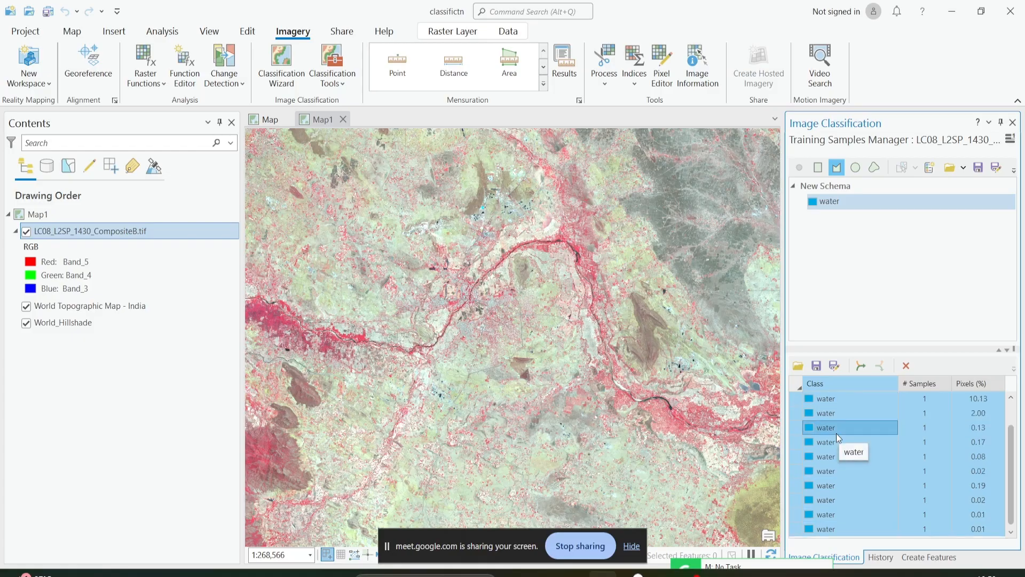
pyautogui.click(860, 365)
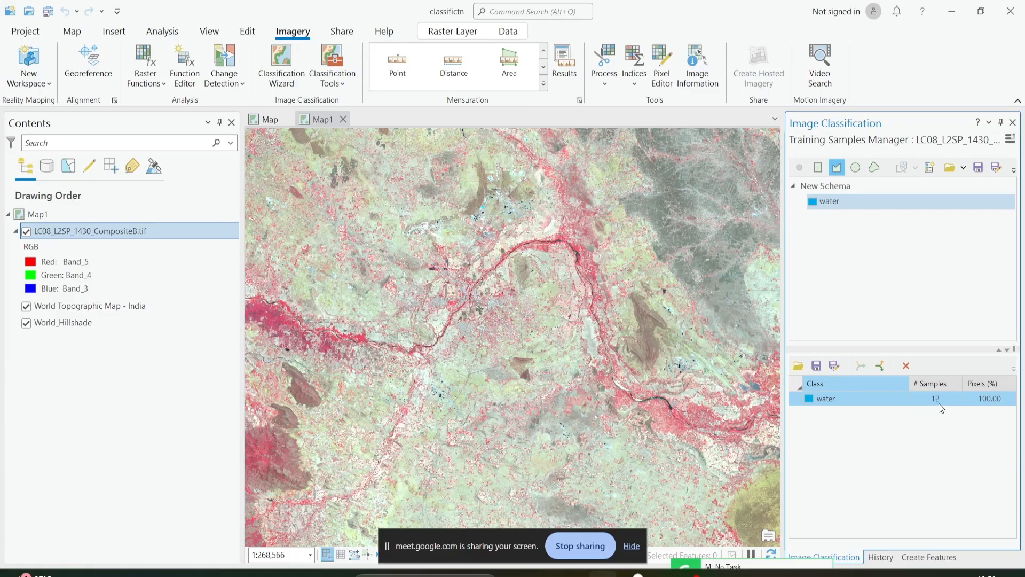
pyautogui.scroll(-2, 606, 443)
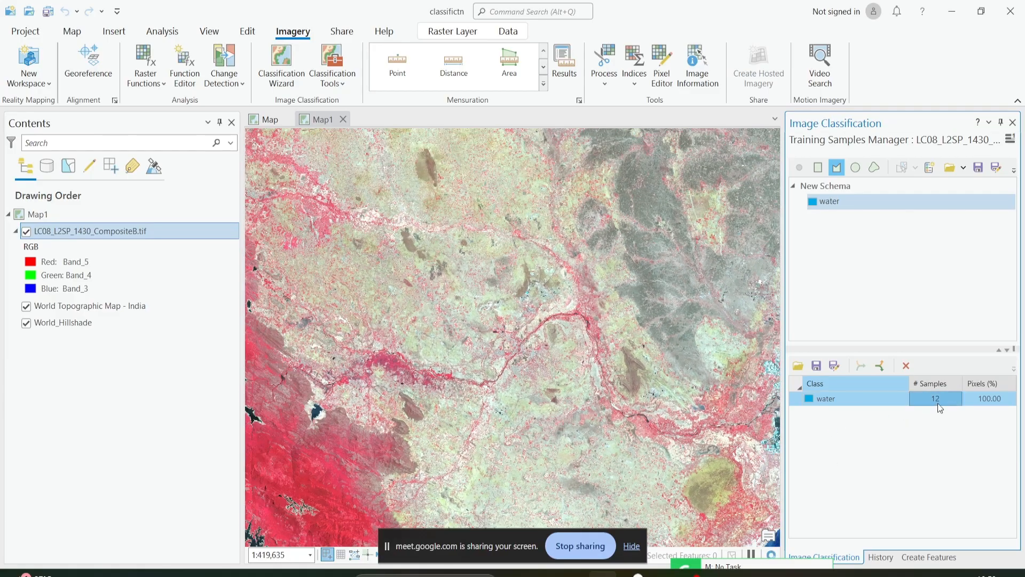
pyautogui.scroll(-4, 536, 345)
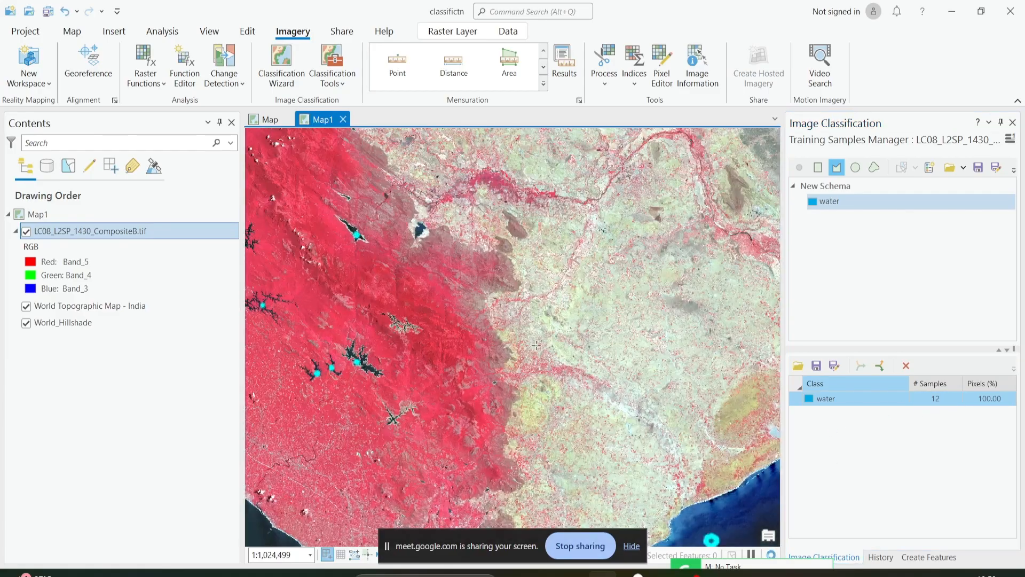
pyautogui.click(934, 399)
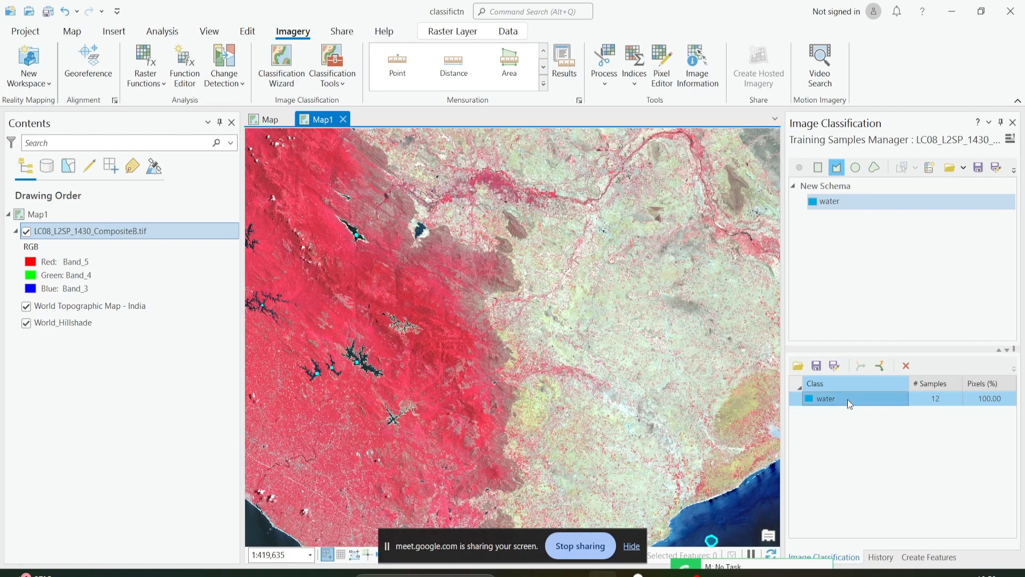
# Start a new class under New Schema with the name developed and the value 2.
pyautogui.click(833, 198)
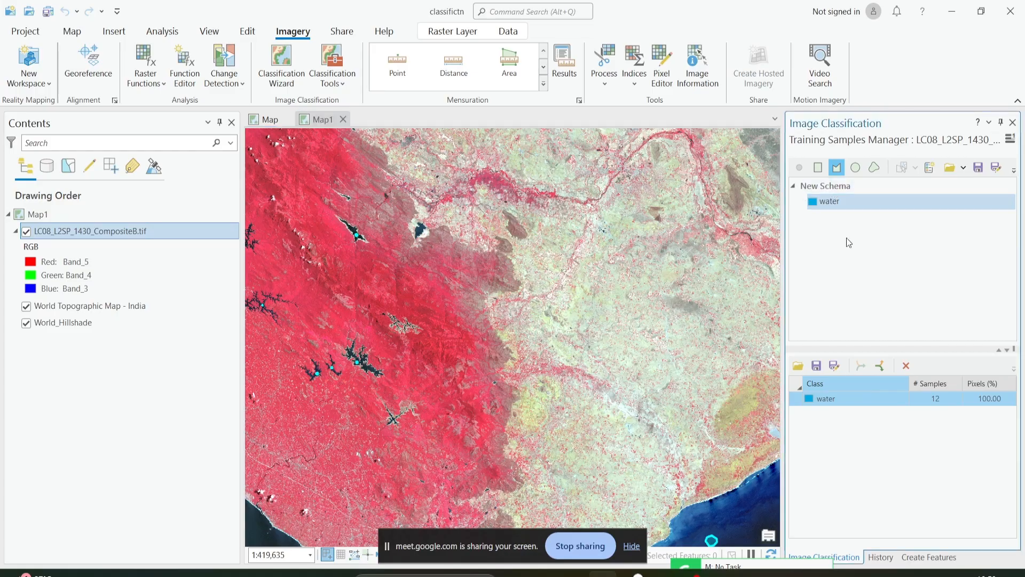
pyautogui.click(836, 188)
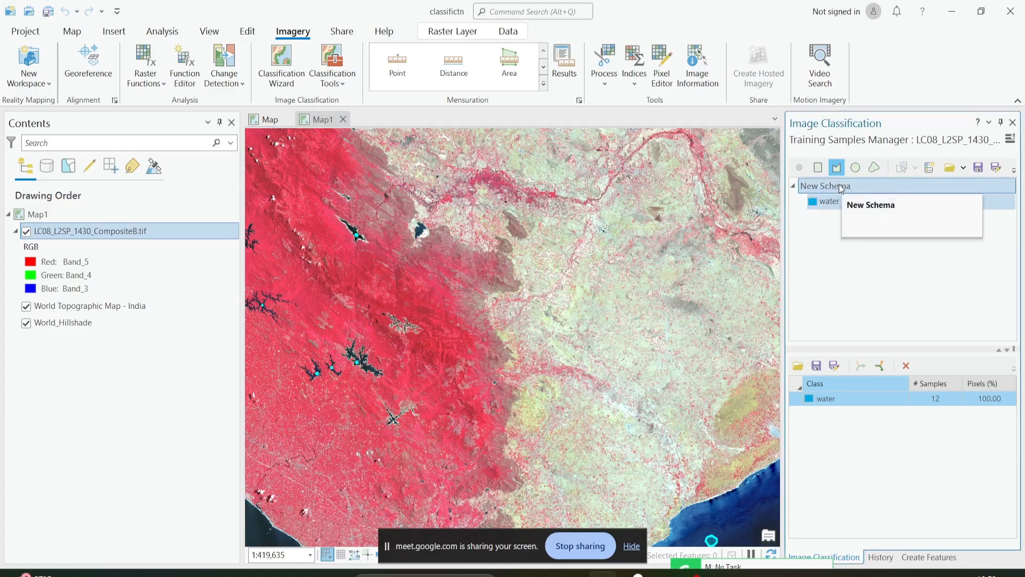
pyautogui.click(838, 188)
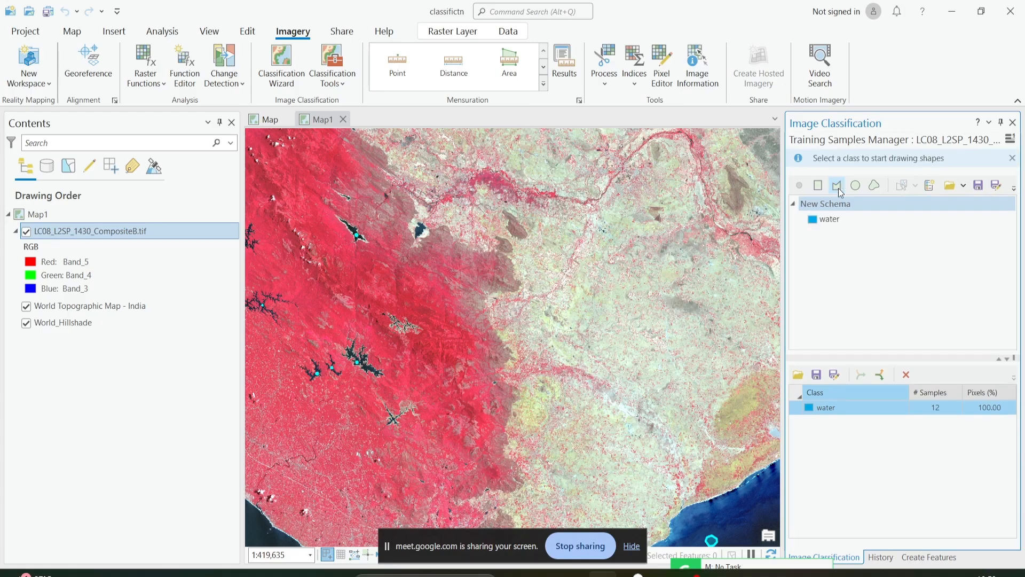
pyautogui.rightClick(834, 205)
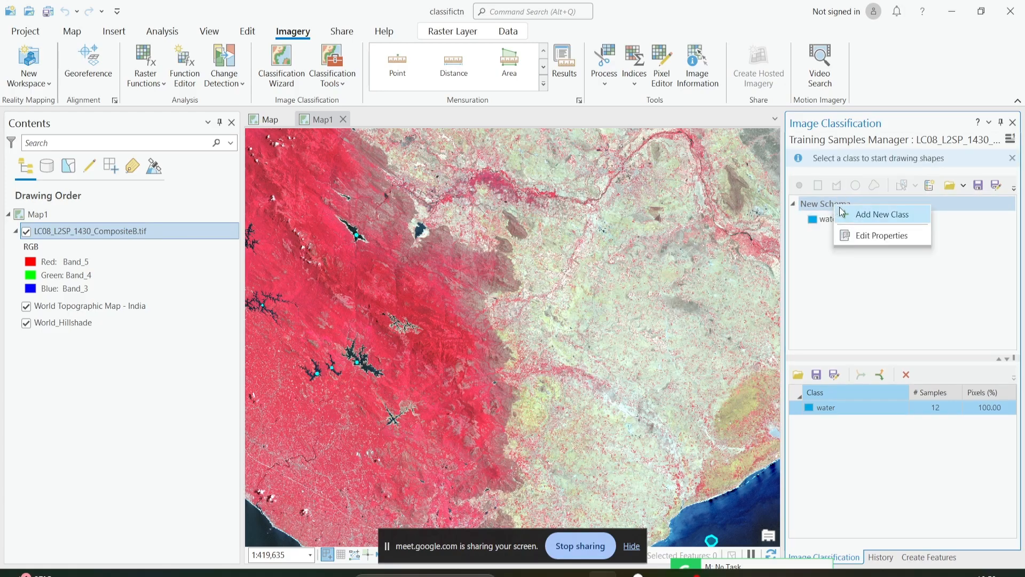
pyautogui.click(844, 214)
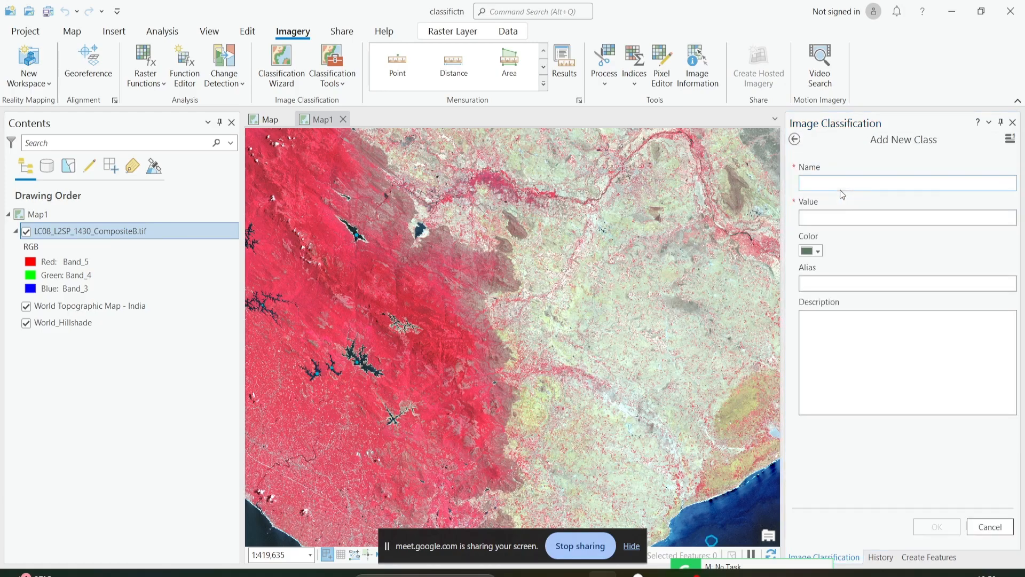
pyautogui.click(841, 184)
pyautogui.write('d')
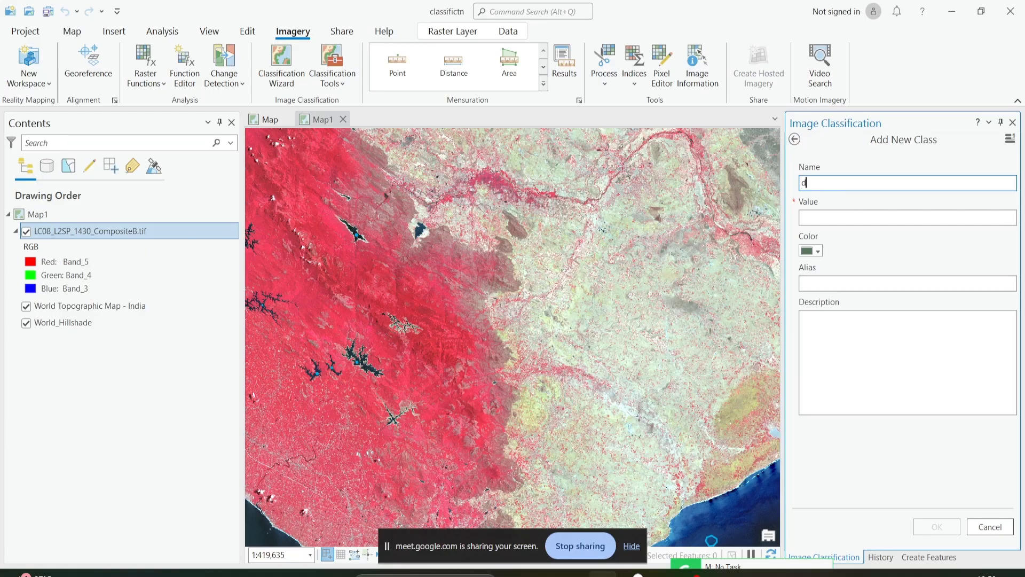
pyautogui.write('eveloed')
pyautogui.press('BackSpace')
pyautogui.press('BackSpace')
pyautogui.write('ped')
pyautogui.click(865, 218)
pyautogui.write('2')
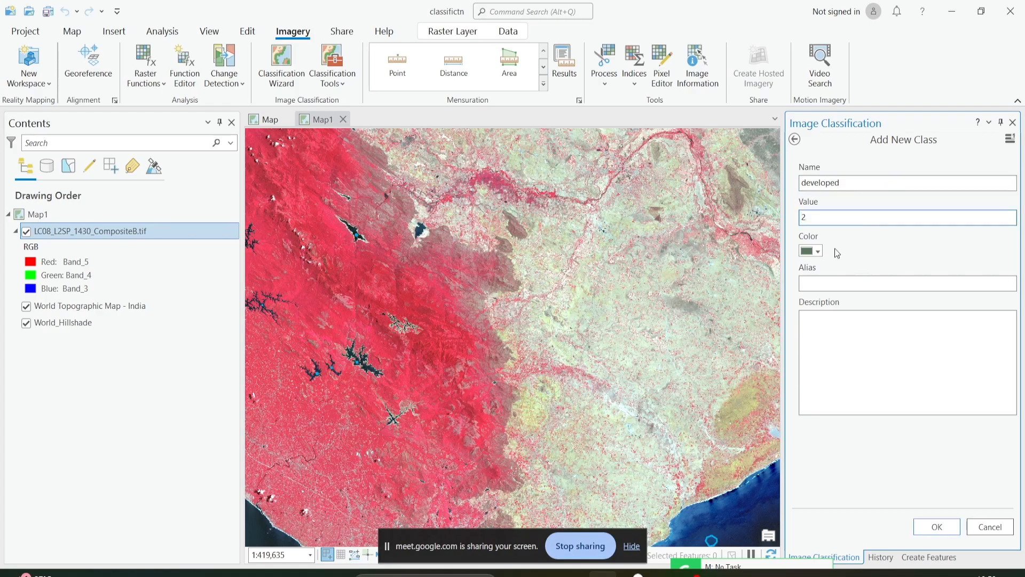
# Give the developed class a light red color and add it to the schema.
pyautogui.click(814, 251)
pyautogui.click(827, 310)
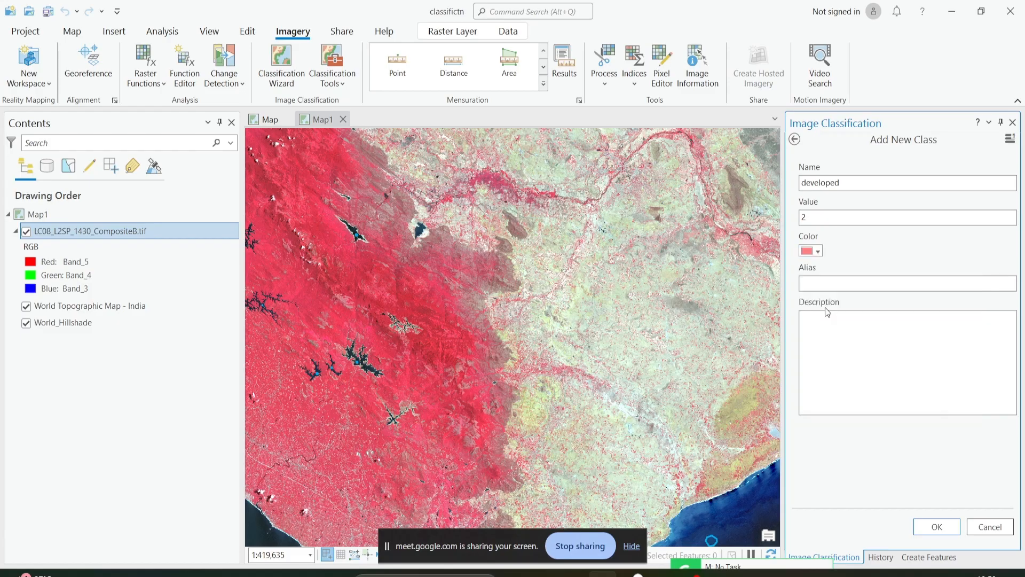
pyautogui.click(927, 527)
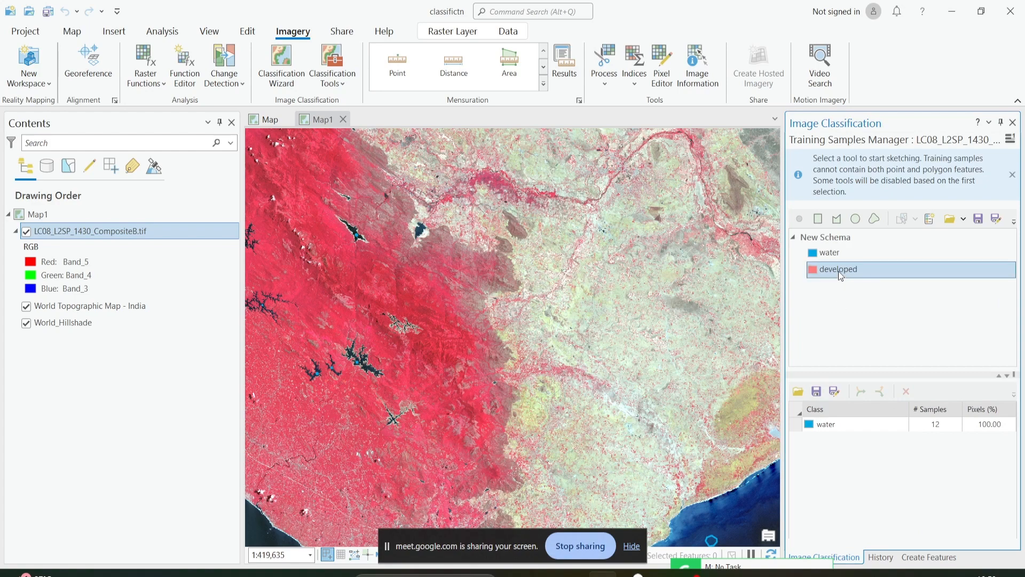
# Digitize a small developed polygon in the gray city area west of the pale blue channel, using the Polygon tool.
pyautogui.click(837, 219)
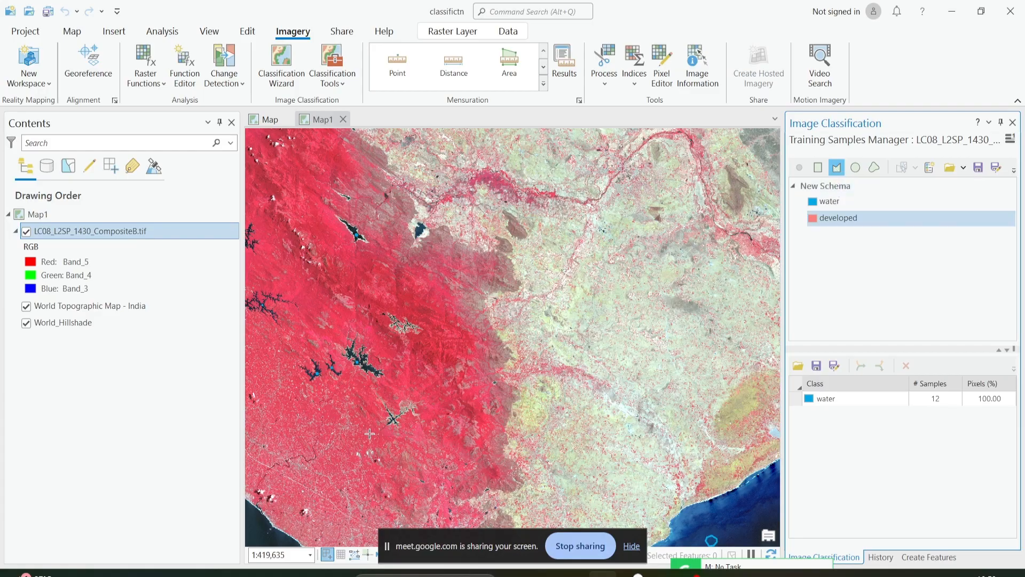
pyautogui.scroll(4, 535, 375)
pyautogui.scroll(8, 535, 376)
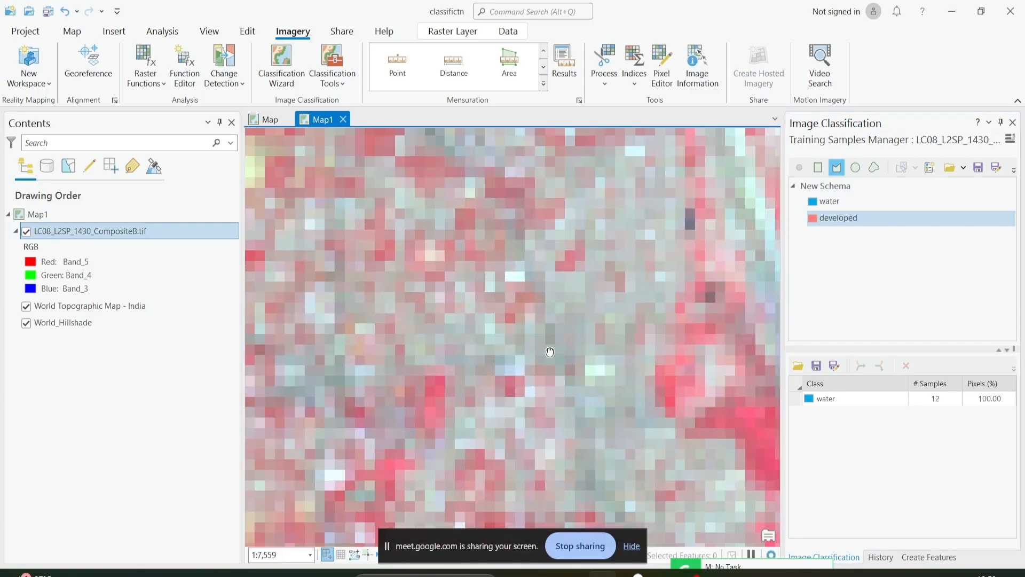
pyautogui.click(489, 353)
pyautogui.click(521, 319)
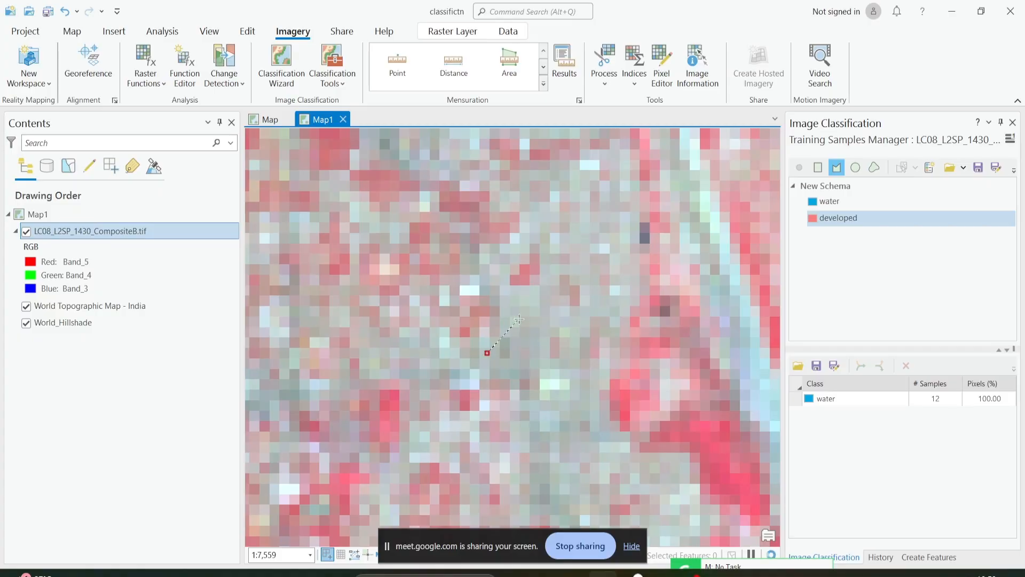
pyautogui.click(544, 332)
pyautogui.doubleClick(531, 374)
# Digitize two more developed polygons in the gray city area, one at its northern end and one farther south along the eastern side.
pyautogui.scroll(-8, 513, 395)
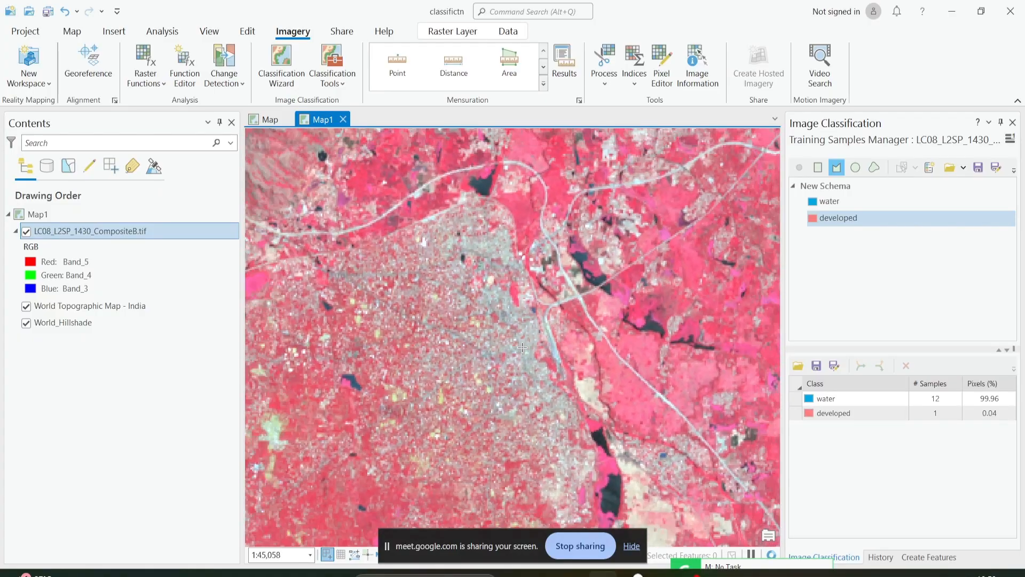
pyautogui.moveTo(493, 415); pyautogui.dragTo(593, 342)
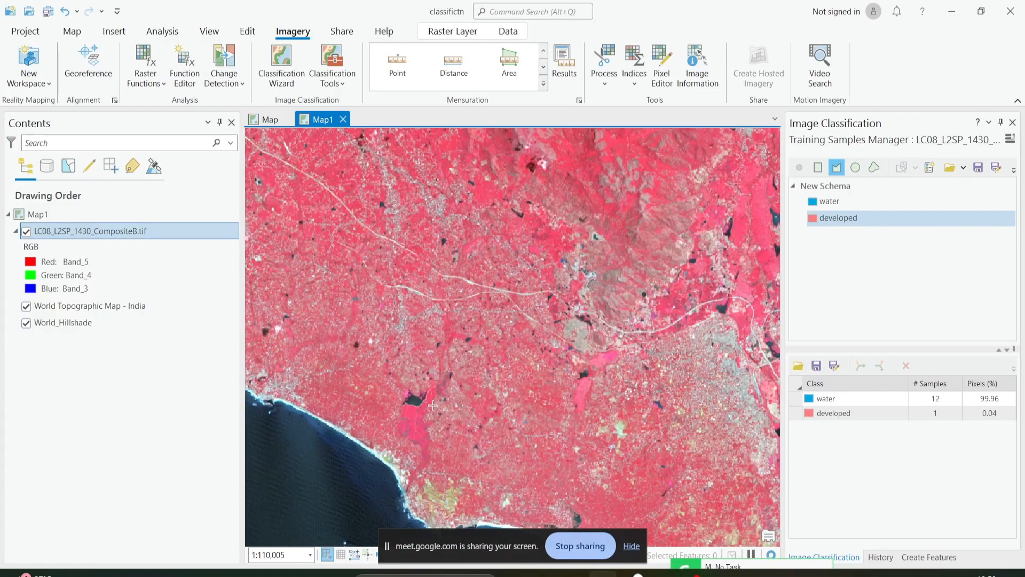
pyautogui.moveTo(433, 404); pyautogui.dragTo(661, 371)
pyautogui.scroll(4, 521, 424)
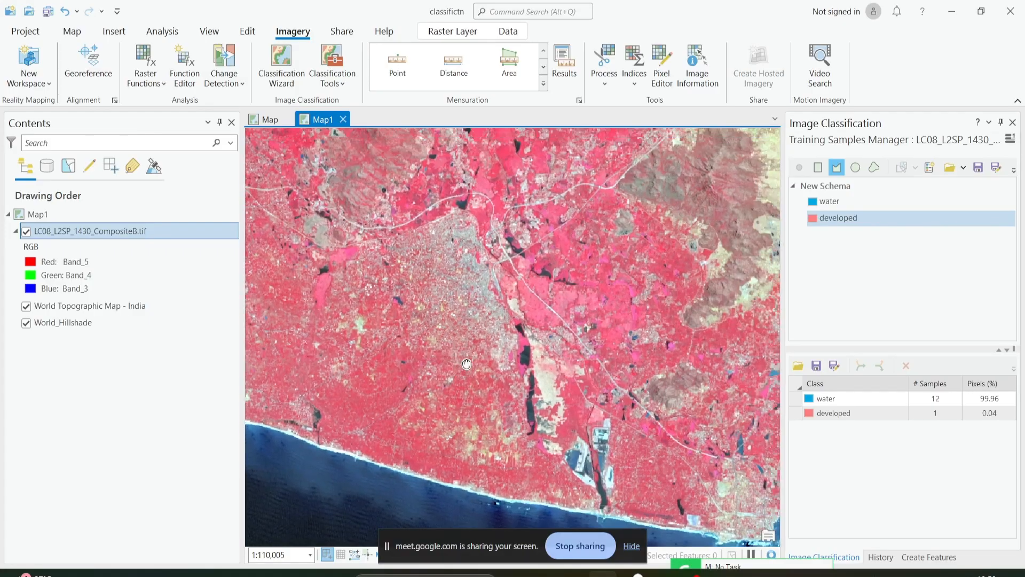
pyautogui.scroll(6, 514, 274)
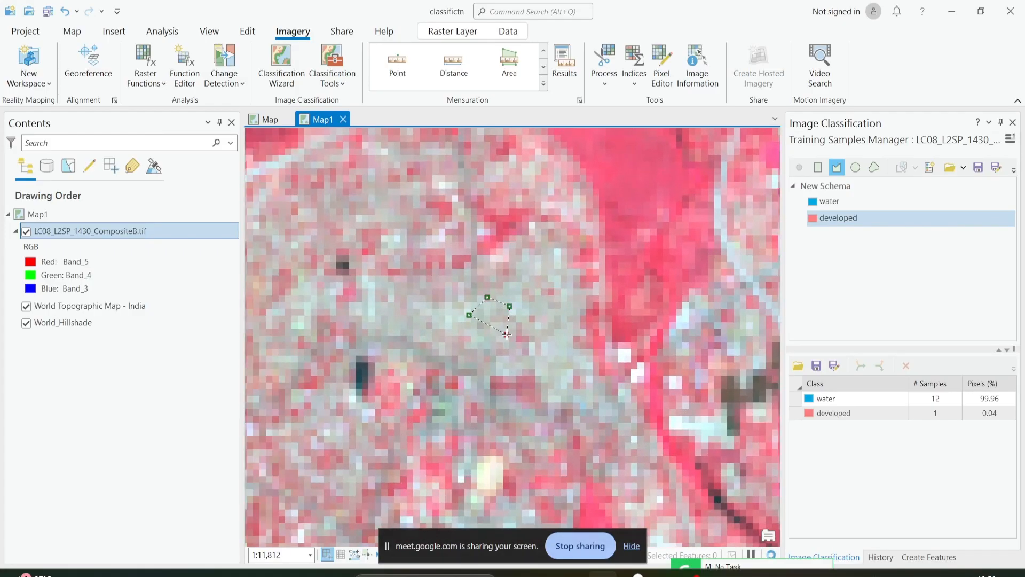
pyautogui.doubleClick(488, 342)
pyautogui.scroll(-6, 468, 326)
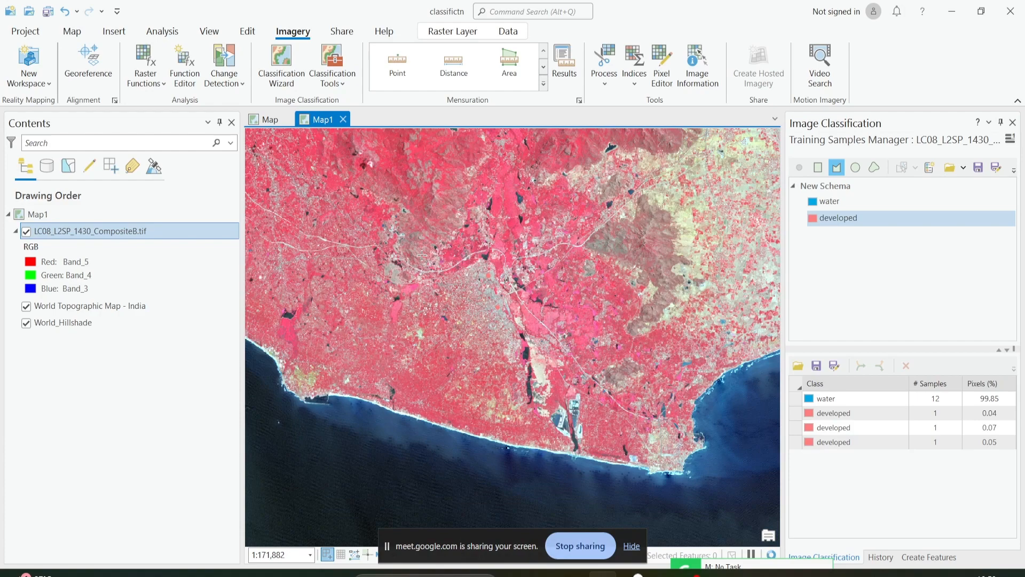
# Digitize a developed polygon around the bright pixels in the gray settlement patch southeast of the small dark pond northwest of the city.
pyautogui.moveTo(422, 256); pyautogui.dragTo(599, 301)
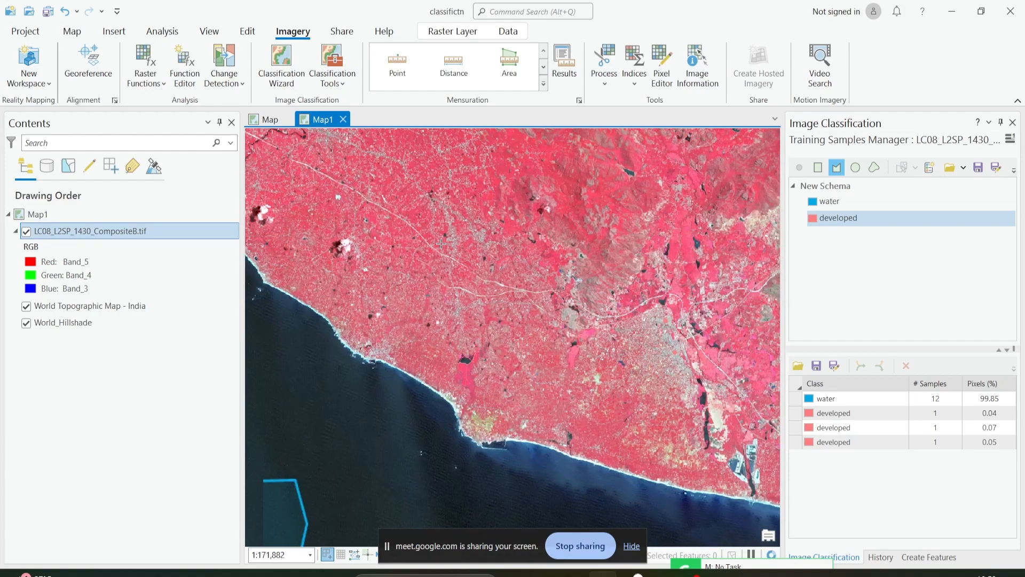
pyautogui.scroll(6, 441, 244)
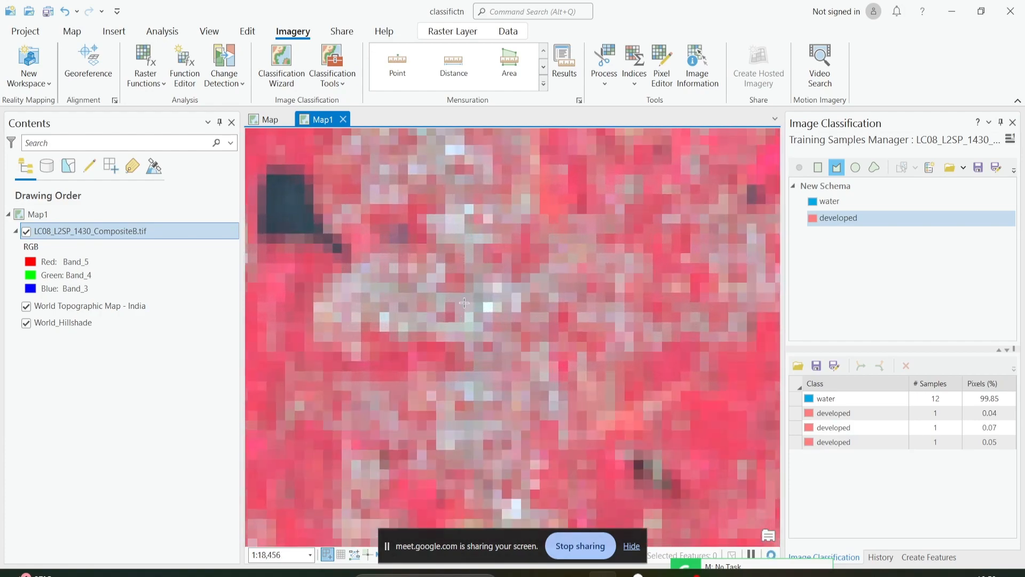
pyautogui.scroll(2, 465, 303)
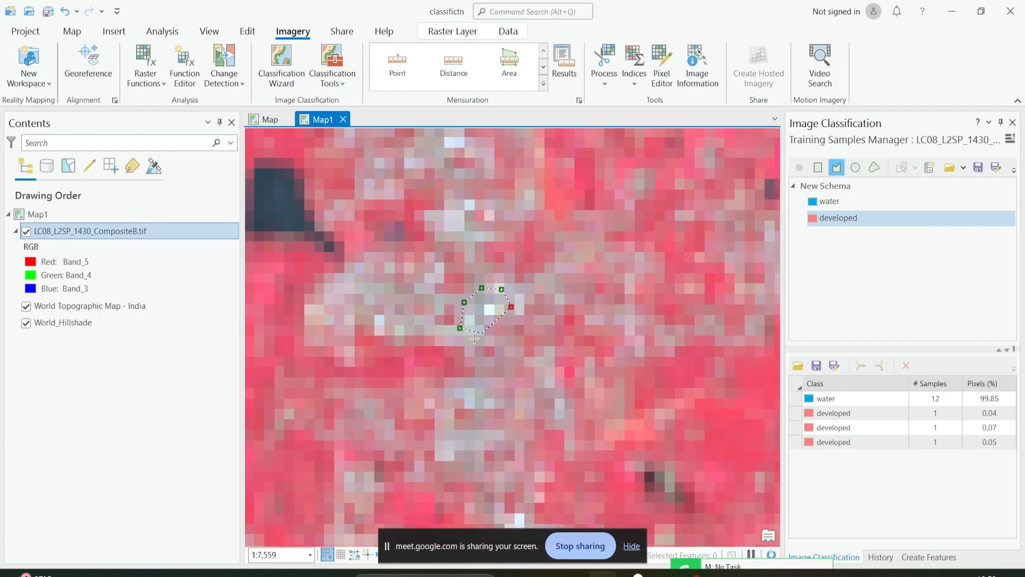
pyautogui.doubleClick(474, 339)
# Digitize a developed polygon on the pale gray strip just west of the small dark patch near the scene's black western edge.
pyautogui.scroll(-10, 464, 331)
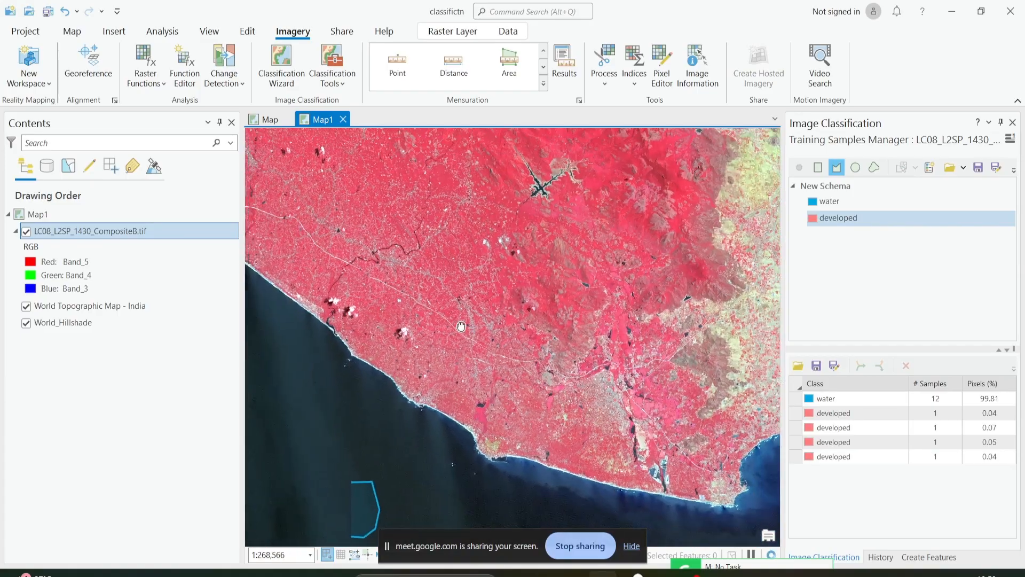
pyautogui.scroll(4, 461, 326)
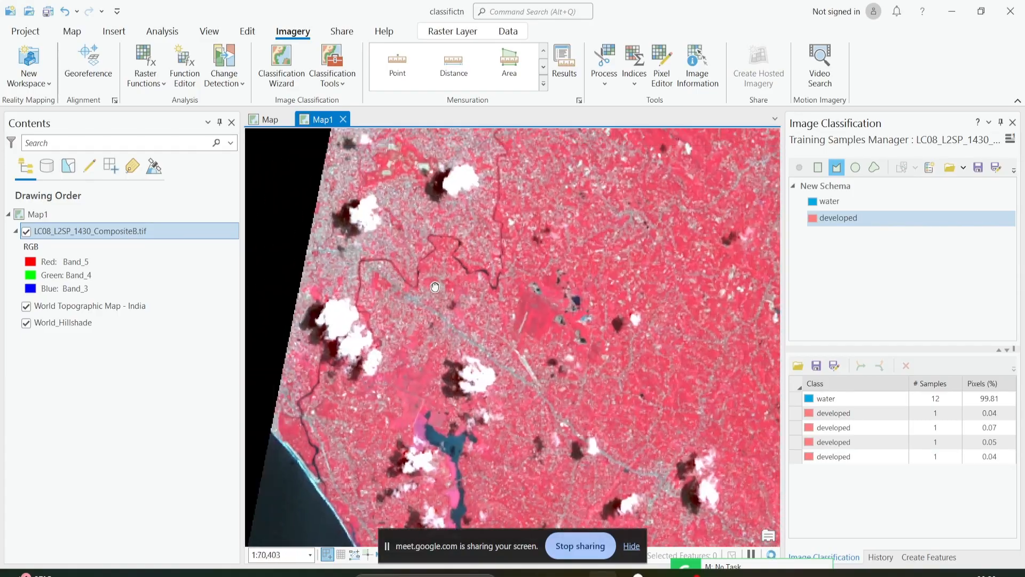
pyautogui.scroll(3, 435, 287)
pyautogui.scroll(2, 406, 294)
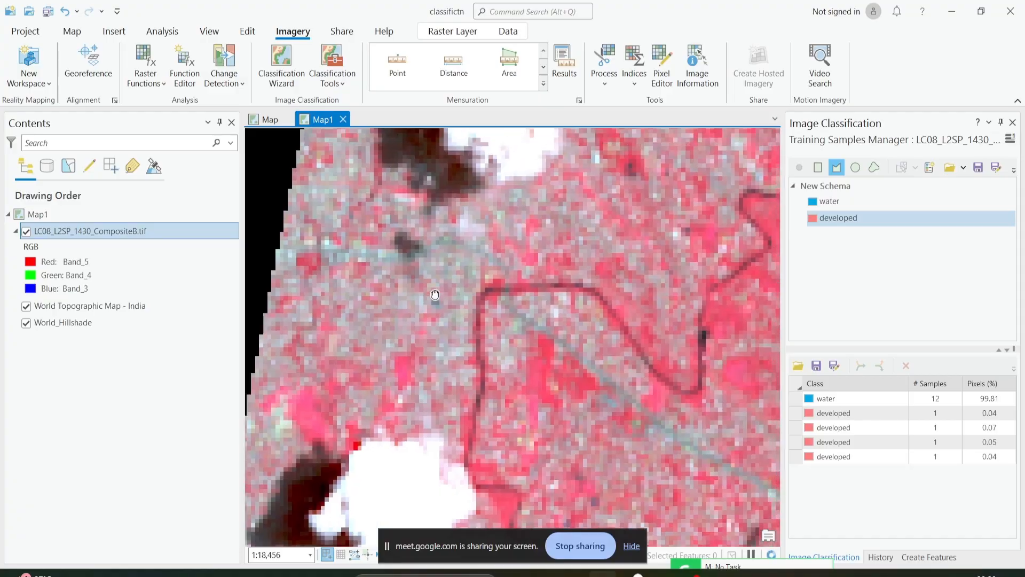
pyautogui.scroll(-1, 418, 303)
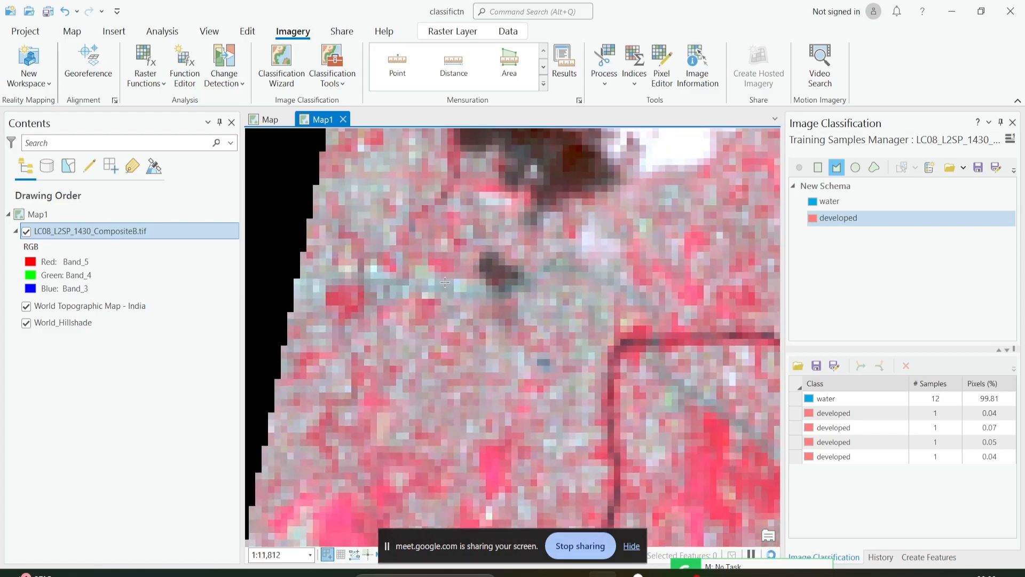
pyautogui.doubleClick(473, 276)
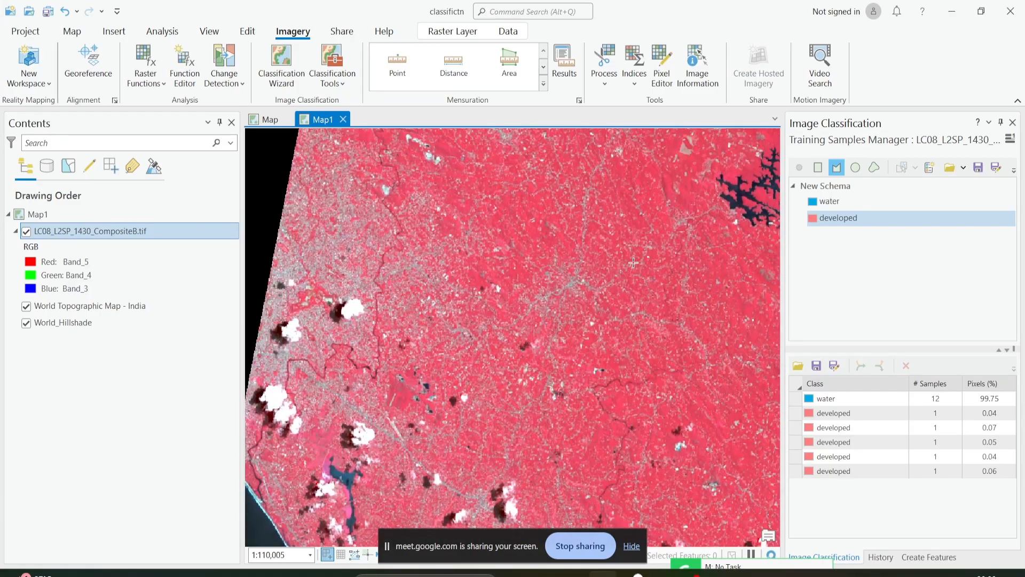
# Digitize a developed polygon in the gray patch between the small dark pond and the existing developed sample northwest of the city.
pyautogui.scroll(-2, 634, 262)
pyautogui.moveTo(660, 371); pyautogui.dragTo(401, 369)
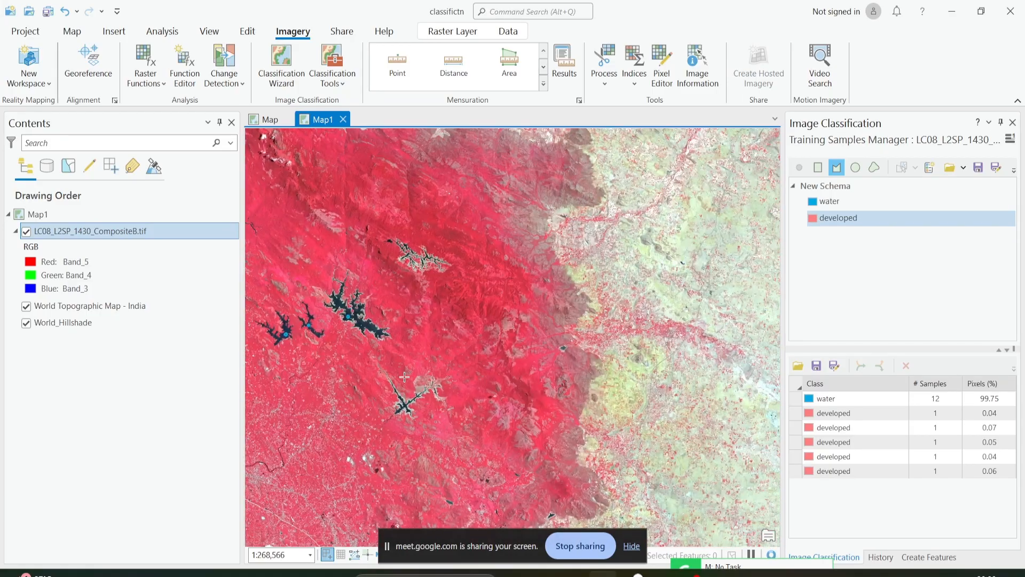
pyautogui.moveTo(538, 428); pyautogui.dragTo(614, 267)
pyautogui.moveTo(517, 443); pyautogui.dragTo(498, 331)
pyautogui.scroll(6, 497, 331)
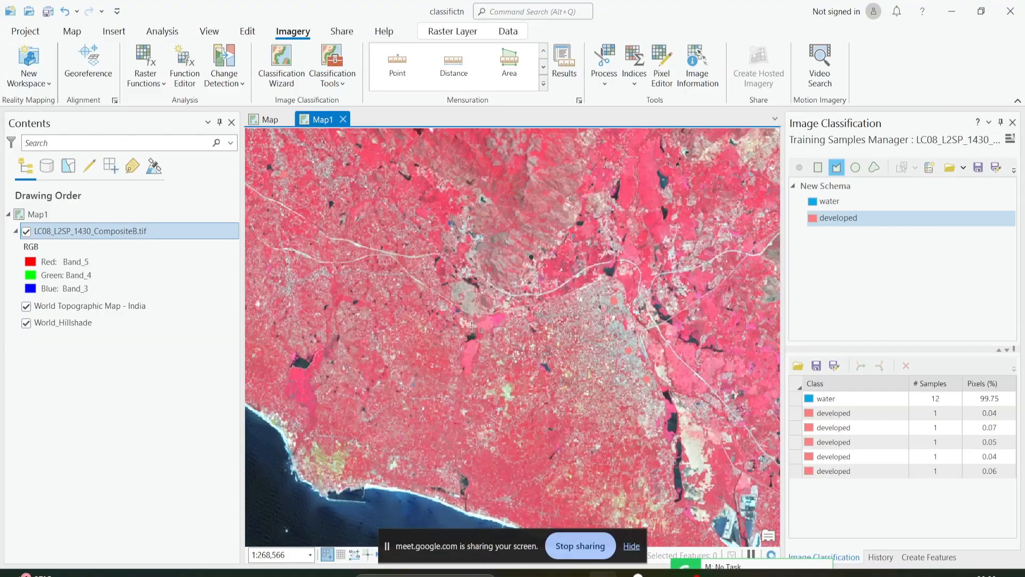
pyautogui.scroll(-3, 466, 296)
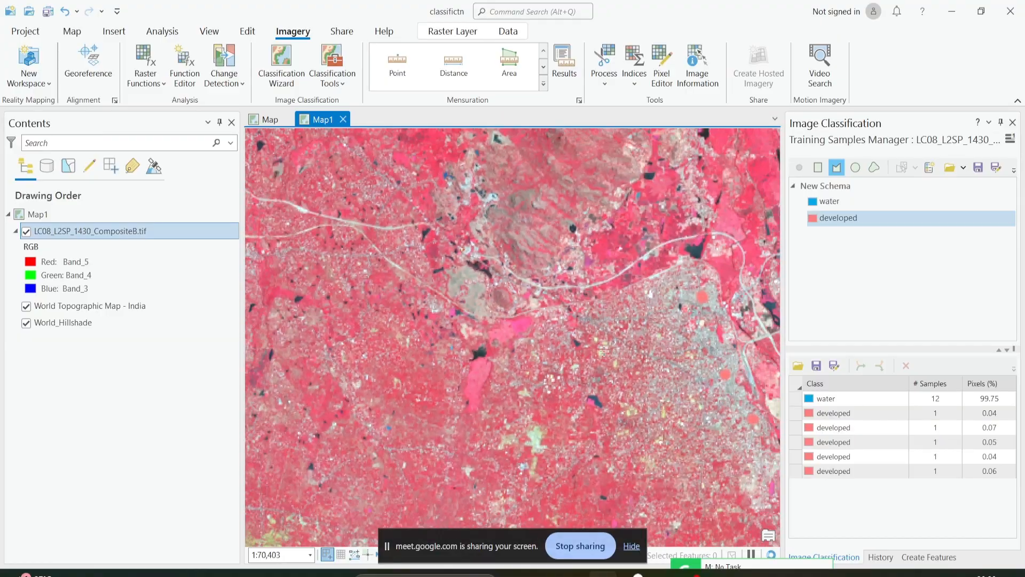
pyautogui.moveTo(694, 345); pyautogui.dragTo(583, 475)
pyautogui.scroll(2, 553, 355)
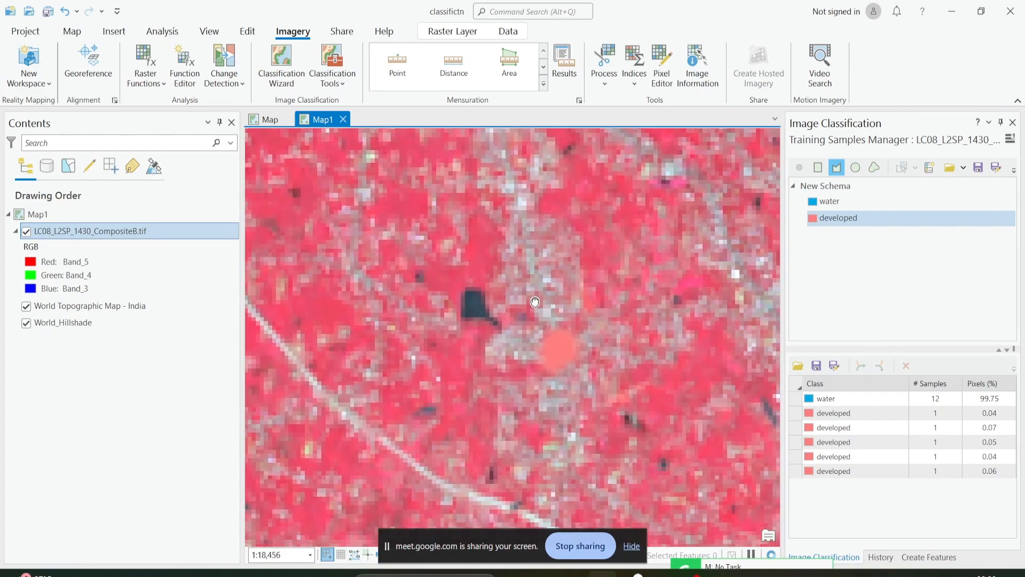
pyautogui.click(515, 330)
pyautogui.click(534, 315)
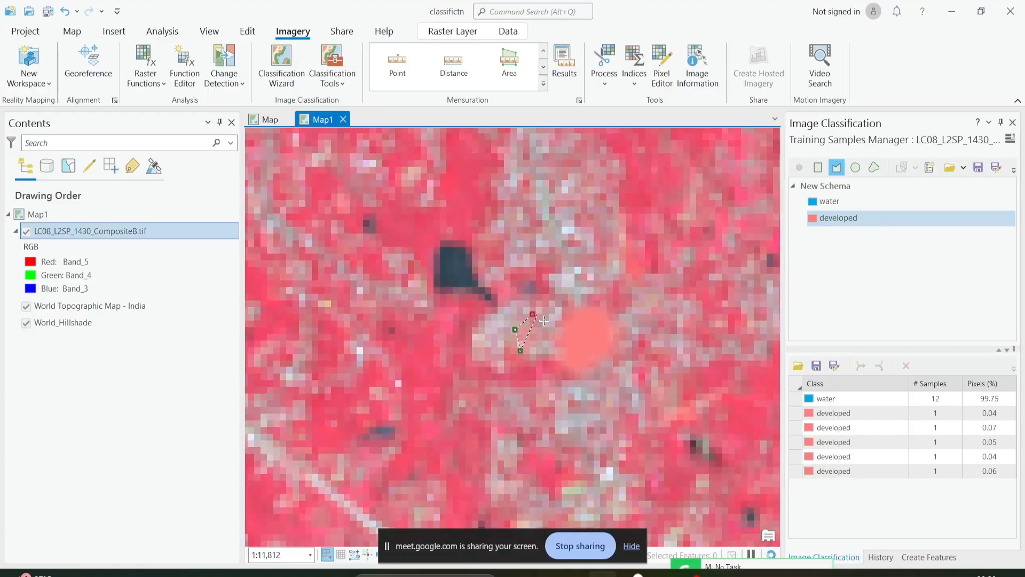
pyautogui.click(552, 327)
pyautogui.doubleClick(543, 348)
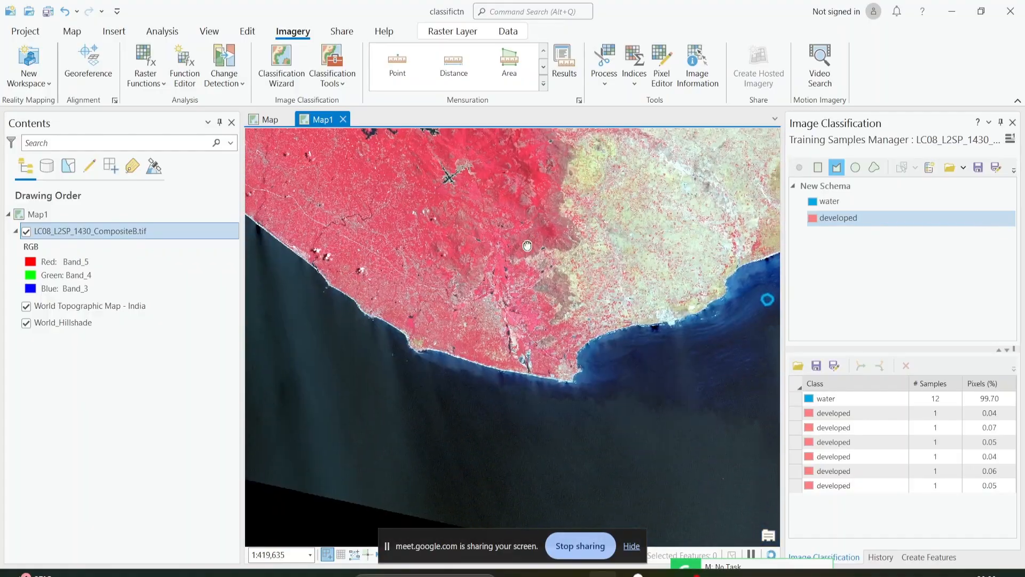
# Digitize a developed polygon in the pale gray built-up area west of the elongated black lakes at the city's southern end.
pyautogui.scroll(3, 482, 273)
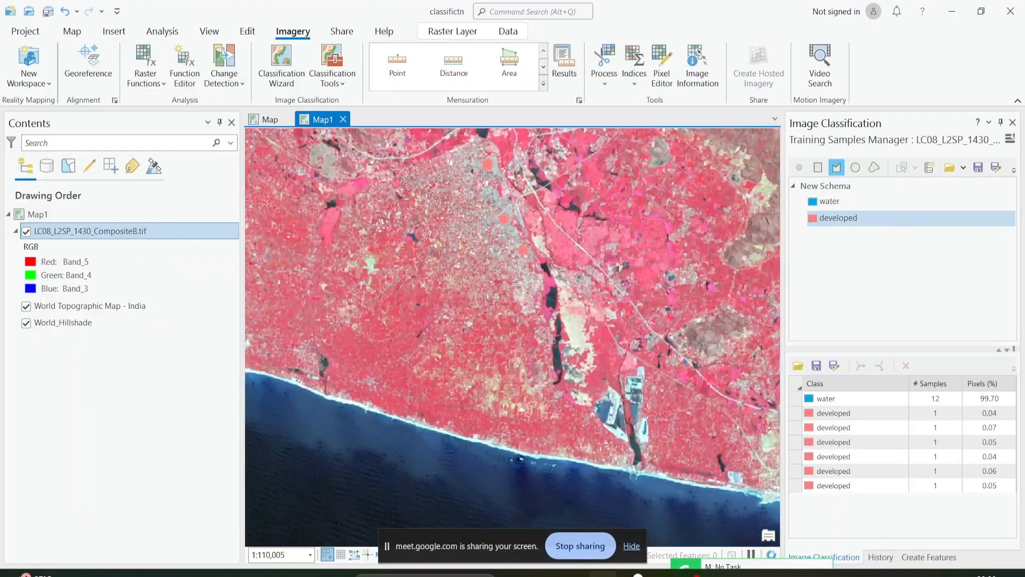
pyautogui.scroll(7, 512, 296)
pyautogui.moveTo(516, 304); pyautogui.dragTo(488, 288)
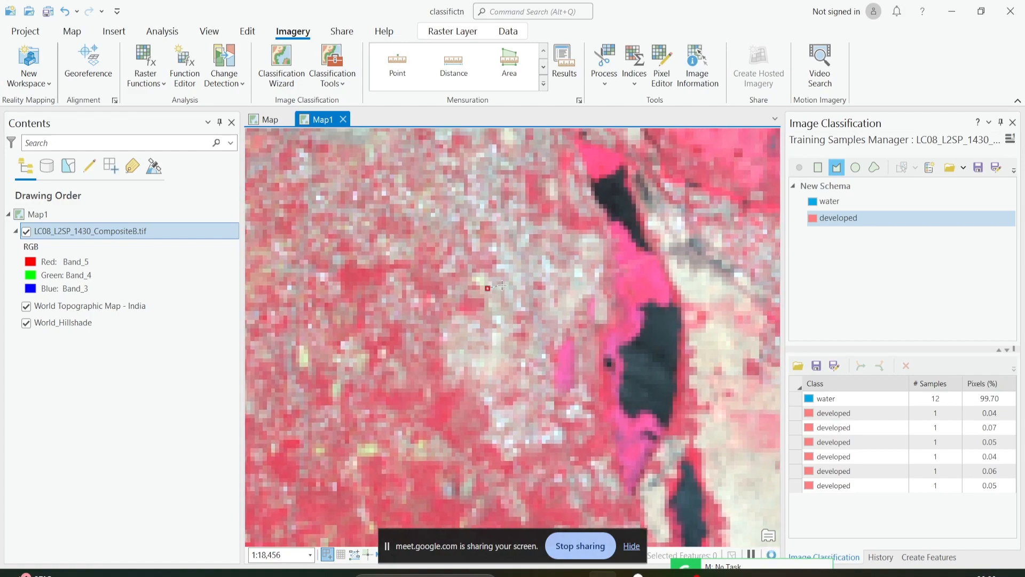
pyautogui.doubleClick(493, 307)
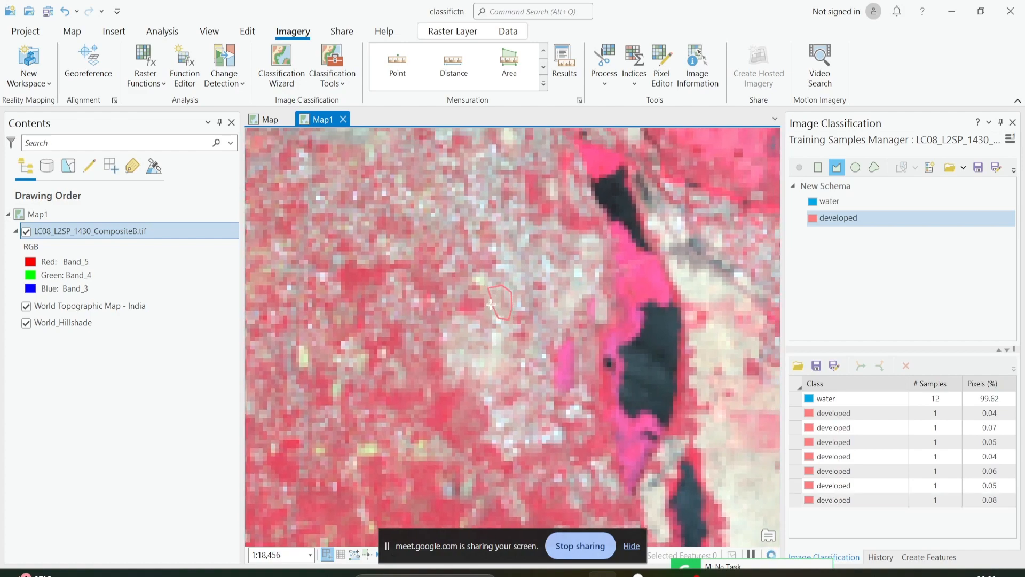
# Digitize two developed polygons in the gray city area, one beside the pale blue channel and one west of the narrow red patch.
pyautogui.scroll(-7, 474, 234)
pyautogui.scroll(7, 474, 234)
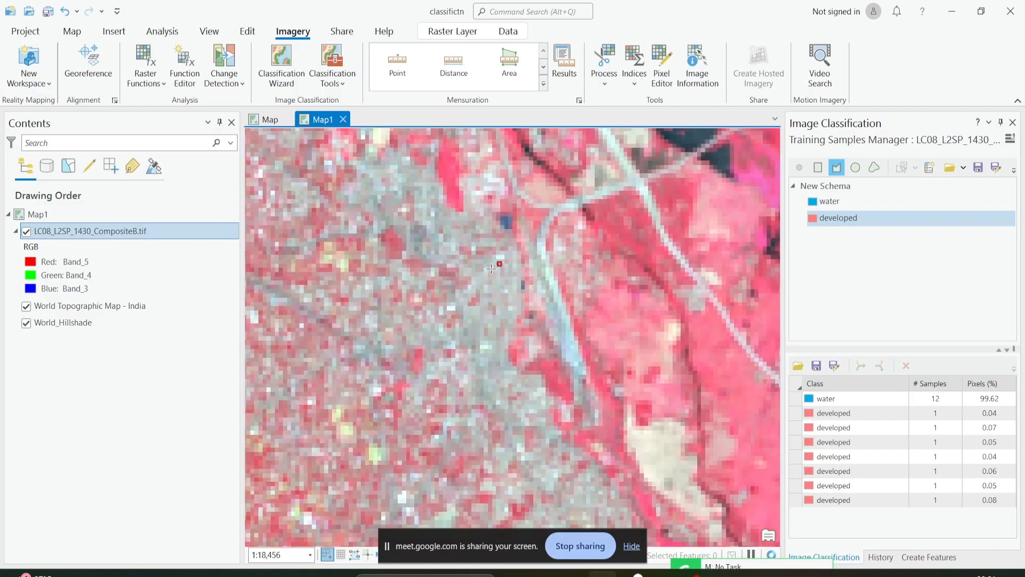
pyautogui.doubleClick(512, 276)
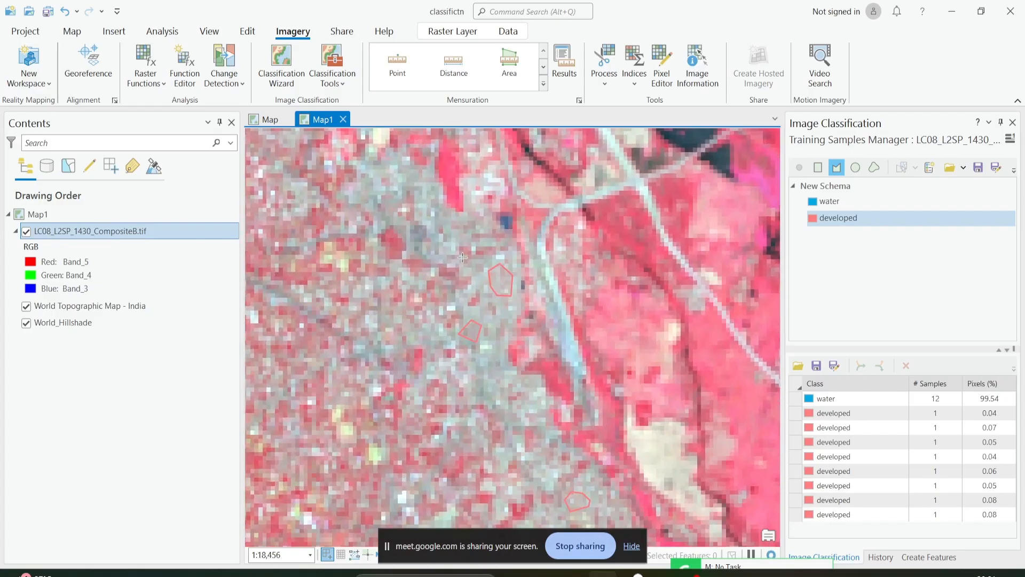
pyautogui.moveTo(447, 239); pyautogui.dragTo(503, 327)
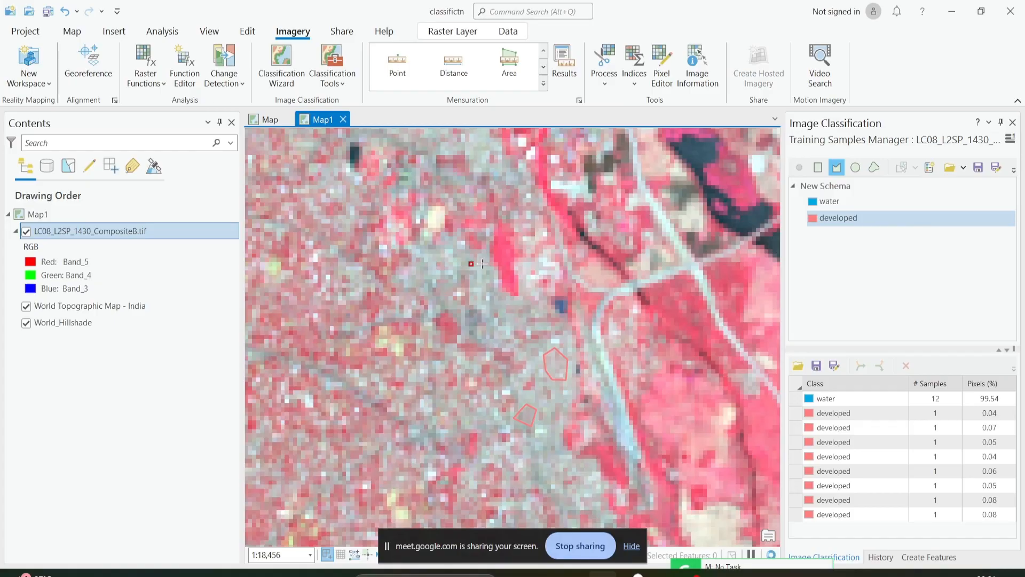
pyautogui.doubleClick(475, 287)
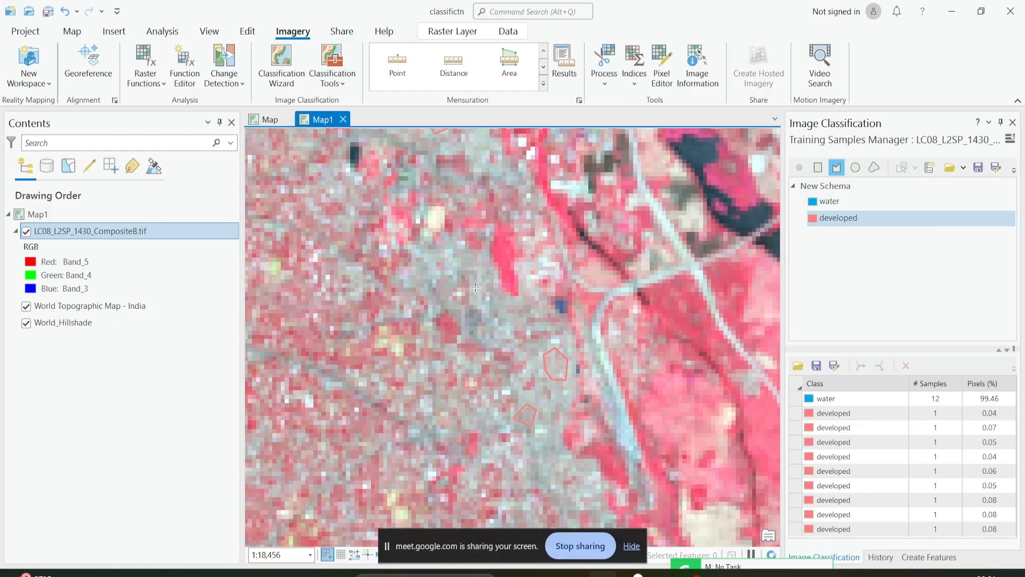
# Digitize a developed polygon in the pale gray settlement where the built-up streaks meet, inland from the coast northwest of the city.
pyautogui.moveTo(414, 219); pyautogui.dragTo(484, 388)
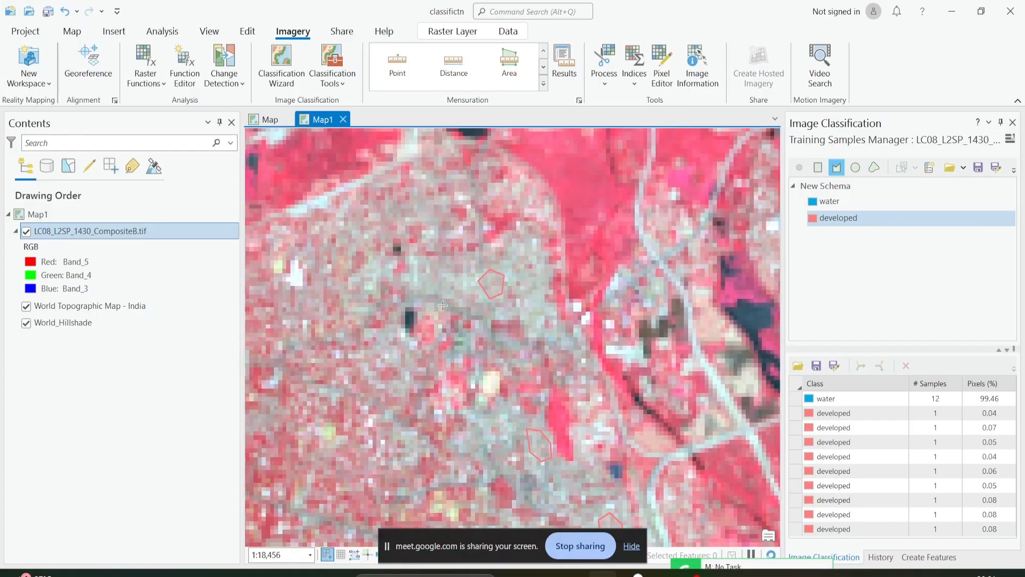
pyautogui.scroll(-3, 443, 305)
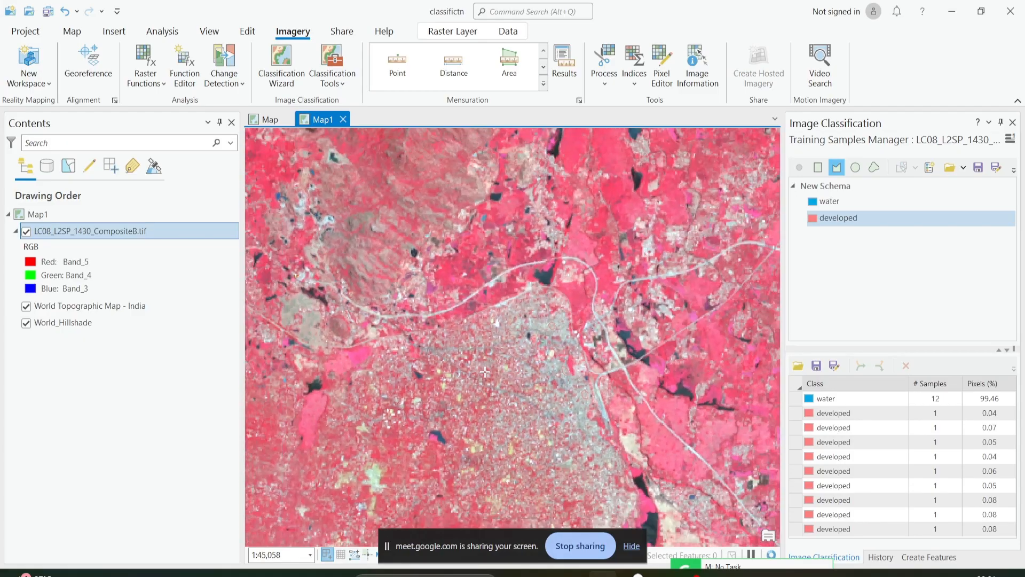
pyautogui.scroll(-3, 485, 372)
pyautogui.moveTo(397, 503); pyautogui.dragTo(628, 358)
pyautogui.moveTo(392, 285); pyautogui.dragTo(516, 429)
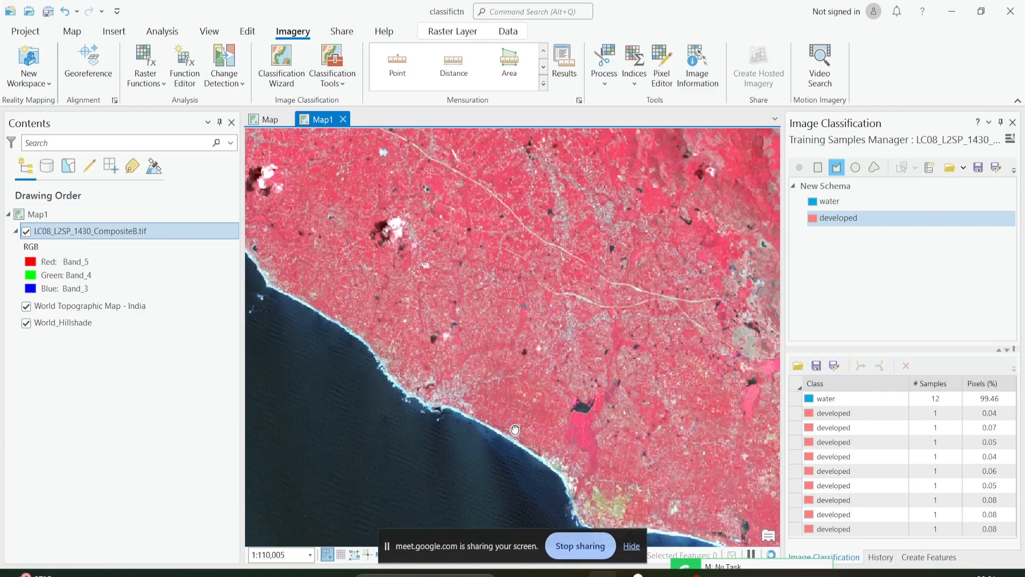
pyautogui.scroll(6, 545, 343)
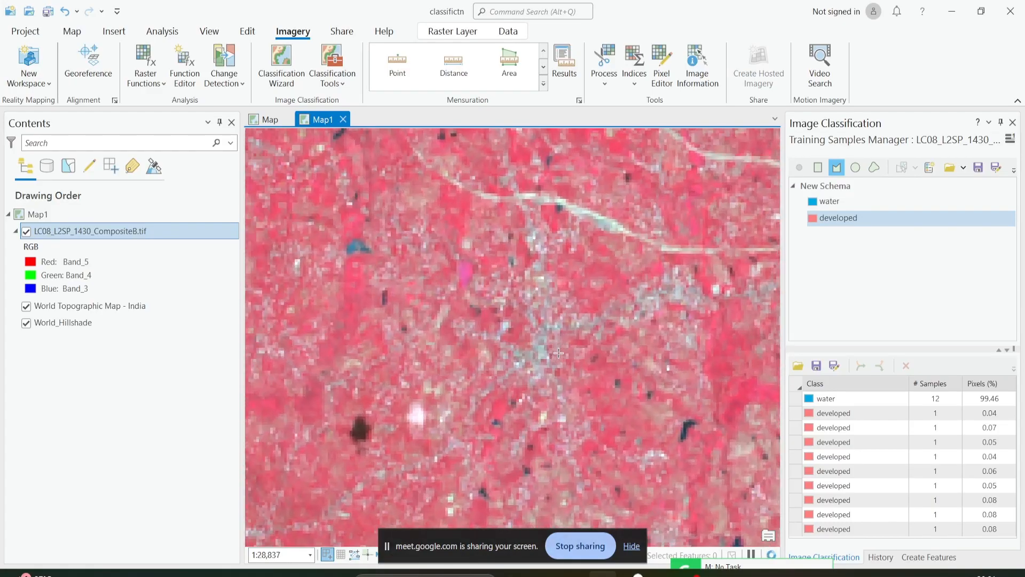
pyautogui.scroll(2, 519, 345)
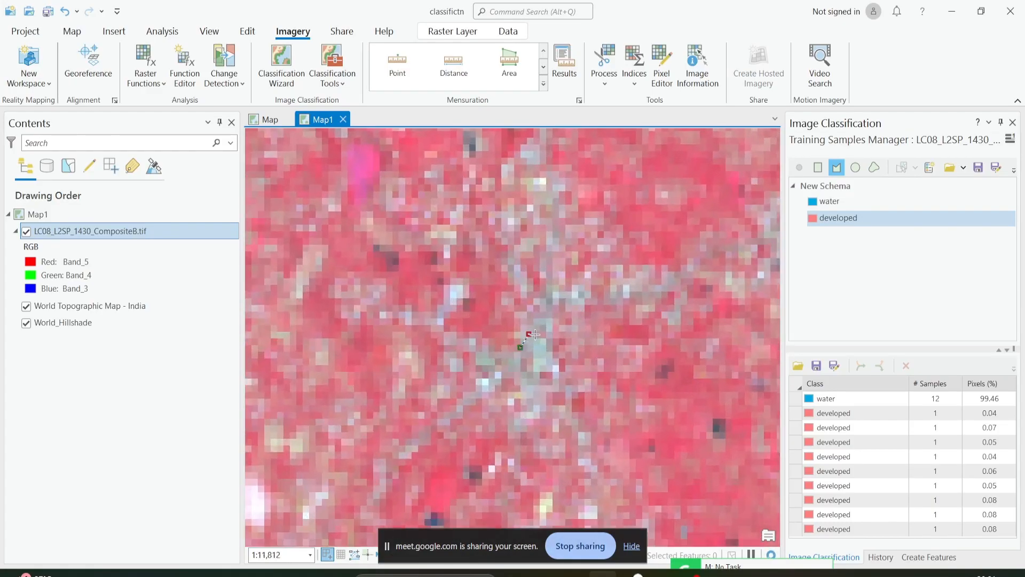
pyautogui.doubleClick(531, 368)
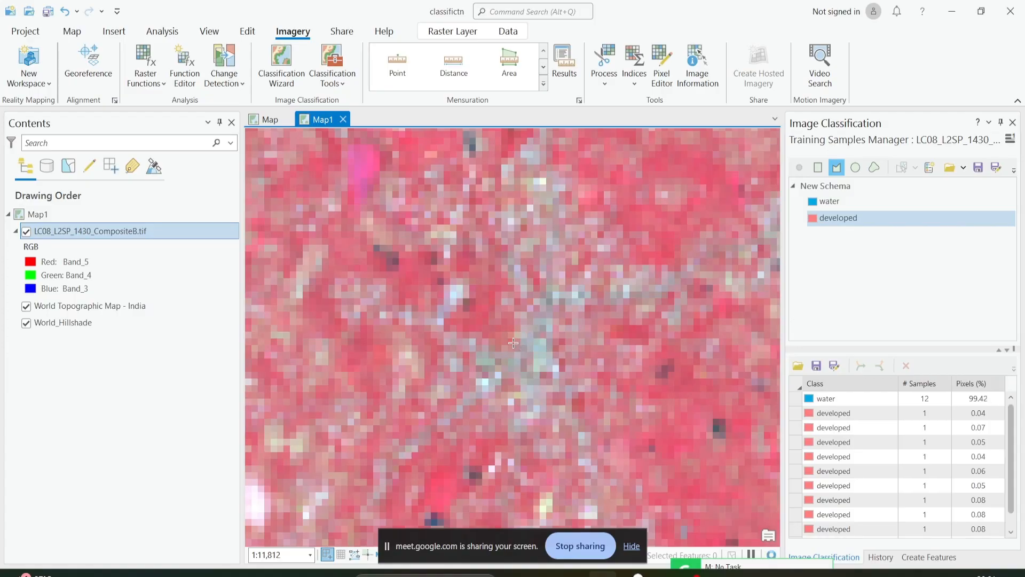
# Digitize a developed polygon at the junction of the blue-gray linear built-up streaks, southwest of the dark winding river.
pyautogui.scroll(-6, 561, 407)
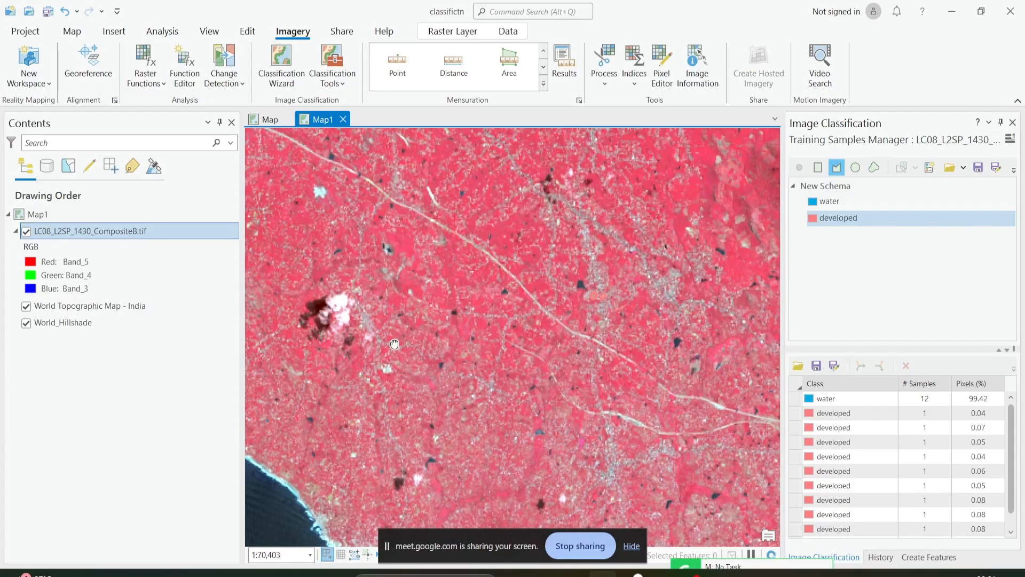
pyautogui.moveTo(394, 344); pyautogui.dragTo(537, 462)
pyautogui.moveTo(511, 257); pyautogui.dragTo(558, 391)
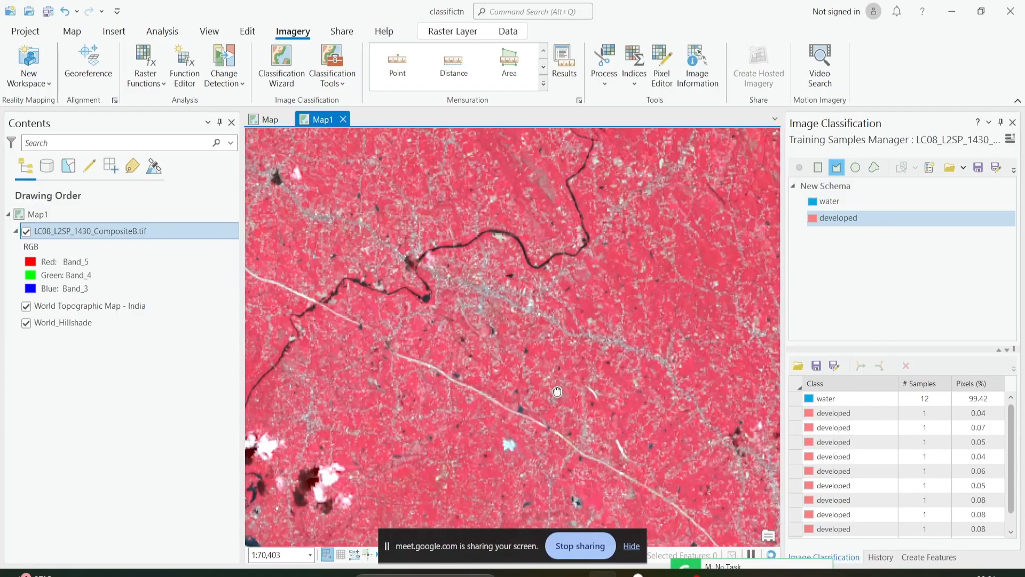
pyautogui.scroll(6, 490, 327)
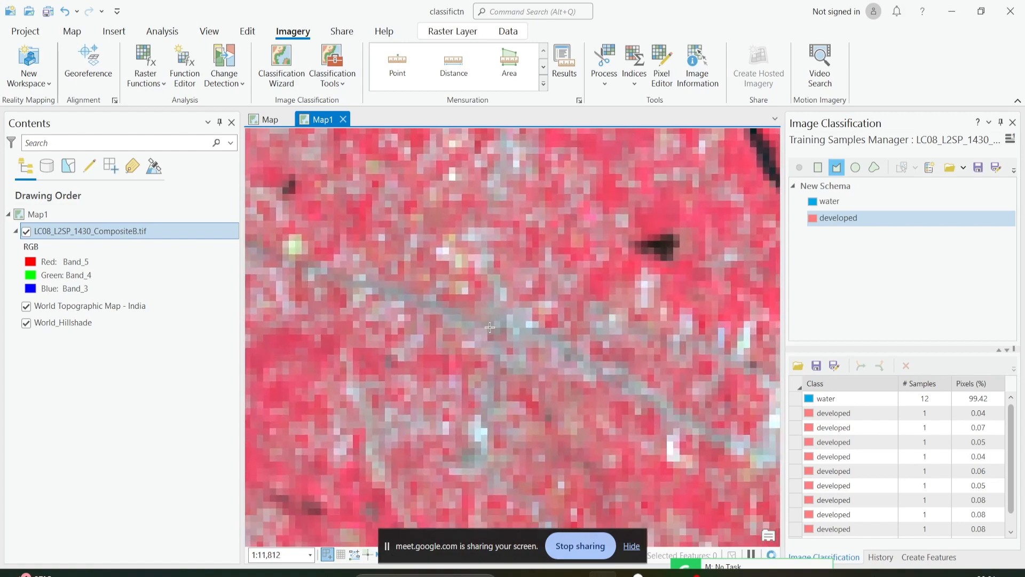
pyautogui.click(501, 306)
pyautogui.click(518, 312)
pyautogui.click(526, 330)
pyautogui.doubleClick(497, 330)
# Digitize a developed polygon in the gray town between the bright white diagonal strip and the narrow dark river.
pyautogui.scroll(-3, 446, 307)
pyautogui.scroll(-5, 447, 307)
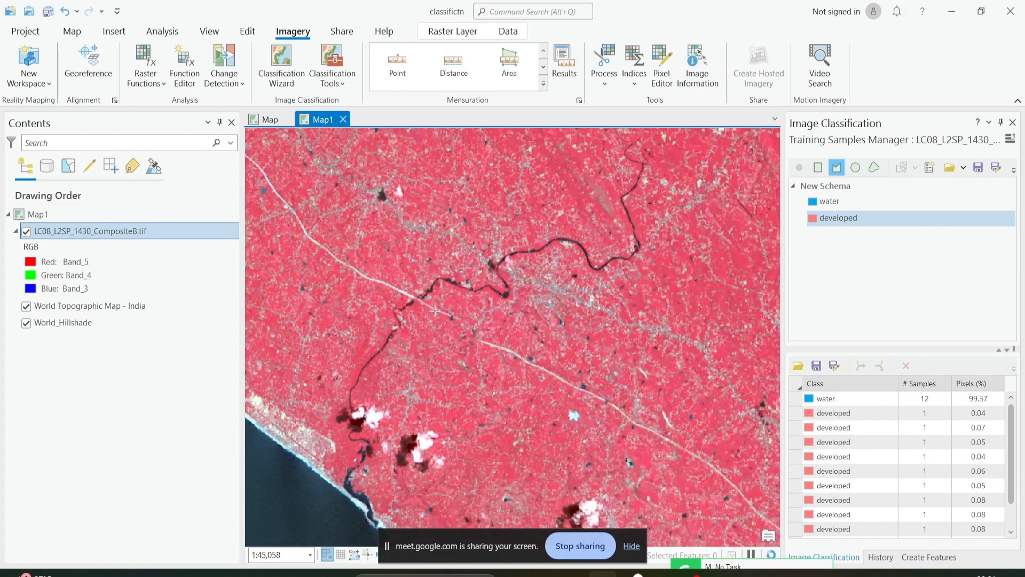
pyautogui.moveTo(607, 422); pyautogui.dragTo(631, 444)
pyautogui.moveTo(476, 256); pyautogui.dragTo(507, 371)
pyautogui.moveTo(389, 225); pyautogui.dragTo(459, 325)
pyautogui.scroll(1, 459, 325)
pyautogui.scroll(4, 458, 324)
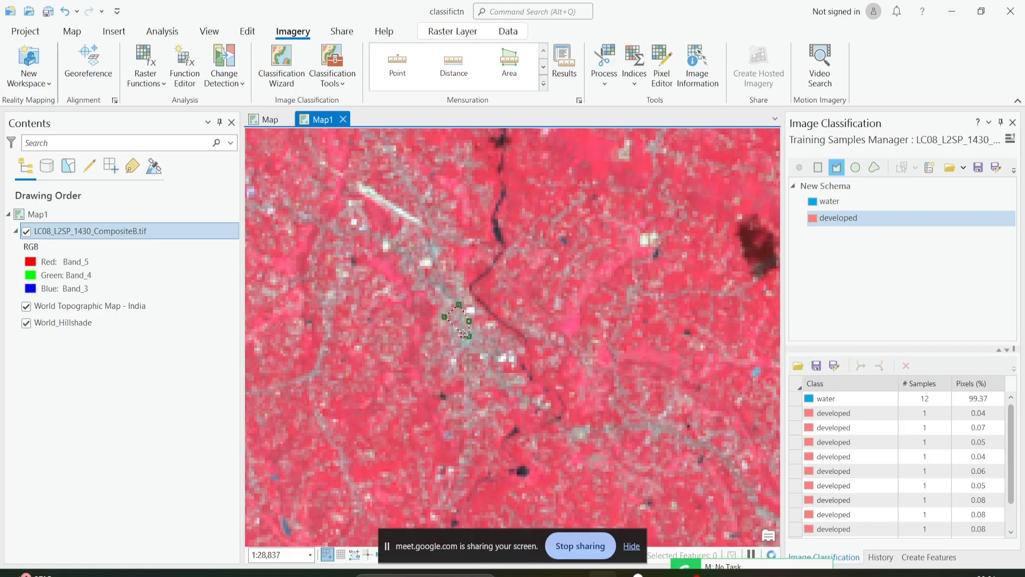
pyautogui.scroll(-6, 460, 304)
# Select all the developed training samples and merge them into a single entry.
pyautogui.click(826, 415)
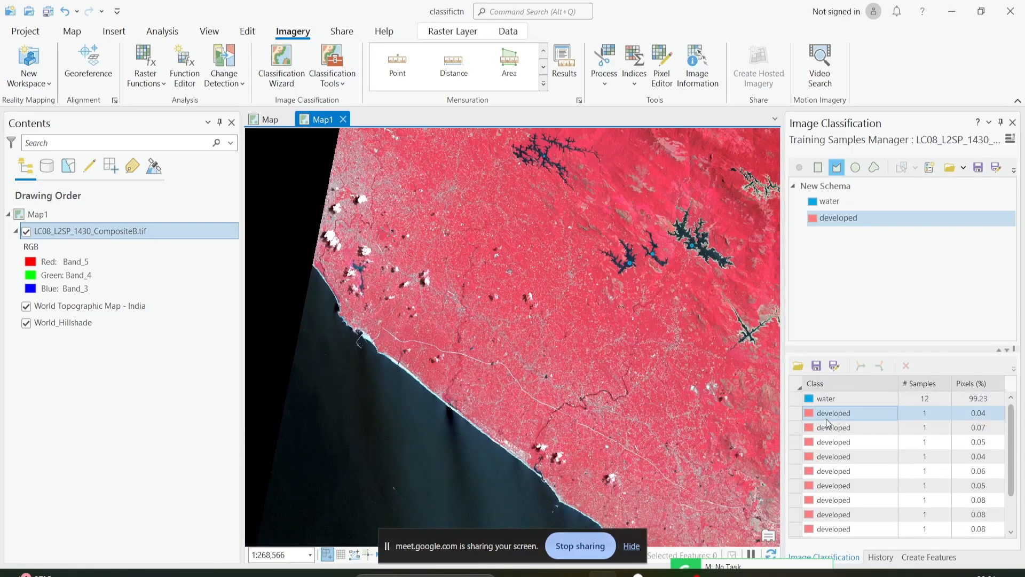
pyautogui.moveTo(861, 470); pyautogui.dragTo(839, 526)
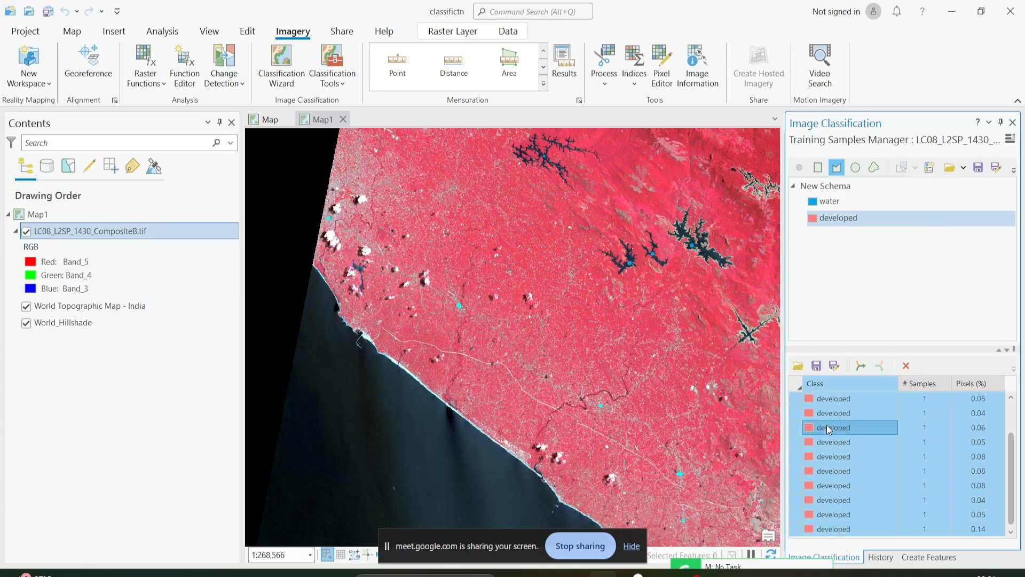
pyautogui.click(862, 366)
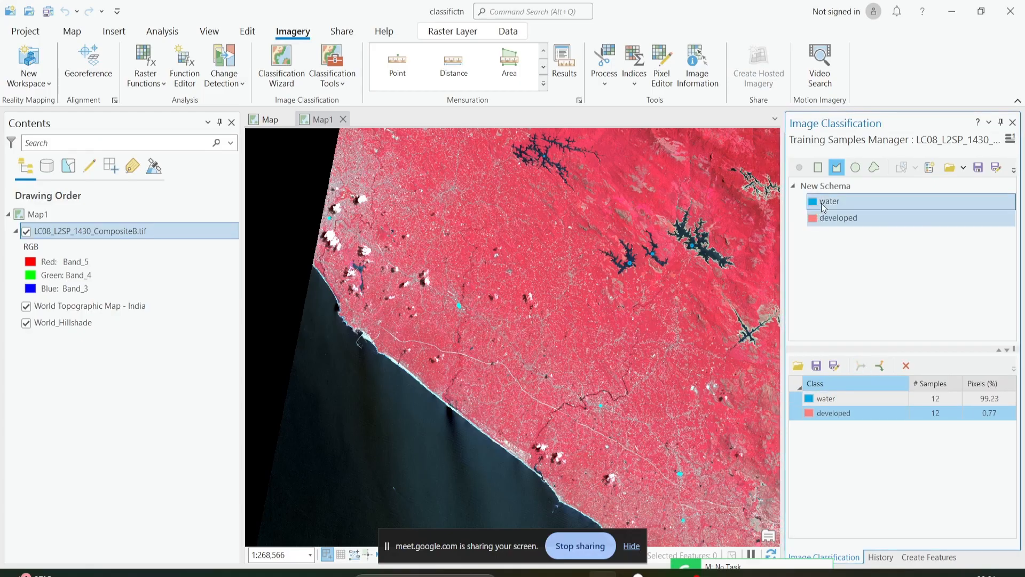
# Add a class named vegetaton to the New Schema with value 3 and a green color.
pyautogui.click(839, 187)
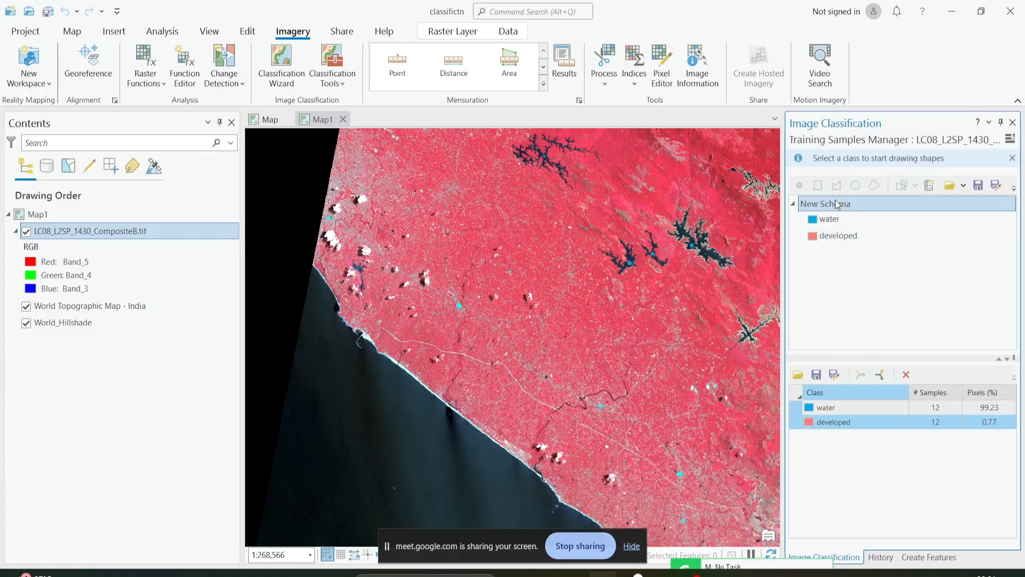
pyautogui.rightClick(840, 202)
pyautogui.click(845, 212)
pyautogui.click(836, 181)
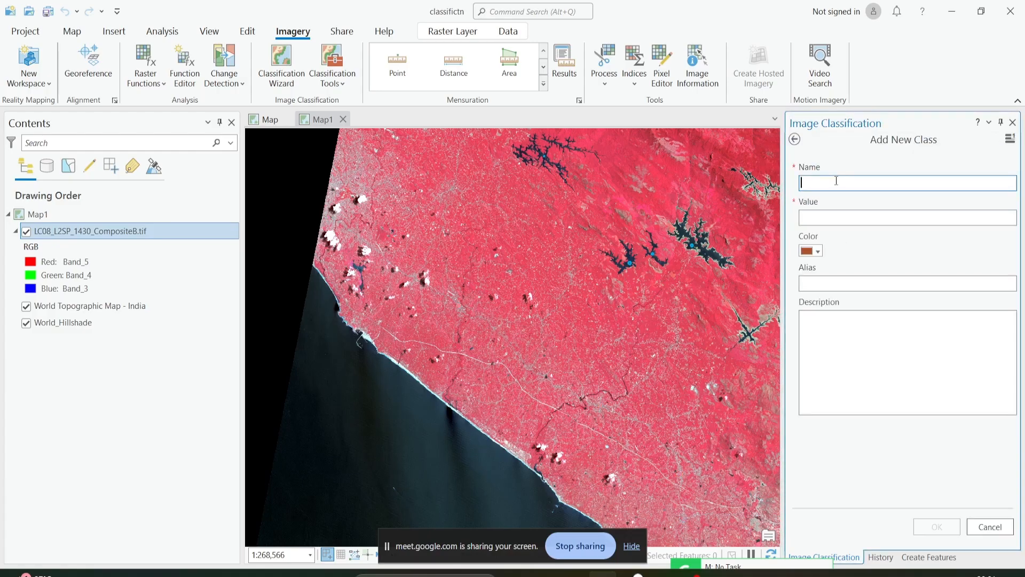
pyautogui.write('vegetaton')
pyautogui.click(836, 215)
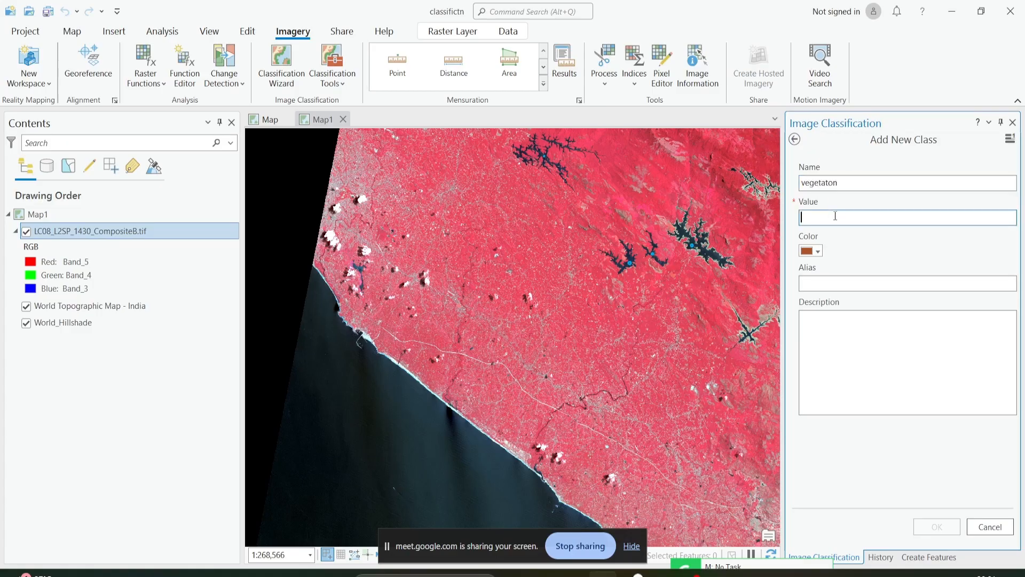
pyautogui.write('3')
pyautogui.click(812, 255)
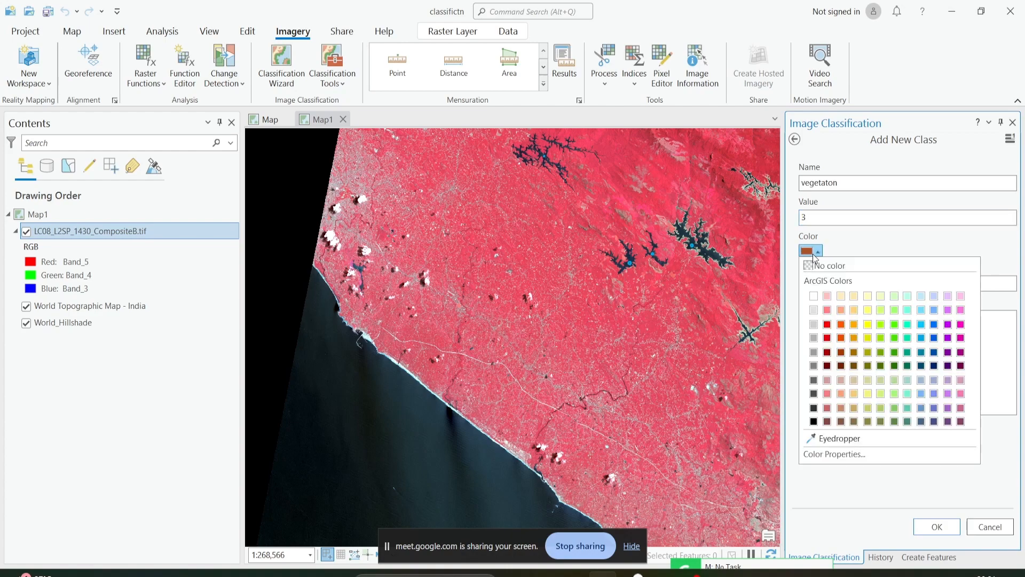
pyautogui.click(881, 367)
pyautogui.click(936, 527)
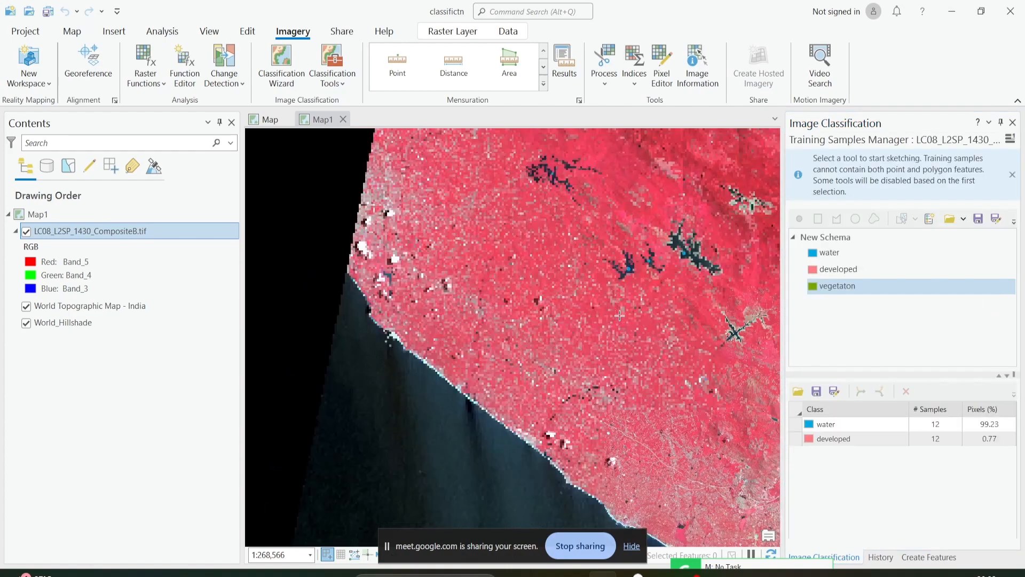
# Examine the red farmland and forested hills around the elongated reservoir for uniform areas suitable as vegetation samples.
pyautogui.scroll(-3, 647, 274)
pyautogui.scroll(1, 491, 229)
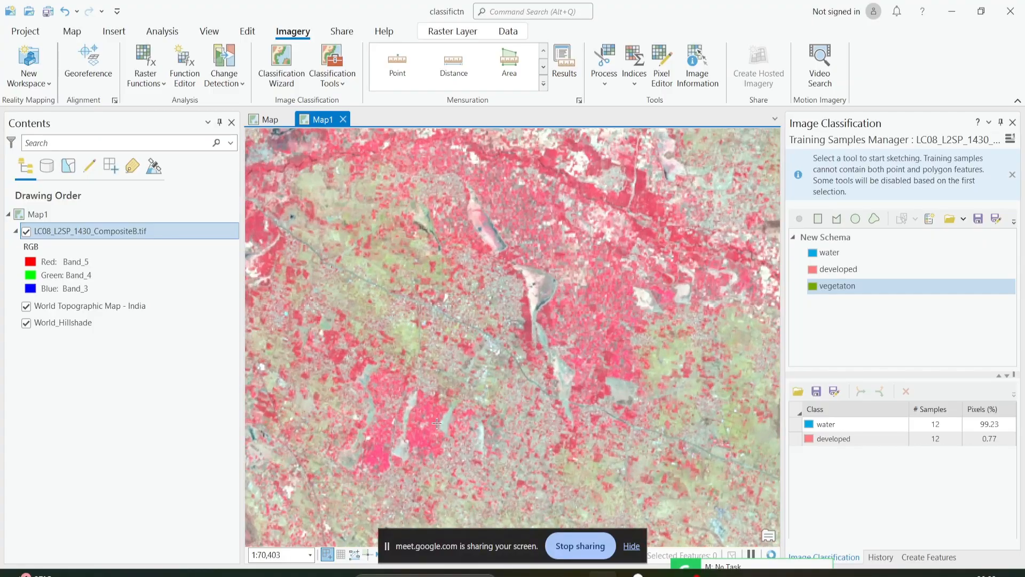
pyautogui.moveTo(465, 444); pyautogui.dragTo(579, 276)
pyautogui.scroll(2, 481, 408)
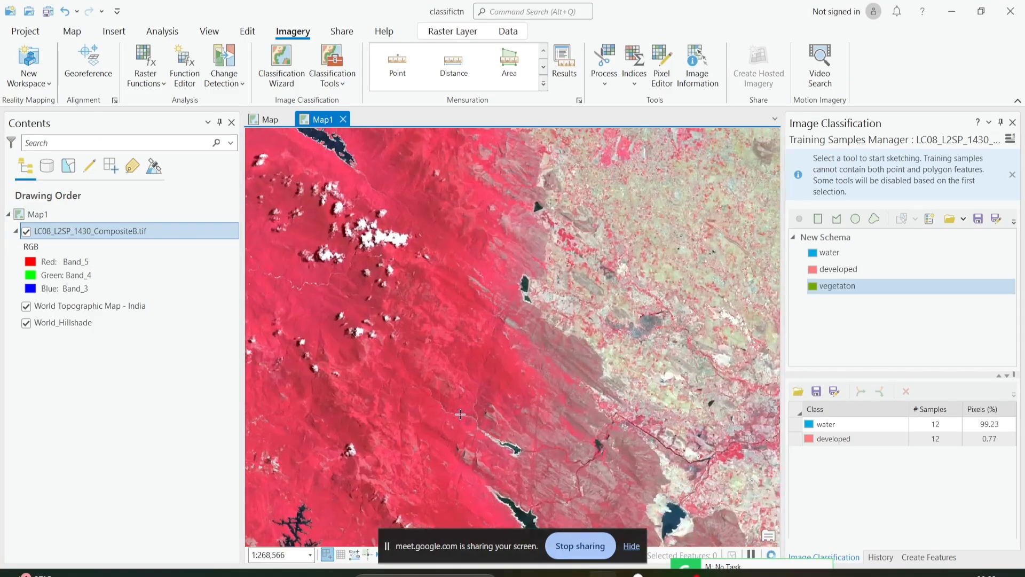
pyautogui.moveTo(487, 418); pyautogui.dragTo(414, 279)
pyautogui.moveTo(630, 508); pyautogui.dragTo(505, 267)
pyautogui.scroll(-4, 566, 389)
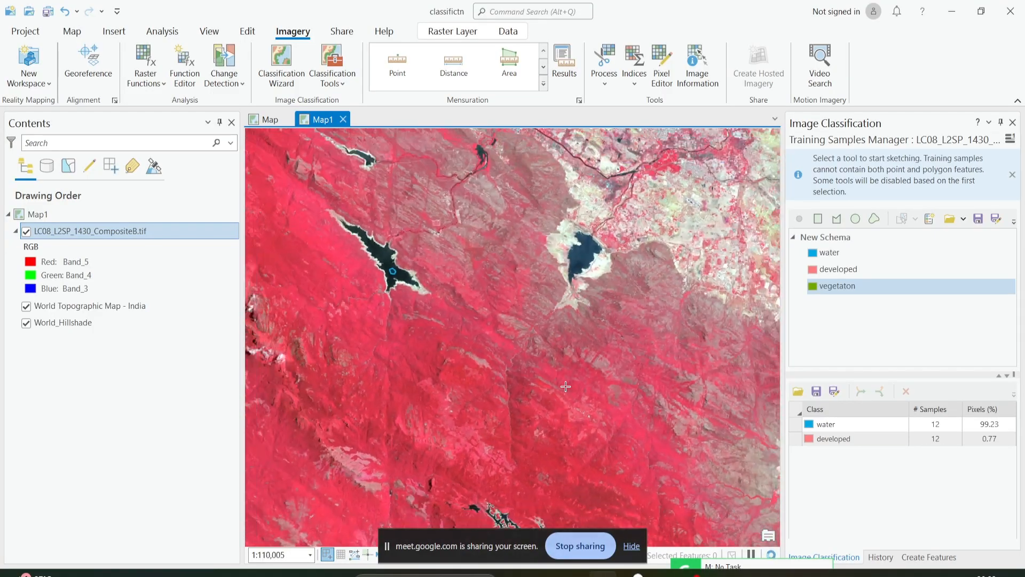
pyautogui.scroll(6, 395, 361)
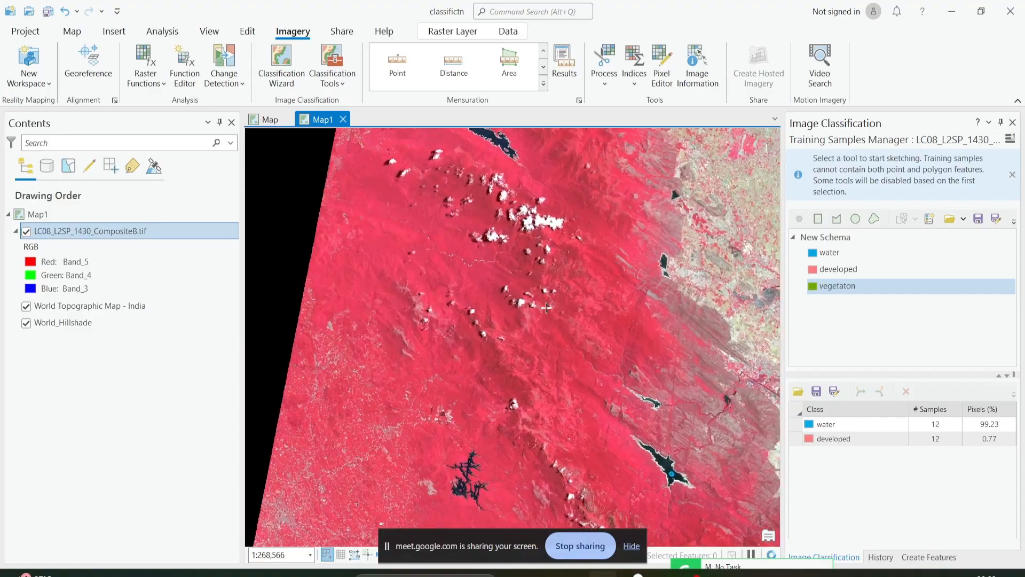
pyautogui.scroll(4, 573, 358)
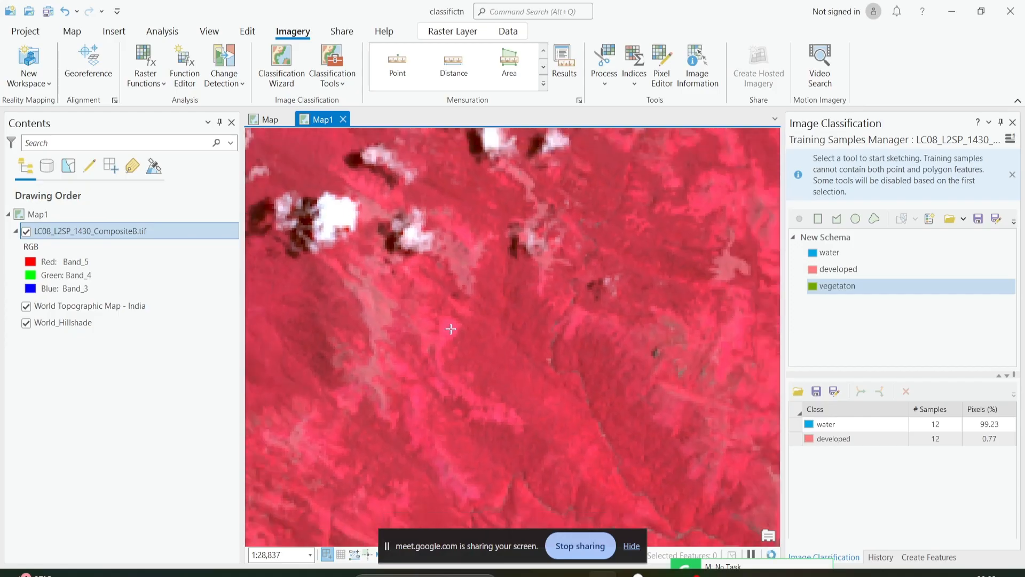
pyautogui.scroll(-4, 451, 337)
pyautogui.scroll(4, 366, 332)
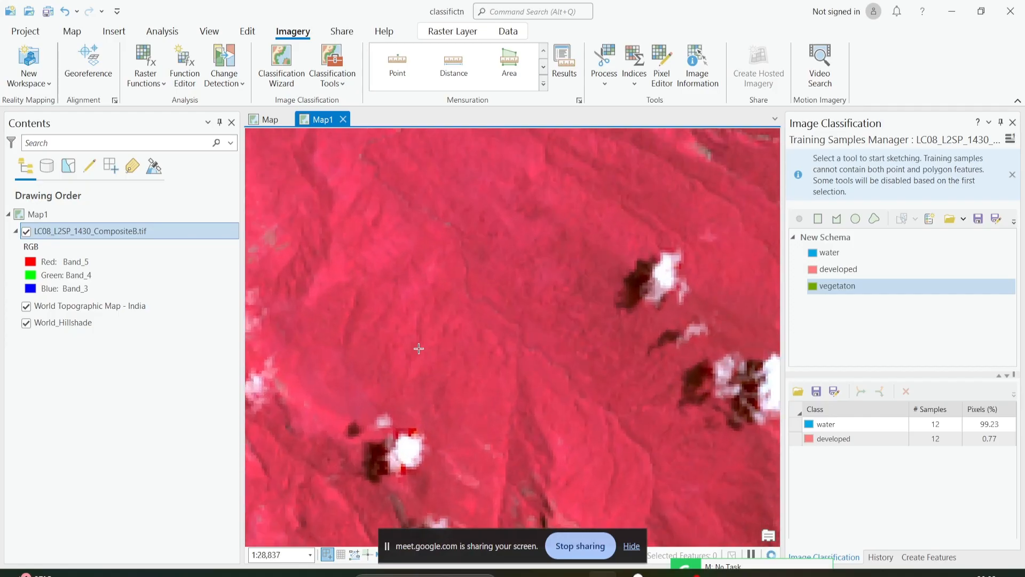
pyautogui.scroll(-10, 436, 377)
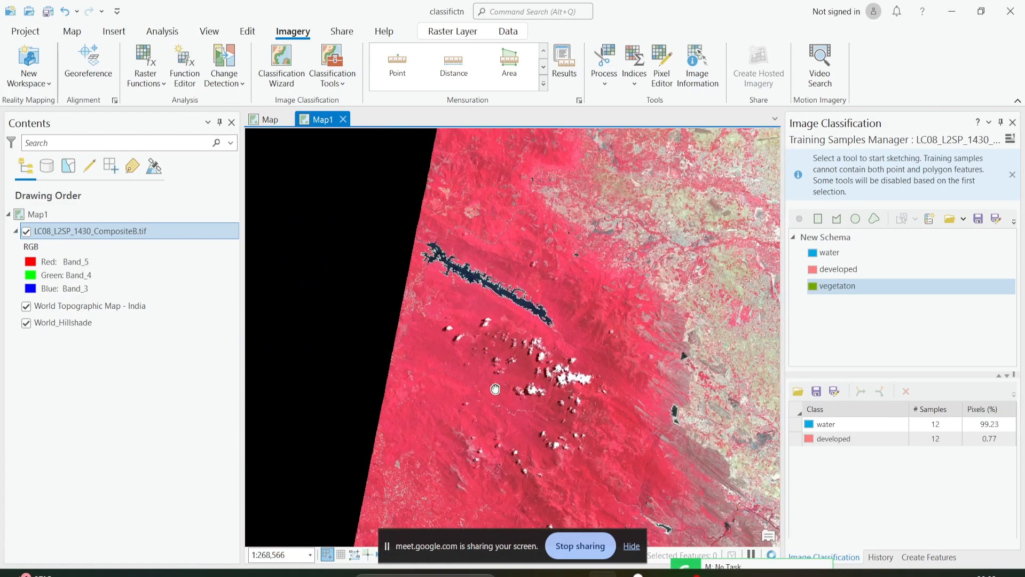
pyautogui.moveTo(496, 389); pyautogui.dragTo(446, 366)
# Digitize a vegetaton polygon in the uniform red forest southwest of the elongated reservoir, below the small clouds near the scene's western edge.
pyautogui.click(810, 443)
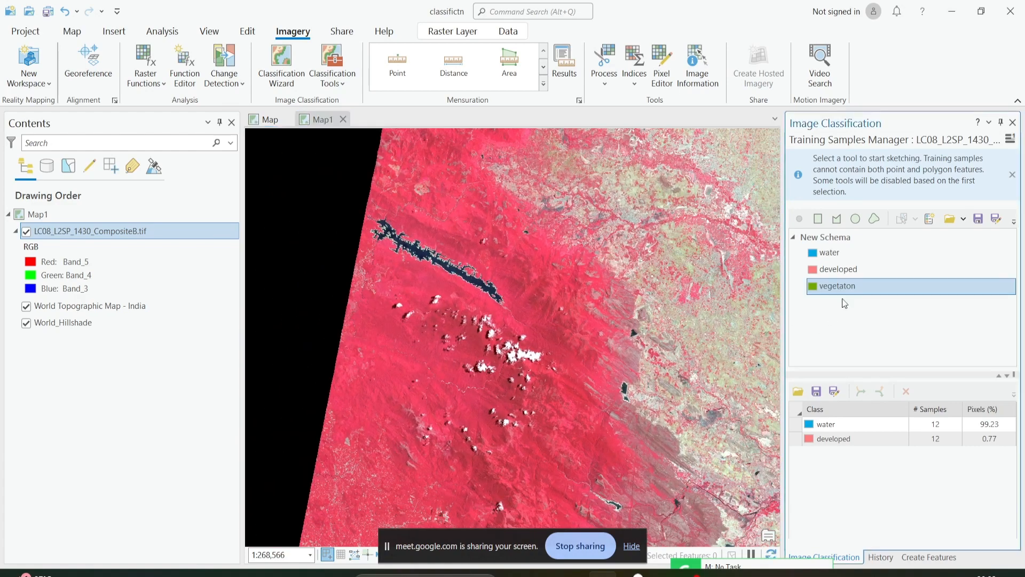
pyautogui.click(837, 218)
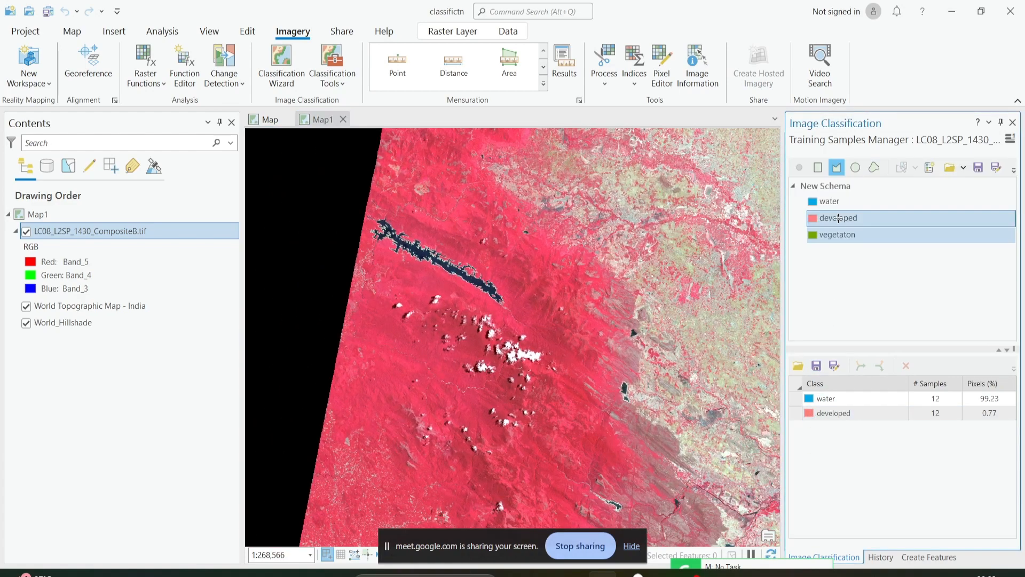
pyautogui.click(835, 390)
pyautogui.moveTo(404, 359)
pyautogui.mouseDown()
pyautogui.moveTo(445, 315)
pyautogui.moveTo(425, 325)
pyautogui.moveTo(409, 307)
pyautogui.mouseUp()
pyautogui.scroll(1, 444, 310)
pyautogui.scroll(4, 444, 309)
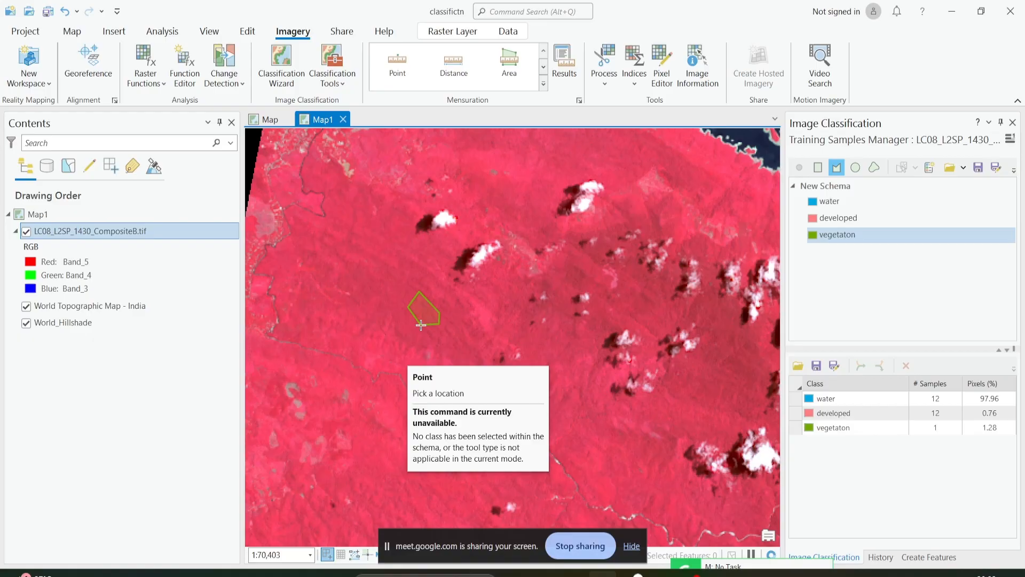
pyautogui.click(847, 430)
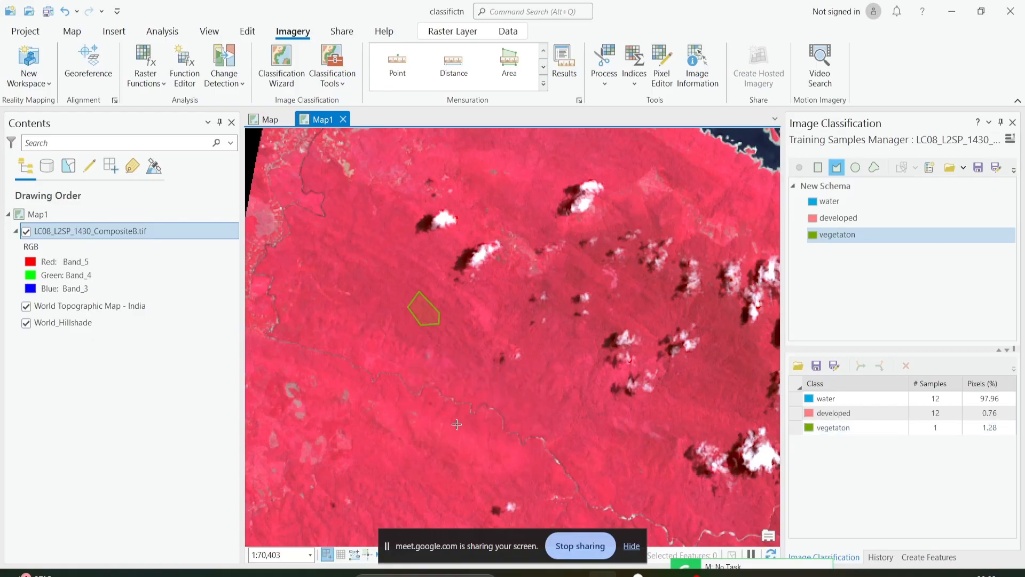
# Digitize a vegetaton polygon in the dark red forest southeast of the elongated reservoir, just northeast of the large white cloud.
pyautogui.scroll(-1, 476, 374)
pyautogui.scroll(-1, 476, 373)
pyautogui.moveTo(579, 390); pyautogui.dragTo(403, 460)
pyautogui.moveTo(582, 367); pyautogui.dragTo(375, 330)
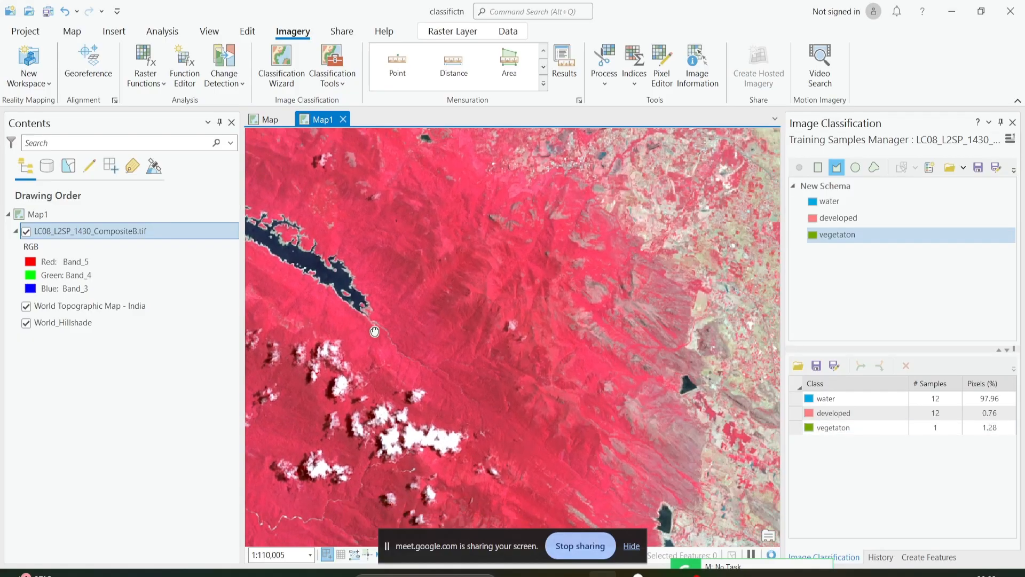
pyautogui.moveTo(477, 399); pyautogui.dragTo(442, 324)
pyautogui.scroll(3, 443, 324)
pyautogui.click(488, 316)
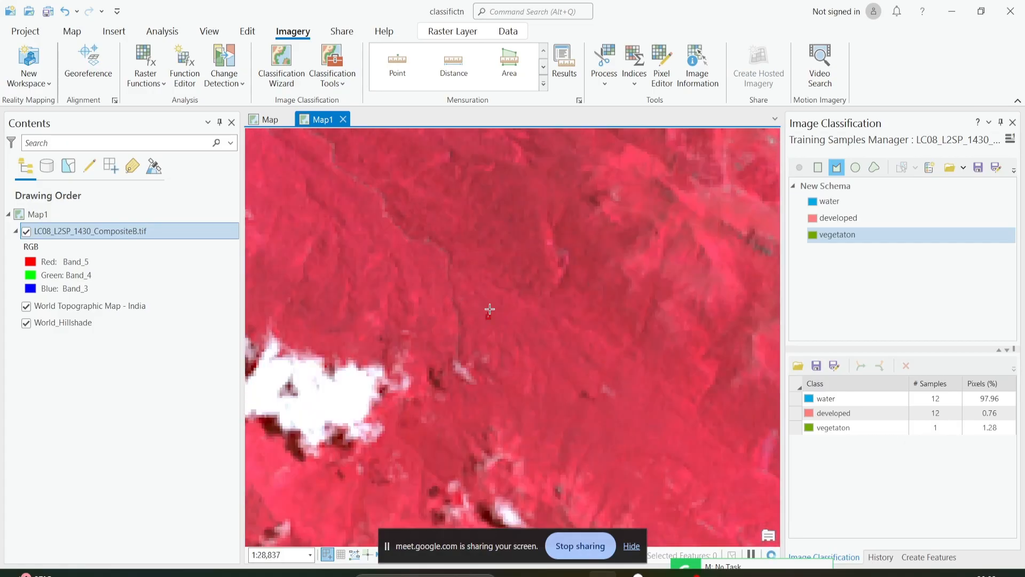
pyautogui.click(506, 308)
pyautogui.click(516, 327)
pyautogui.doubleClick(513, 342)
# Digitize a vegetaton polygon on the red forested slope southwest of the pale gray diagonal ridge streaks.
pyautogui.scroll(-2, 508, 389)
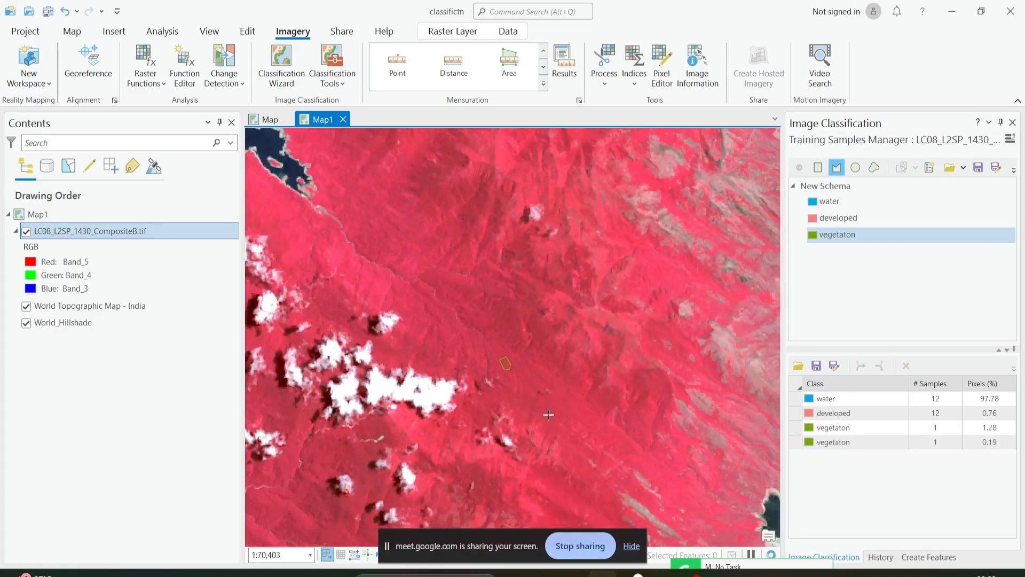
pyautogui.scroll(2, 502, 328)
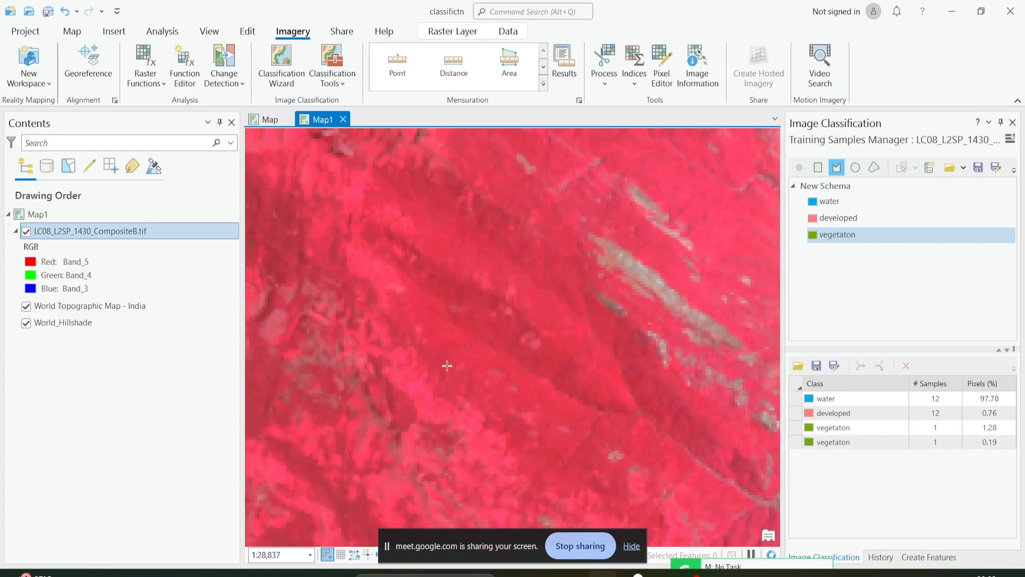
pyautogui.doubleClick(464, 383)
# Digitize two vegetaton polygons in the red forest, one east of the branching dark reservoir's tip and one south of the pale-edged reservoir arms.
pyautogui.scroll(-2, 464, 382)
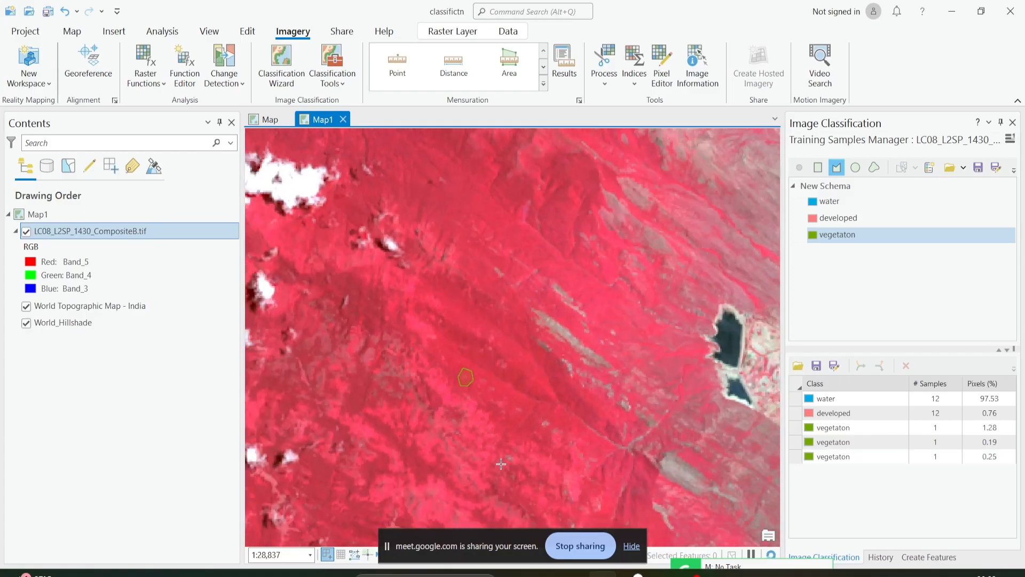
pyautogui.scroll(3, 496, 417)
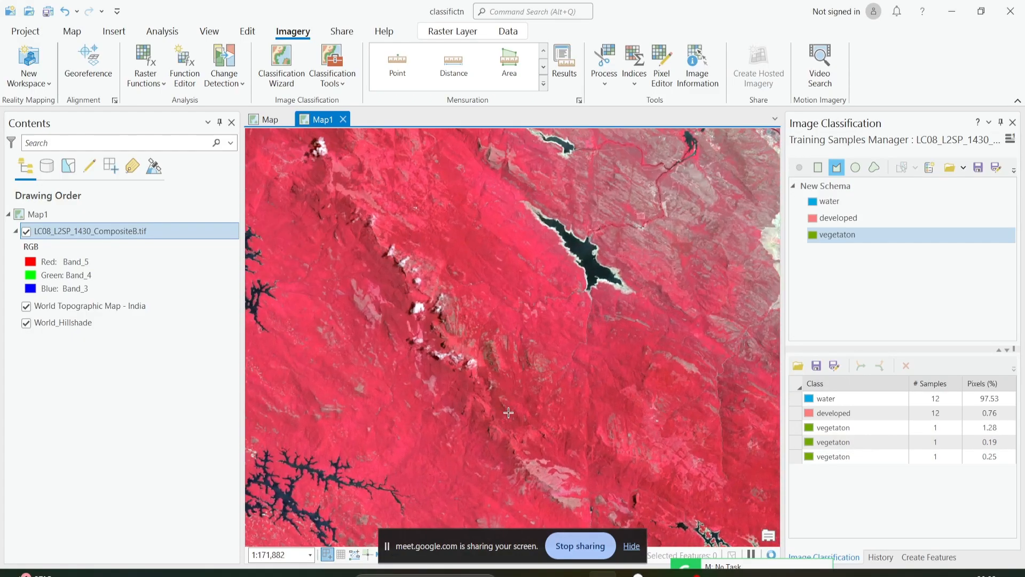
pyautogui.scroll(1, 525, 370)
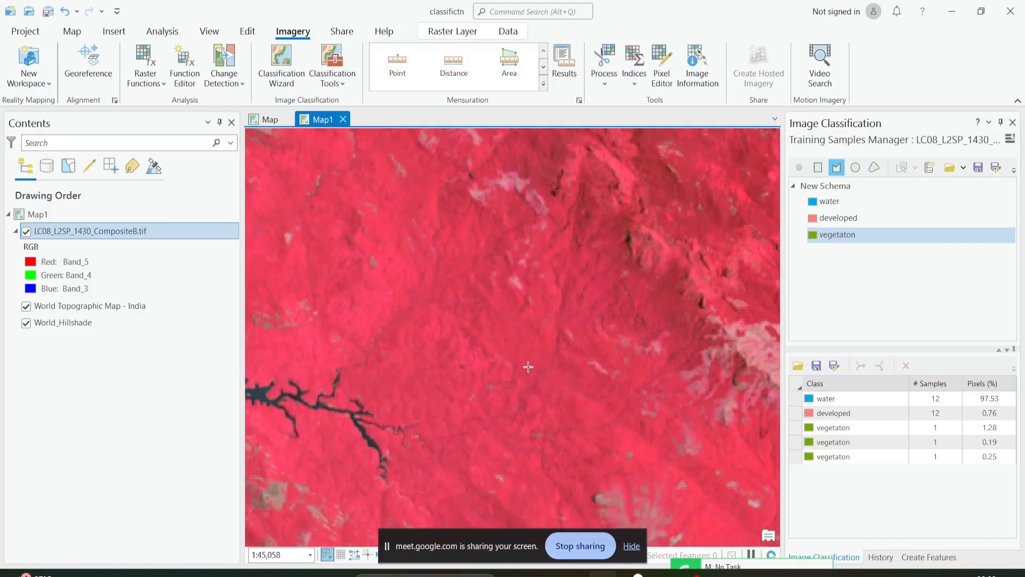
pyautogui.doubleClick(537, 375)
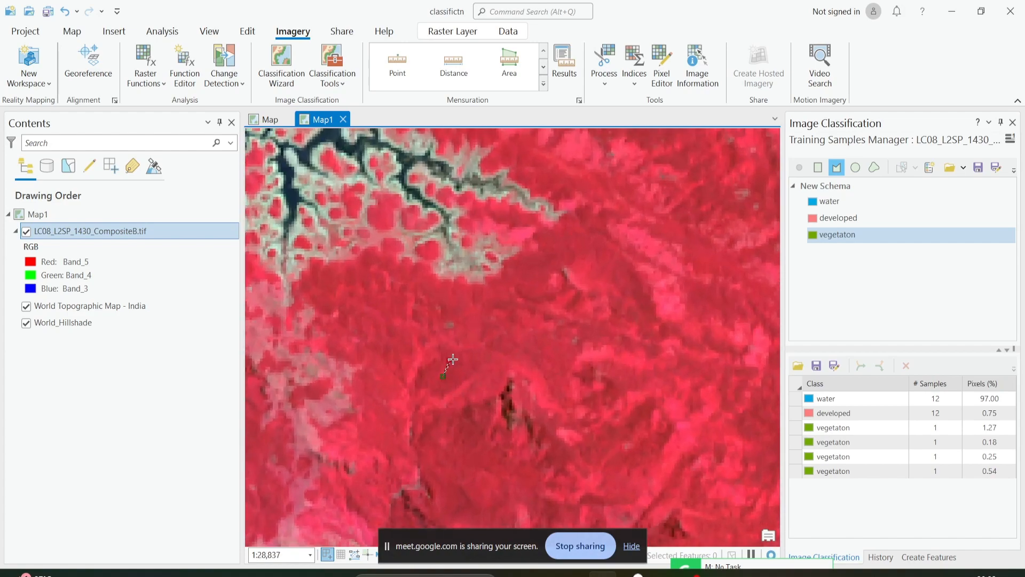
pyautogui.doubleClick(451, 392)
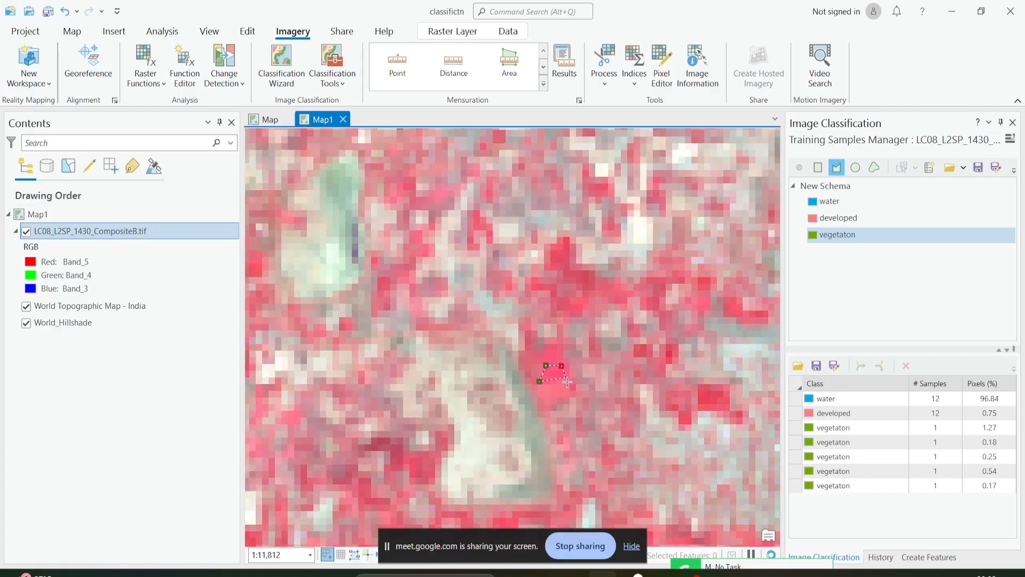
# Digitize vegetaton polygons in the bright red patch east of the pale basin, the red valley southwest of the blue pond, and the large red field.
pyautogui.doubleClick(554, 389)
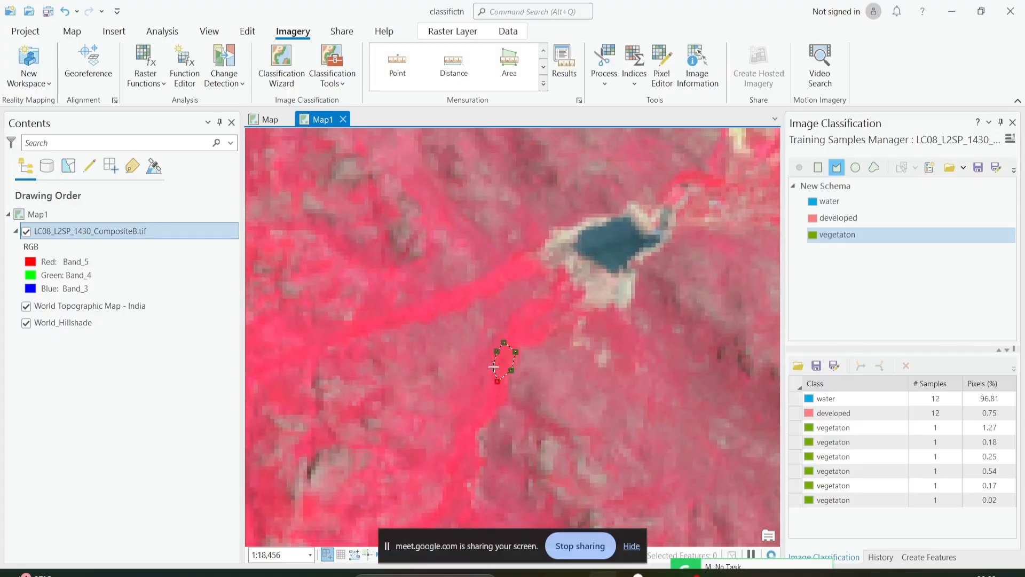
pyautogui.doubleClick(494, 367)
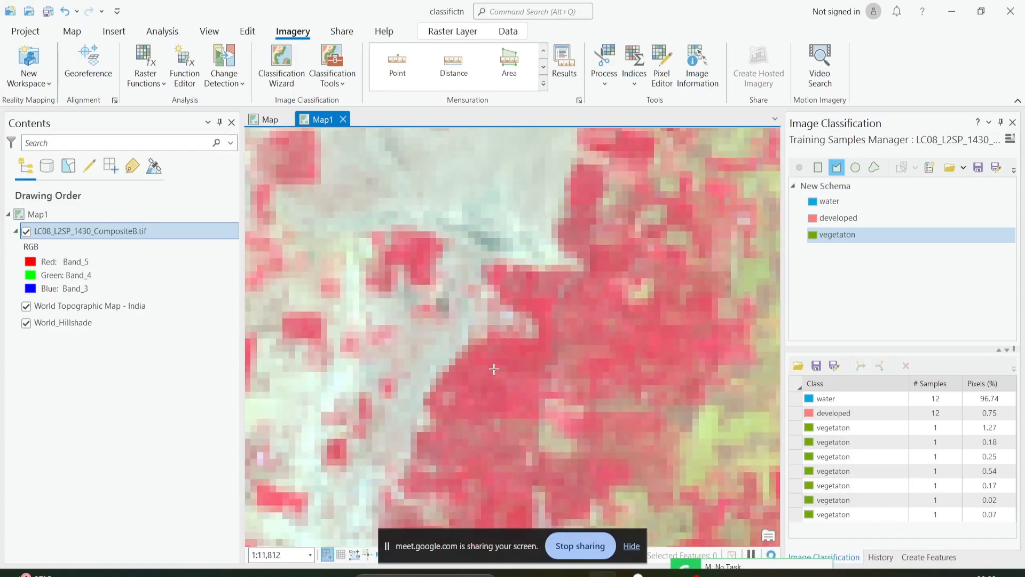
pyautogui.doubleClick(501, 382)
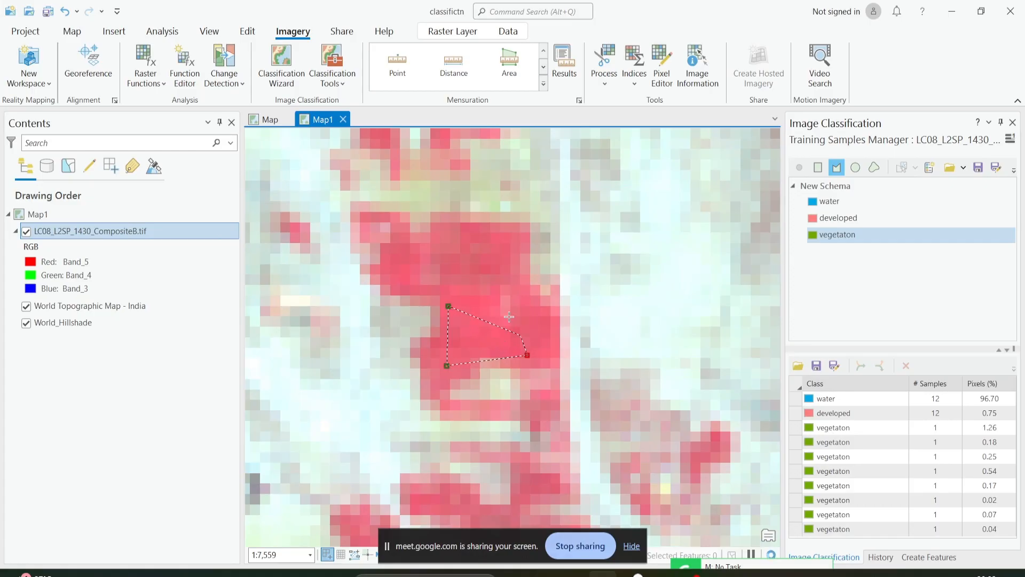
# Complete vegetaton polygons in the large red field, the bright red patch southwest of the olive-brown hill, and the red strip beside the dark river channel.
pyautogui.doubleClick(489, 295)
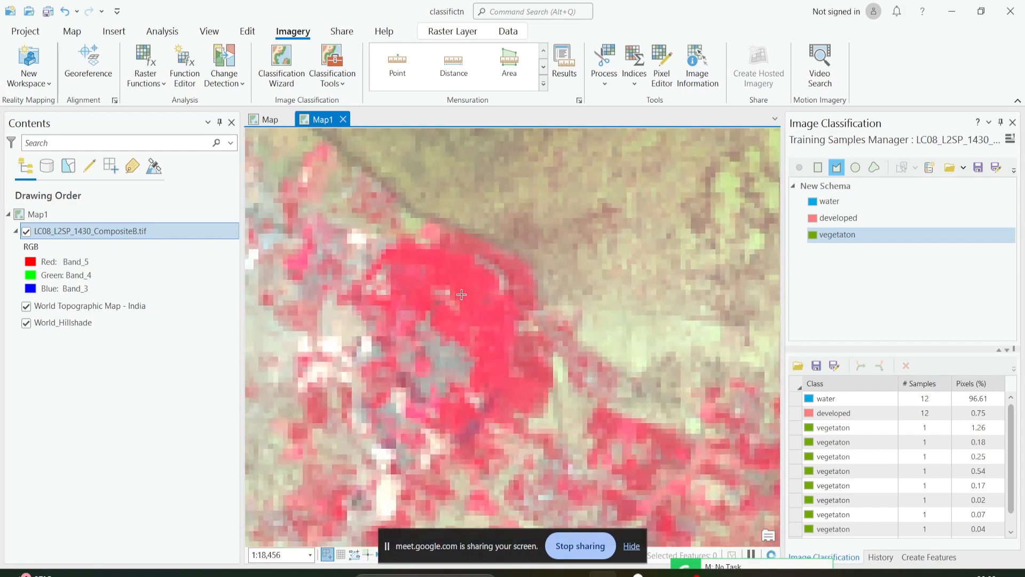
pyautogui.doubleClick(450, 239)
pyautogui.scroll(-2, 425, 280)
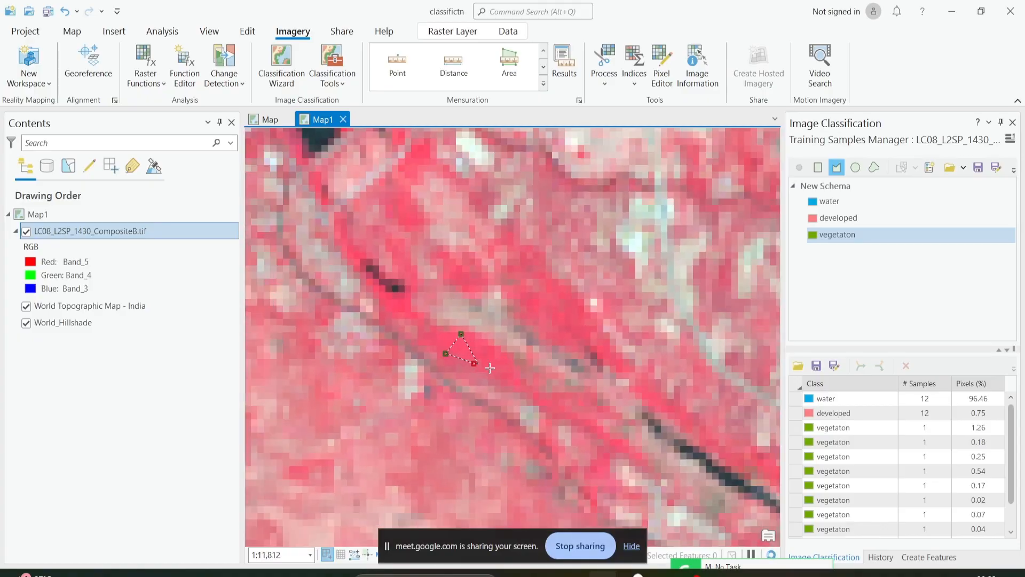
pyautogui.scroll(-10, 504, 364)
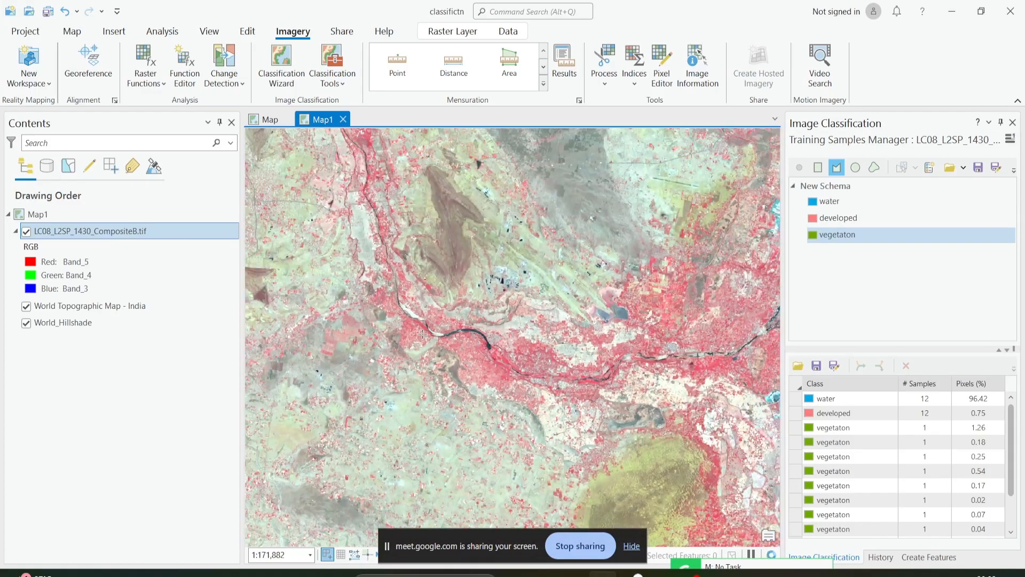
# Digitize a vegetaton polygon in the bright red field between the two narrow pale-blue strips east of the forested mountains.
pyautogui.scroll(12, 413, 330)
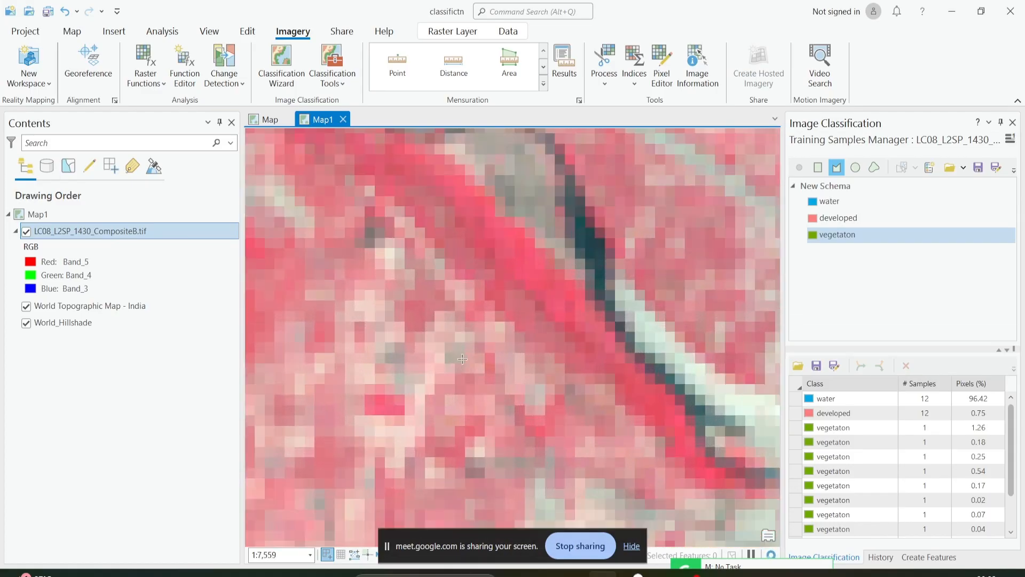
pyautogui.scroll(-15, 491, 331)
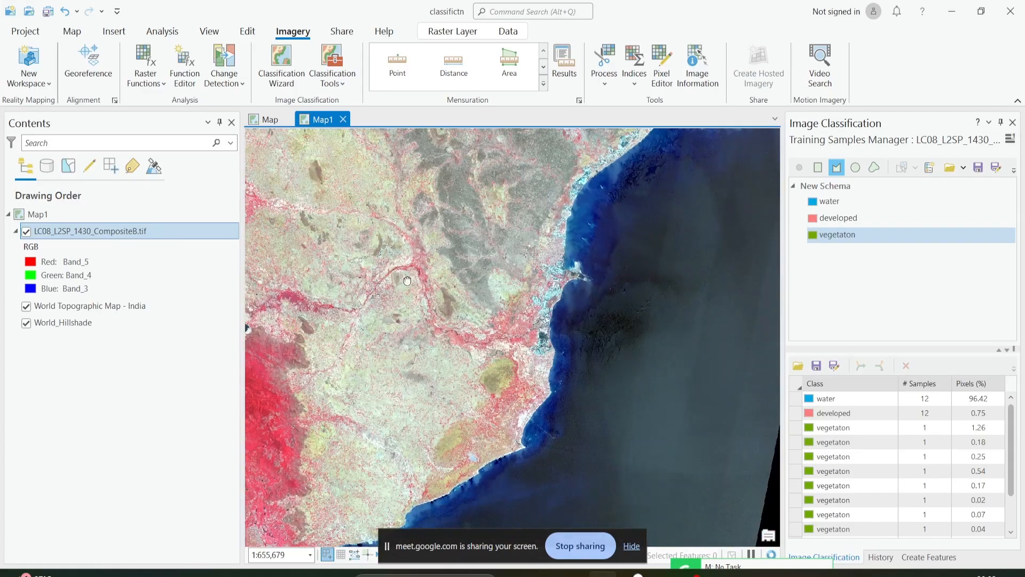
pyautogui.scroll(9, 445, 299)
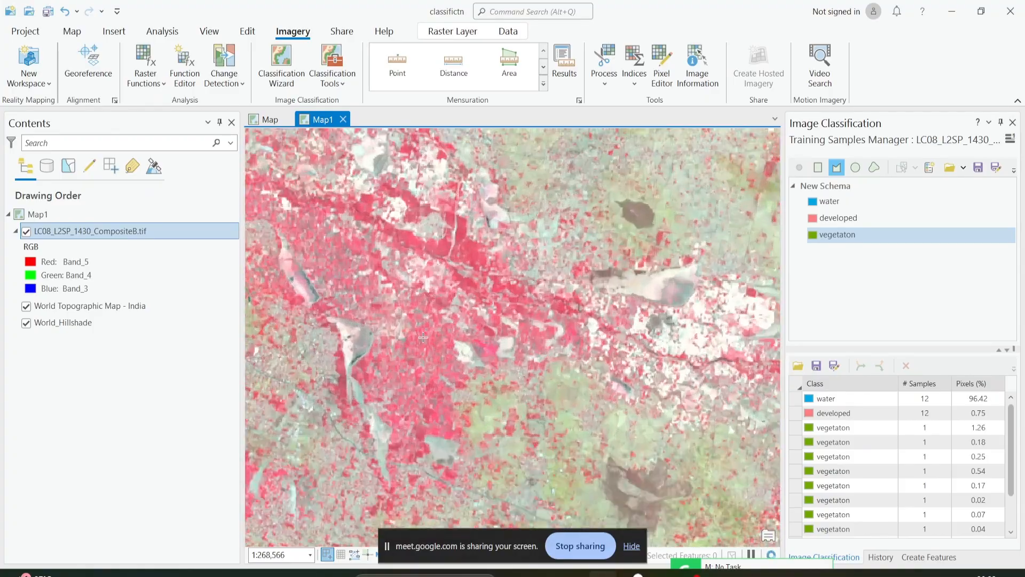
pyautogui.scroll(3, 546, 235)
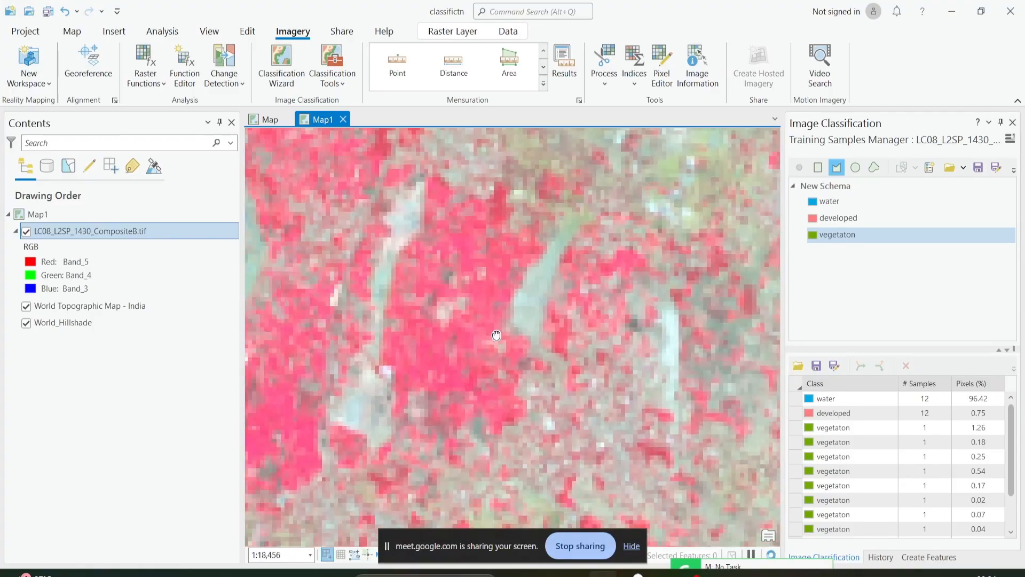
pyautogui.scroll(2, 458, 350)
pyautogui.click(460, 308)
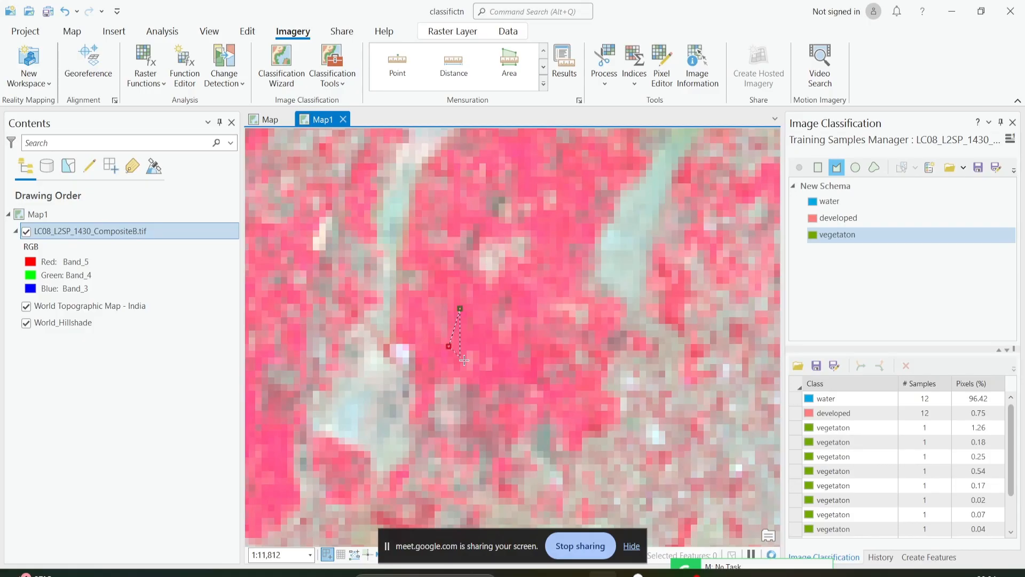
pyautogui.click(449, 346)
pyautogui.click(466, 361)
pyautogui.doubleClick(496, 360)
pyautogui.scroll(-7, 473, 359)
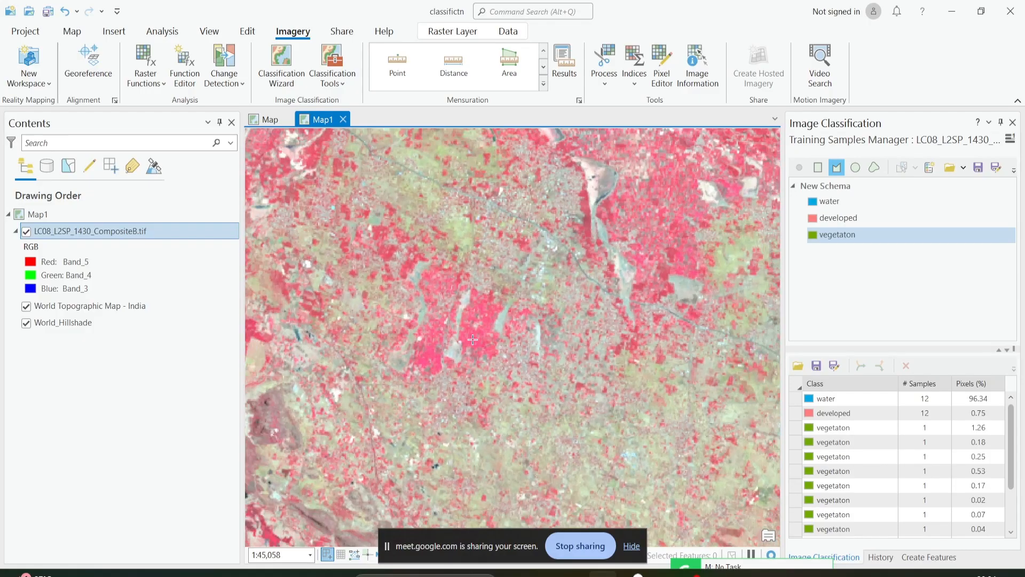
# Digitize a vegetaton polygon on the bright red forested slope southeast of the small dark pond at the mountains' edge.
pyautogui.scroll(-2, 850, 455)
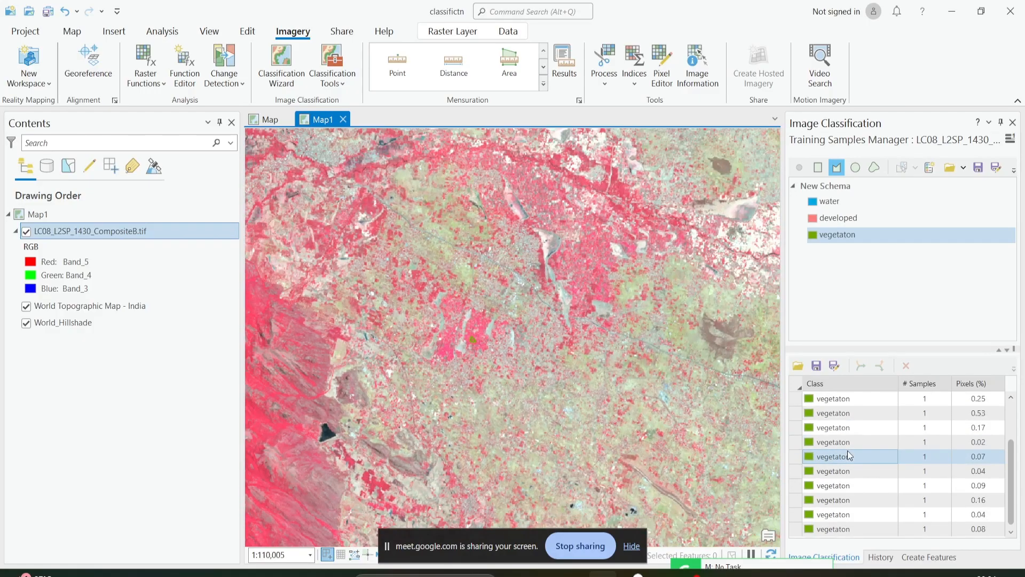
pyautogui.scroll(2, 428, 323)
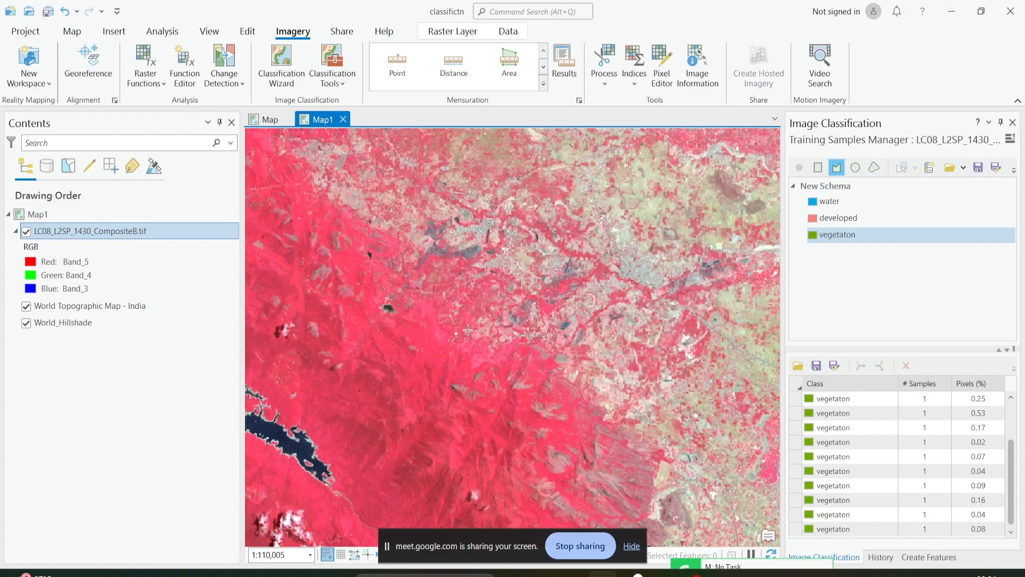
pyautogui.scroll(4, 428, 324)
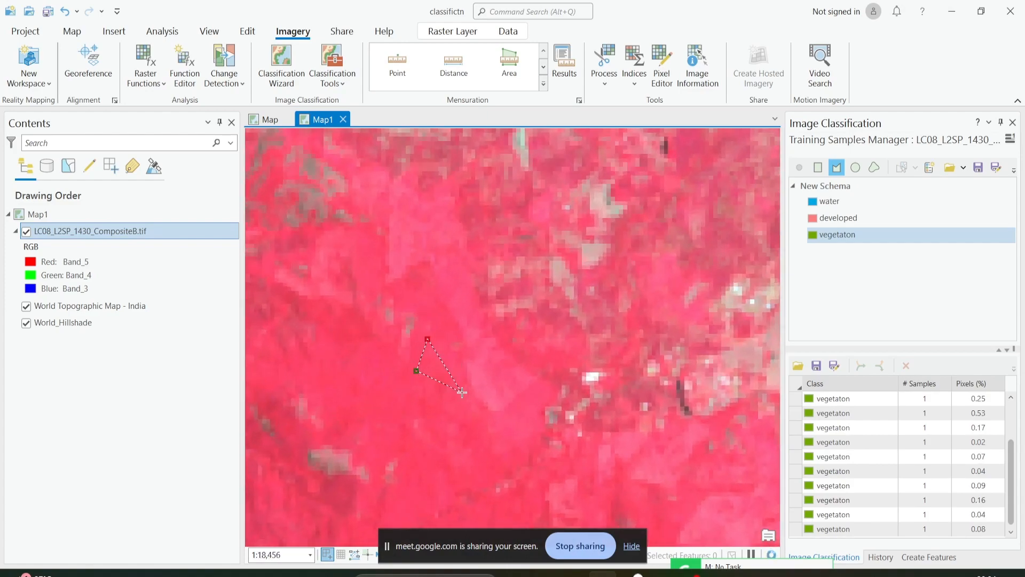
pyautogui.scroll(-3, 441, 403)
pyautogui.scroll(2, 882, 441)
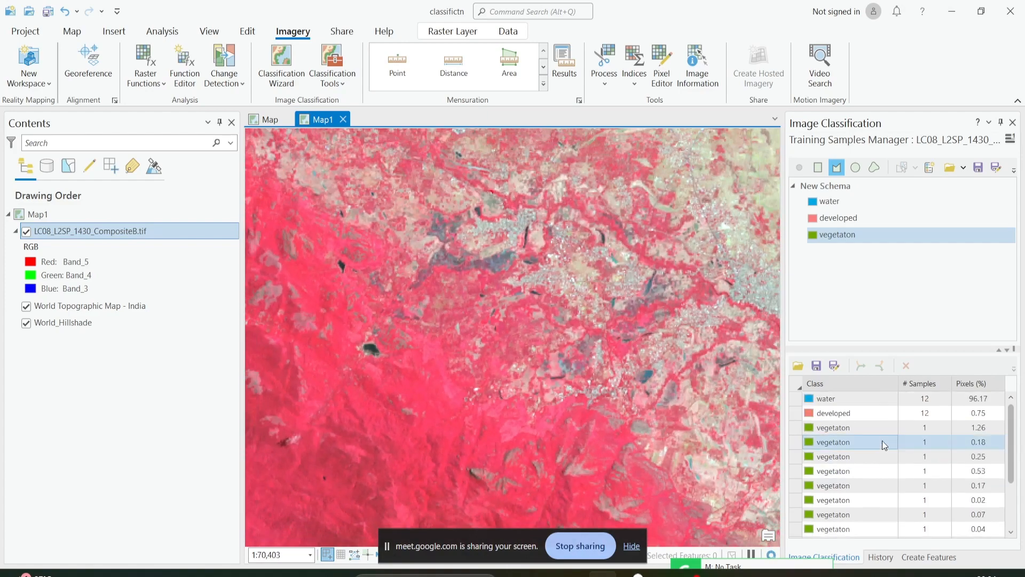
# Select all the separate vegetaton training samples and collapse them into a single vegetaton entry.
pyautogui.click(817, 431)
pyautogui.click(817, 431)
pyautogui.scroll(-2, 873, 451)
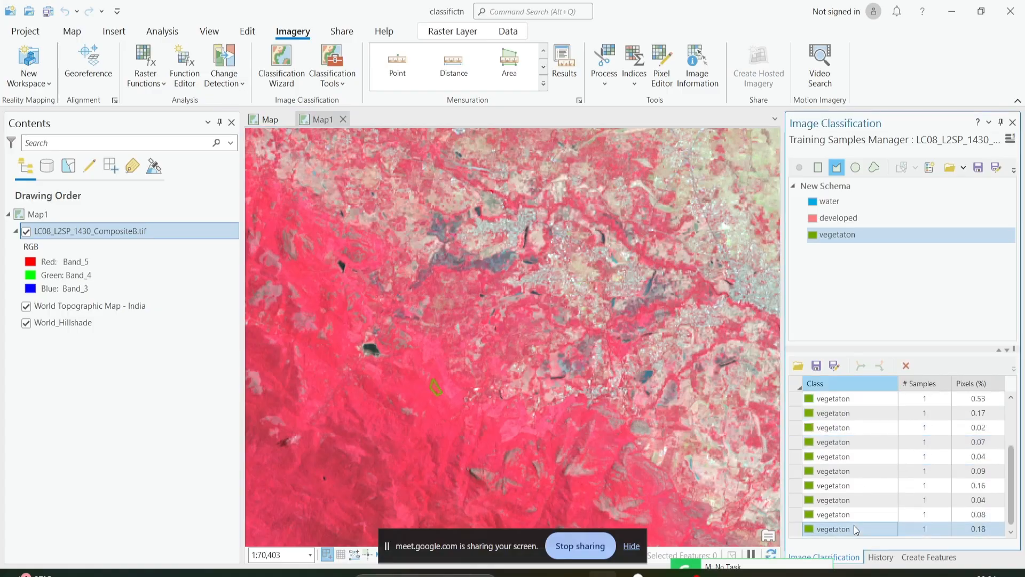
pyautogui.keyDown('shift'); pyautogui.click(854, 528); pyautogui.keyUp('shift')
pyautogui.click(861, 365)
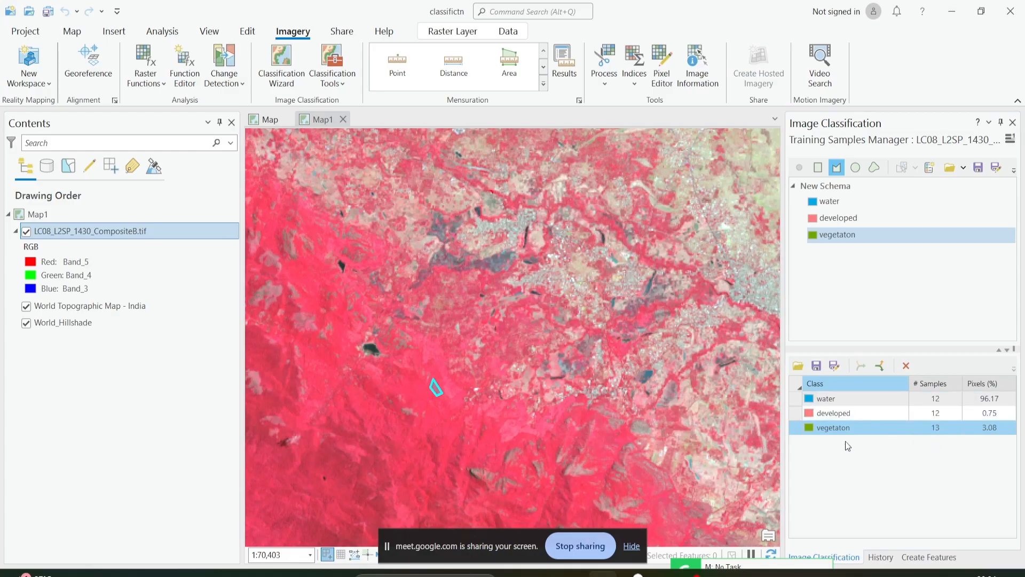
# Add a class named barren with value 4 and an orange color to New Schema.
pyautogui.scroll(-5, 544, 436)
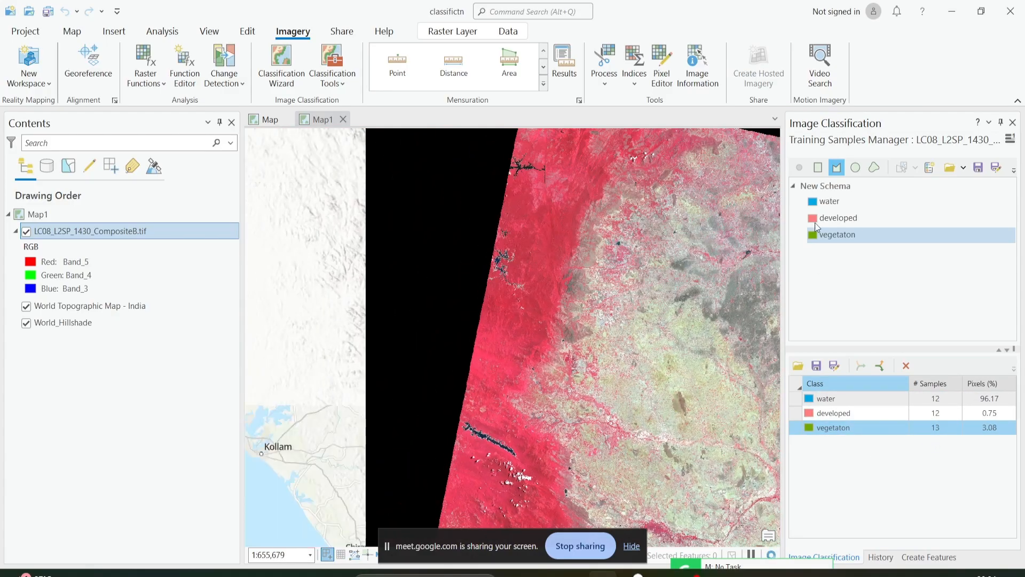
pyautogui.click(830, 186)
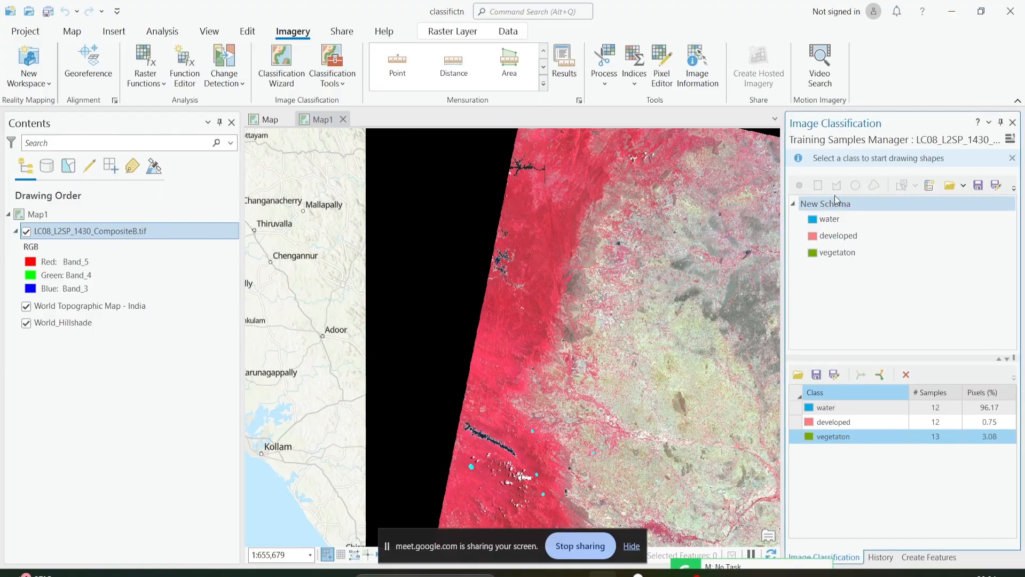
pyautogui.rightClick(834, 198)
pyautogui.click(844, 208)
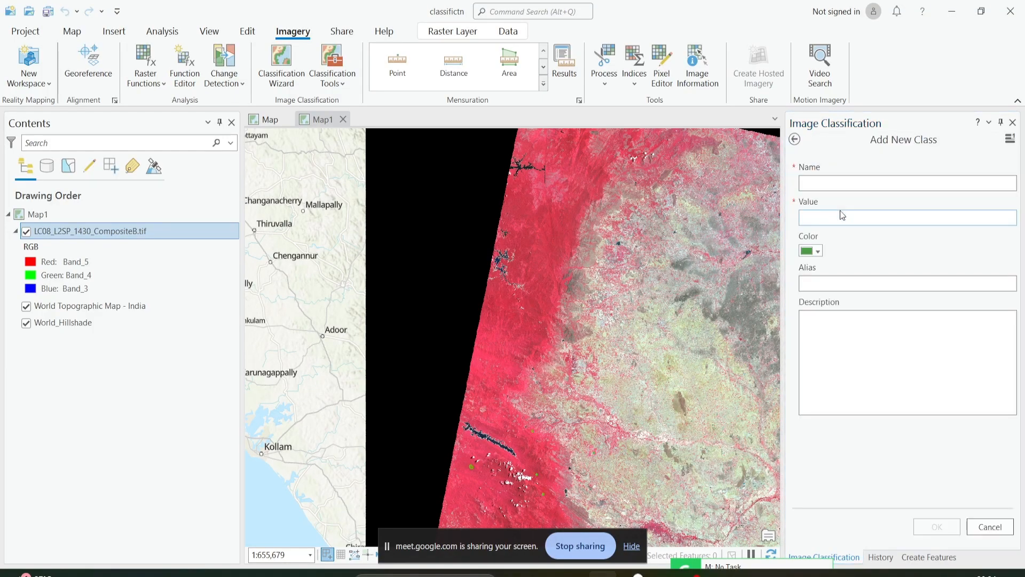
pyautogui.click(809, 187)
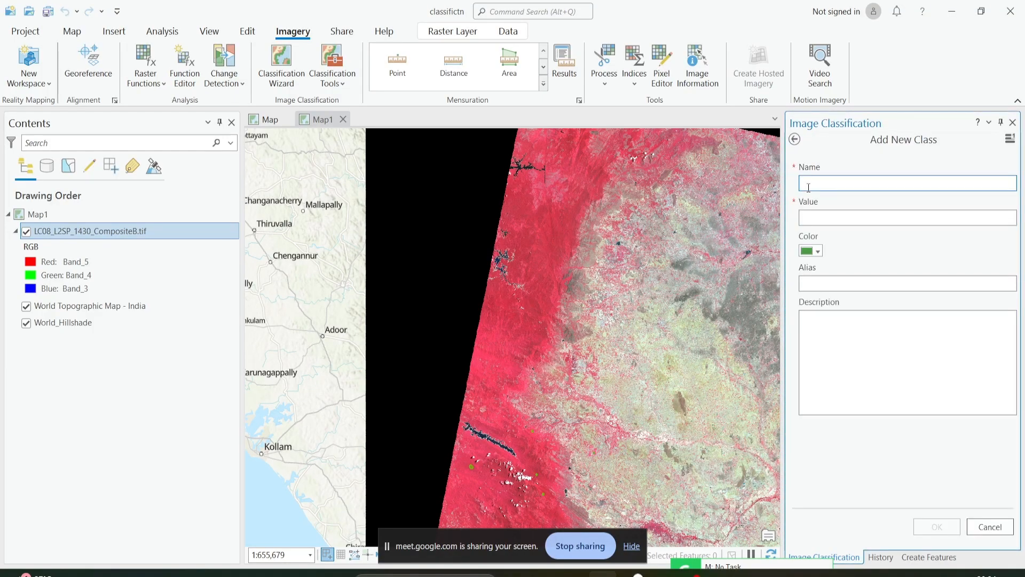
pyautogui.write('barren')
pyautogui.click(827, 217)
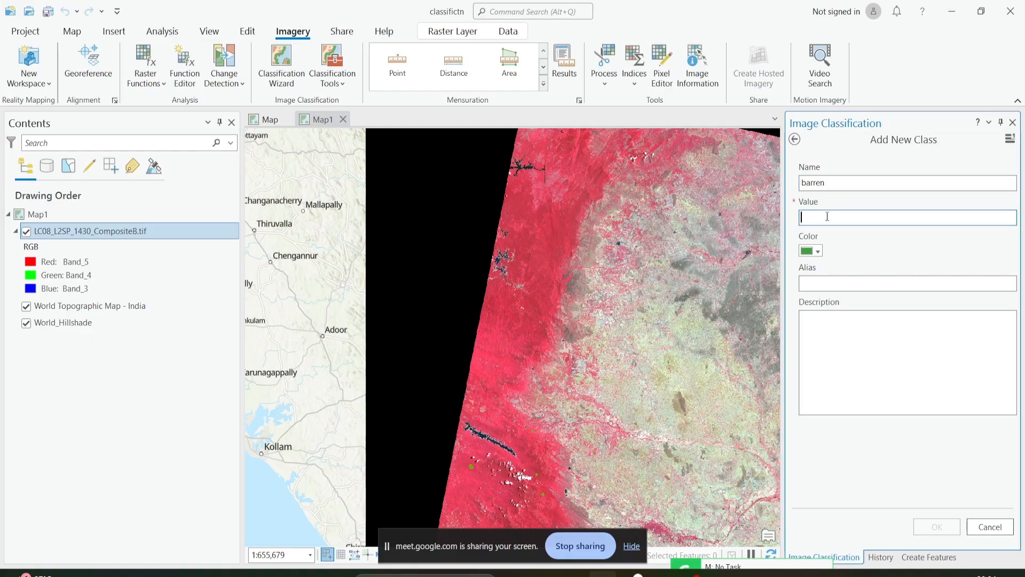
pyautogui.write('4')
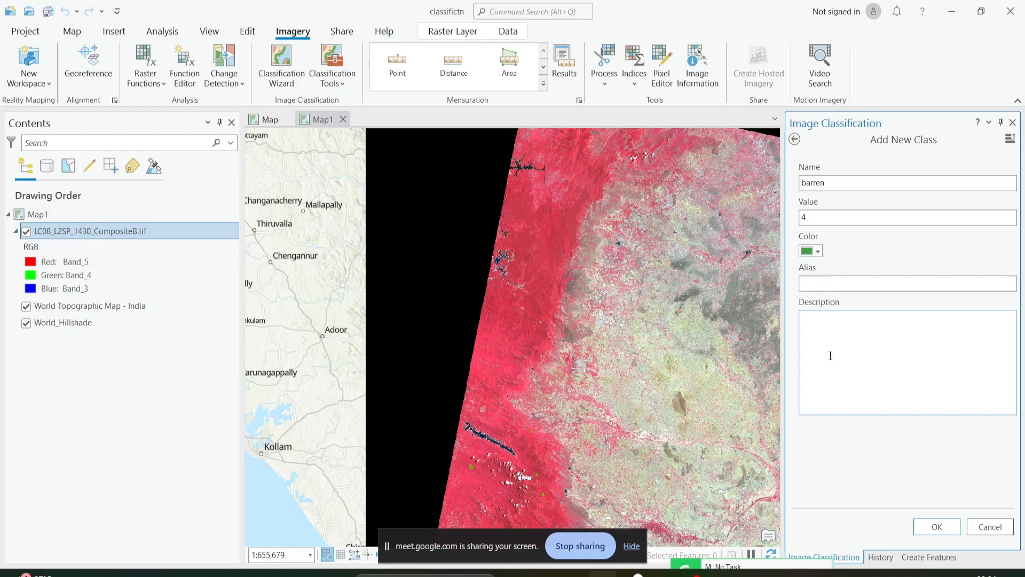
pyautogui.click(818, 252)
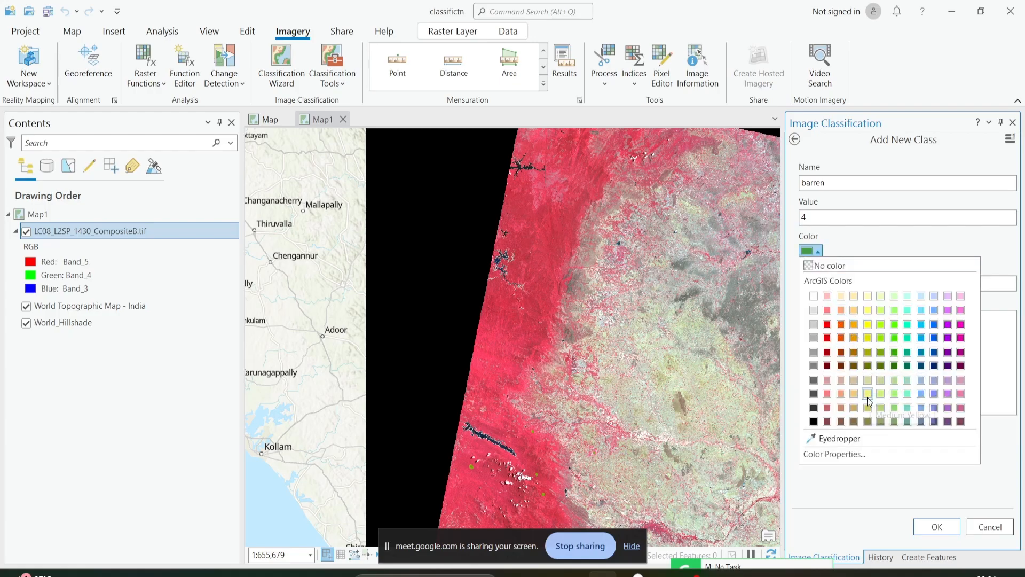
pyautogui.click(855, 325)
pyautogui.click(937, 527)
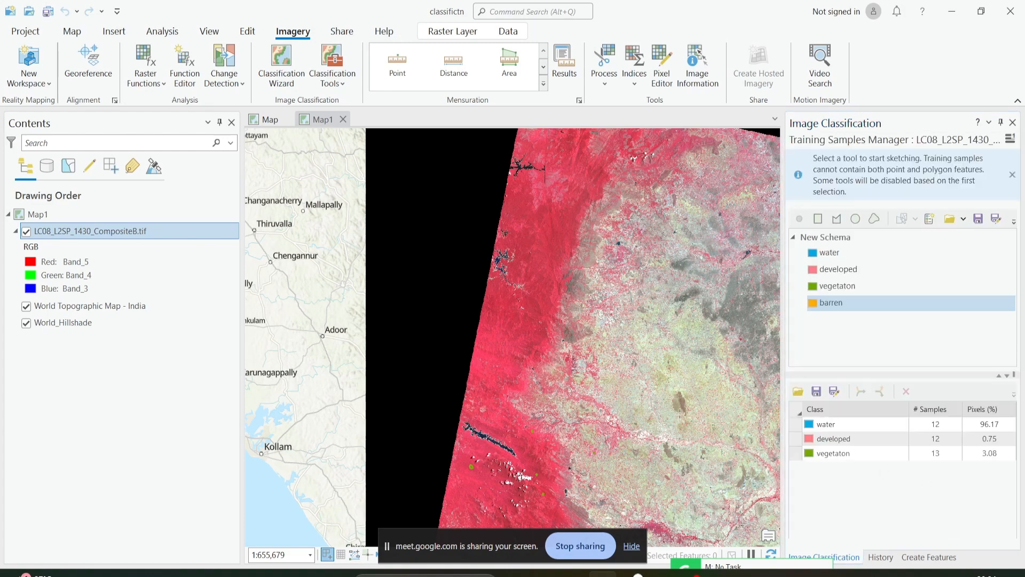
# Try to digitize a barren polygon in the gray-brown center of the elongated olive area northwest of the coastal pale-blue lake.
pyautogui.moveTo(704, 358); pyautogui.dragTo(603, 259)
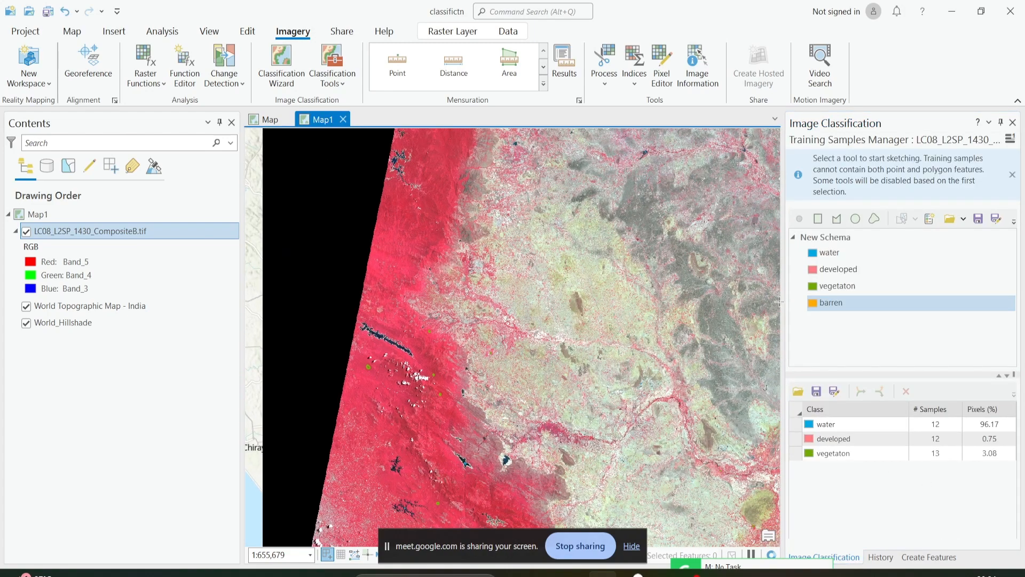
pyautogui.scroll(3, 565, 372)
pyautogui.moveTo(674, 365); pyautogui.dragTo(406, 183)
pyautogui.scroll(-3, 576, 331)
pyautogui.moveTo(577, 334); pyautogui.dragTo(523, 247)
pyautogui.scroll(8, 567, 284)
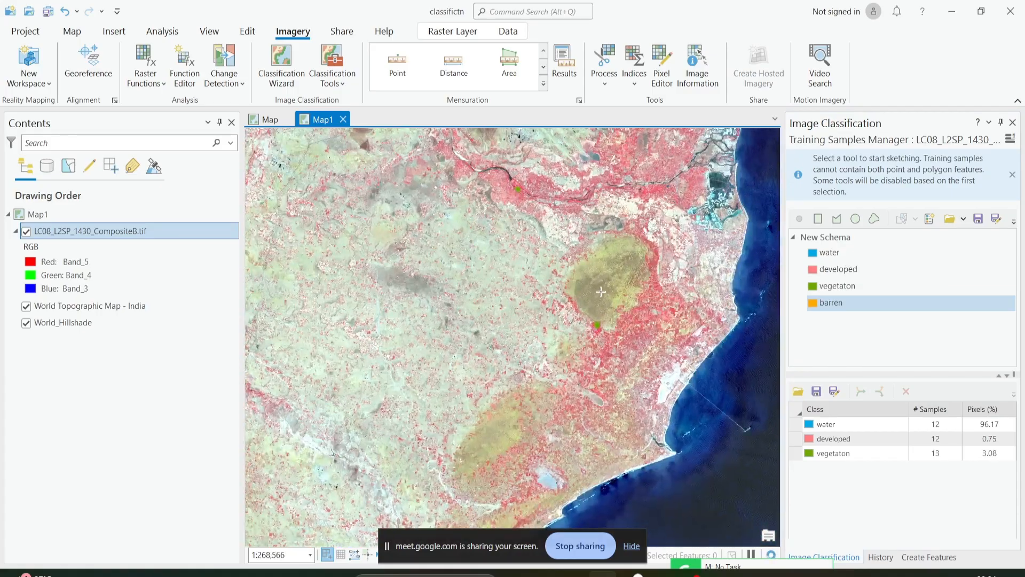
pyautogui.scroll(2, 567, 283)
pyautogui.moveTo(552, 350); pyautogui.dragTo(705, 163)
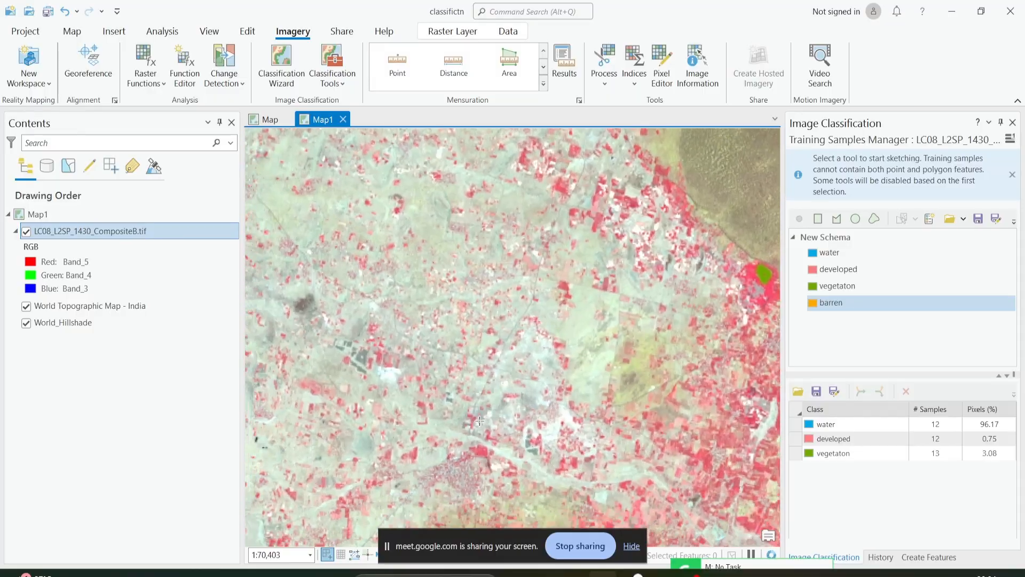
pyautogui.scroll(-2, 492, 416)
pyautogui.moveTo(491, 416); pyautogui.dragTo(541, 235)
pyautogui.scroll(6, 463, 419)
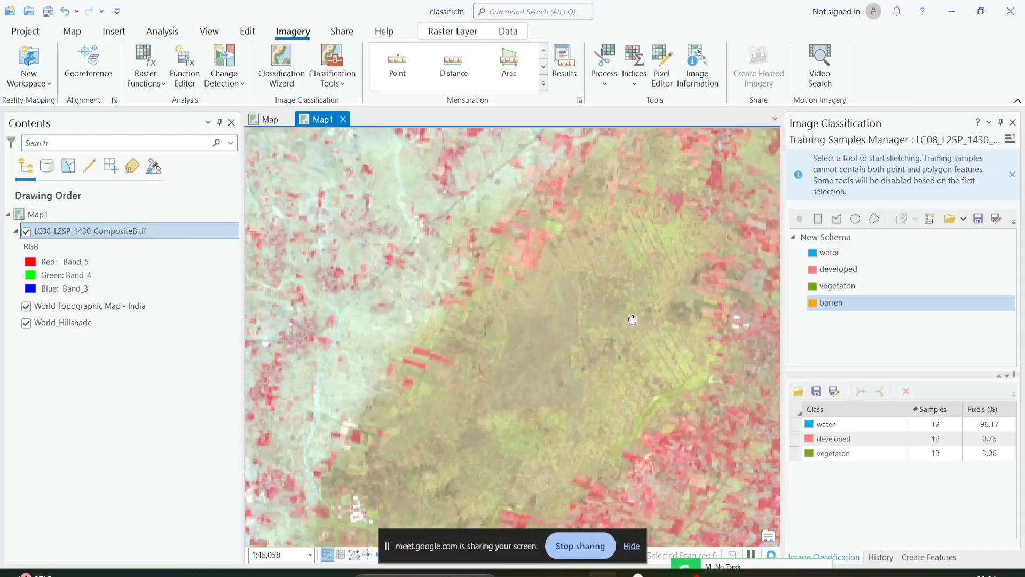
pyautogui.moveTo(637, 304); pyautogui.dragTo(585, 358)
pyautogui.click(548, 324)
pyautogui.click(532, 350)
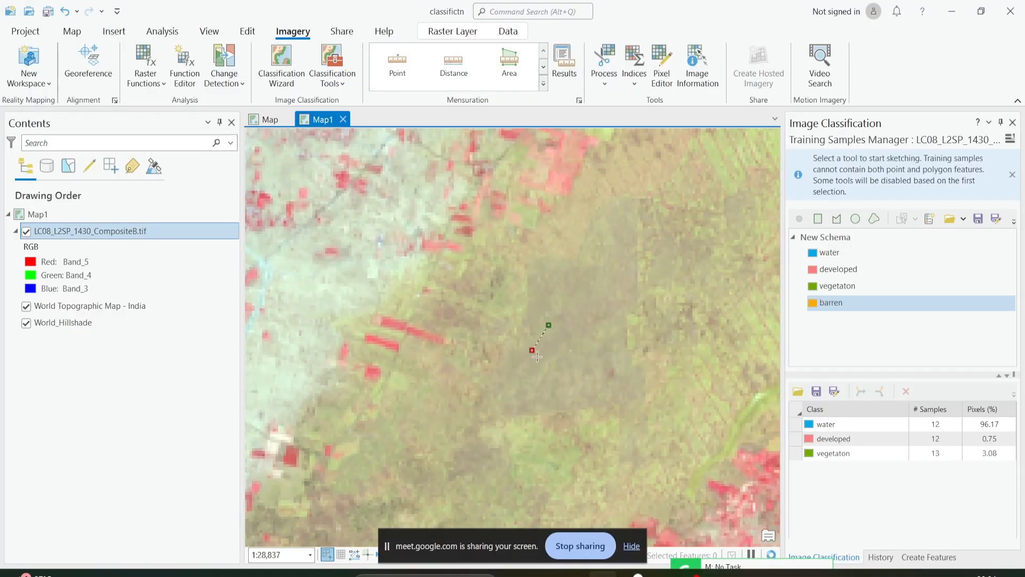
pyautogui.click(561, 378)
pyautogui.click(609, 356)
pyautogui.doubleClick(604, 301)
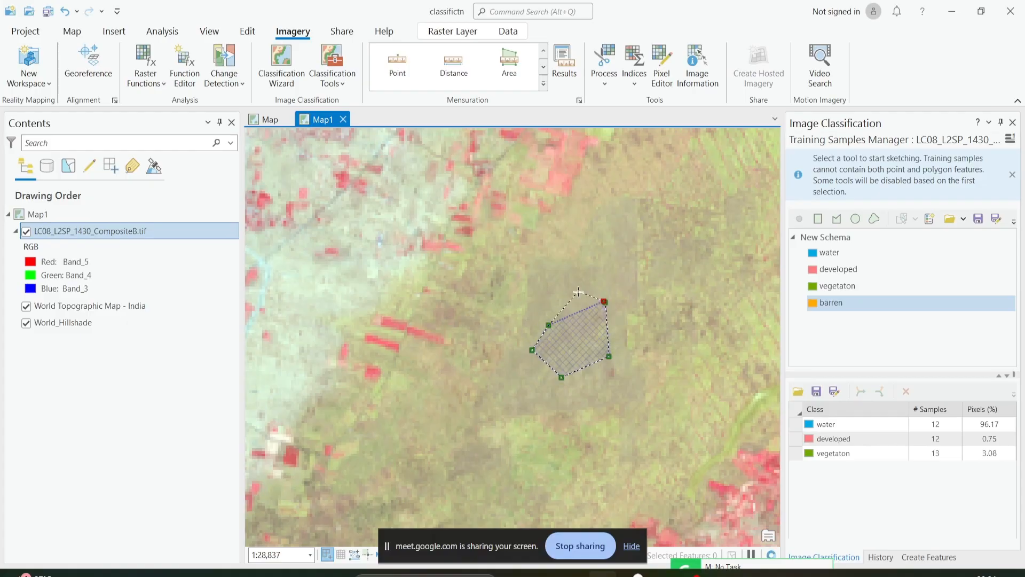
pyautogui.scroll(-10, 578, 292)
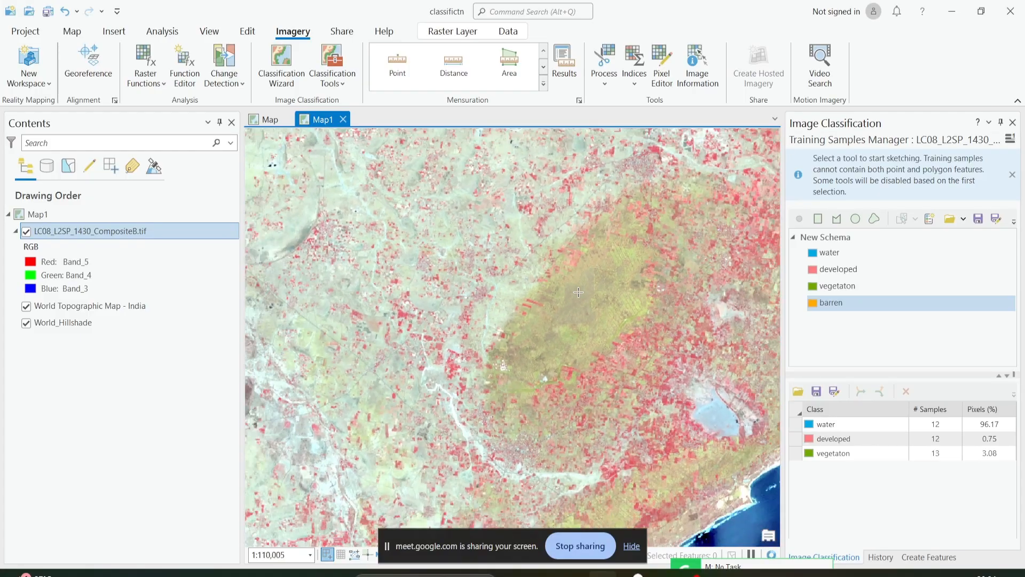
pyautogui.scroll(3, 559, 413)
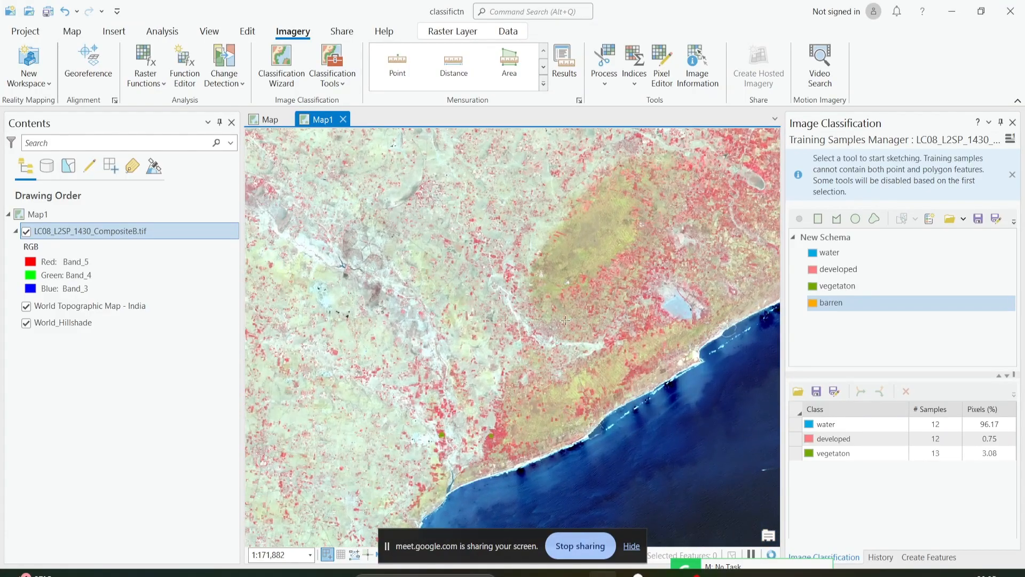
# Select the barren class with the polygon tool and digitize a sample in the gray-brown center of the elongated olive area near the coast.
pyautogui.click(826, 306)
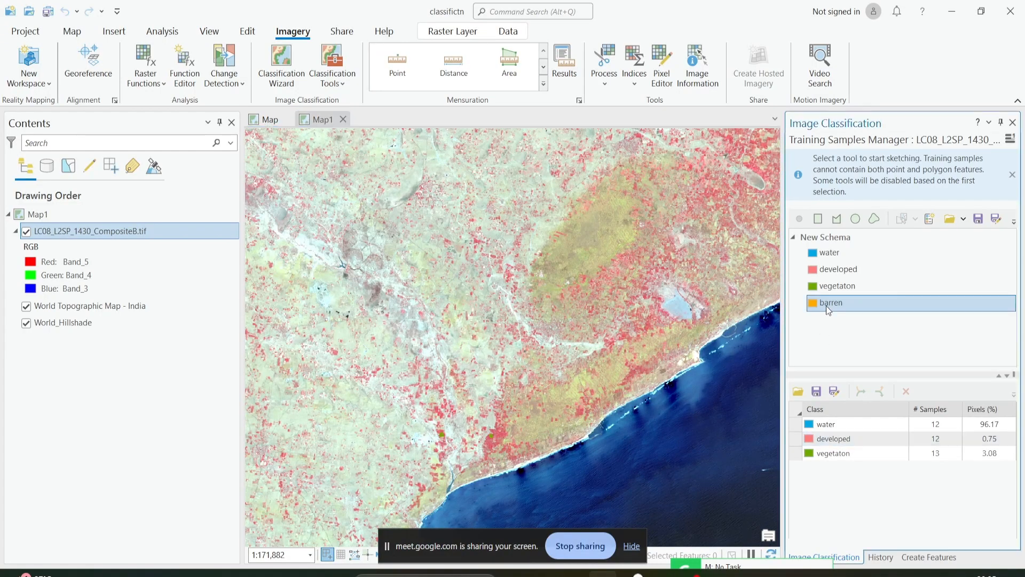
pyautogui.click(873, 433)
pyautogui.scroll(2, 558, 305)
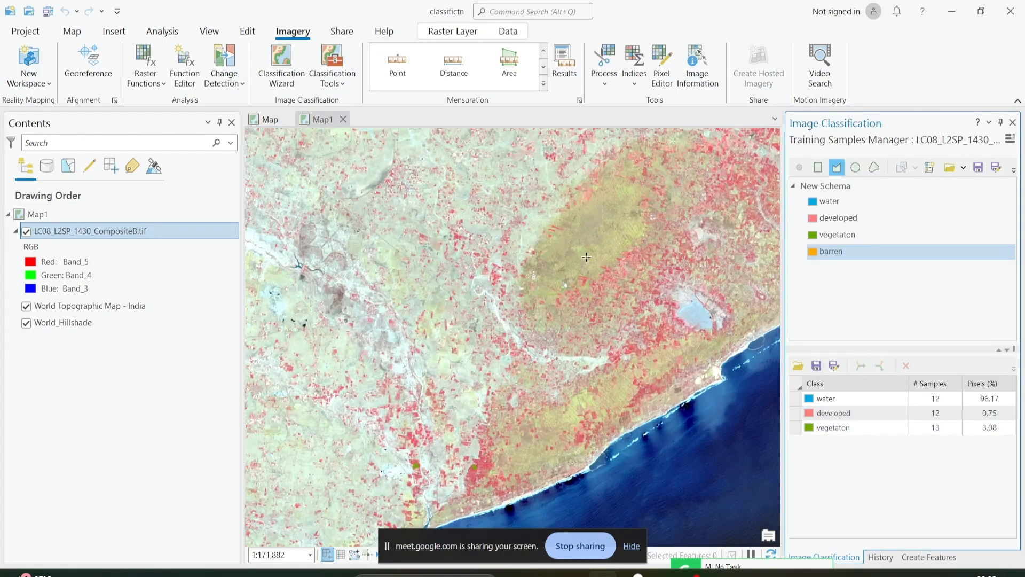
pyautogui.click(556, 270)
pyautogui.click(545, 283)
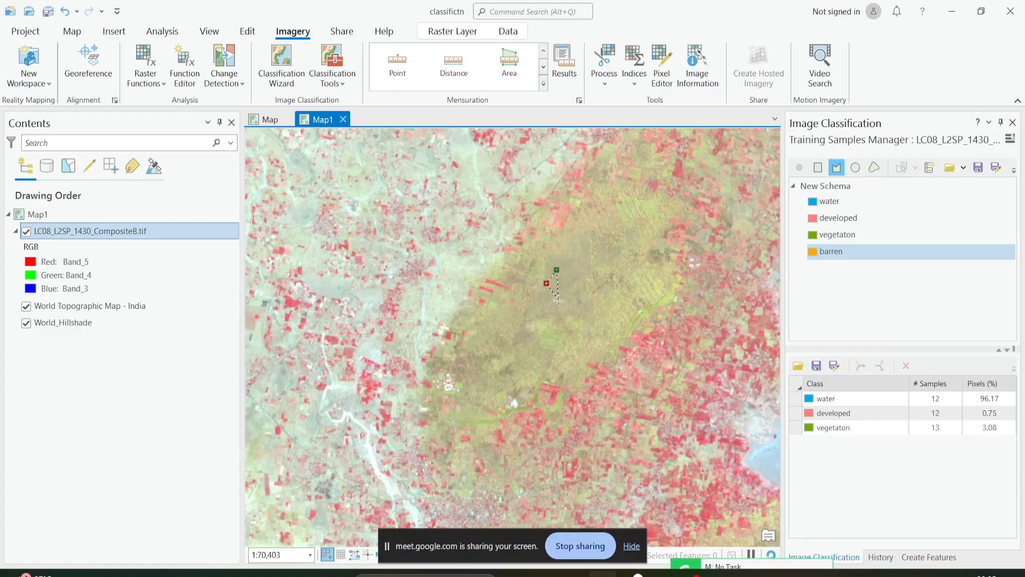
pyautogui.click(557, 298)
pyautogui.doubleClick(570, 283)
pyautogui.scroll(-6, 603, 332)
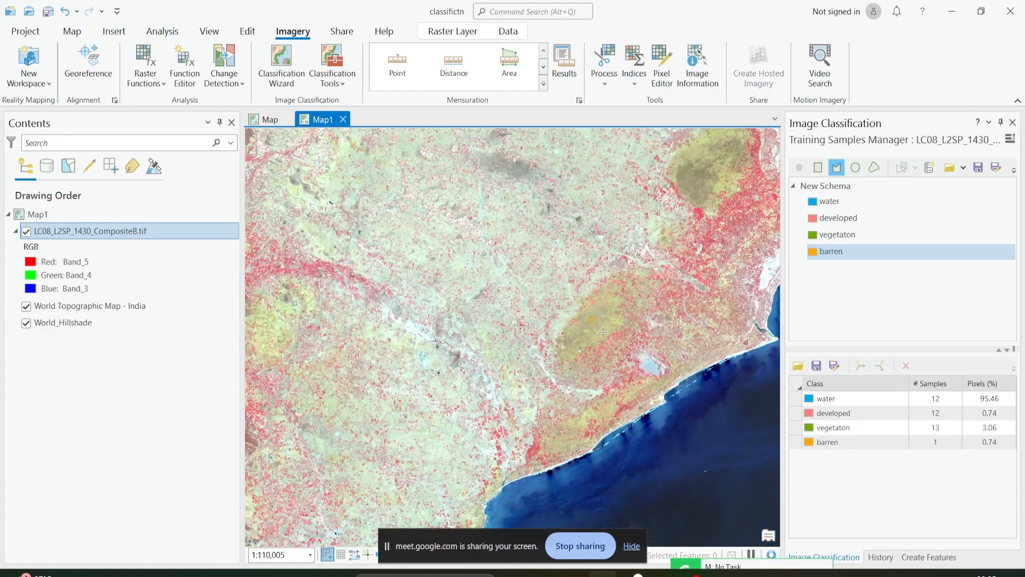
# Change the map's basemap to Imagery.
pyautogui.click(114, 31)
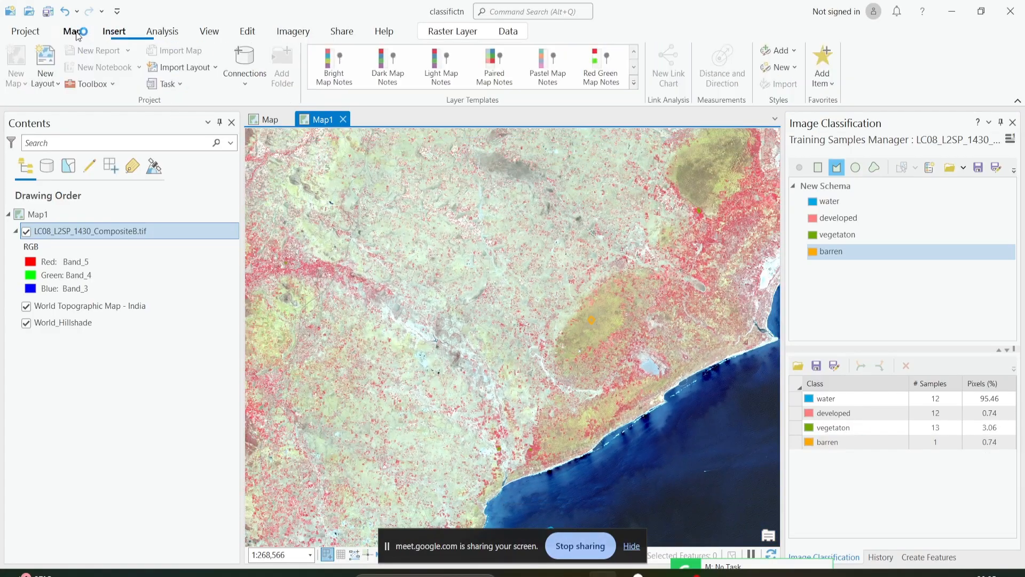
pyautogui.click(72, 31)
pyautogui.click(250, 79)
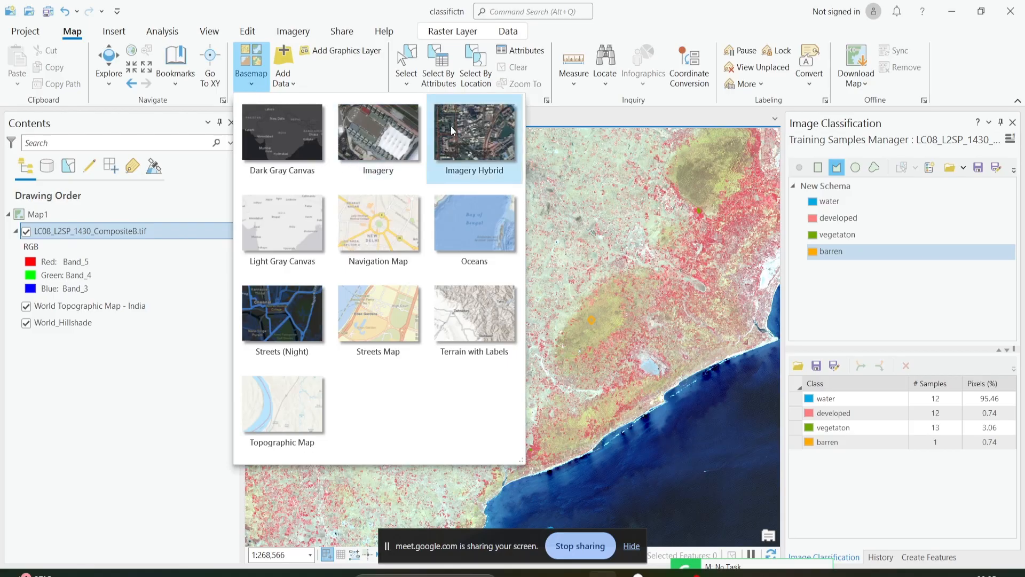
pyautogui.click(379, 125)
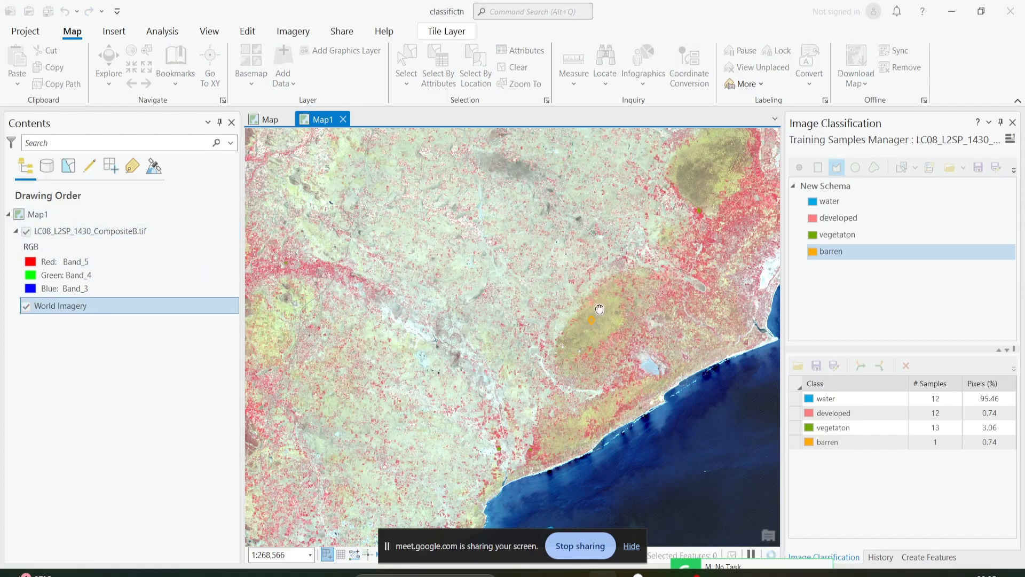
# Compare the Landsat composite with the World Imagery basemap over the large oval olive area by repeatedly switching the composite's visibility.
pyautogui.moveTo(601, 309); pyautogui.dragTo(486, 324)
pyautogui.scroll(4, 585, 168)
pyautogui.scroll(4, 585, 167)
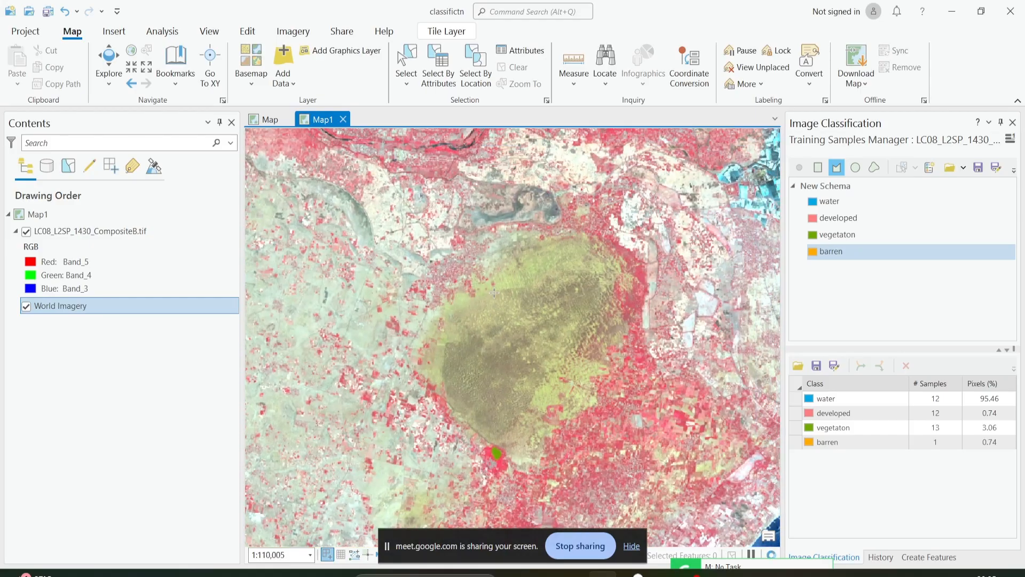
pyautogui.click(26, 232)
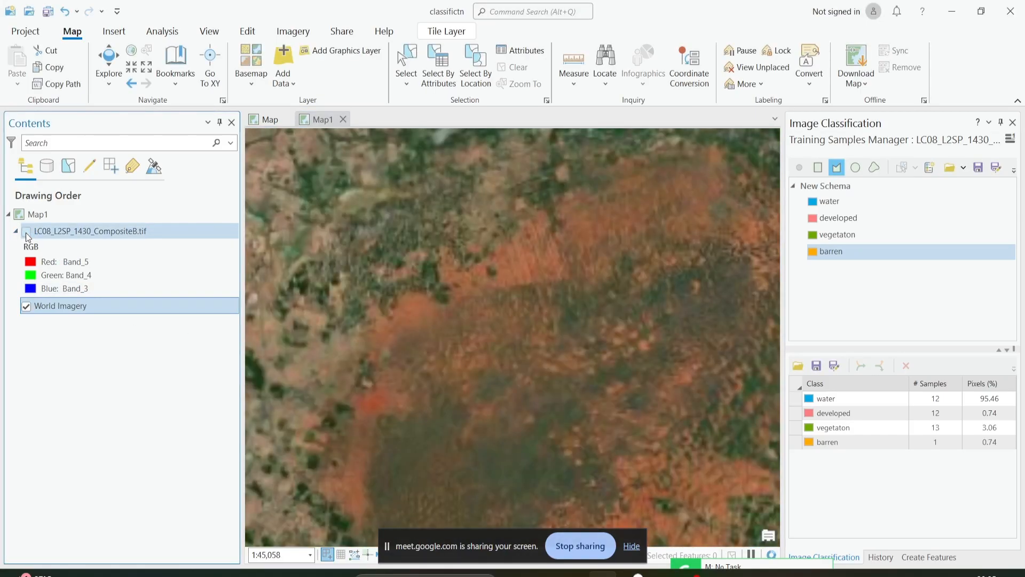
pyautogui.click(25, 233)
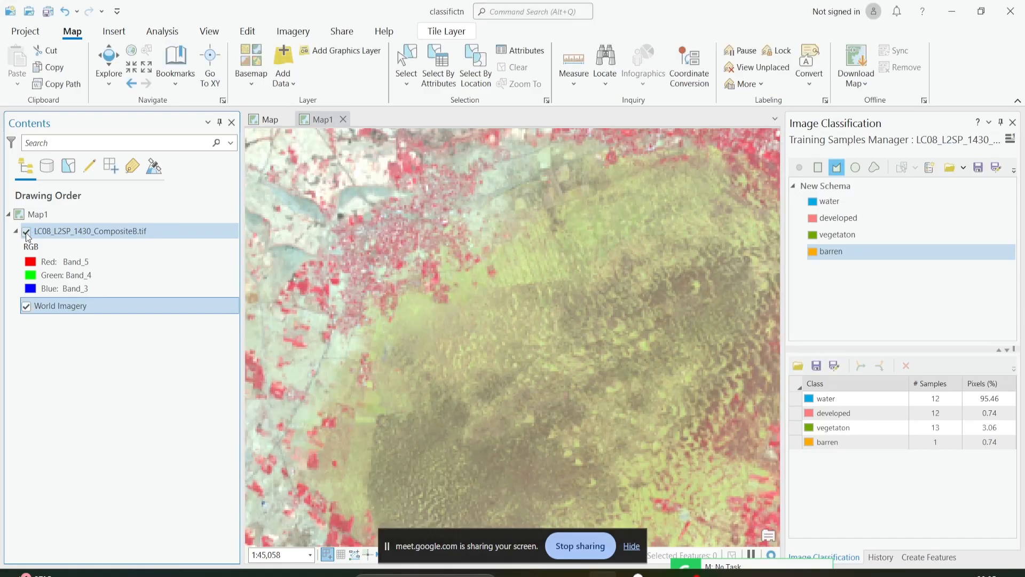
pyautogui.click(26, 233)
pyautogui.click(25, 232)
pyautogui.click(25, 232)
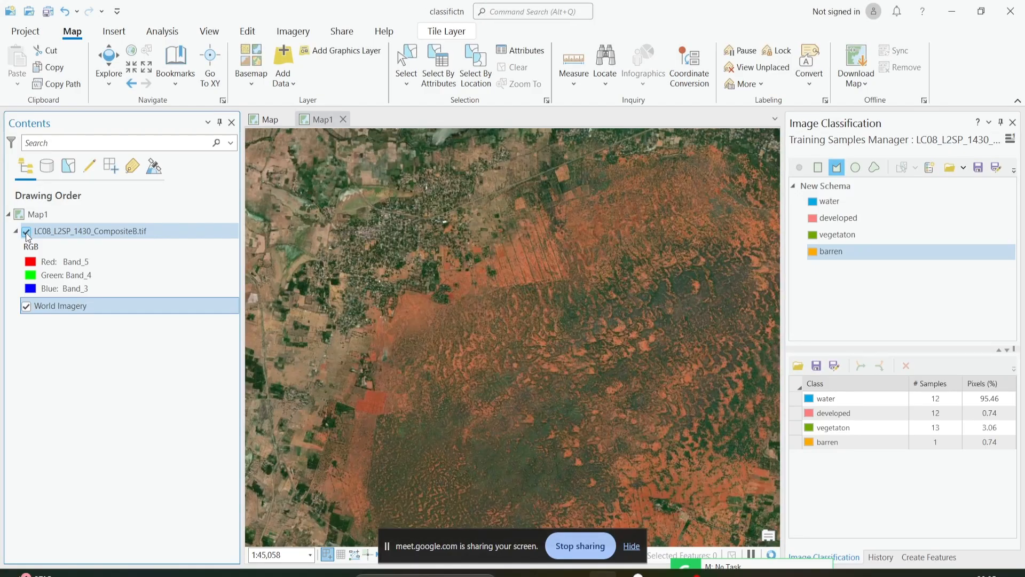
pyautogui.click(26, 233)
pyautogui.click(26, 232)
pyautogui.click(26, 232)
pyautogui.click(26, 232)
pyautogui.click(26, 232)
pyautogui.click(26, 232)
pyautogui.click(25, 232)
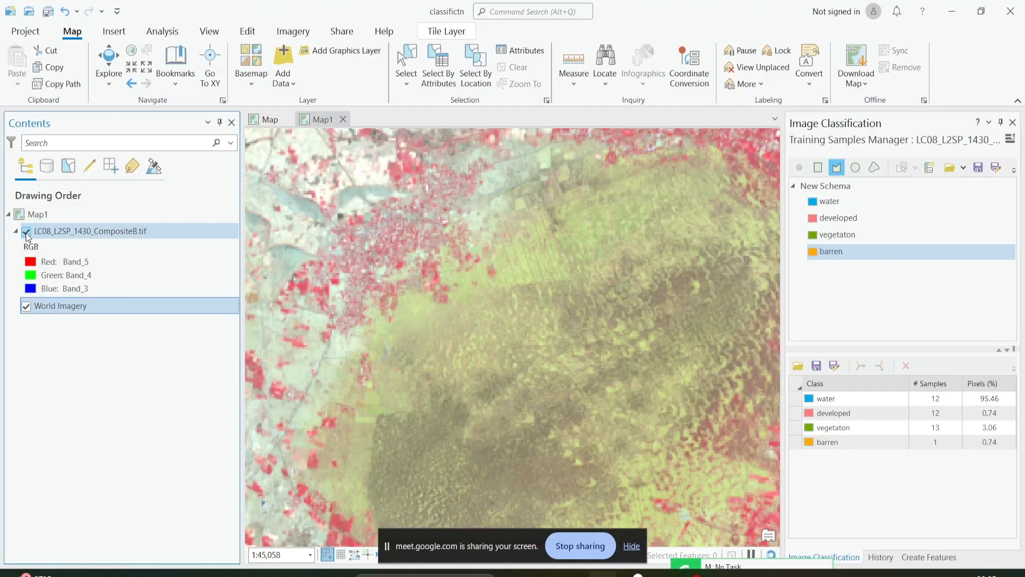
pyautogui.click(25, 233)
pyautogui.click(26, 233)
pyautogui.click(26, 232)
pyautogui.click(26, 232)
pyautogui.click(26, 232)
pyautogui.click(25, 233)
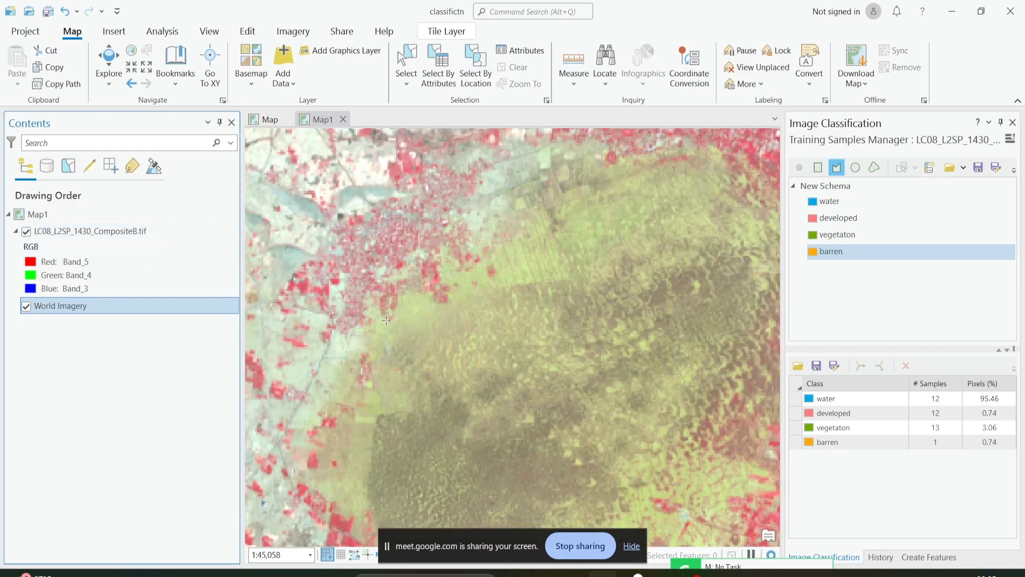
# Digitize a barren polygon on the light-green northwestern edge of the large oval olive area, beside the red fields.
pyautogui.scroll(3, 401, 305)
pyautogui.click(411, 266)
pyautogui.click(380, 327)
pyautogui.click(422, 327)
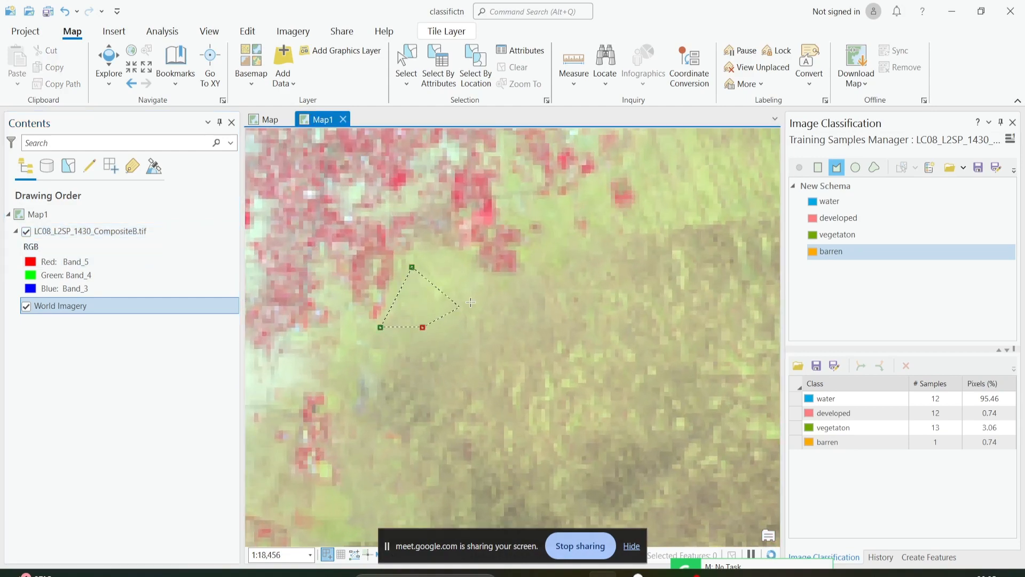
pyautogui.click(479, 287)
pyautogui.doubleClick(479, 287)
pyautogui.scroll(-5, 430, 235)
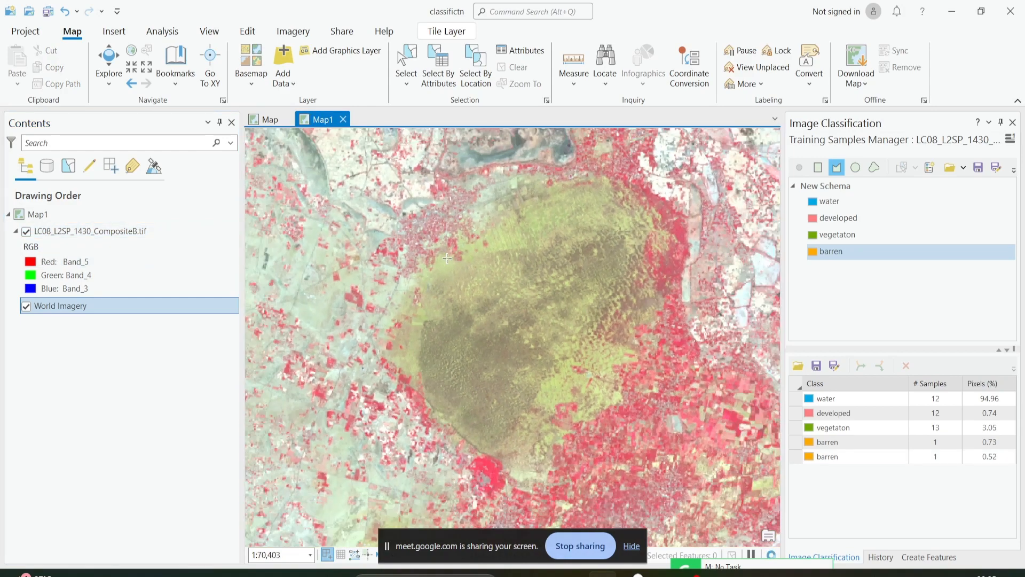
# Compare the composite with World Imagery over the pale-green ground west of the dark gray plain by switching the composite's visibility.
pyautogui.moveTo(430, 235); pyautogui.dragTo(502, 369)
pyautogui.scroll(2, 430, 241)
pyautogui.moveTo(475, 203); pyautogui.dragTo(526, 428)
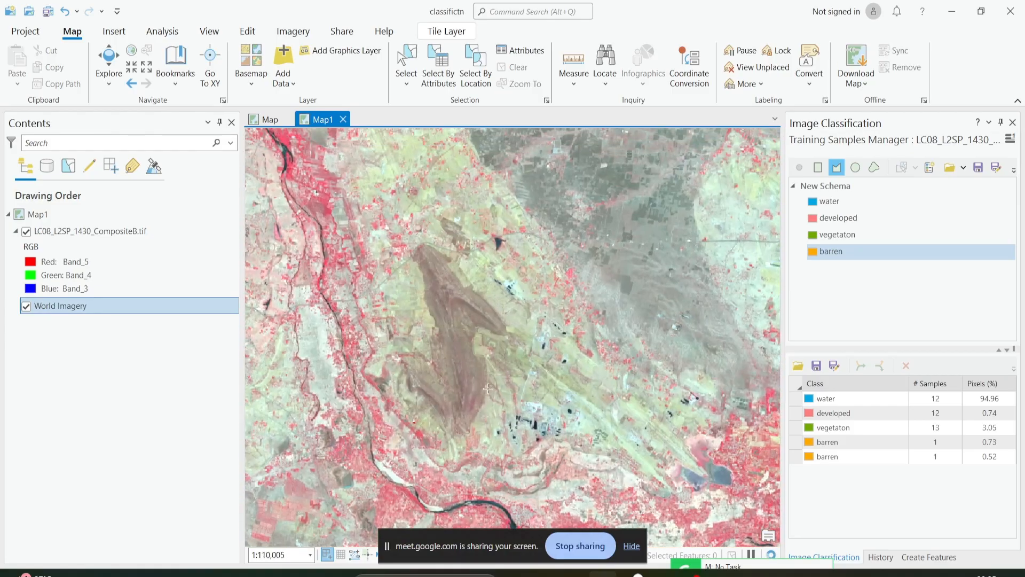
pyautogui.scroll(-2, 563, 330)
pyautogui.scroll(2, 564, 331)
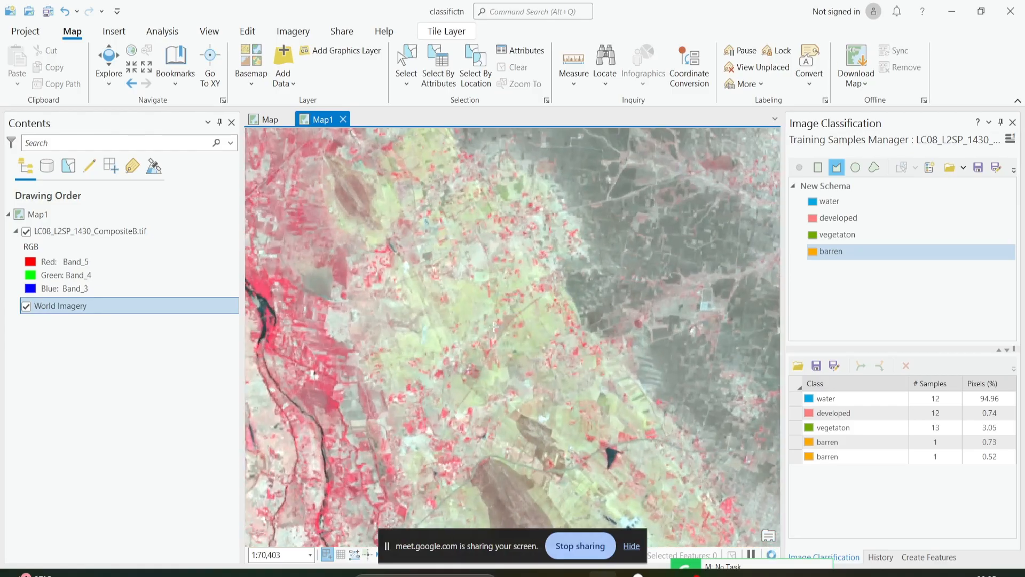
pyautogui.click(26, 231)
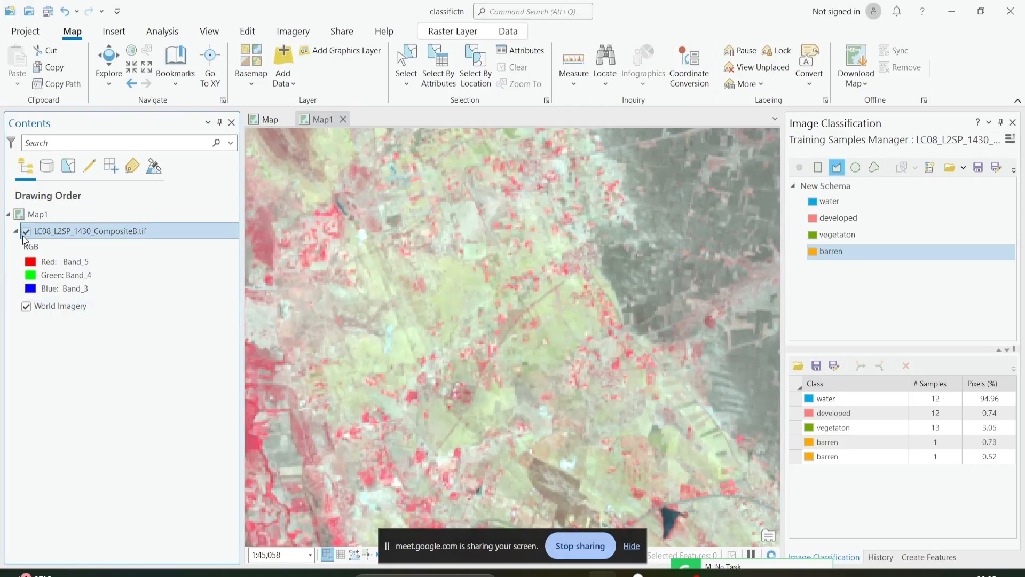
pyautogui.click(25, 232)
pyautogui.click(25, 232)
pyautogui.click(25, 233)
pyautogui.click(25, 233)
# Digitize a barren polygon in the yellow-green area near the coast, southwest of the curved mauve channel.
pyautogui.scroll(-5, 442, 310)
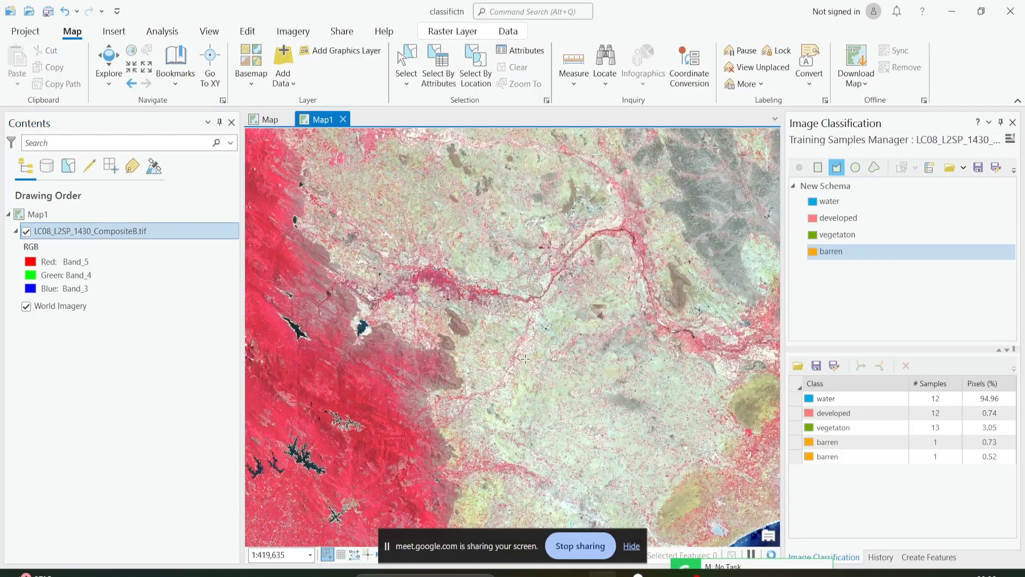
pyautogui.scroll(3, 526, 359)
pyautogui.moveTo(572, 283); pyautogui.dragTo(545, 398)
pyautogui.scroll(-3, 518, 214)
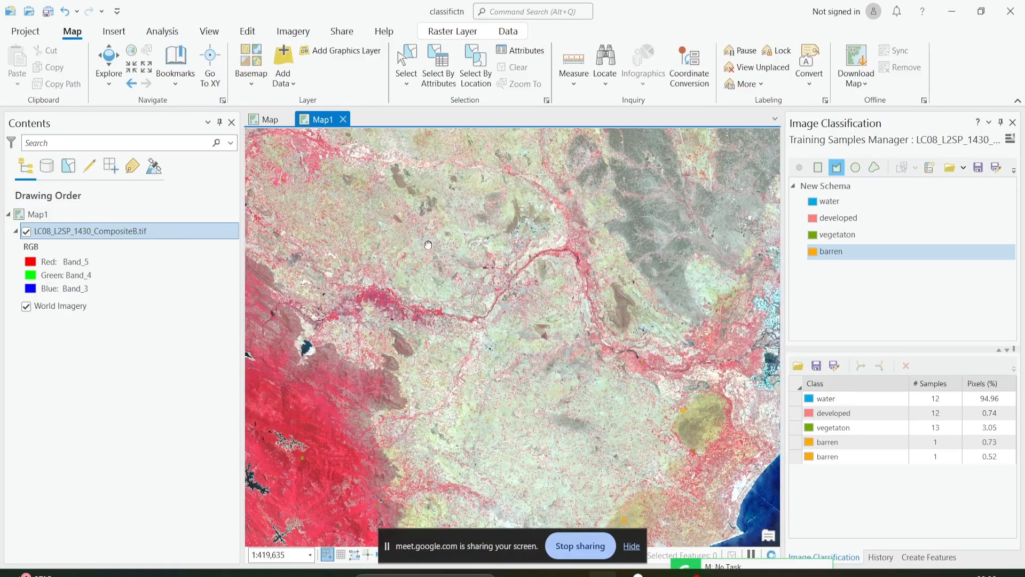
pyautogui.moveTo(428, 245); pyautogui.dragTo(479, 296)
pyautogui.moveTo(582, 359); pyautogui.dragTo(375, 239)
pyautogui.scroll(4, 479, 497)
pyautogui.moveTo(478, 497); pyautogui.dragTo(320, 370)
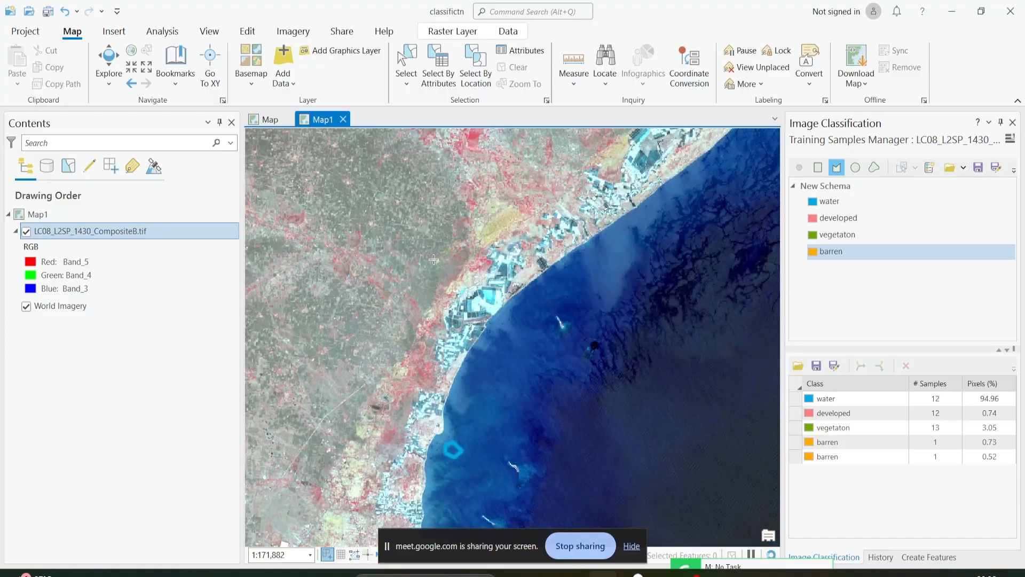
pyautogui.scroll(4, 458, 256)
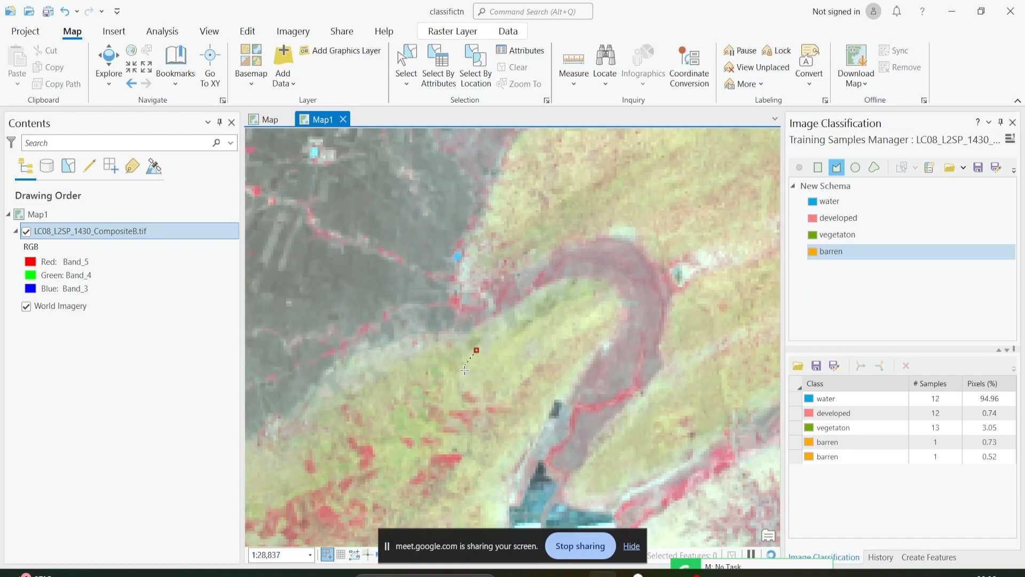
pyautogui.doubleClick(514, 355)
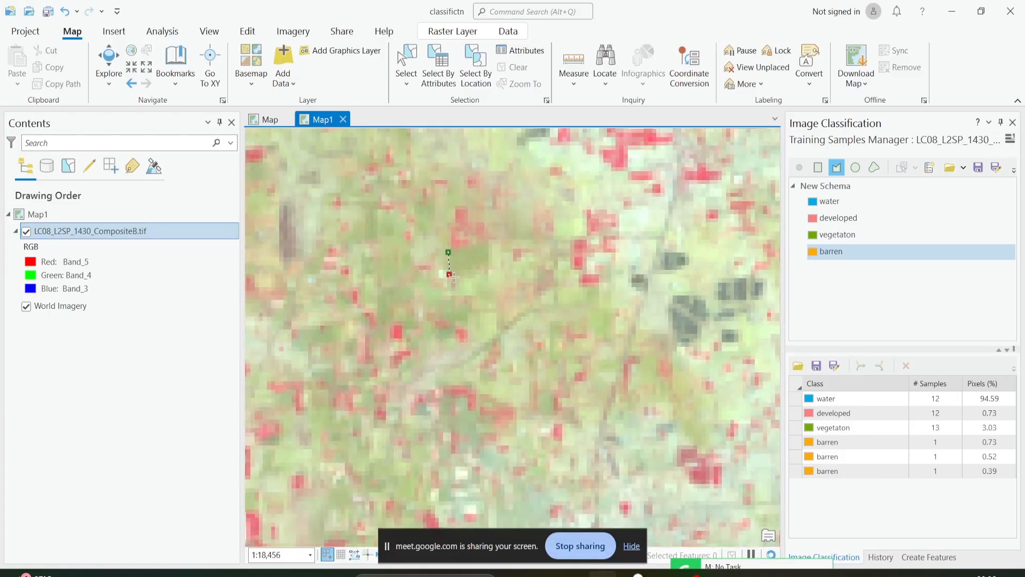
# Digitize four barren polygons in inland olive and pale-green patches, including the yellow-green clearing ringed by red fields.
pyautogui.doubleClick(487, 249)
pyautogui.scroll(-3, 421, 267)
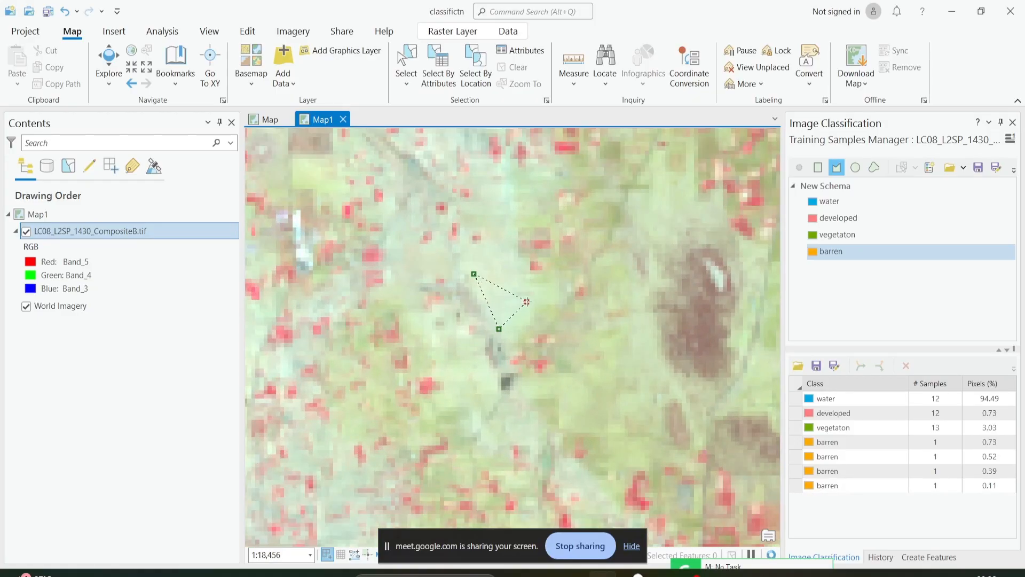
pyautogui.doubleClick(514, 243)
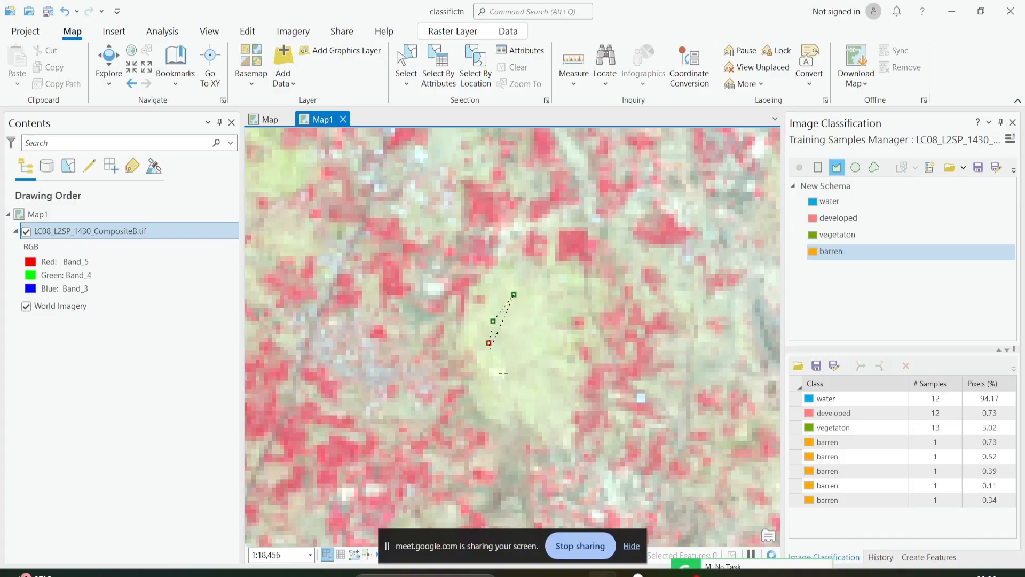
pyautogui.doubleClick(541, 338)
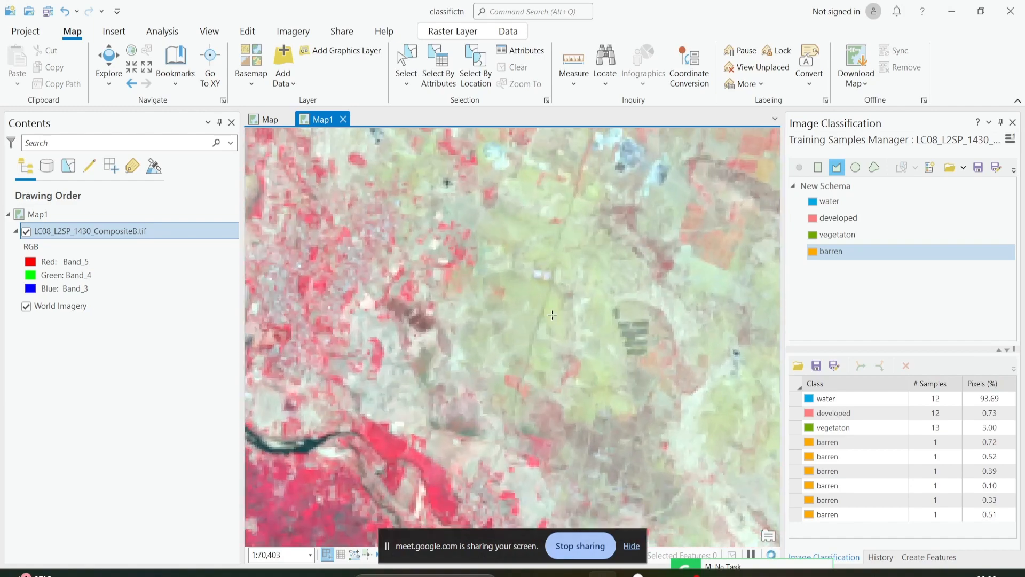
pyautogui.doubleClick(541, 282)
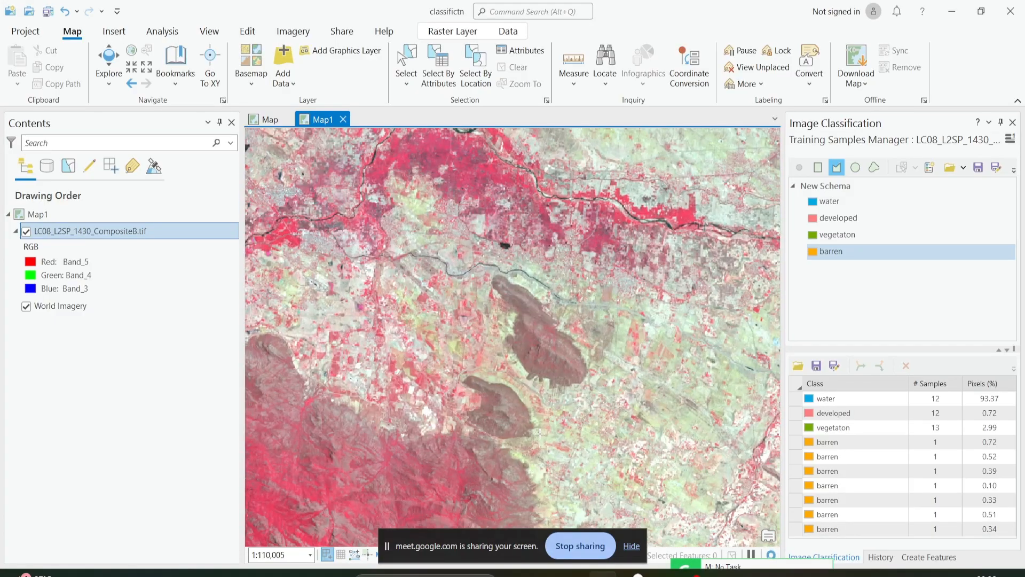
# Digitize a barren polygon on the pale-green plain between the brown ridges and the gray road, north of the small dark pond.
pyautogui.scroll(5, 529, 367)
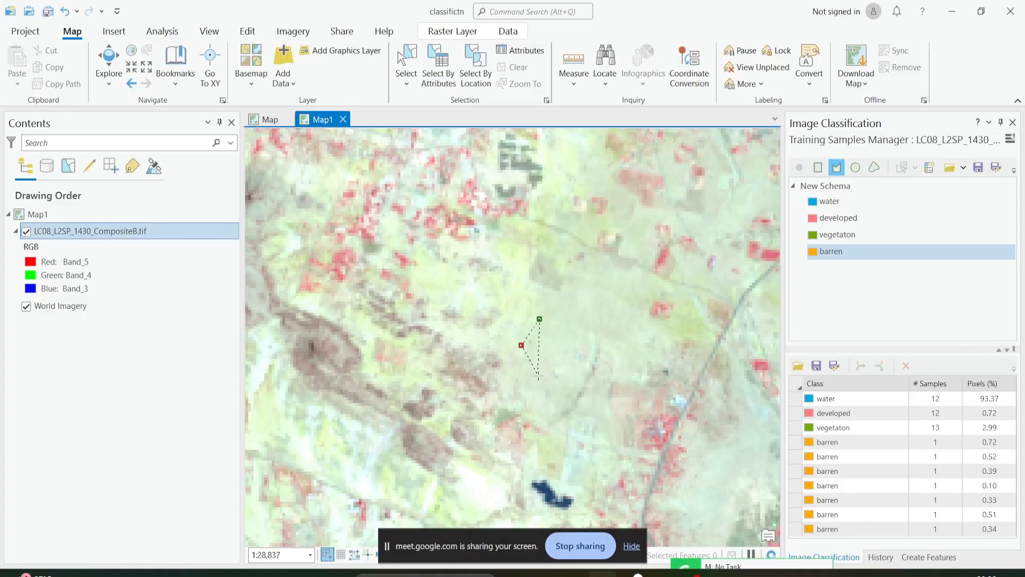
pyautogui.doubleClick(582, 322)
pyautogui.scroll(-6, 546, 407)
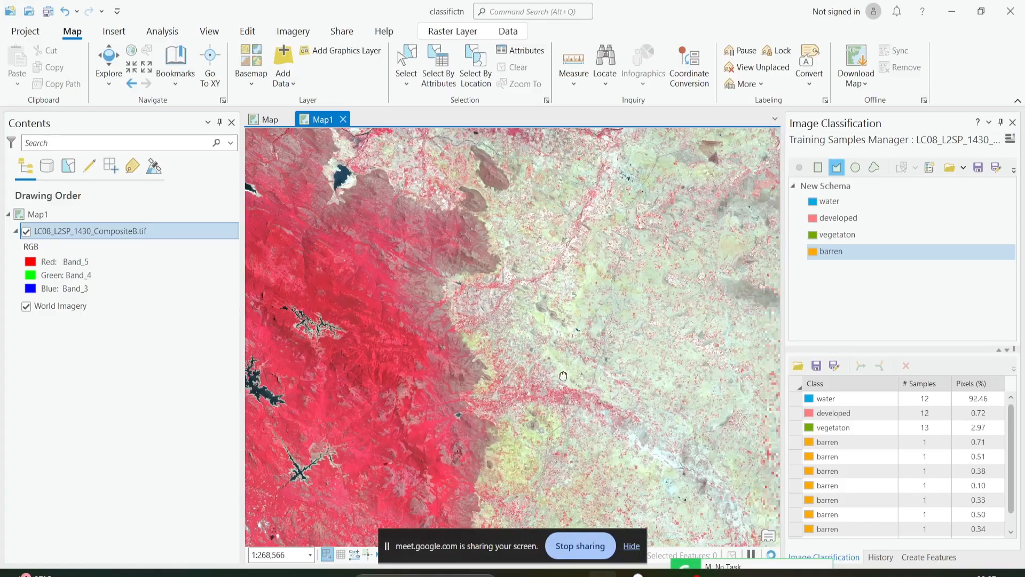
# Digitize a four-sided barren polygon in the pale-green field south of the road and the black ponds.
pyautogui.scroll(7, 546, 407)
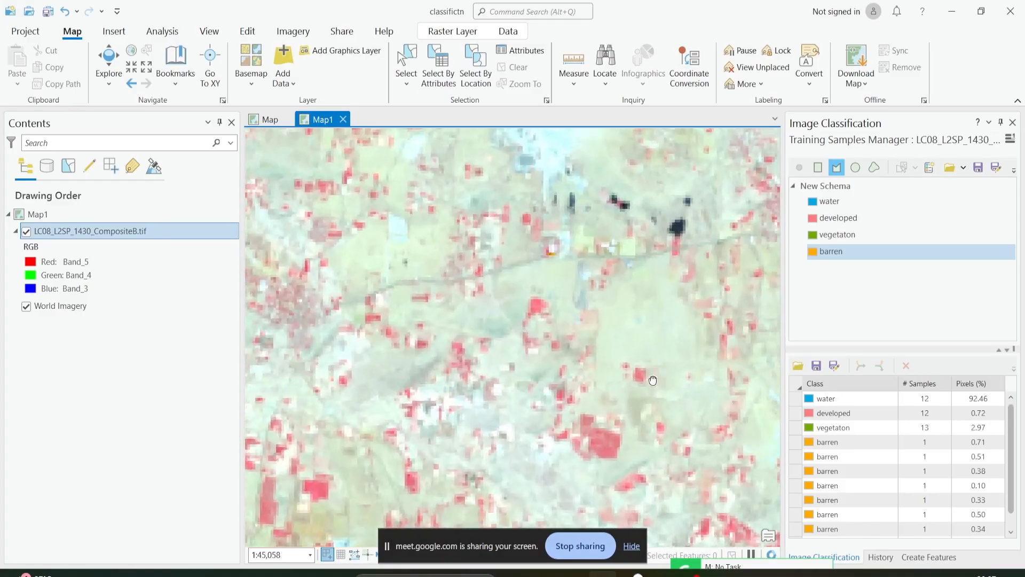
pyautogui.click(542, 372)
pyautogui.click(597, 395)
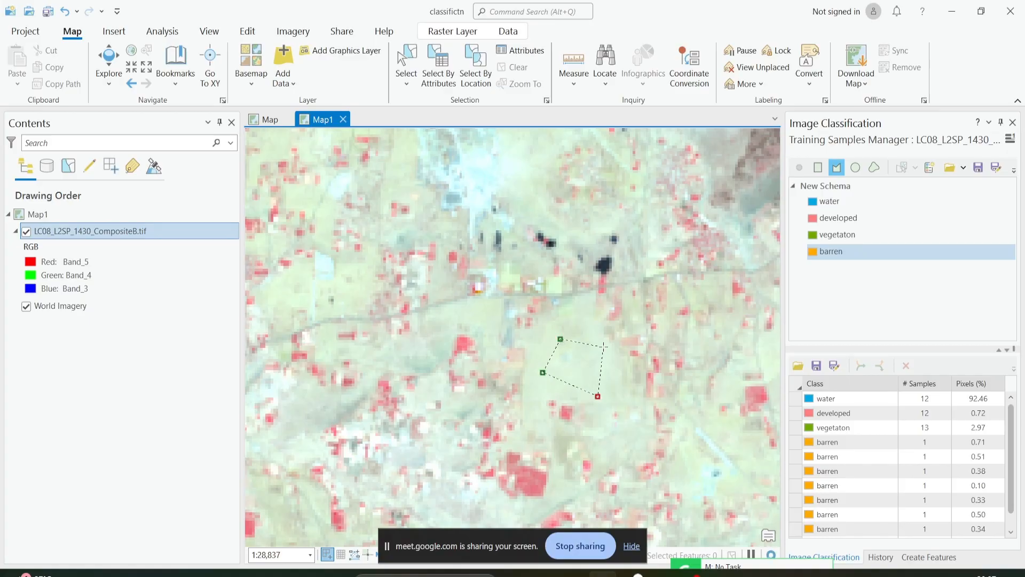
pyautogui.doubleClick(603, 349)
pyautogui.scroll(-5, 602, 348)
# Digitize a four-sided barren polygon in the pale-green field southwest of the settlement with the bright white patch.
pyautogui.scroll(3, 476, 321)
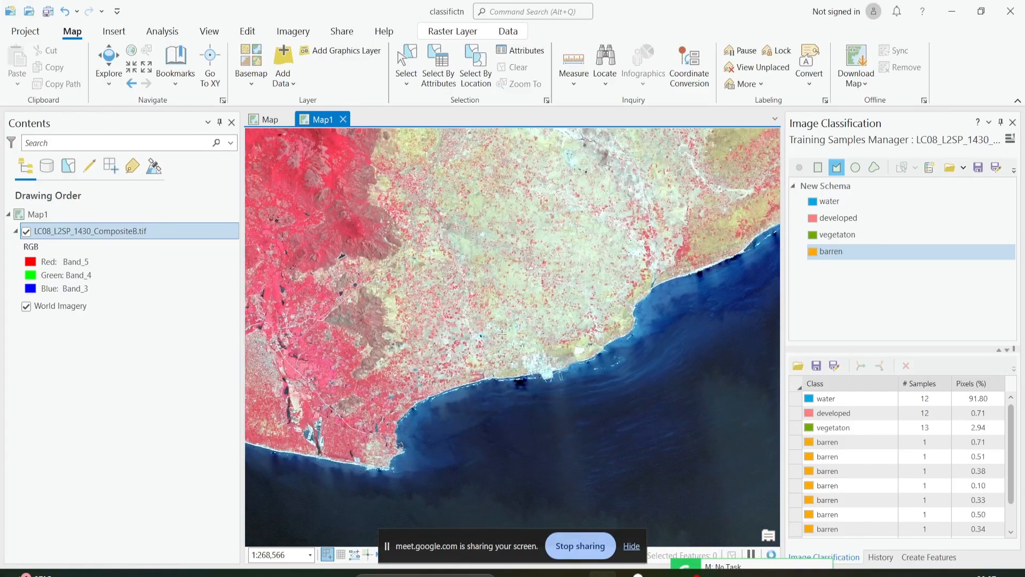
pyautogui.scroll(5, 477, 321)
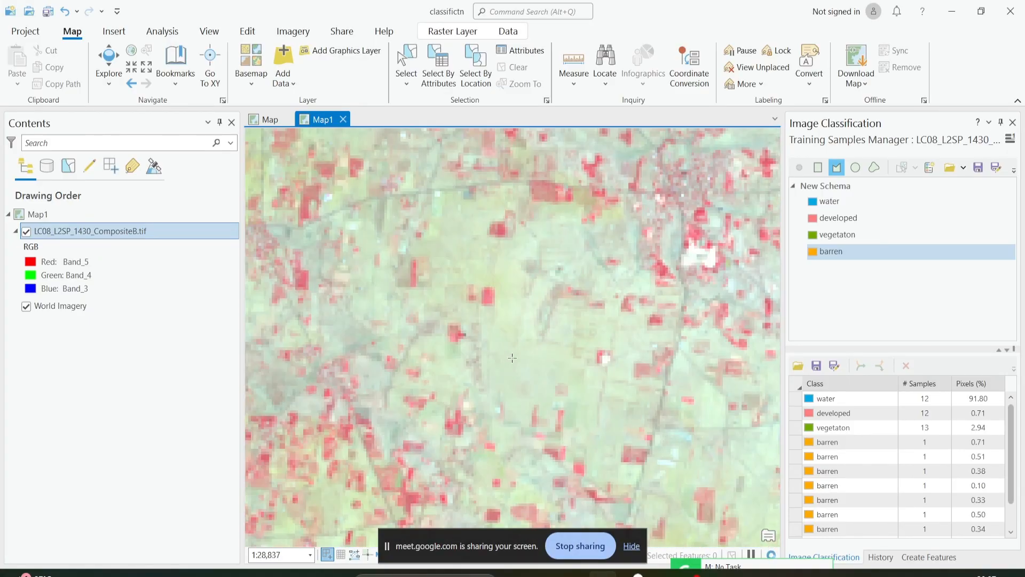
pyautogui.click(516, 346)
pyautogui.click(503, 367)
pyautogui.click(517, 392)
pyautogui.doubleClick(550, 368)
pyautogui.scroll(-4, 548, 367)
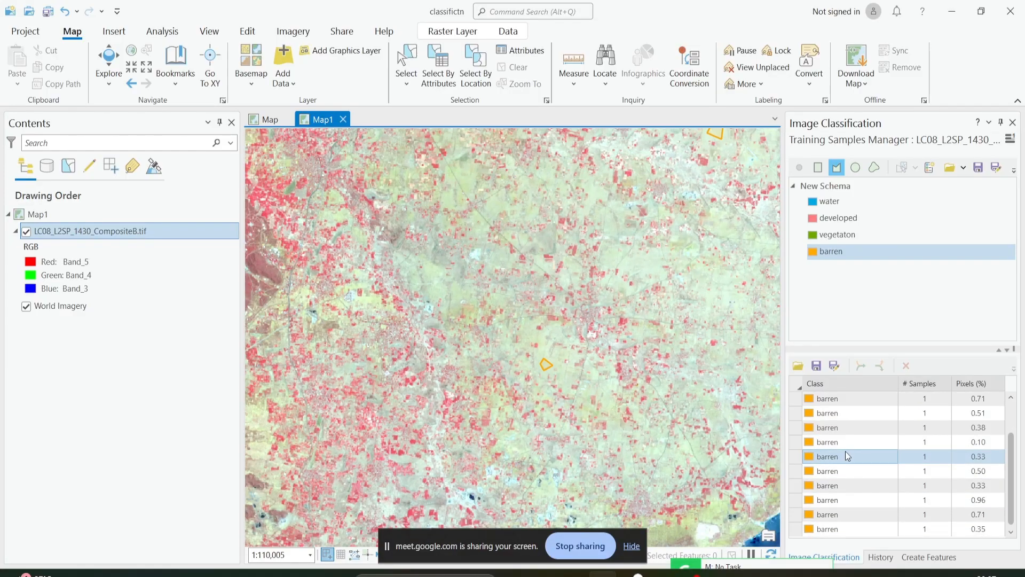
# Select all the separate barren training samples and collapse them into a single barren entry.
pyautogui.click(844, 447)
pyautogui.scroll(-2, 849, 458)
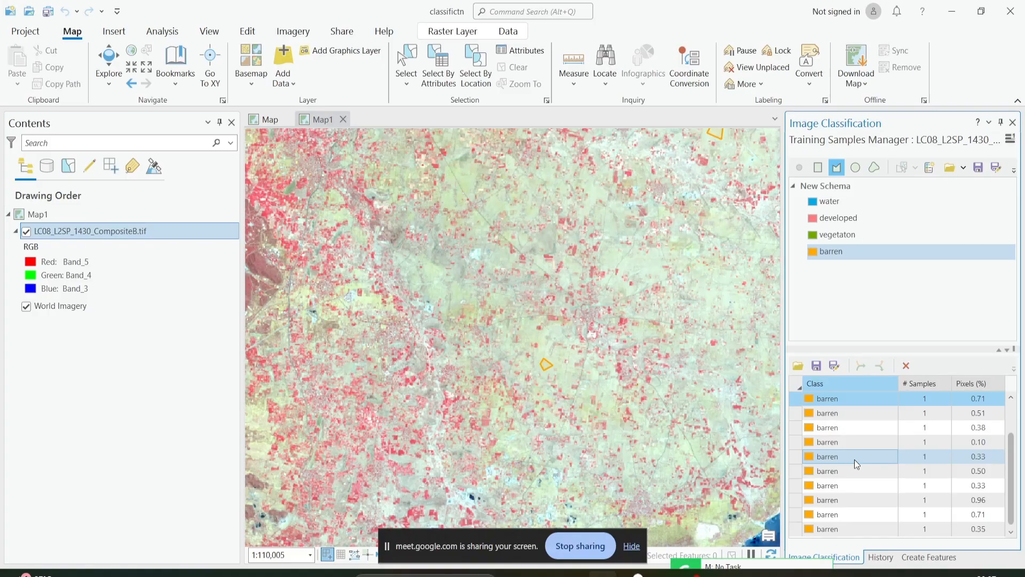
pyautogui.keyDown('shift'); pyautogui.click(800, 529); pyautogui.keyUp('shift')
pyautogui.scroll(2, 875, 396)
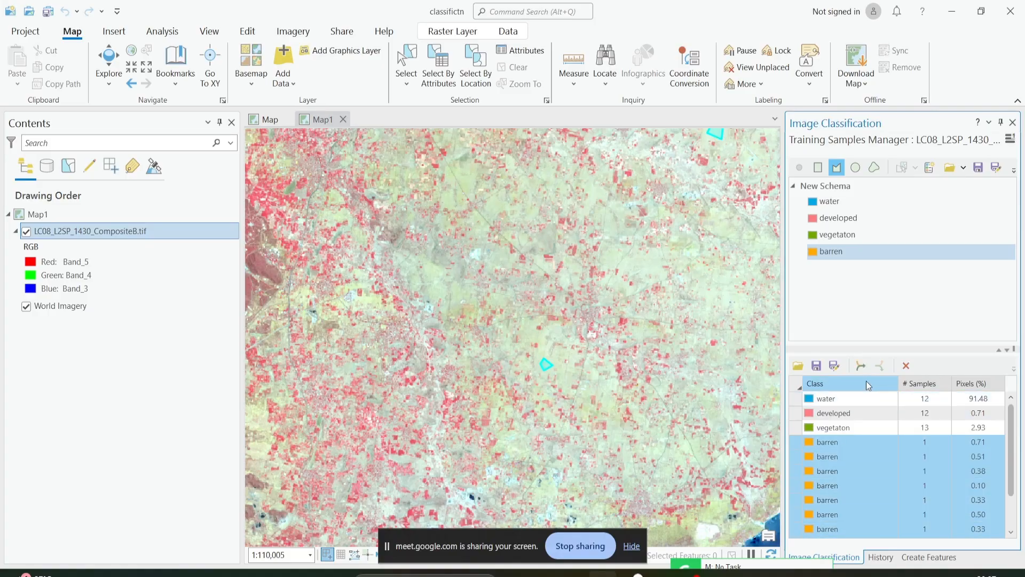
pyautogui.click(861, 366)
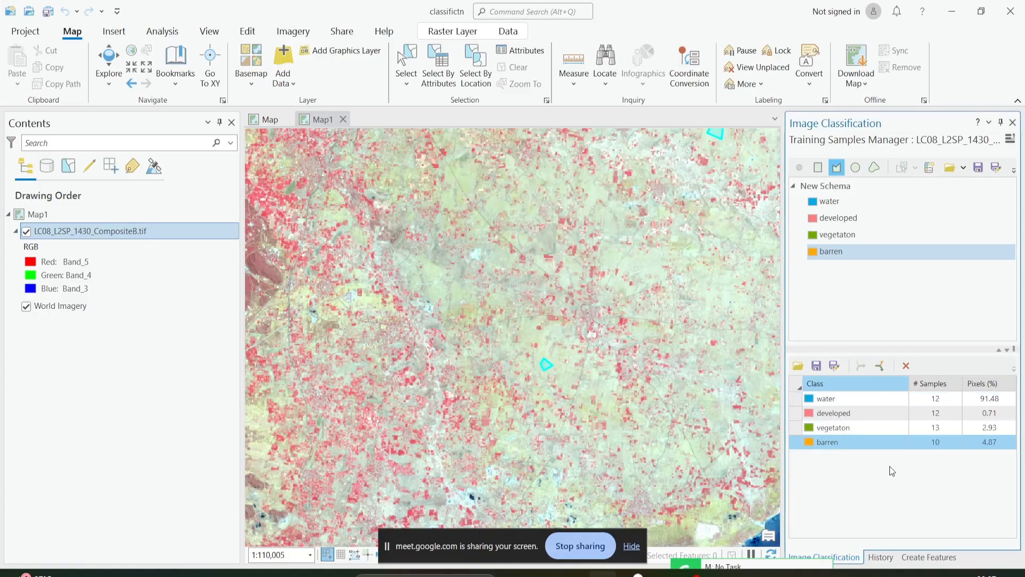
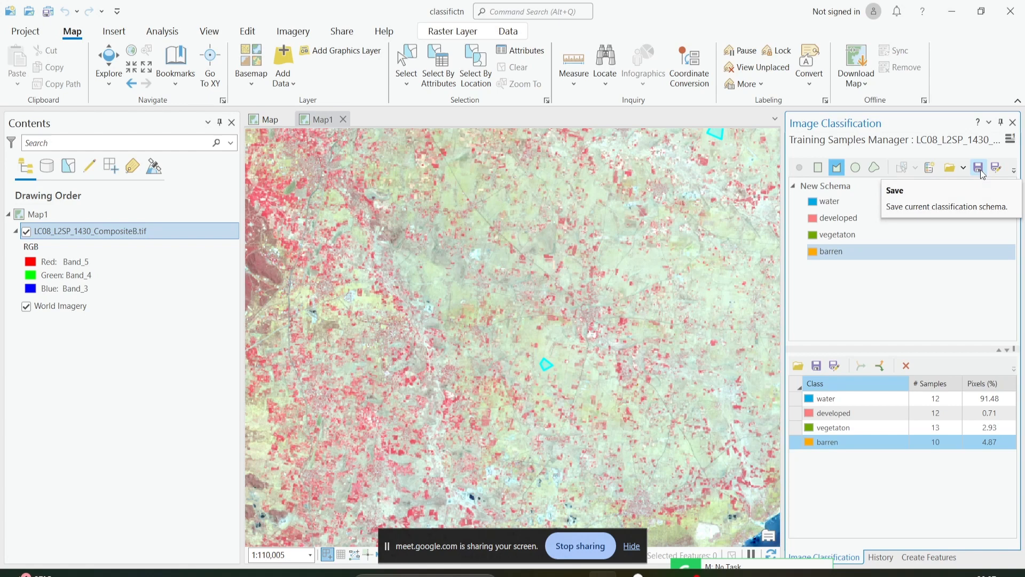
# Start saving the current classification schema, name it schema1, and open the browser for its output location.
pyautogui.click(980, 168)
pyautogui.click(877, 187)
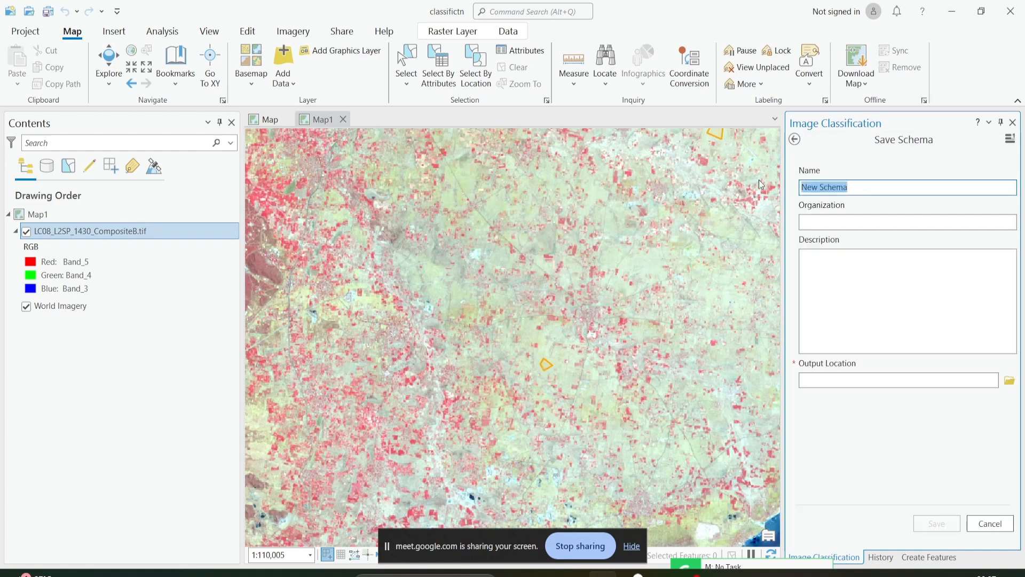
pyautogui.write('schema1')
pyautogui.click(1010, 380)
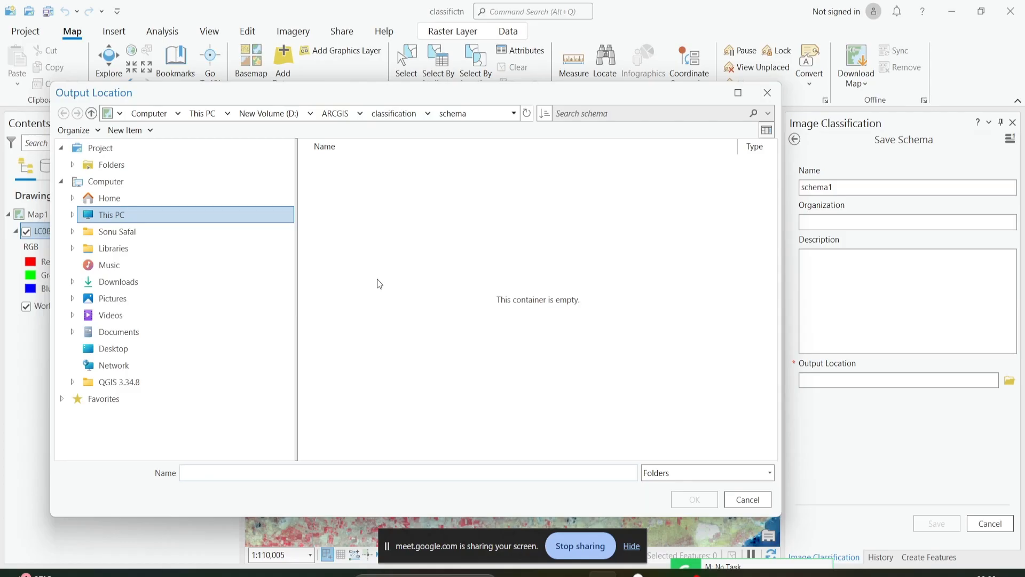
# Try to set the schema's output location to schema1 within the classification\schema folder.
pyautogui.click(402, 114)
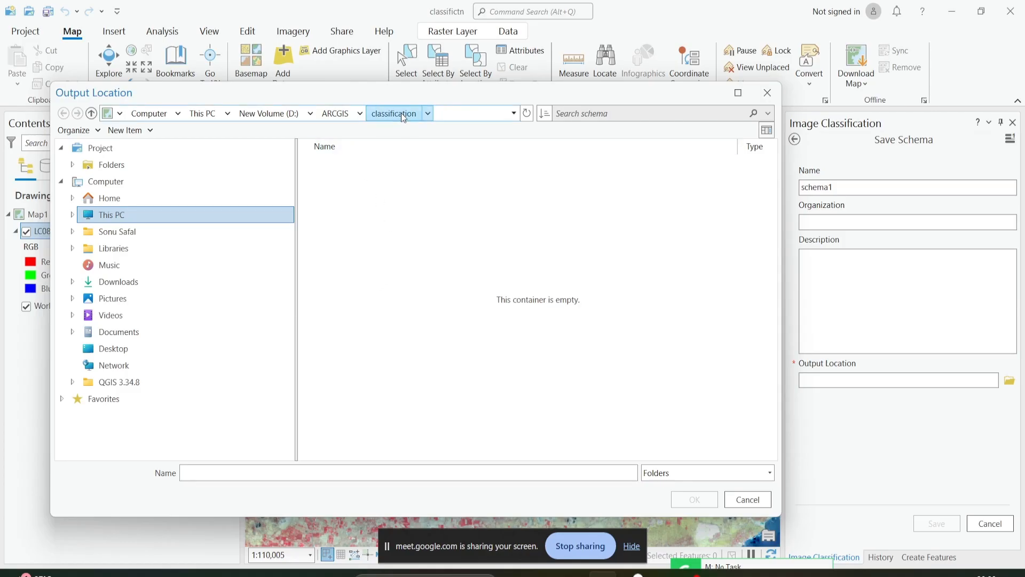
pyautogui.doubleClick(360, 160)
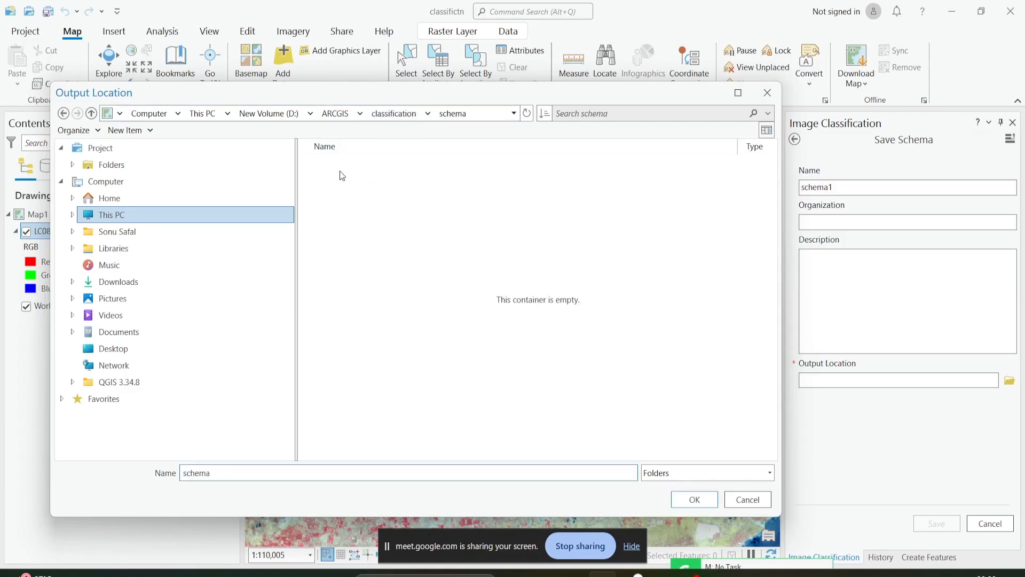
pyautogui.click(299, 470)
pyautogui.write('1')
pyautogui.click(689, 499)
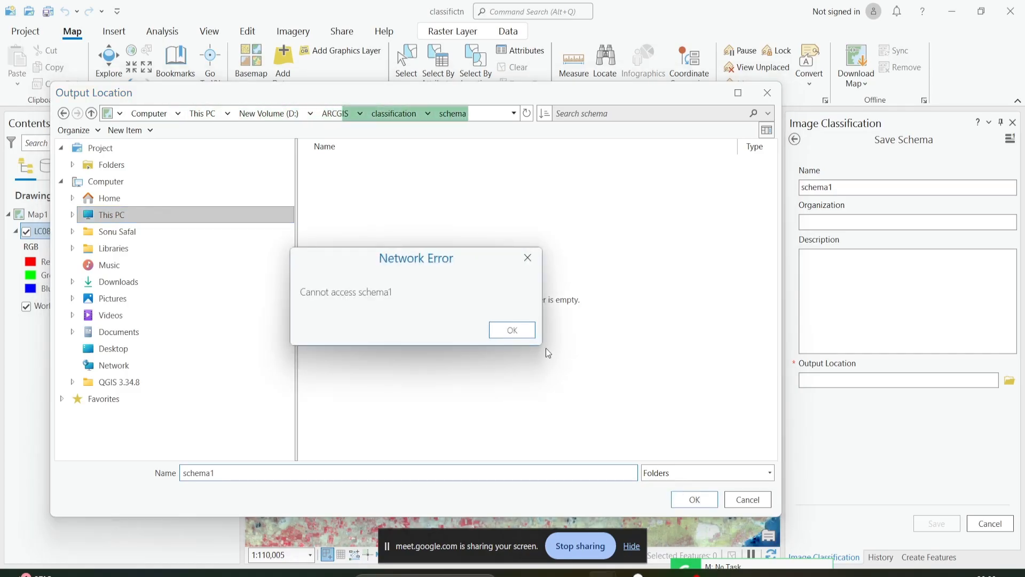
# Set the output location to D:\ARCGIS\classification\schema and save the schema.
pyautogui.click(391, 113)
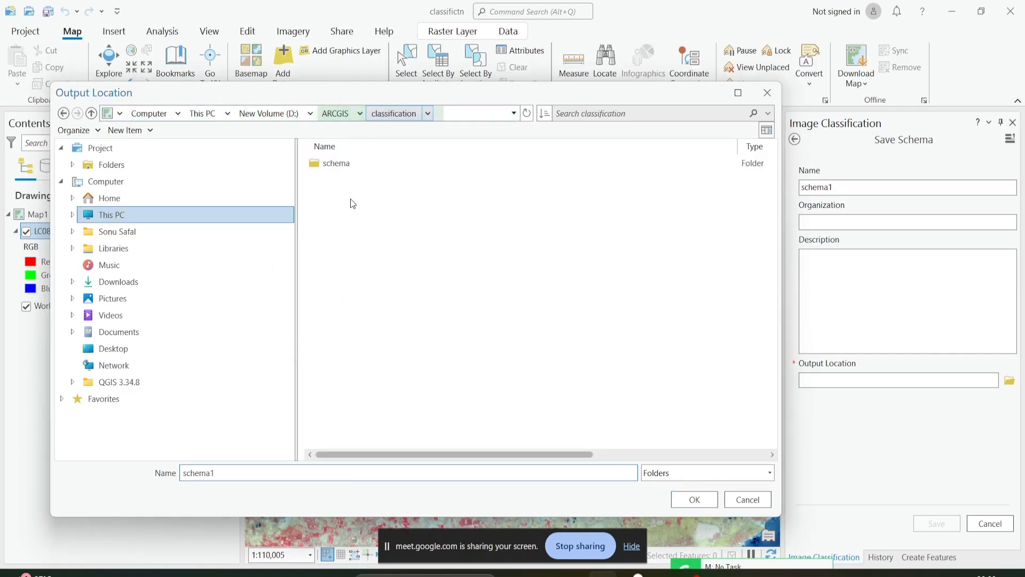
pyautogui.click(356, 167)
pyautogui.click(701, 502)
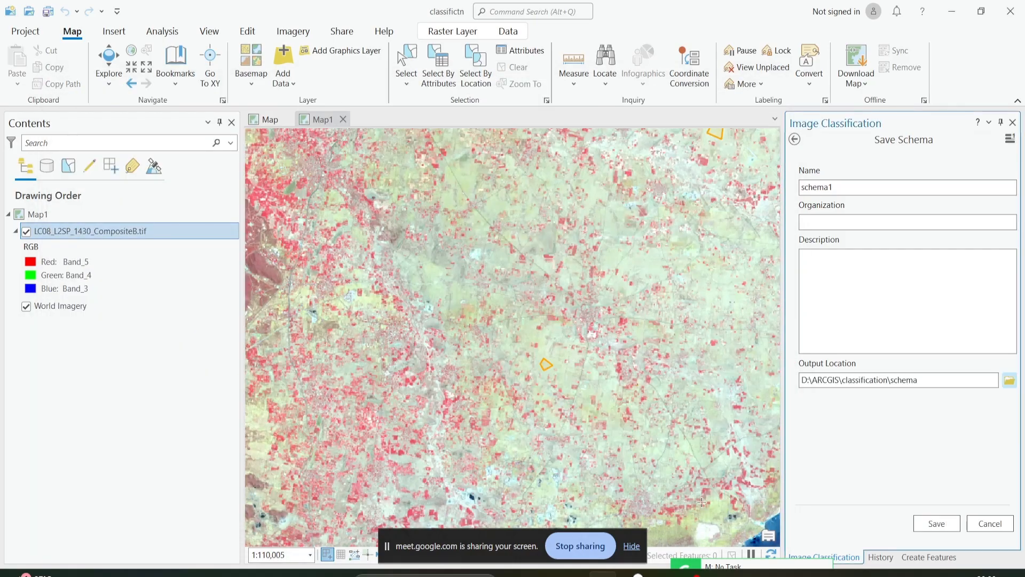
pyautogui.click(936, 523)
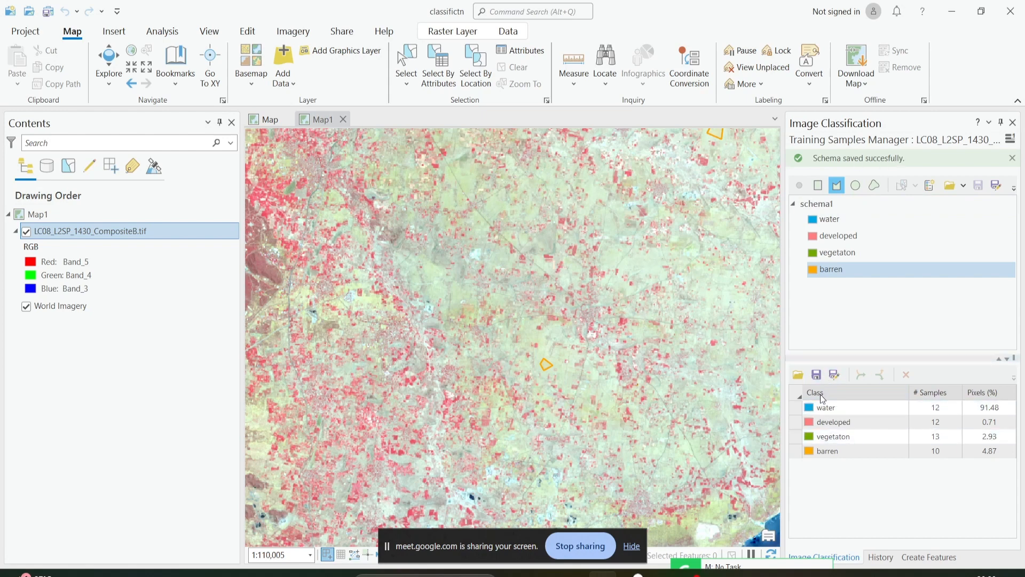
# Save the current training samples as classes3 in the D:\ARCGIS\classification\schema folder.
pyautogui.click(853, 457)
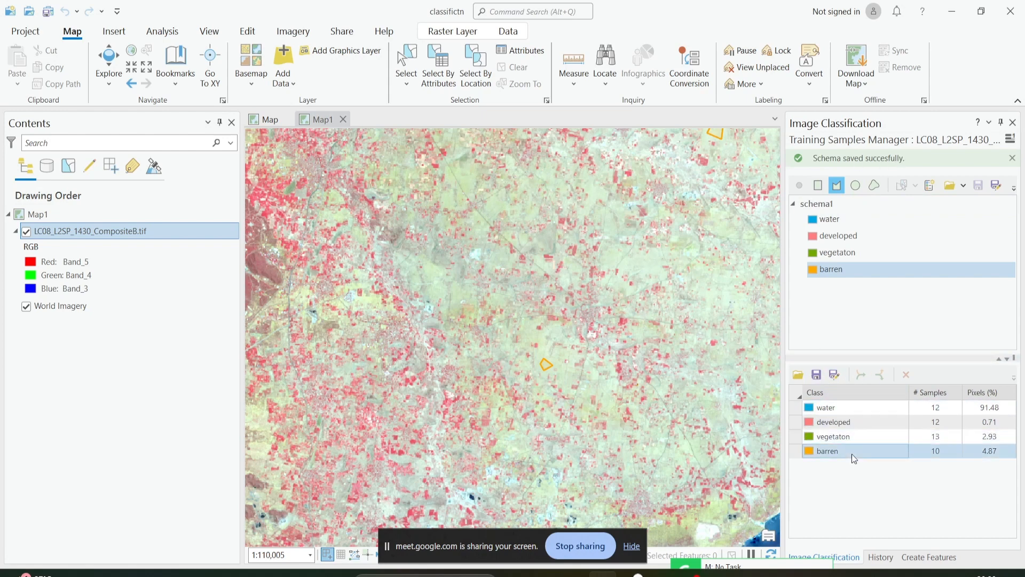
pyautogui.click(815, 376)
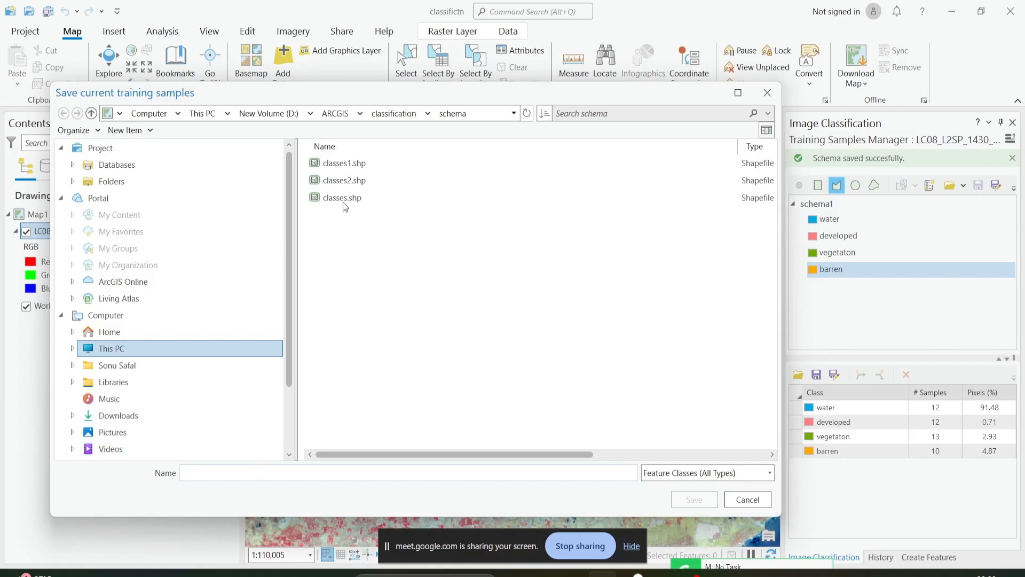
pyautogui.write('cl')
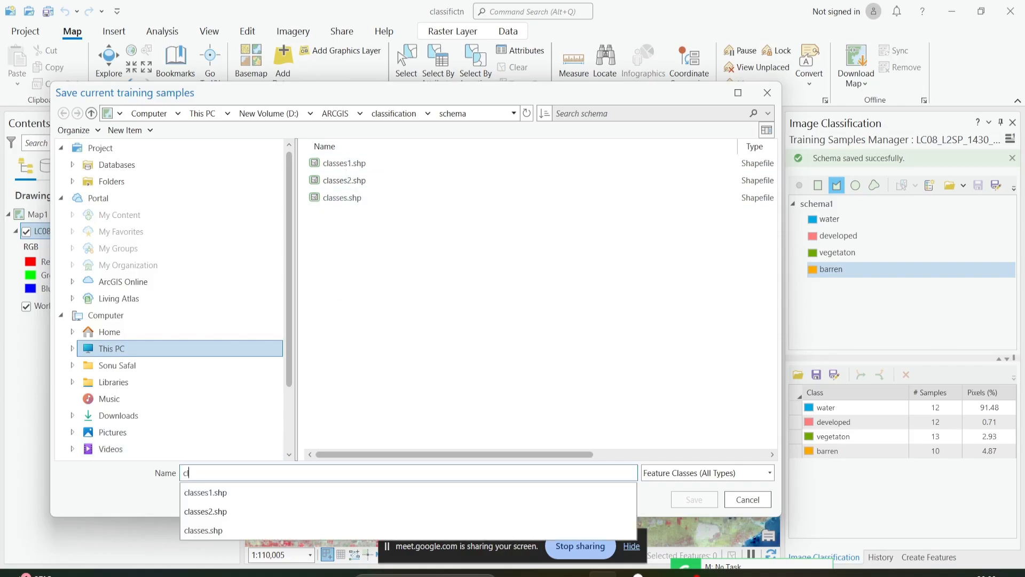
pyautogui.write('asses3')
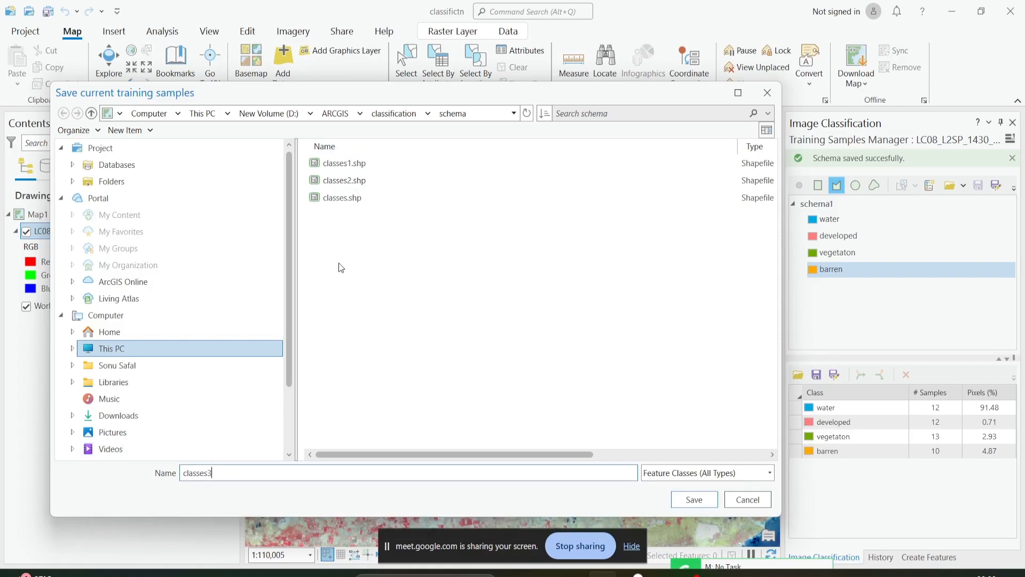
pyautogui.click(690, 498)
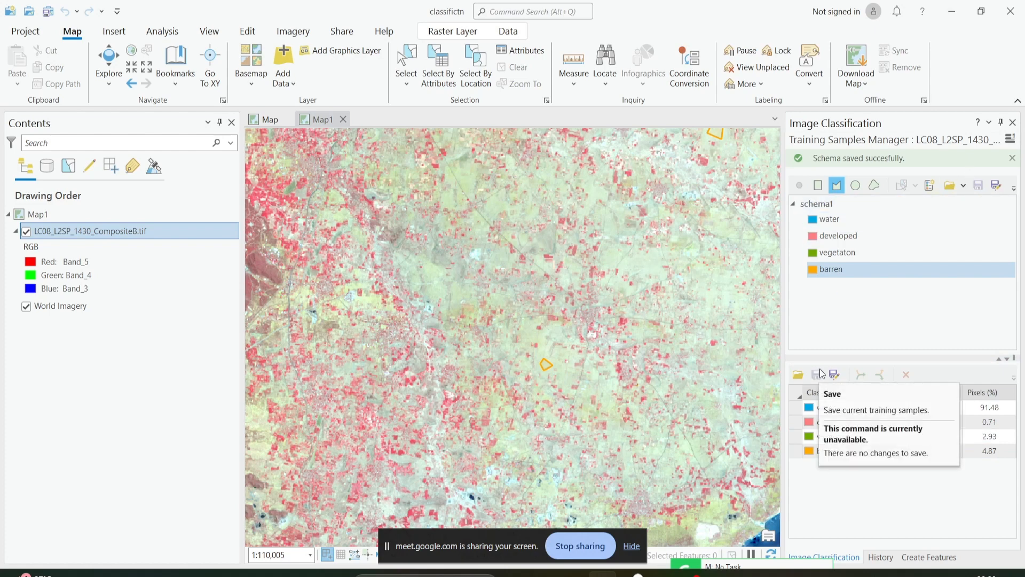
pyautogui.click(879, 434)
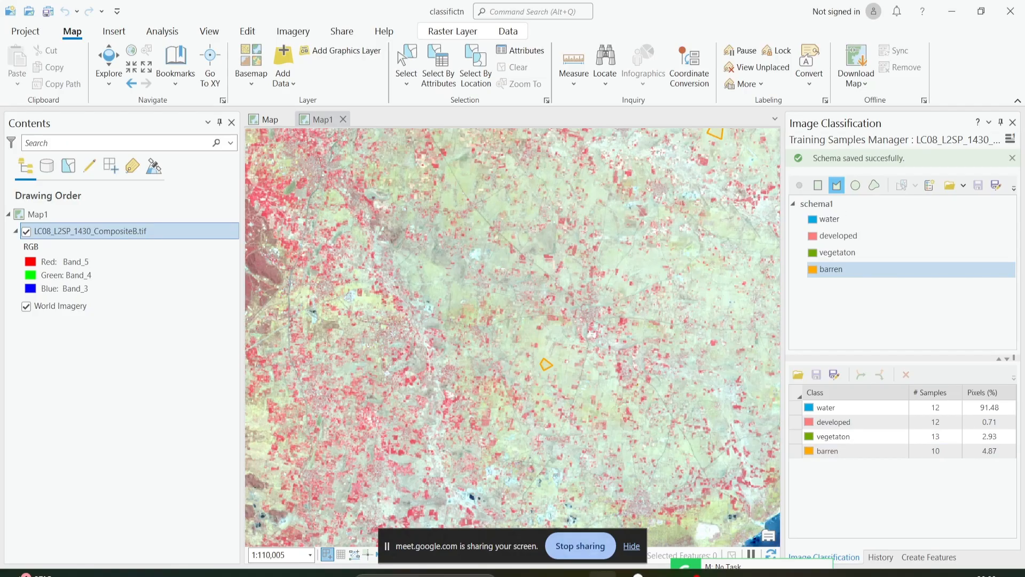
# Review the supervised classification slides in the classifictn PowerPoint presentation and return to ArcGIS Pro.
pyautogui.click(662, 572)
pyautogui.scroll(5, 577, 420)
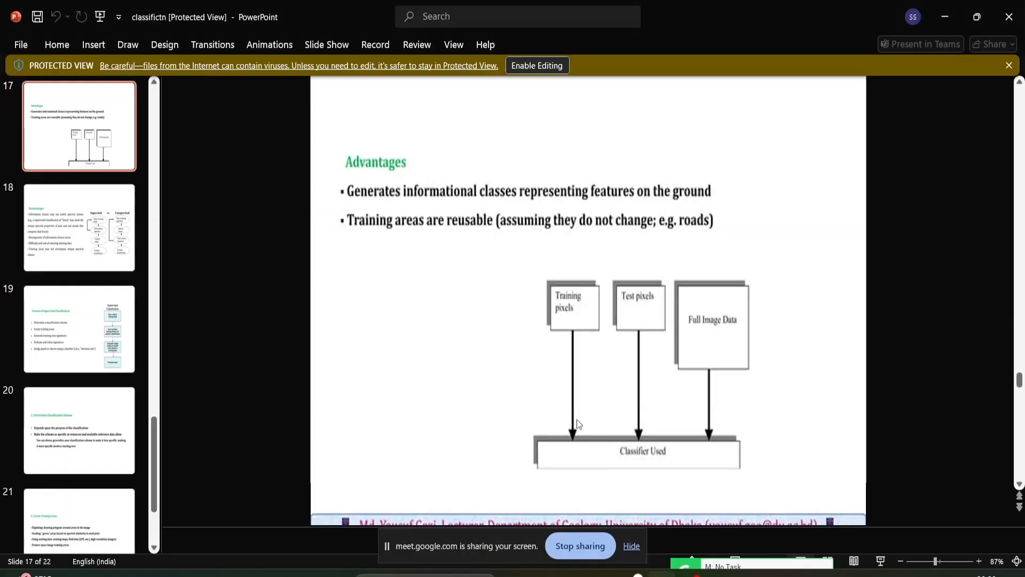
pyautogui.scroll(3, 577, 423)
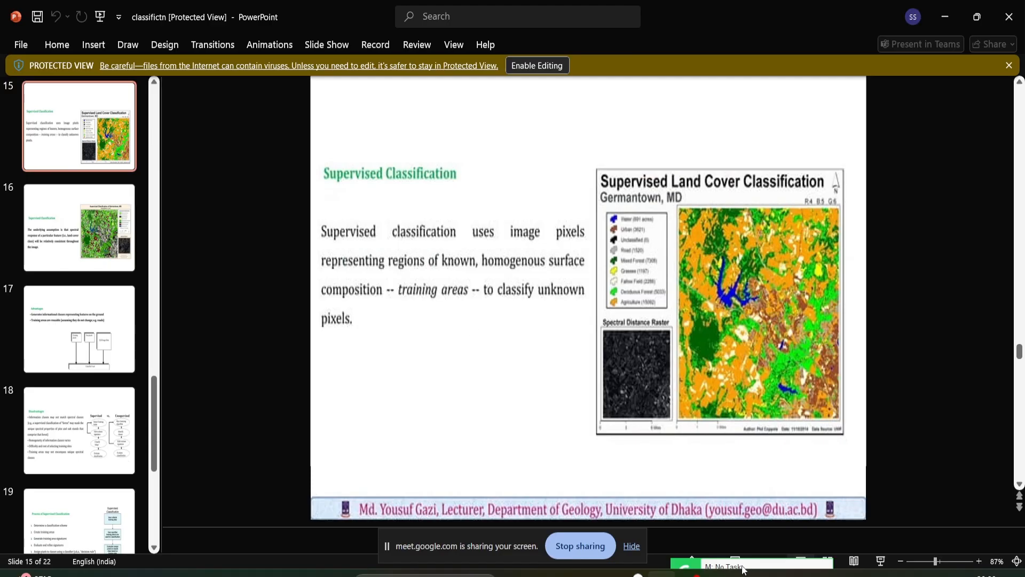
pyautogui.click(603, 573)
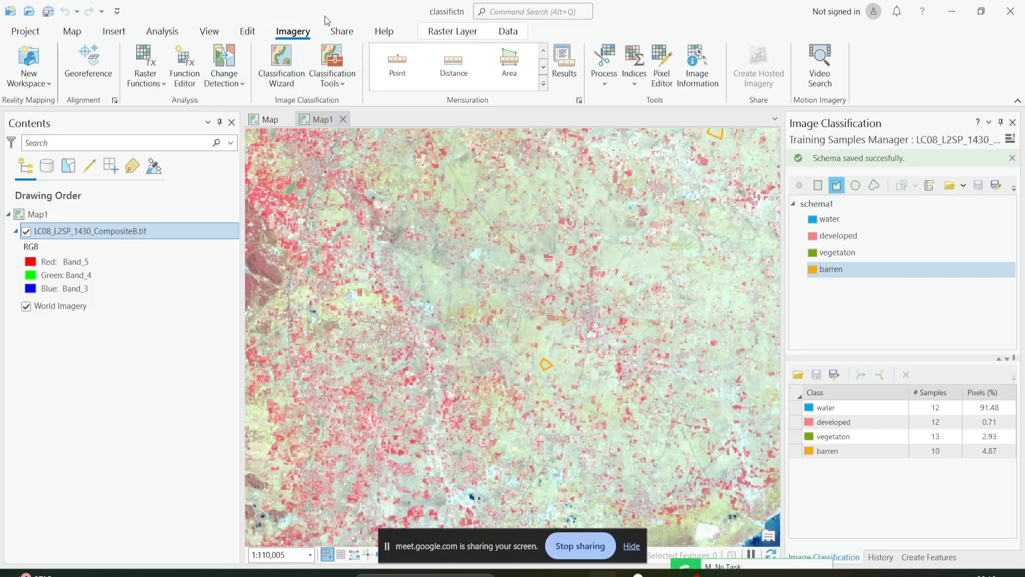
# Start the Classification Wizard with the Supervised classification method and the Pixel based classification type.
pyautogui.click(298, 81)
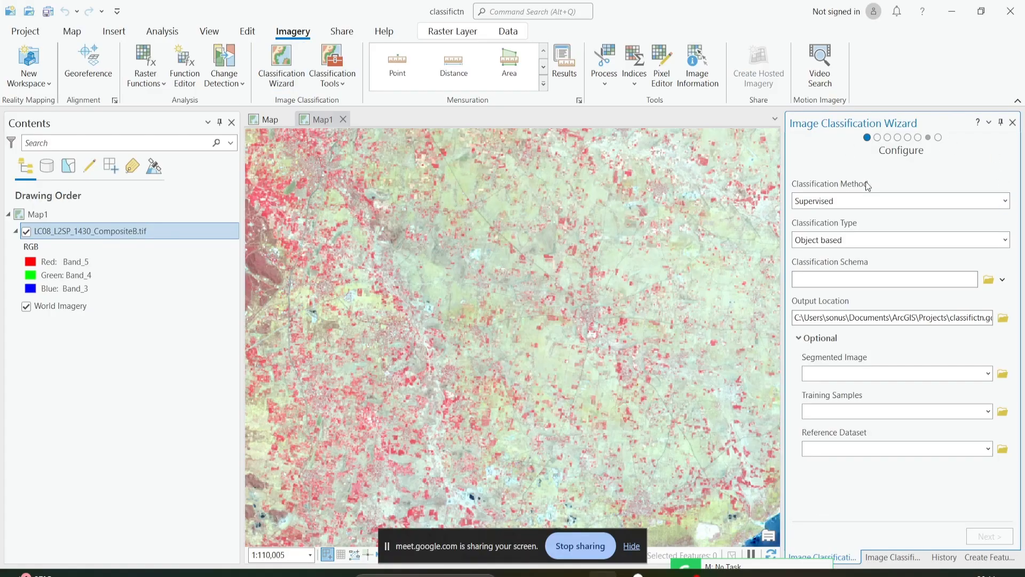
pyautogui.click(1003, 201)
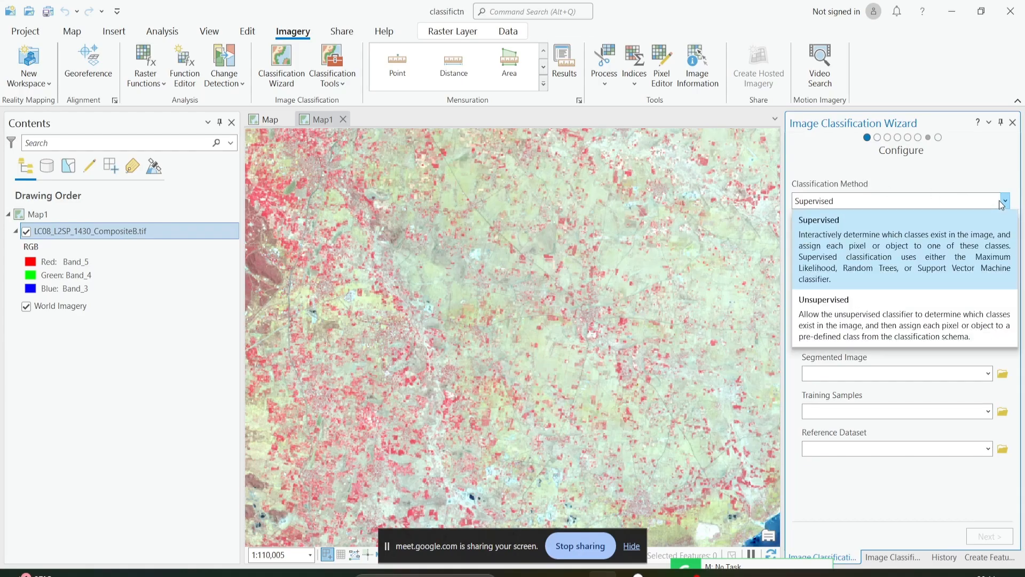
pyautogui.click(882, 250)
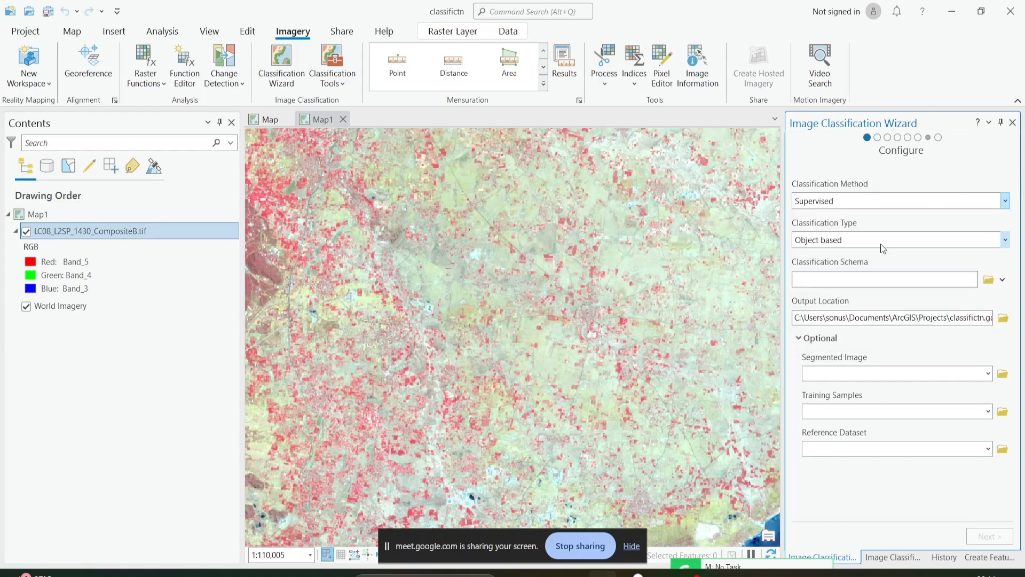
pyautogui.click(1003, 240)
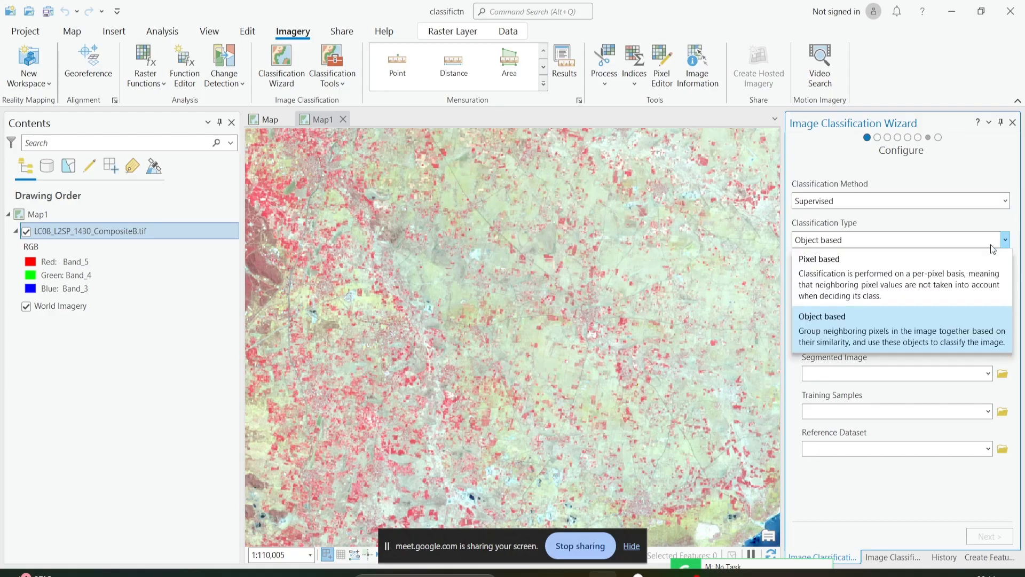
pyautogui.click(967, 274)
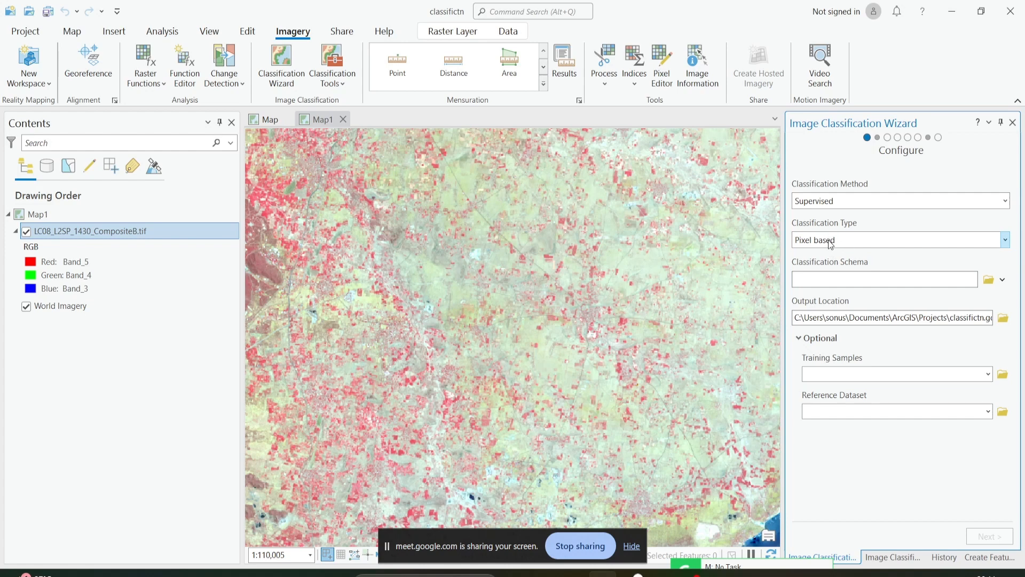
# Load schema1.ecs from the classification\schema folder as the wizard's classification schema.
pyautogui.click(990, 280)
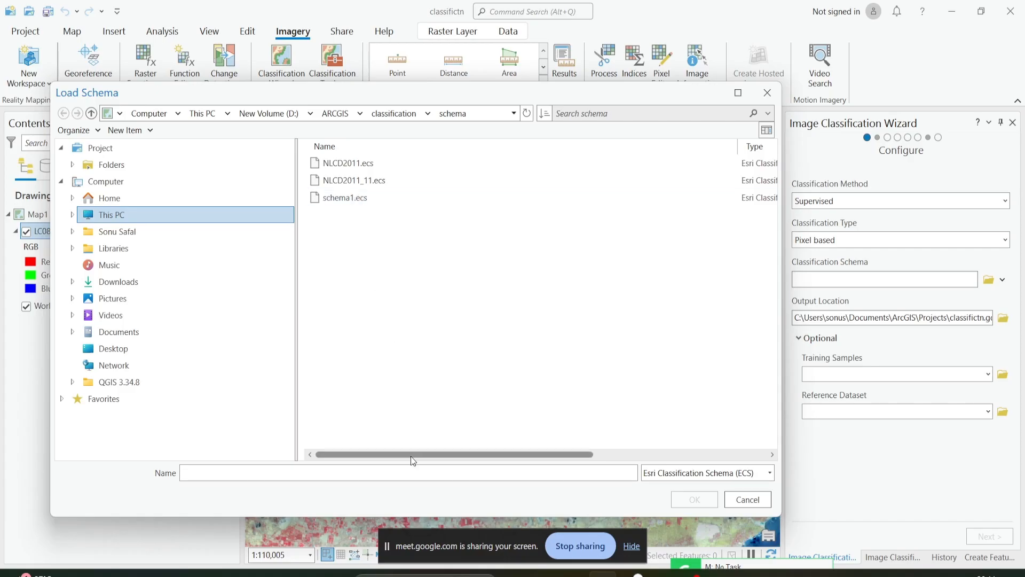
pyautogui.moveTo(411, 457); pyautogui.dragTo(587, 482)
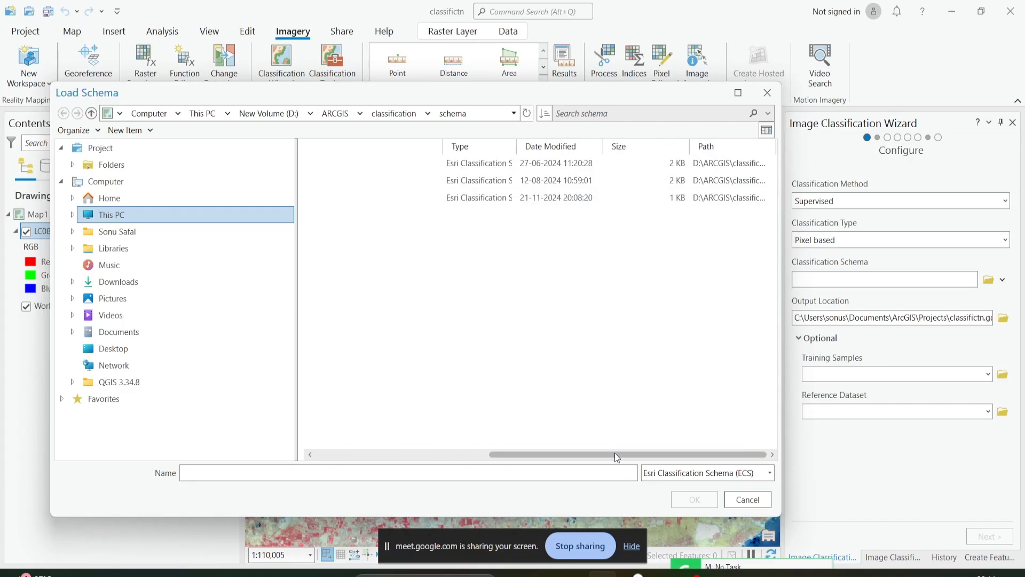
pyautogui.moveTo(614, 454); pyautogui.dragTo(348, 430)
pyautogui.doubleClick(341, 198)
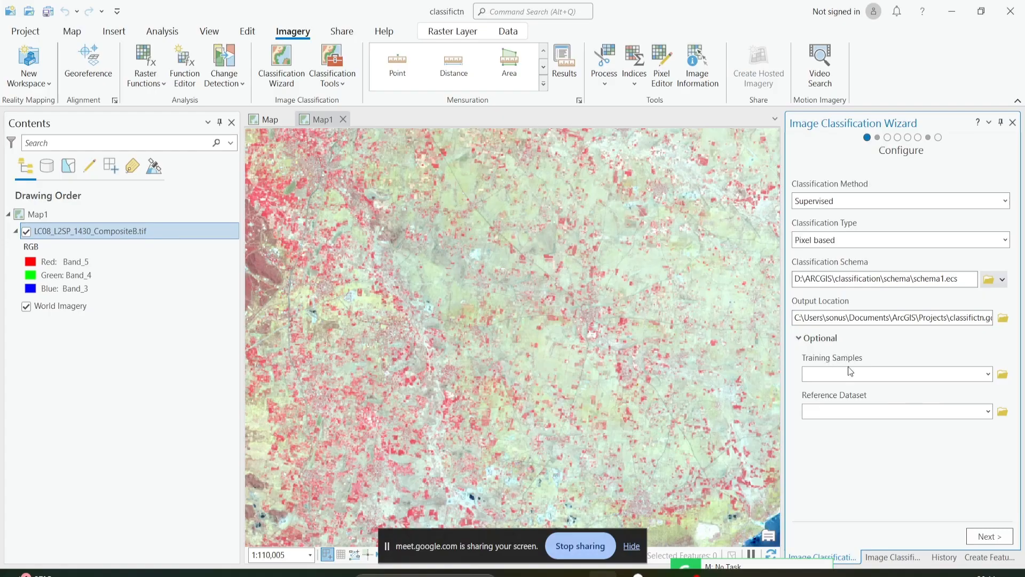
# Use classes3.shp as the wizard's training samples and continue to the Training Samples Manager.
pyautogui.click(1004, 375)
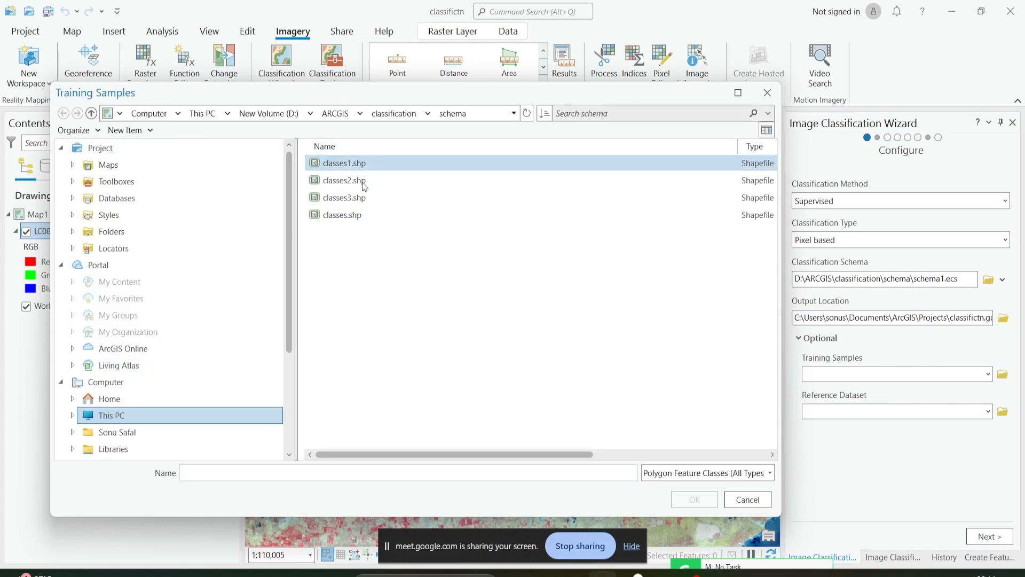
pyautogui.click(358, 198)
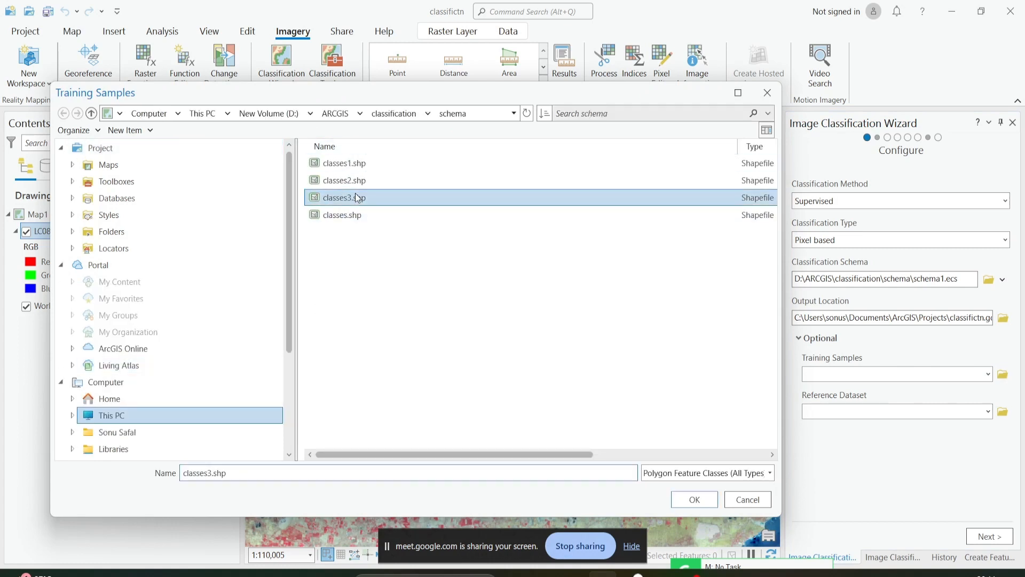
pyautogui.click(690, 500)
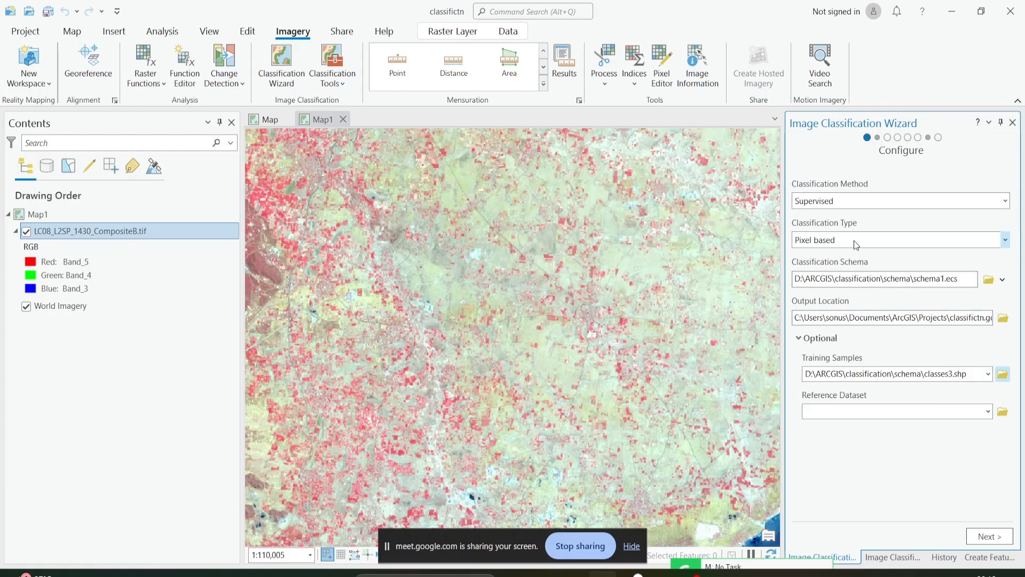
pyautogui.click(999, 540)
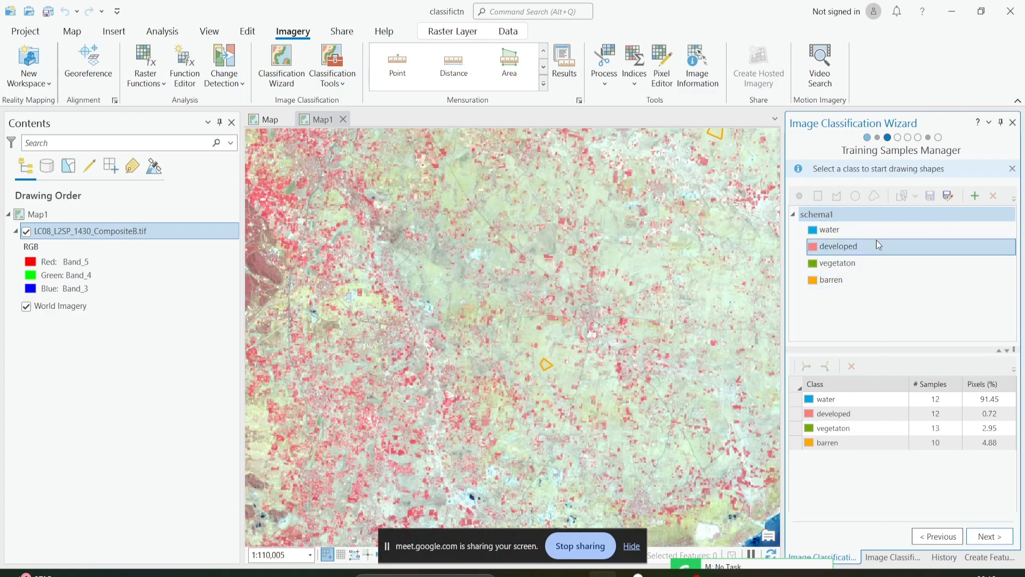
# Check the loaded training samples and the developed class in schema1, and proceed to the classifier training settings.
pyautogui.click(854, 428)
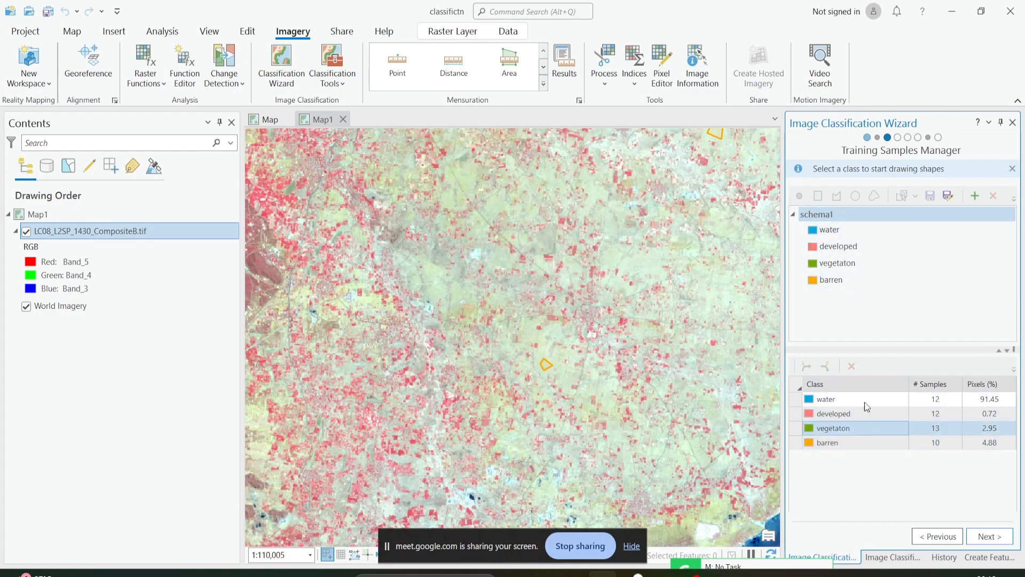
pyautogui.click(872, 414)
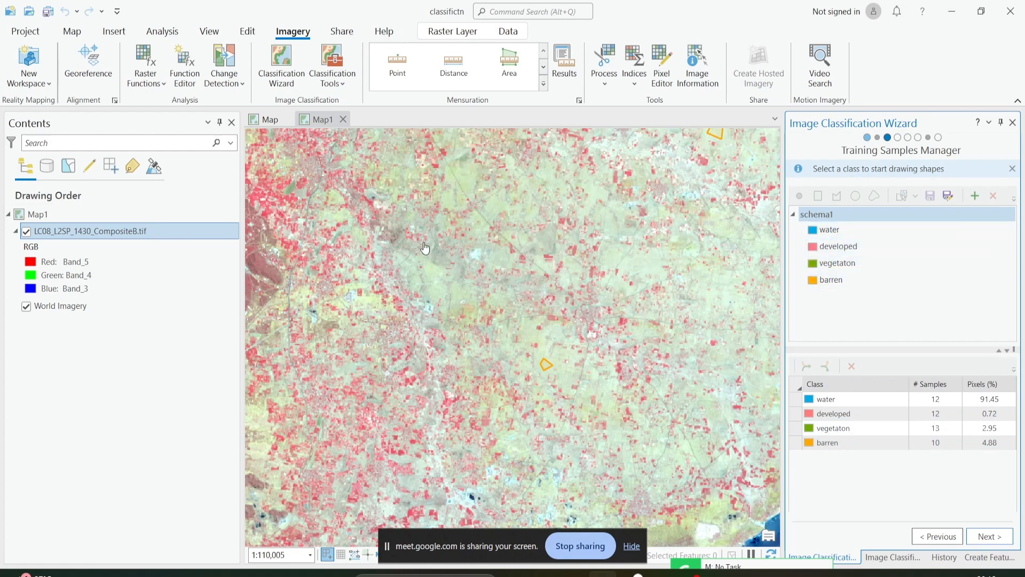
pyautogui.click(809, 246)
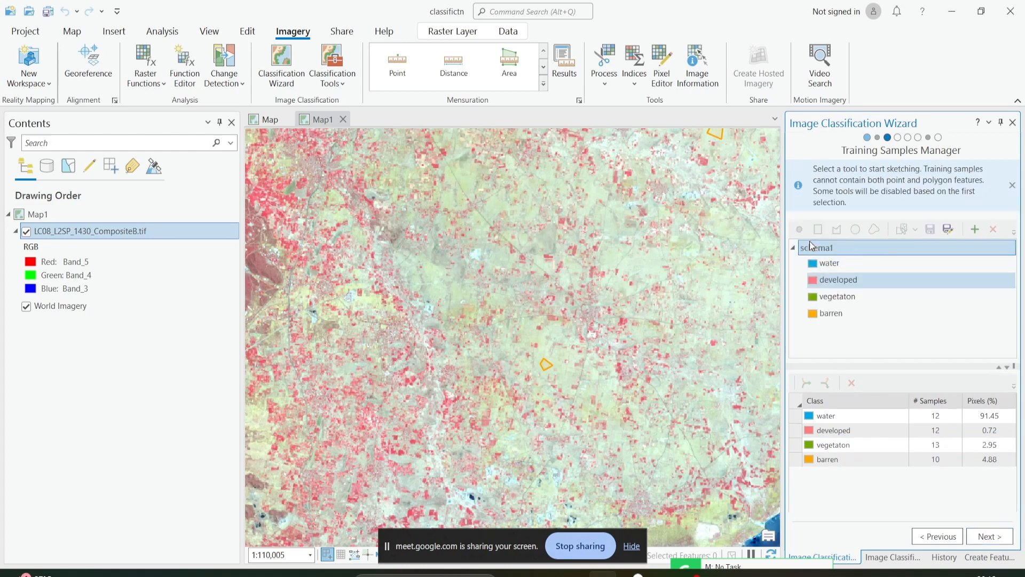
pyautogui.click(837, 229)
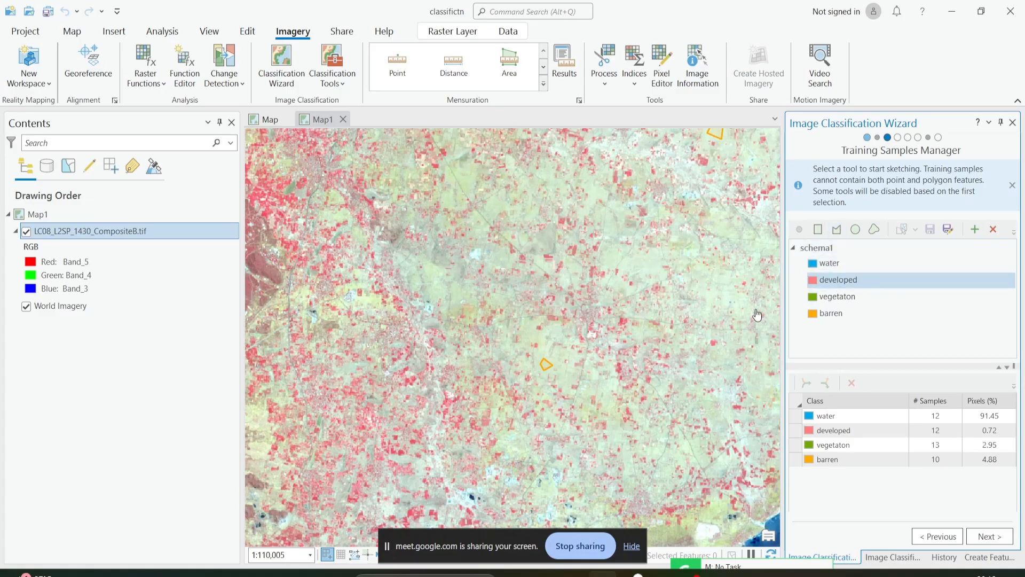
pyautogui.click(982, 536)
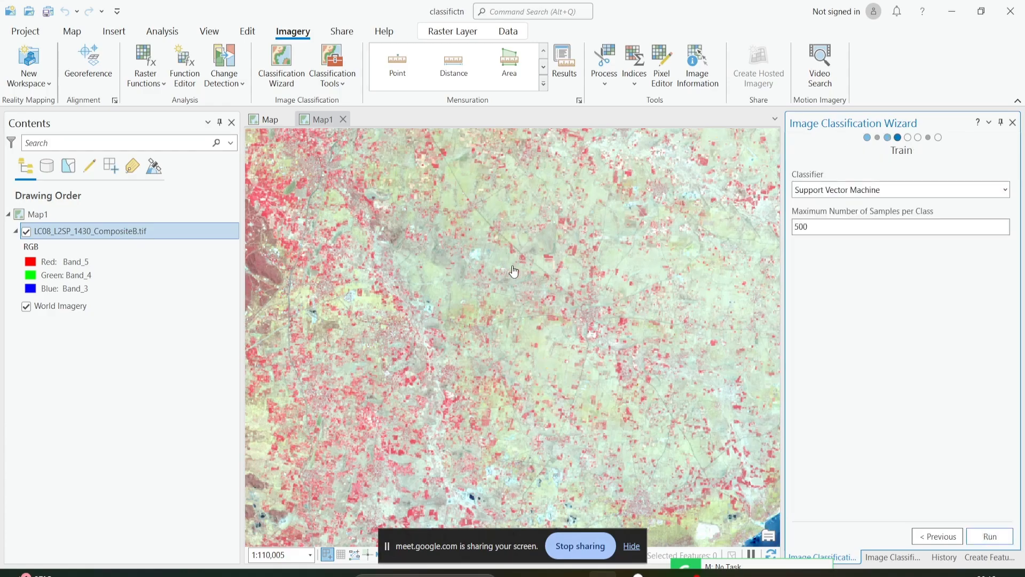
# Read the descriptions of the available classifiers, comparing Maximum Likelihood, Random Trees, Support Vector Machine and K-Nearest Neighbor.
pyautogui.click(1005, 190)
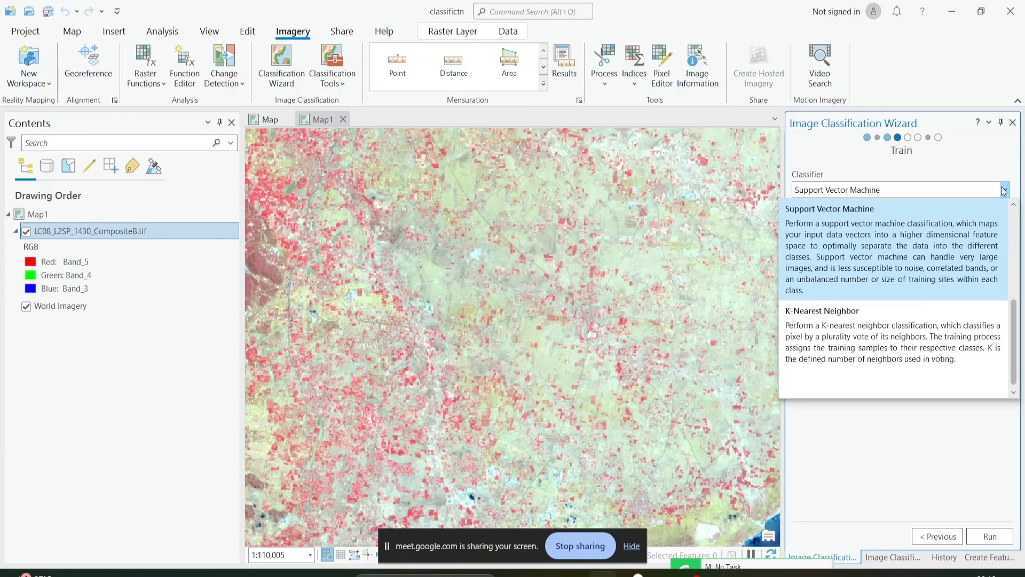
pyautogui.scroll(3, 939, 292)
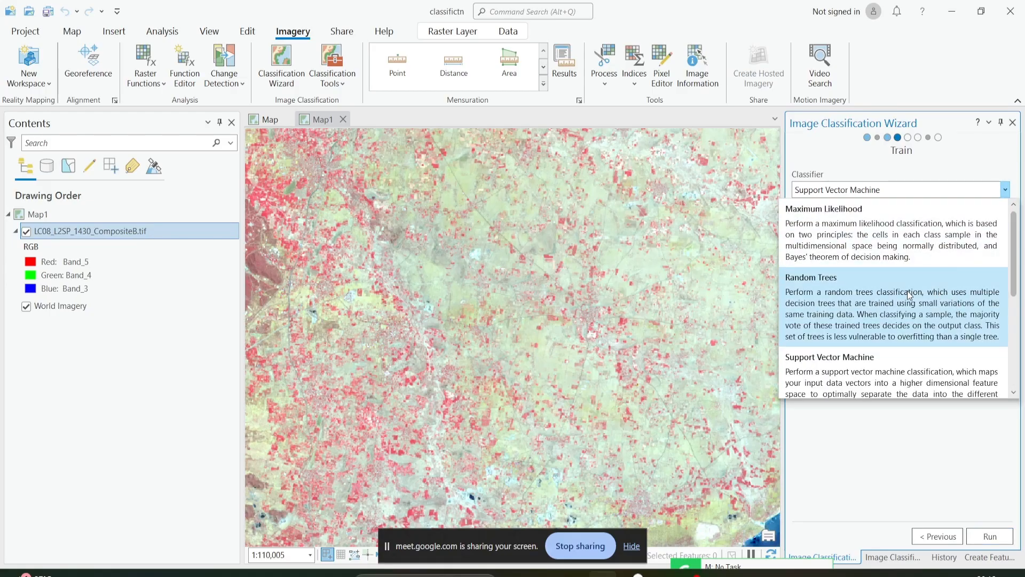
pyautogui.scroll(-3, 909, 295)
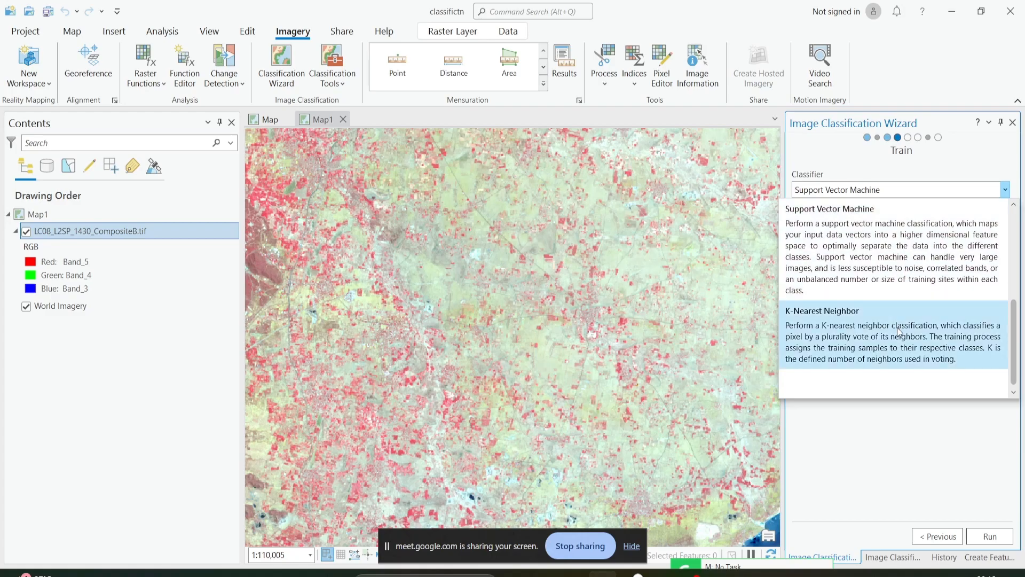
pyautogui.scroll(3, 898, 331)
pyautogui.scroll(-3, 962, 273)
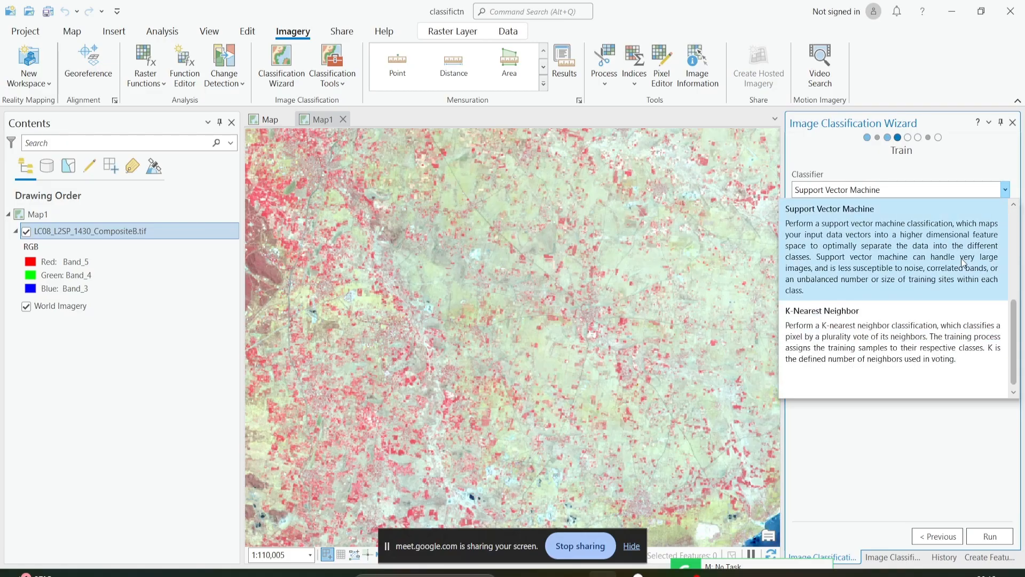
pyautogui.scroll(3, 964, 263)
pyautogui.scroll(-3, 964, 264)
pyautogui.scroll(3, 963, 266)
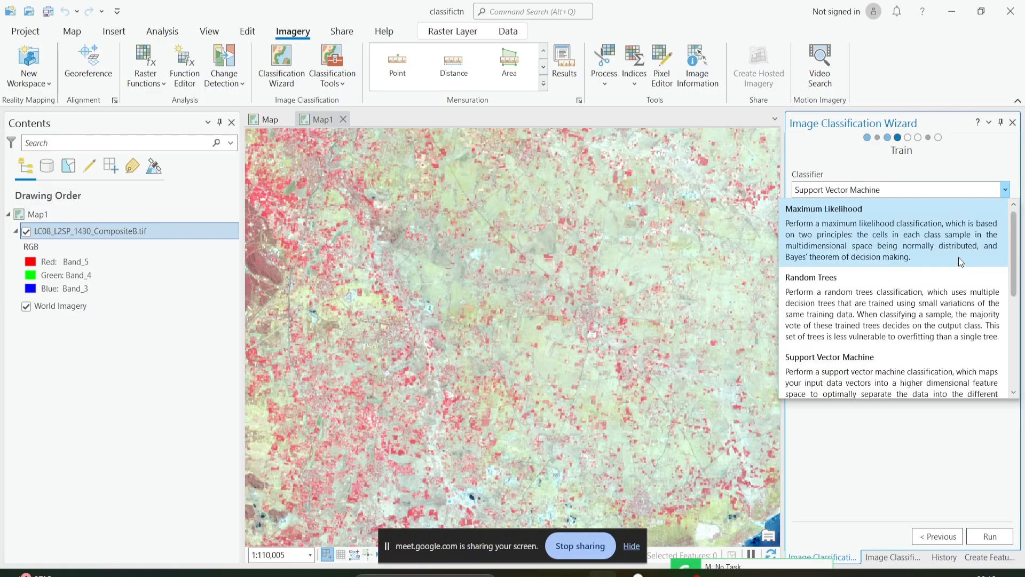
pyautogui.scroll(-3, 961, 262)
pyautogui.scroll(3, 951, 320)
pyautogui.scroll(-2, 1017, 270)
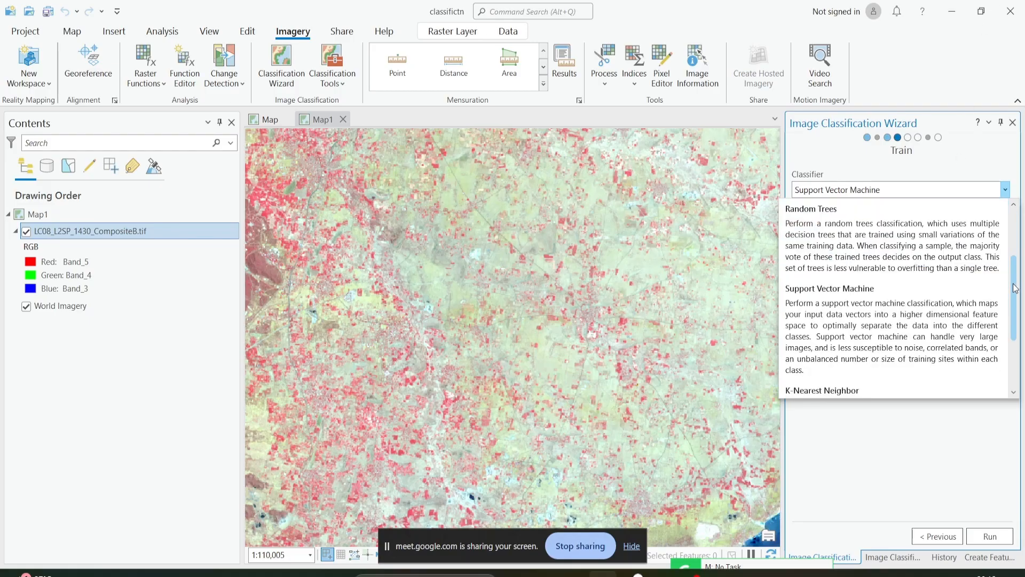
pyautogui.scroll(-1, 1003, 331)
pyautogui.scroll(2, 886, 291)
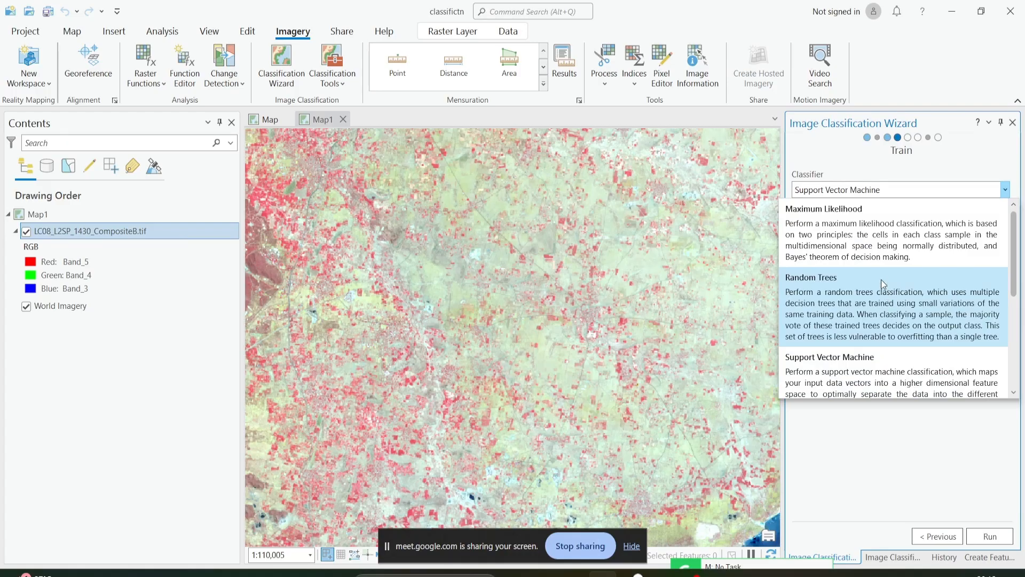
pyautogui.scroll(-2, 882, 280)
pyautogui.scroll(2, 881, 280)
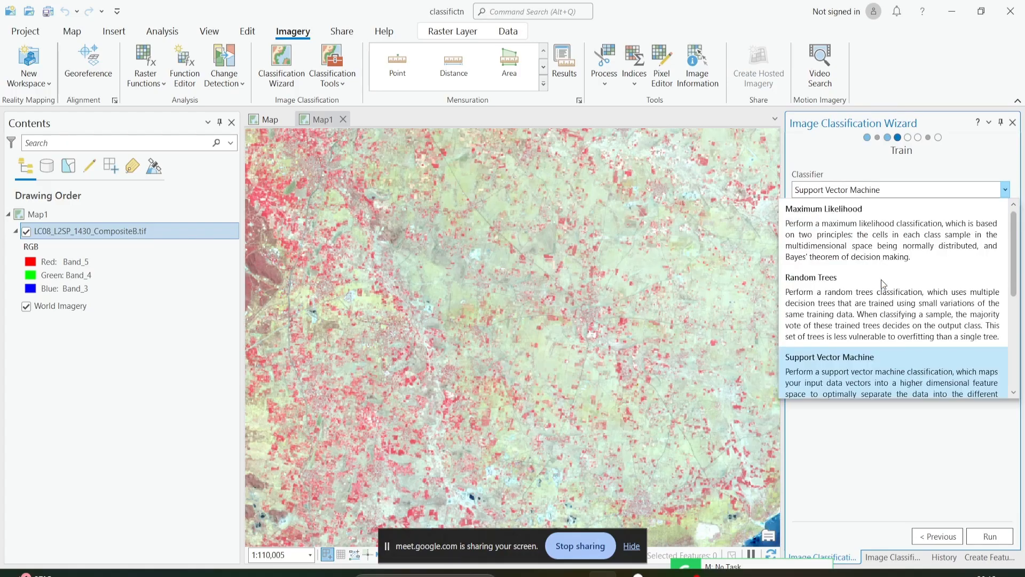
pyautogui.scroll(-2, 881, 280)
pyautogui.scroll(2, 881, 281)
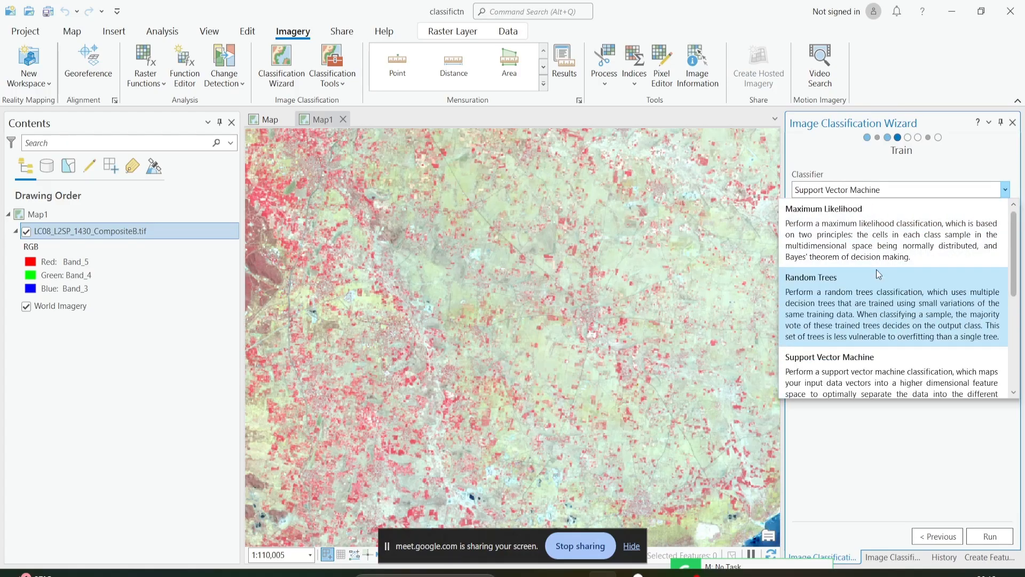
pyautogui.scroll(-2, 878, 274)
pyautogui.scroll(2, 879, 274)
pyautogui.scroll(-2, 873, 230)
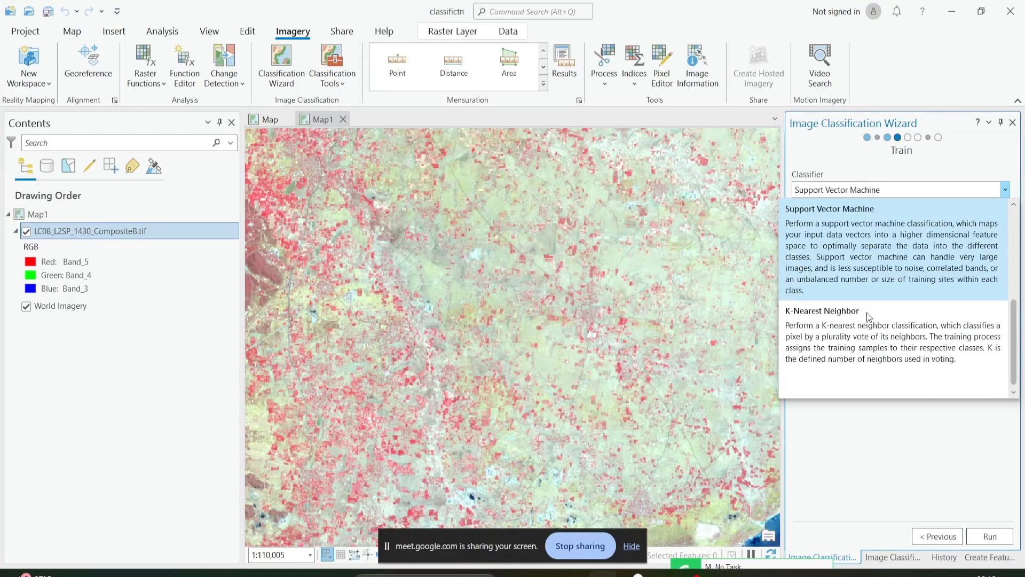
pyautogui.scroll(2, 870, 251)
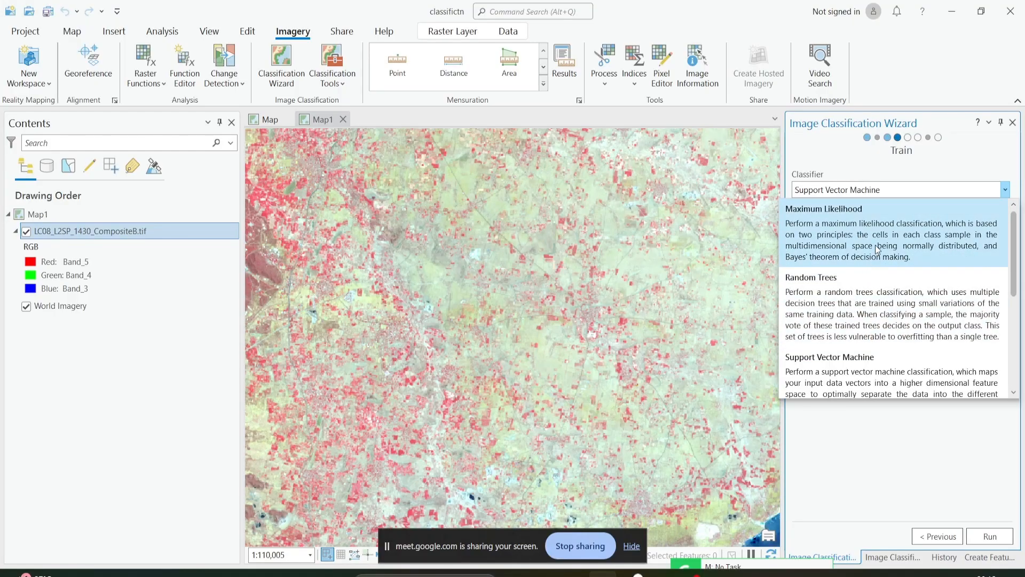
pyautogui.scroll(-2, 876, 244)
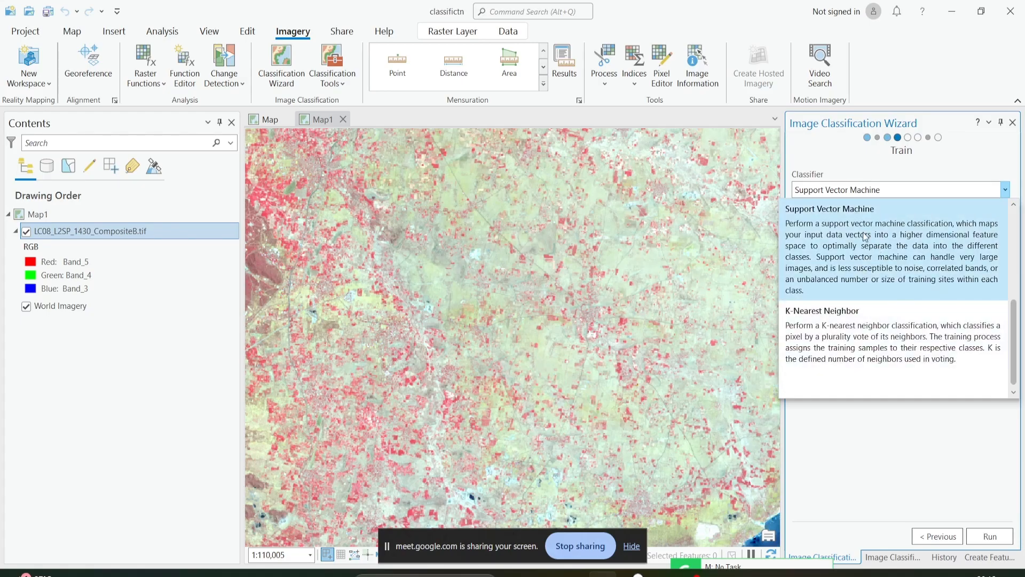
pyautogui.scroll(2, 891, 301)
pyautogui.scroll(-2, 892, 299)
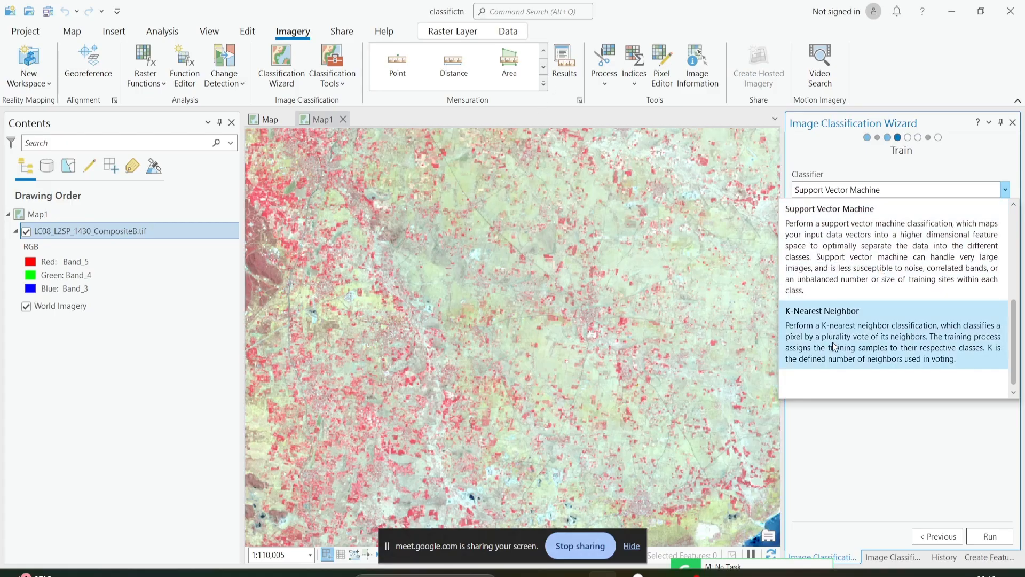
# Train the Support Vector Machine classifier, keeping the maximum number of samples per class at 500.
pyautogui.click(866, 290)
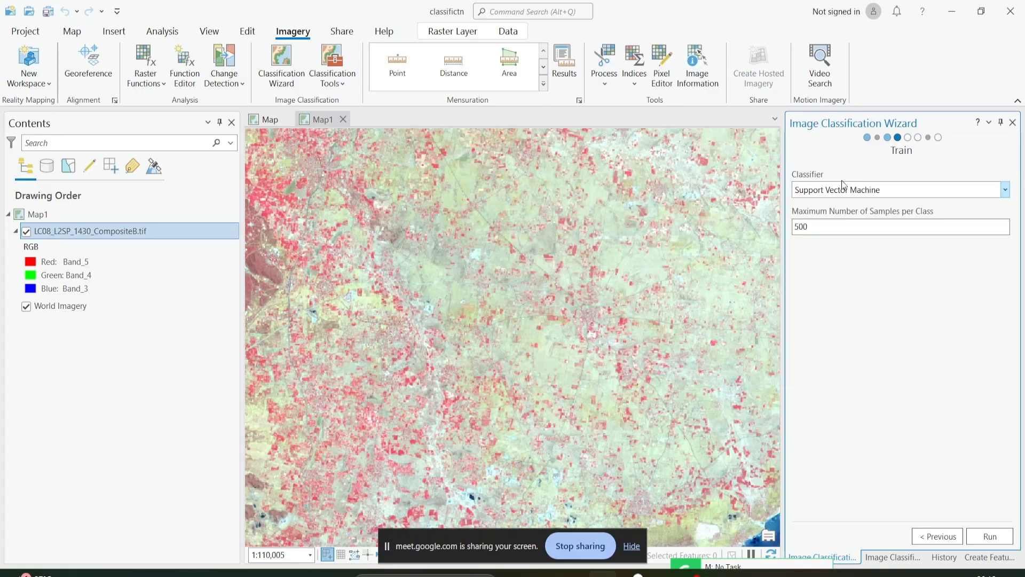
pyautogui.doubleClick(807, 227)
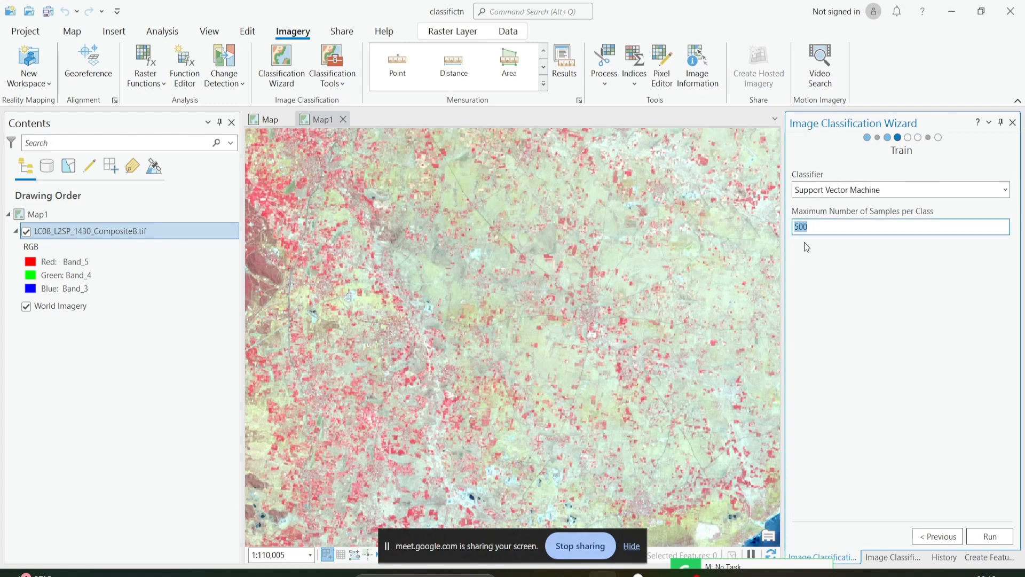
pyautogui.click(819, 226)
pyautogui.moveTo(820, 227); pyautogui.dragTo(780, 227)
pyautogui.click(823, 231)
pyautogui.moveTo(818, 227); pyautogui.dragTo(765, 238)
pyautogui.click(848, 224)
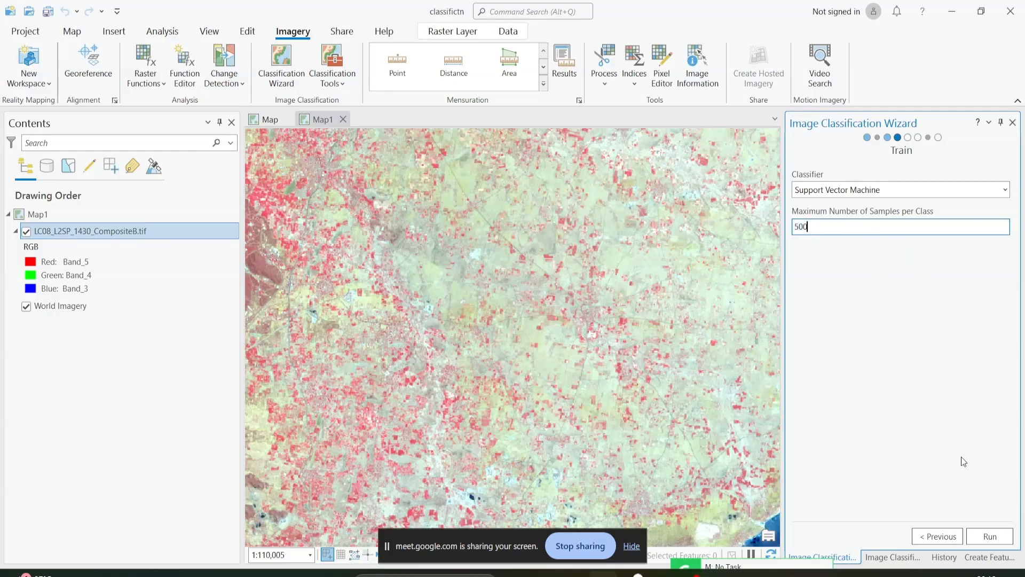
pyautogui.click(990, 537)
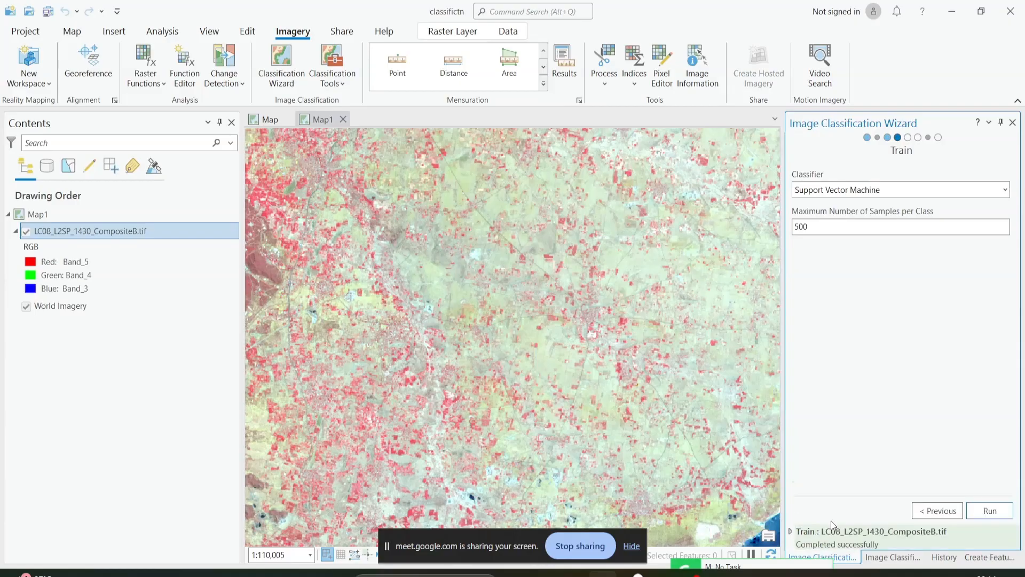
# Examine the 500-sample classification preview over the wider scene, covering the coast and the inland areas.
pyautogui.scroll(-2, 614, 415)
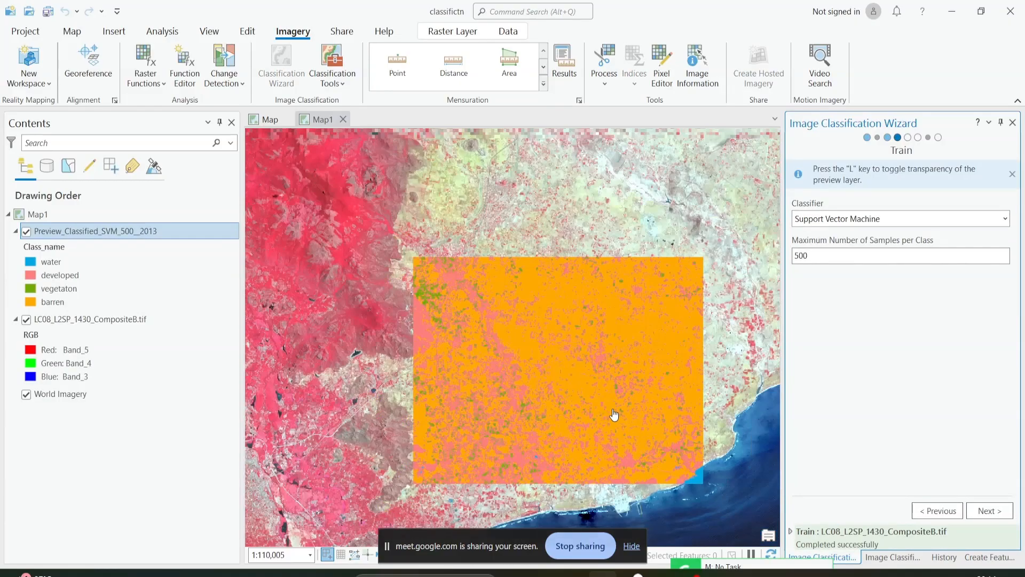
pyautogui.scroll(-2, 615, 415)
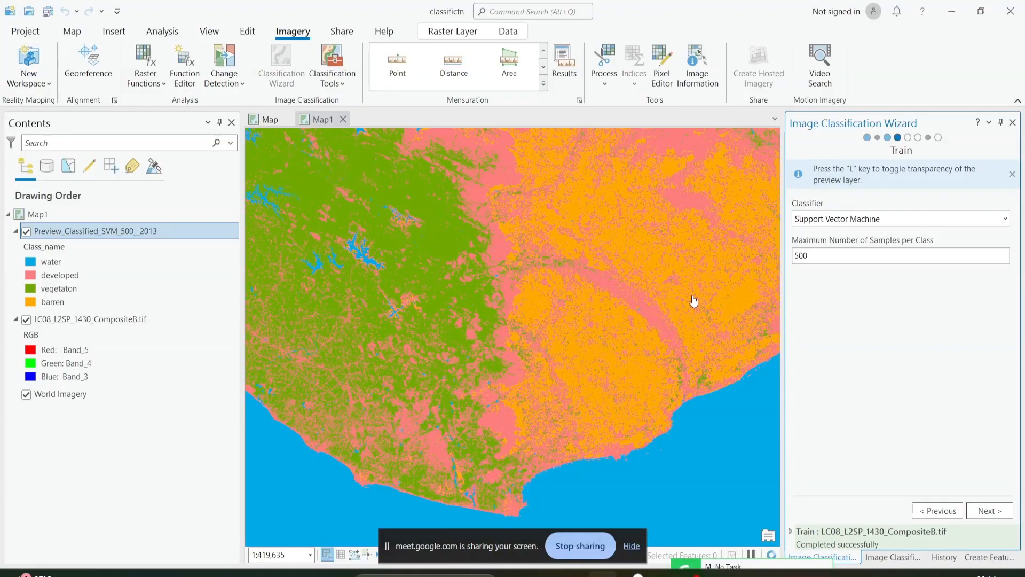
pyautogui.scroll(-3, 521, 299)
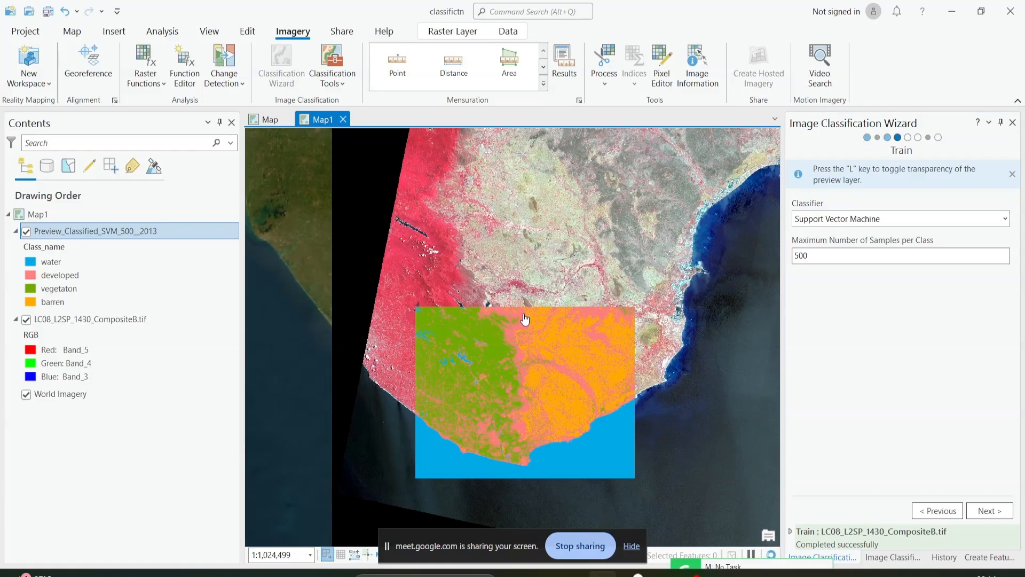
pyautogui.scroll(2, 525, 319)
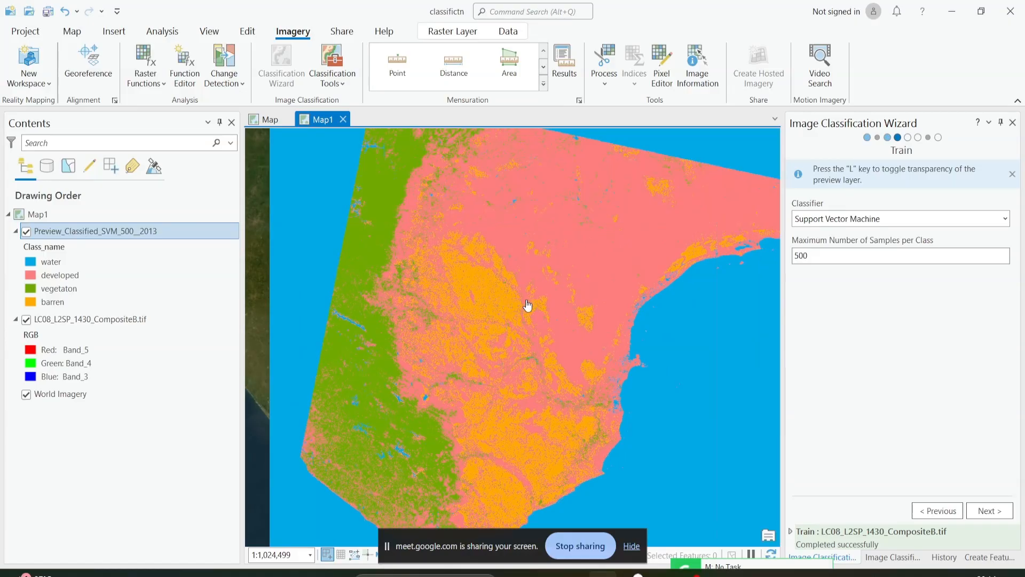
pyautogui.scroll(2, 537, 289)
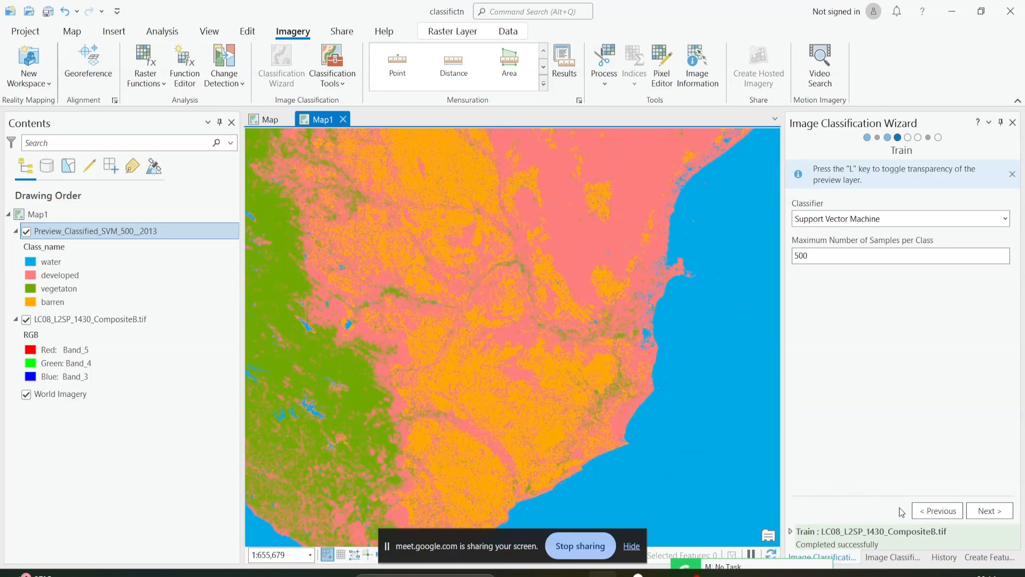
# Go back to the Training Samples Manager, select the developed class in schema1, and return to the training settings.
pyautogui.click(935, 510)
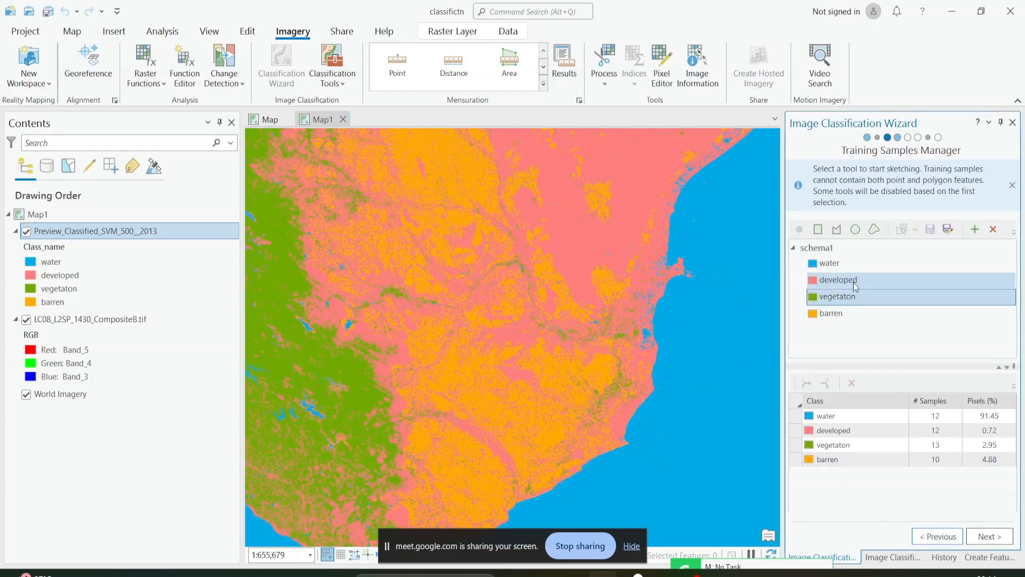
pyautogui.click(855, 283)
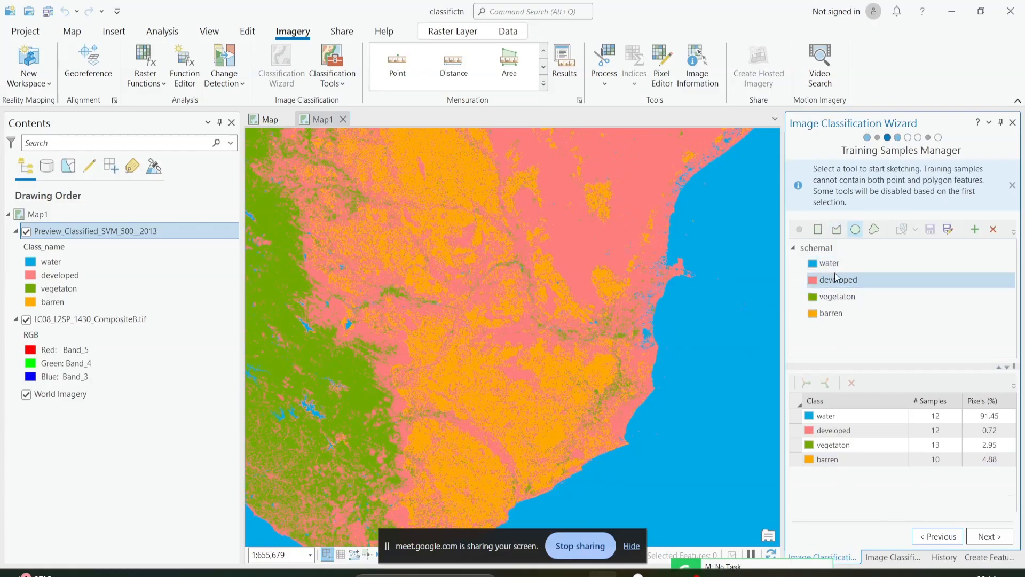
pyautogui.click(975, 535)
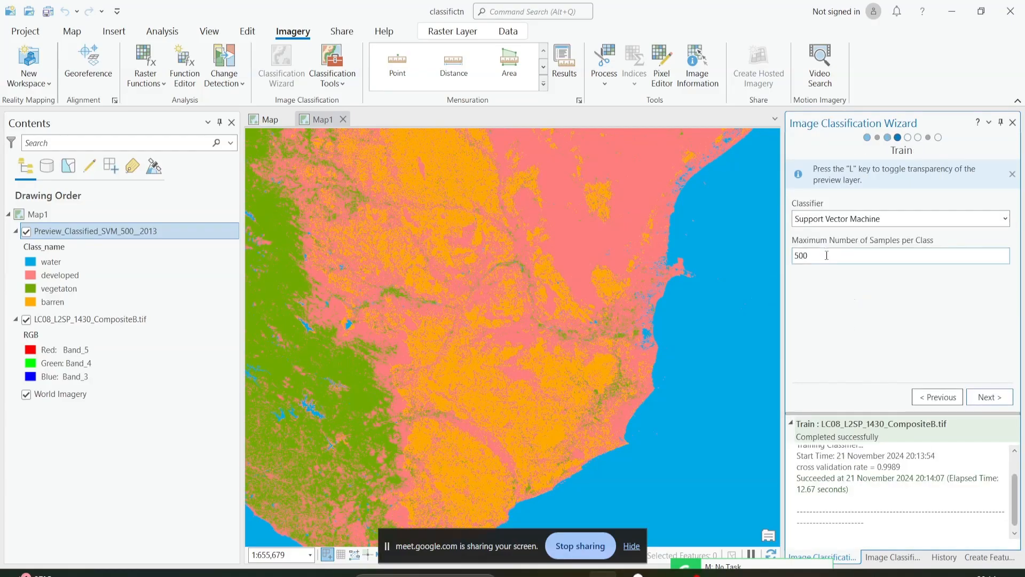
# Set the maximum number of samples per class to 250 and retrain the Support Vector Machine classifier.
pyautogui.moveTo(826, 255); pyautogui.dragTo(771, 258)
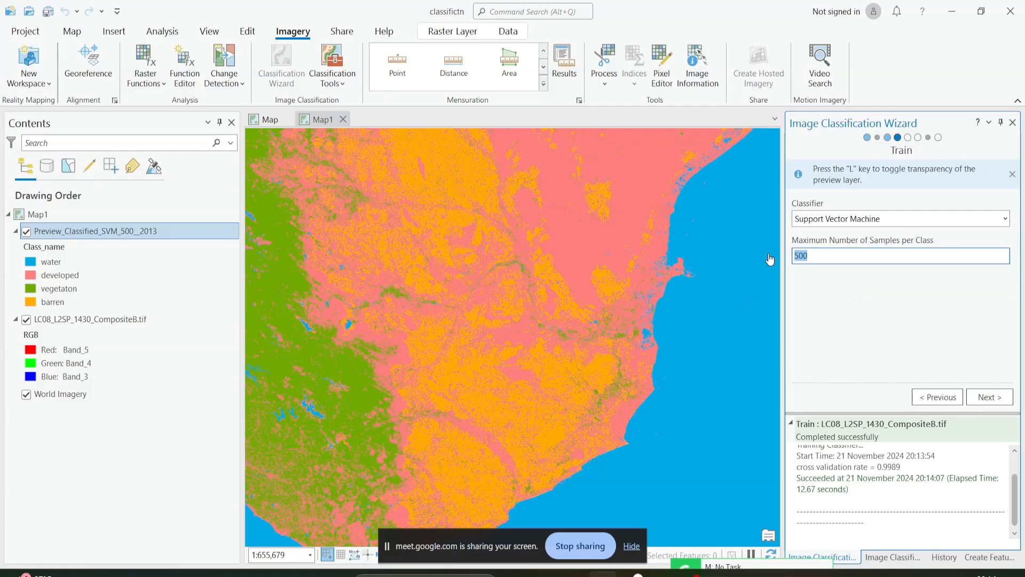
pyautogui.write('250')
pyautogui.click(974, 394)
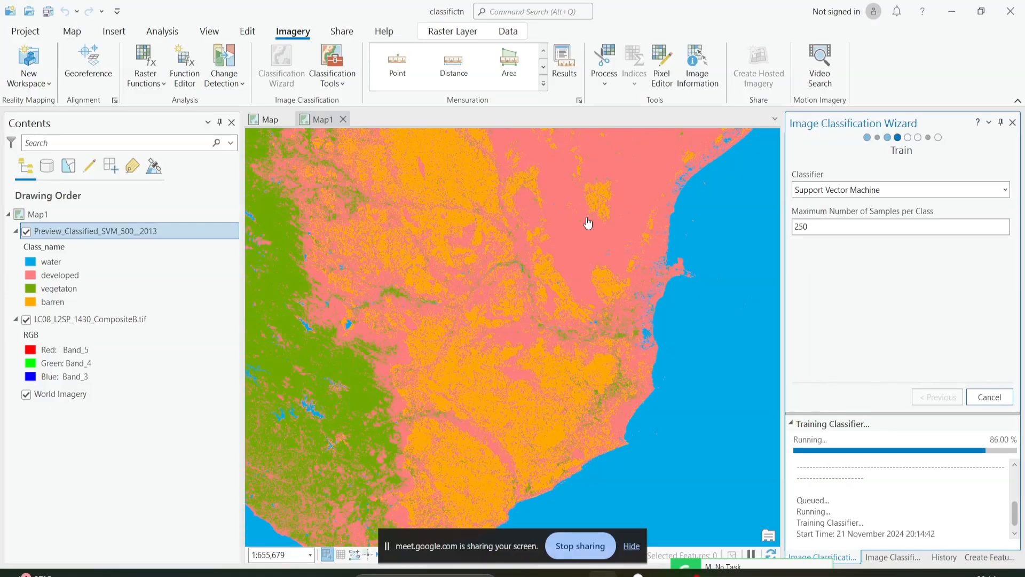
# Compare the 250-sample and 500-sample preview layers over a wider extent by switching their visibility off and on.
pyautogui.scroll(-1, 587, 277)
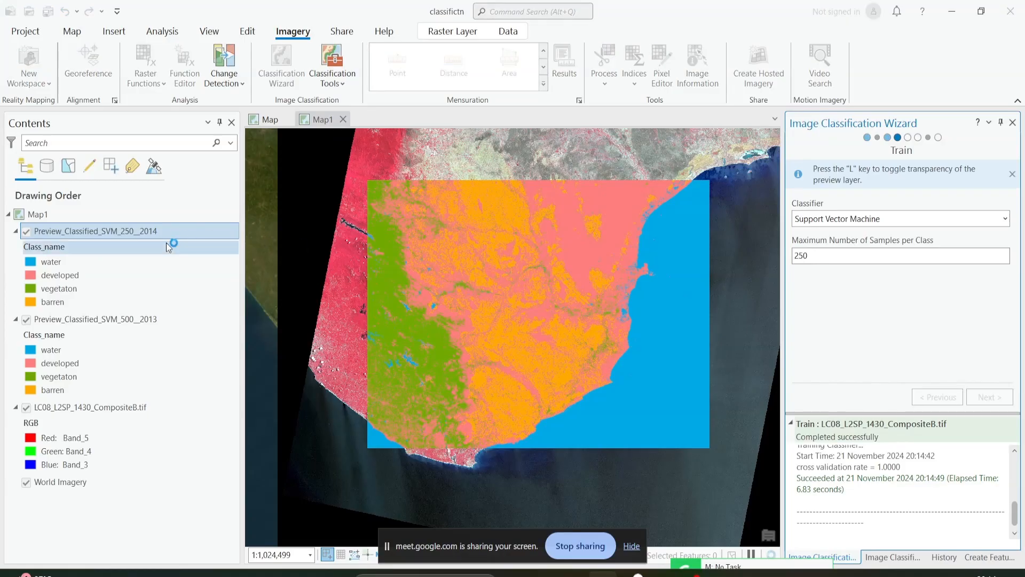
pyautogui.click(26, 232)
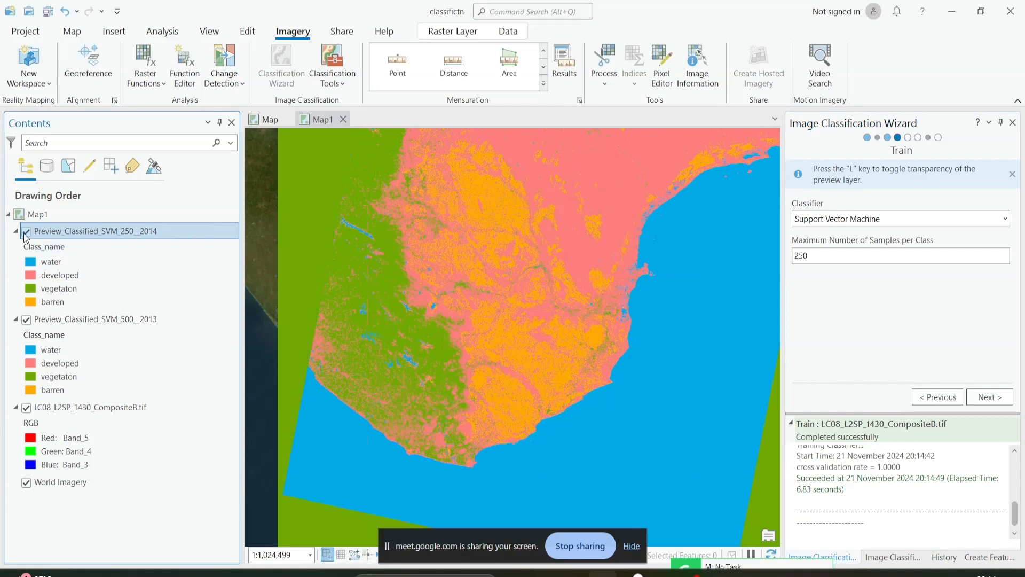
pyautogui.click(26, 233)
pyautogui.click(26, 320)
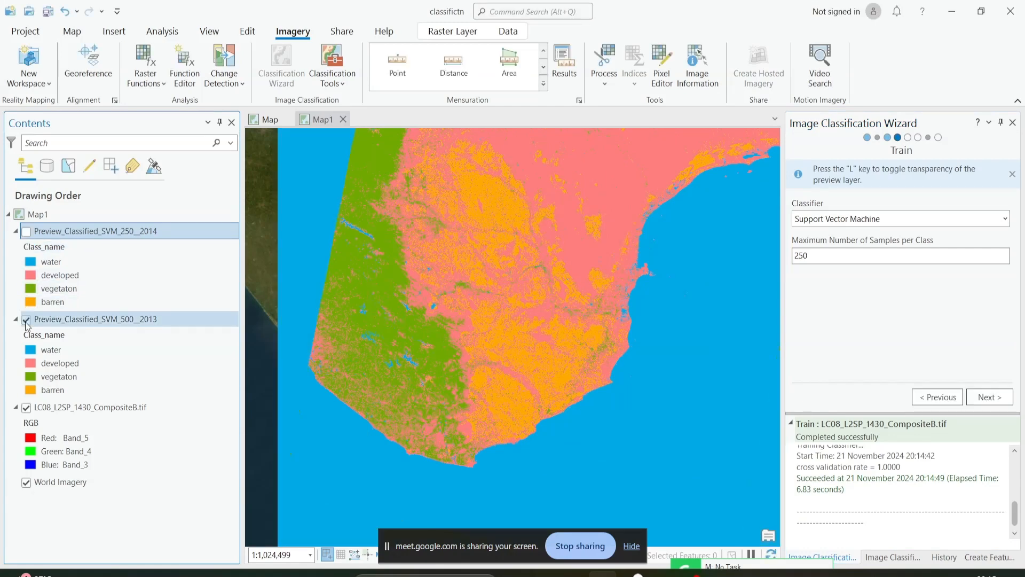
pyautogui.click(26, 320)
pyautogui.click(26, 231)
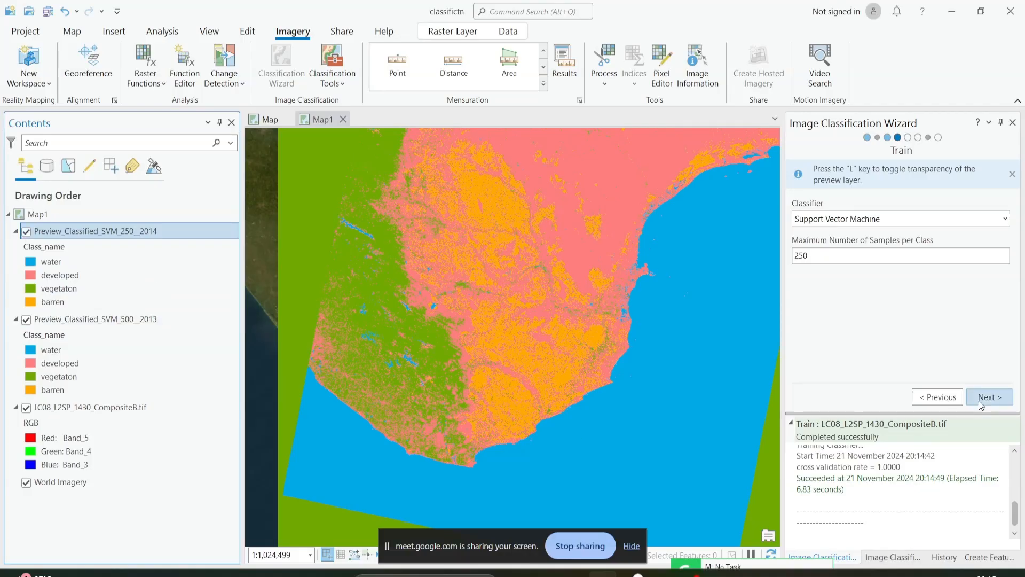
pyautogui.scroll(1, 568, 327)
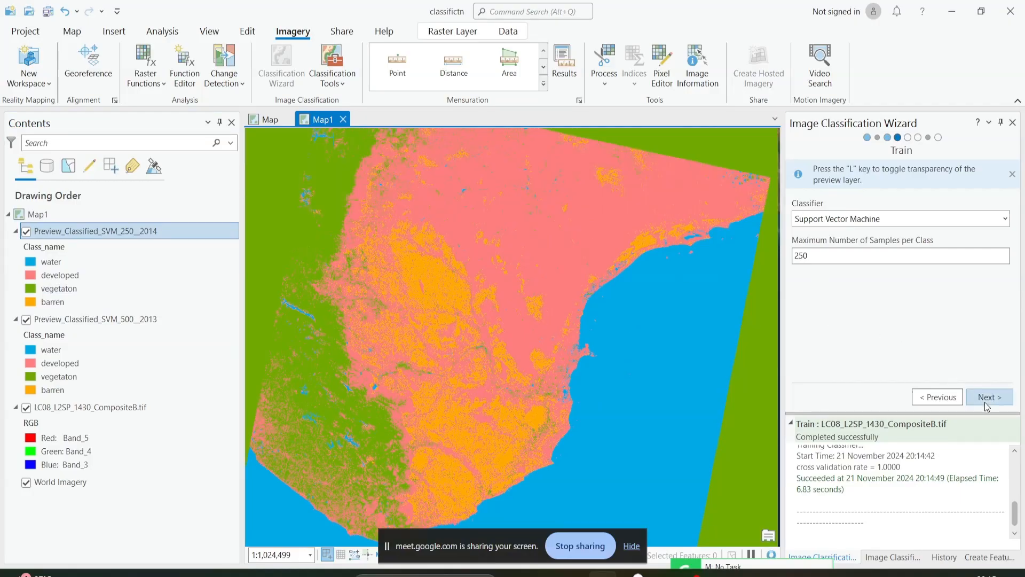
# Run the classification with the default output dataset name, leaving the optional classifier source and definition file empty.
pyautogui.click(984, 402)
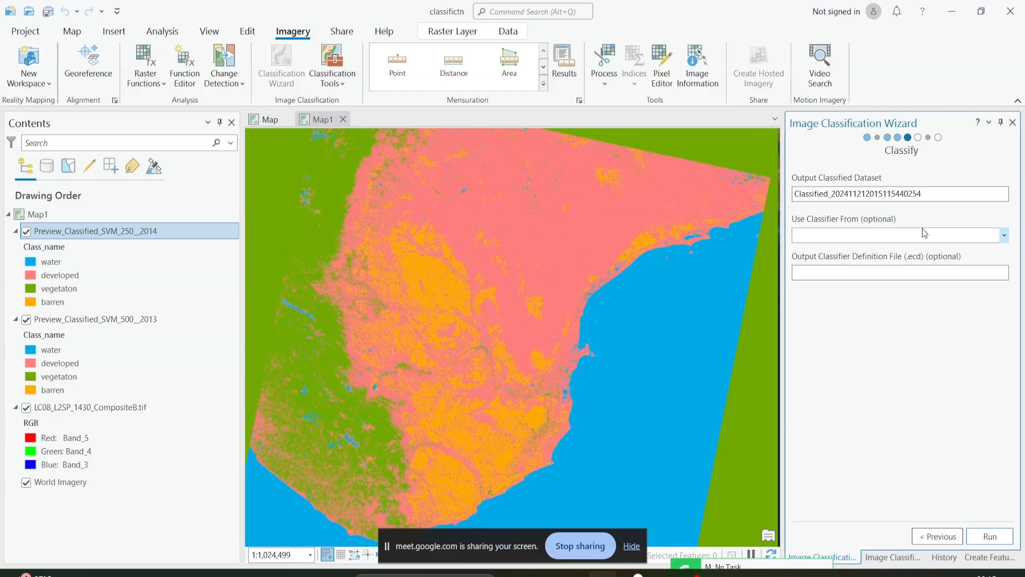
pyautogui.click(936, 193)
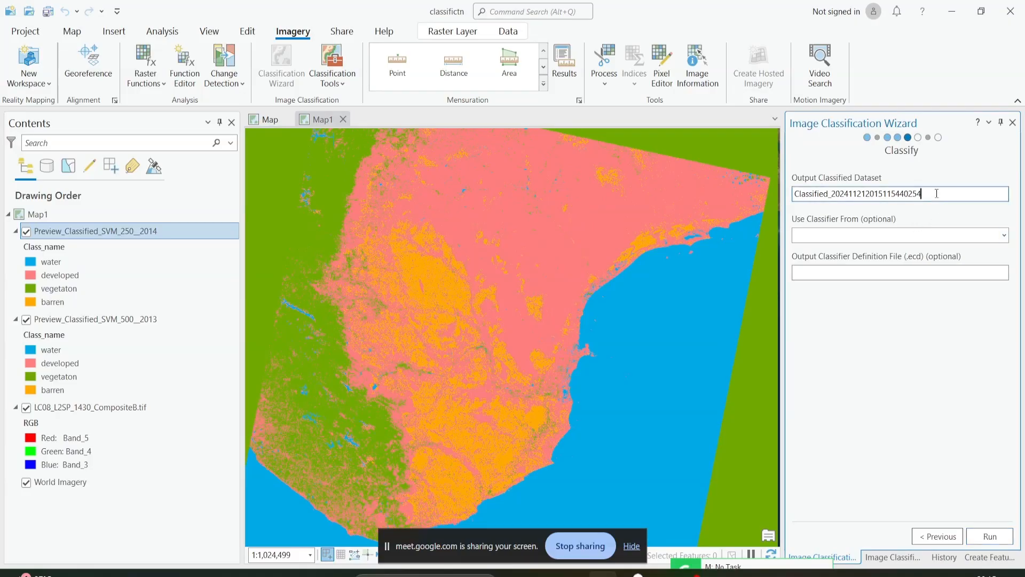
pyautogui.moveTo(953, 194)
pyautogui.mouseDown()
pyautogui.moveTo(785, 205)
pyautogui.moveTo(939, 192)
pyautogui.mouseUp()
pyautogui.click(823, 193)
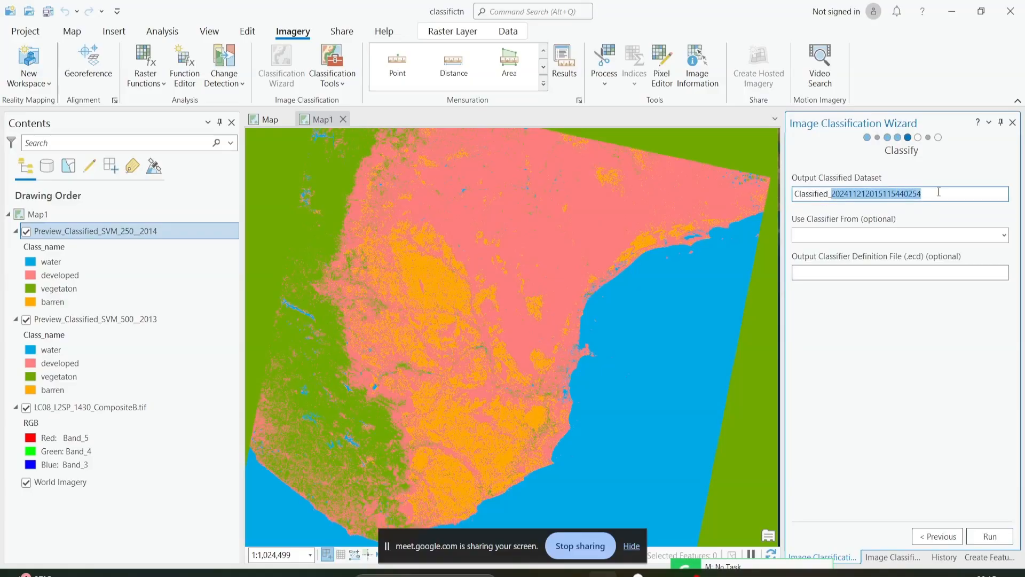
pyautogui.click(953, 192)
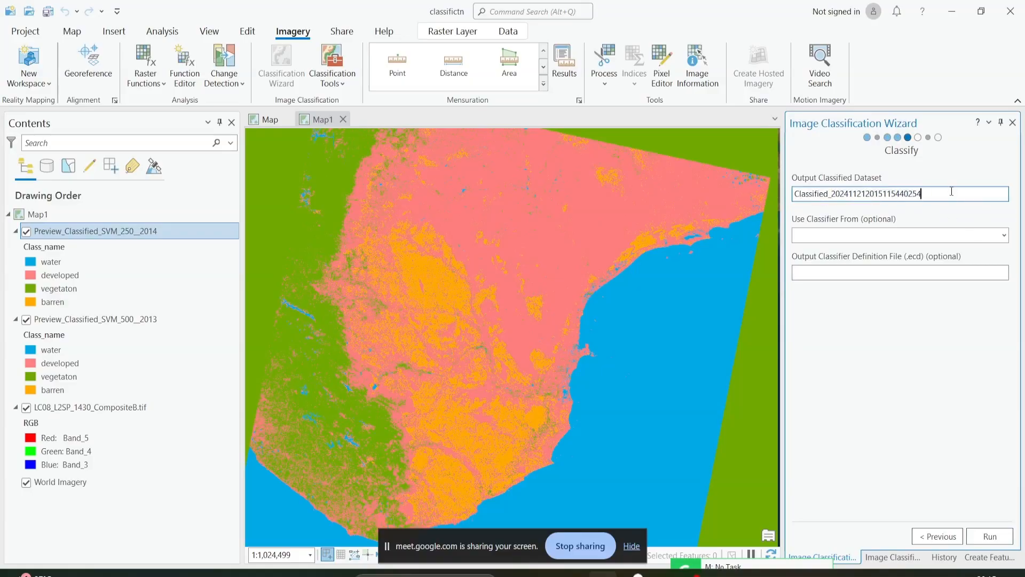
pyautogui.click(1002, 535)
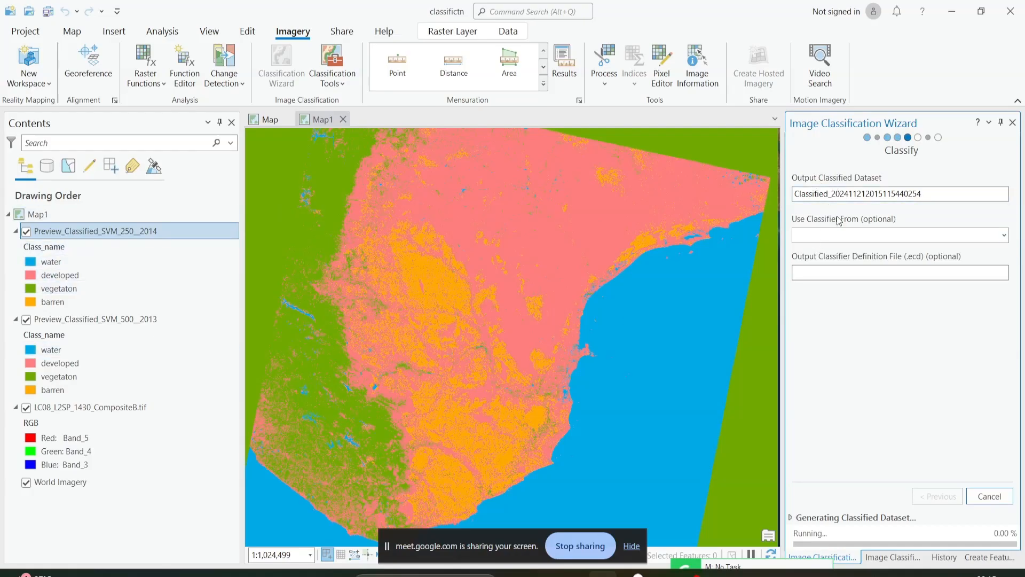
pyautogui.doubleClick(925, 192)
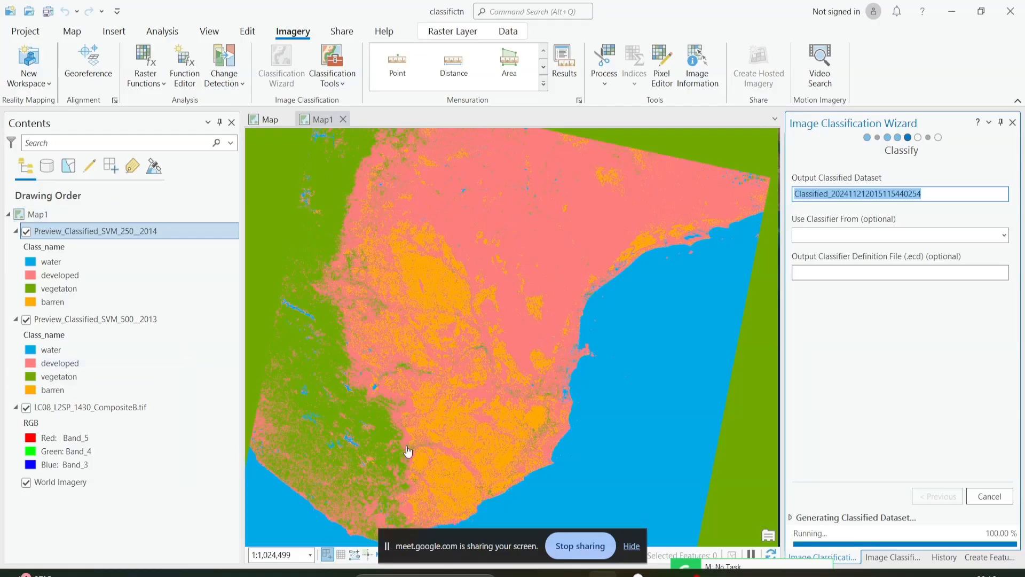
pyautogui.click(631, 546)
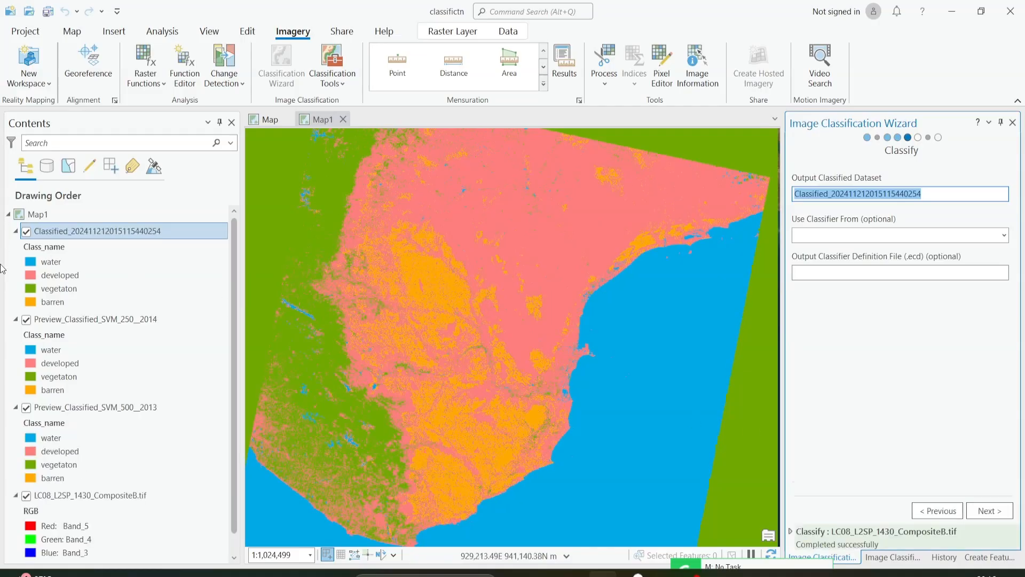
# Collapse the legends of both SVM preview layers and proceed to the Reclassifier, leaving the four classes unmerged.
pyautogui.click(15, 319)
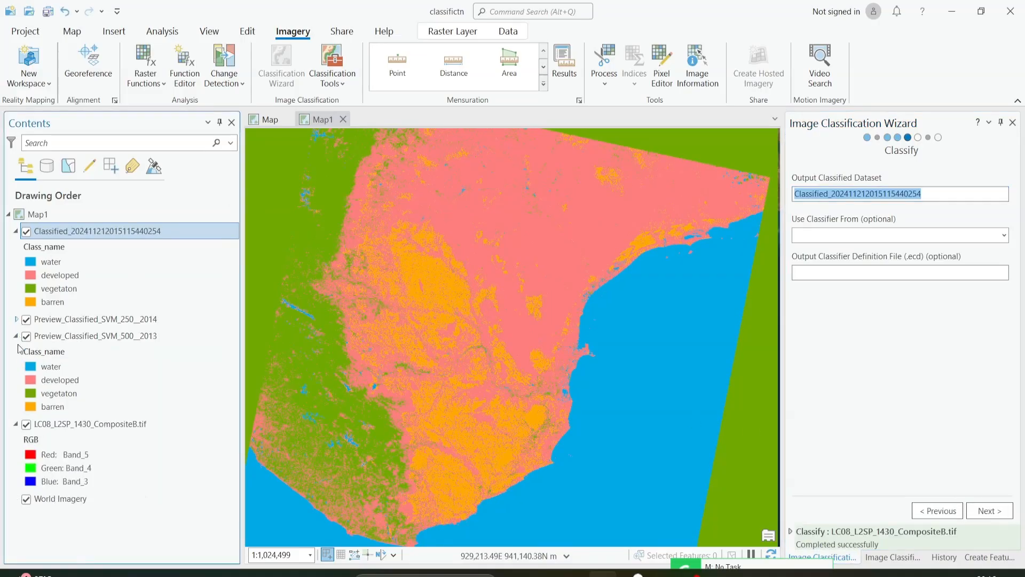
pyautogui.click(16, 335)
pyautogui.scroll(2, 442, 290)
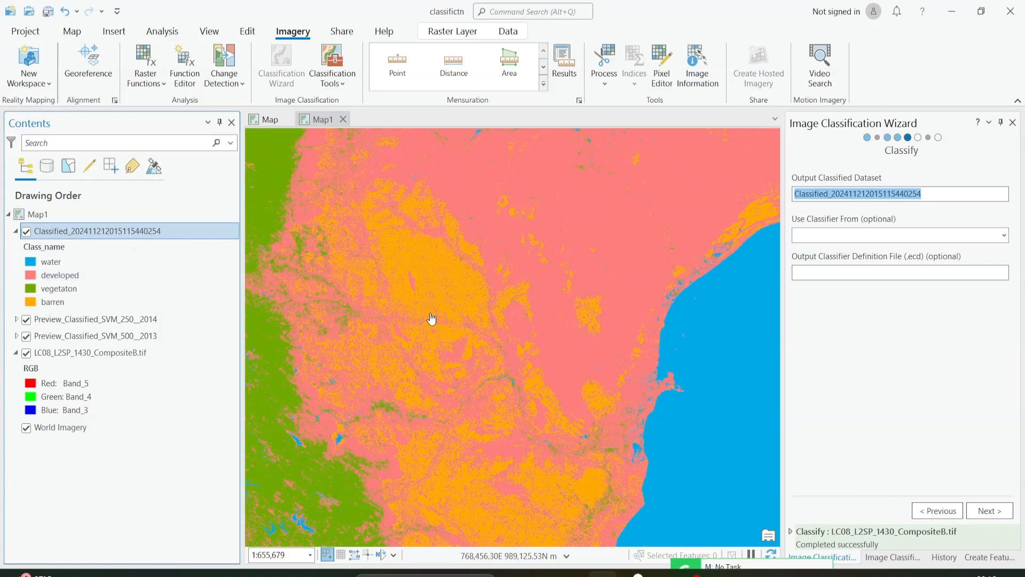
pyautogui.click(1008, 515)
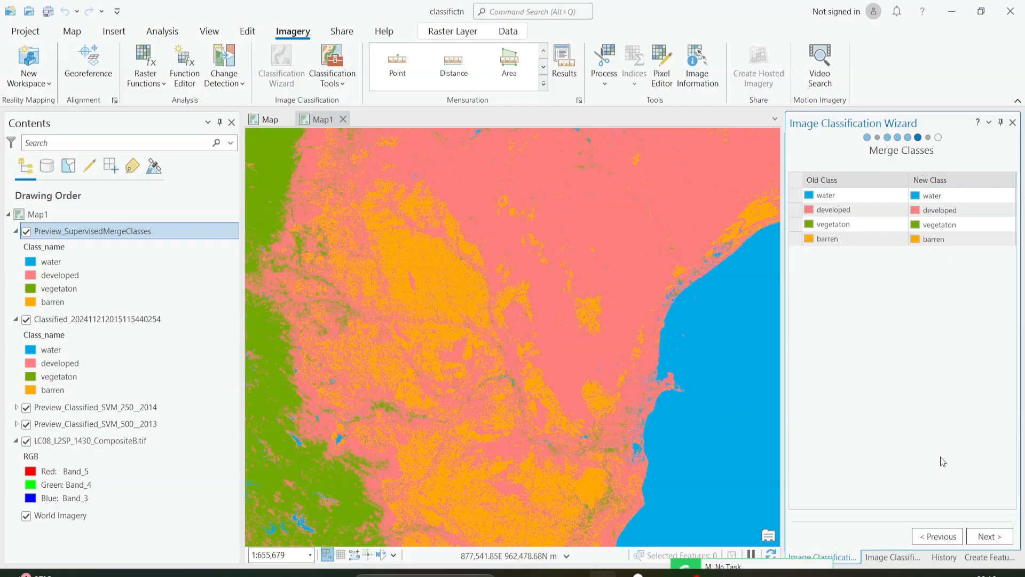
pyautogui.click(996, 537)
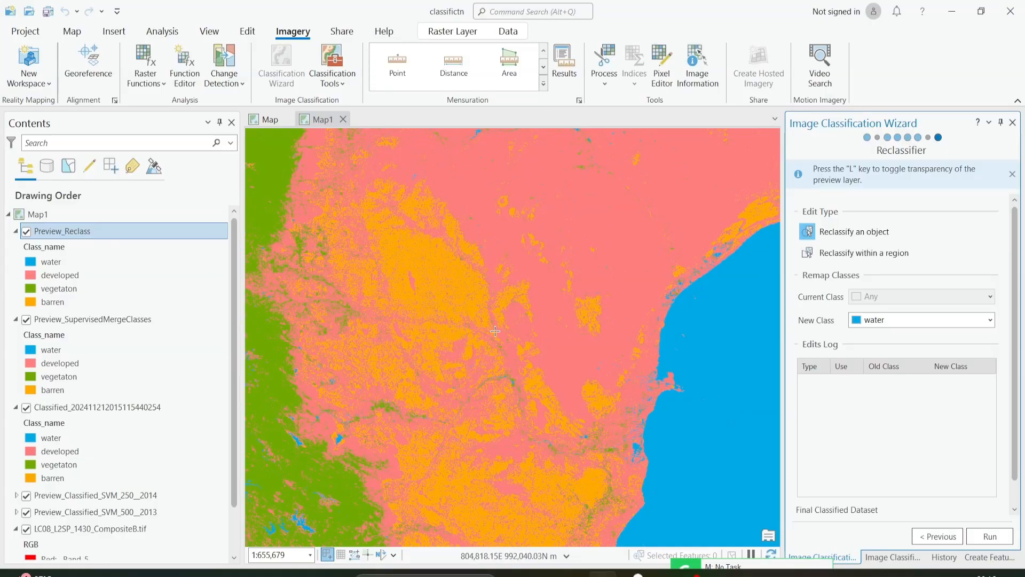
# Hide the Preview_SupervisedMergeClasses layer, the classified output layer and both the 250- and 500-sample SVM preview layers.
pyautogui.moveTo(453, 237); pyautogui.dragTo(484, 359)
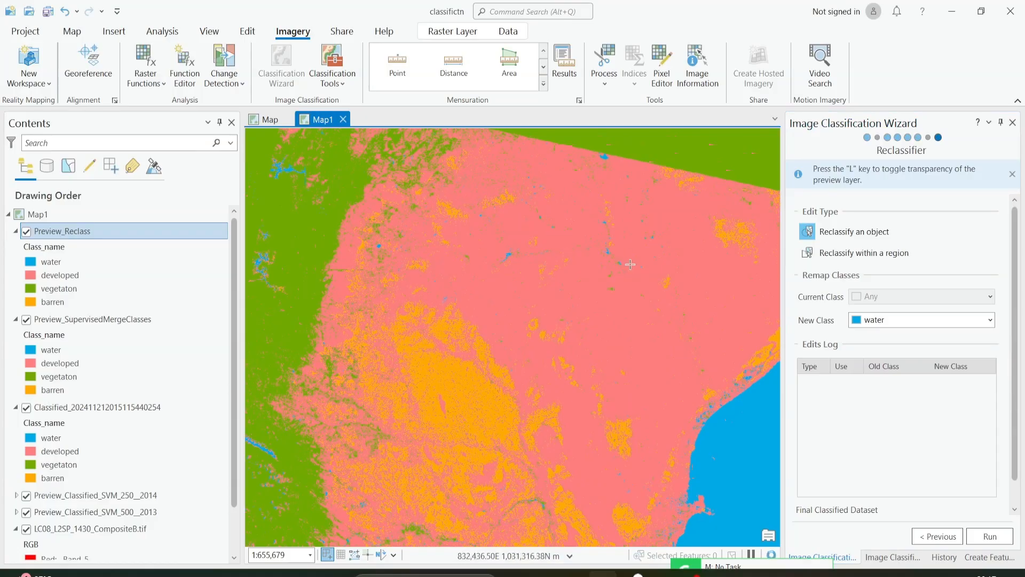
pyautogui.moveTo(629, 264); pyautogui.dragTo(564, 273)
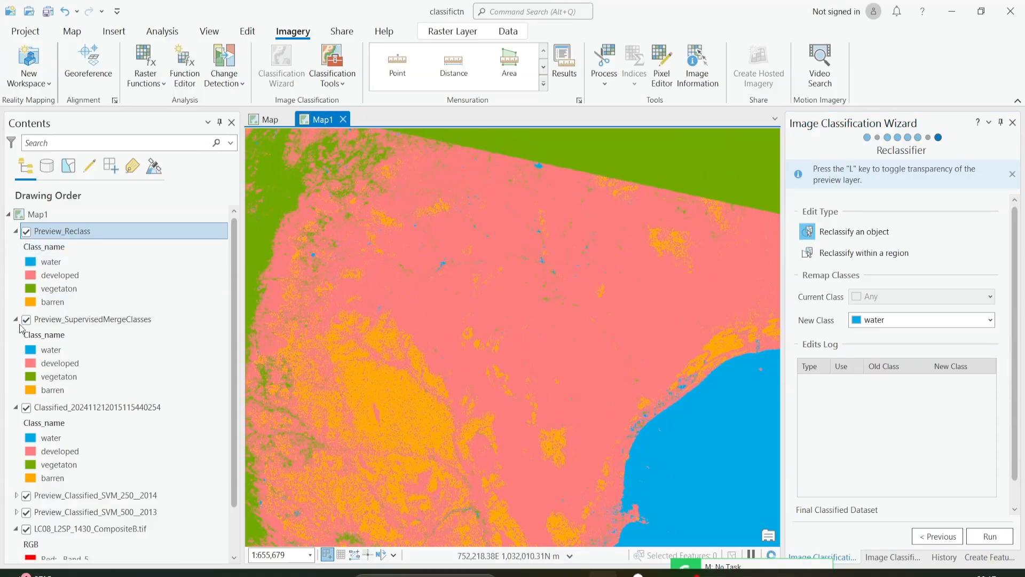
pyautogui.click(26, 319)
pyautogui.click(25, 408)
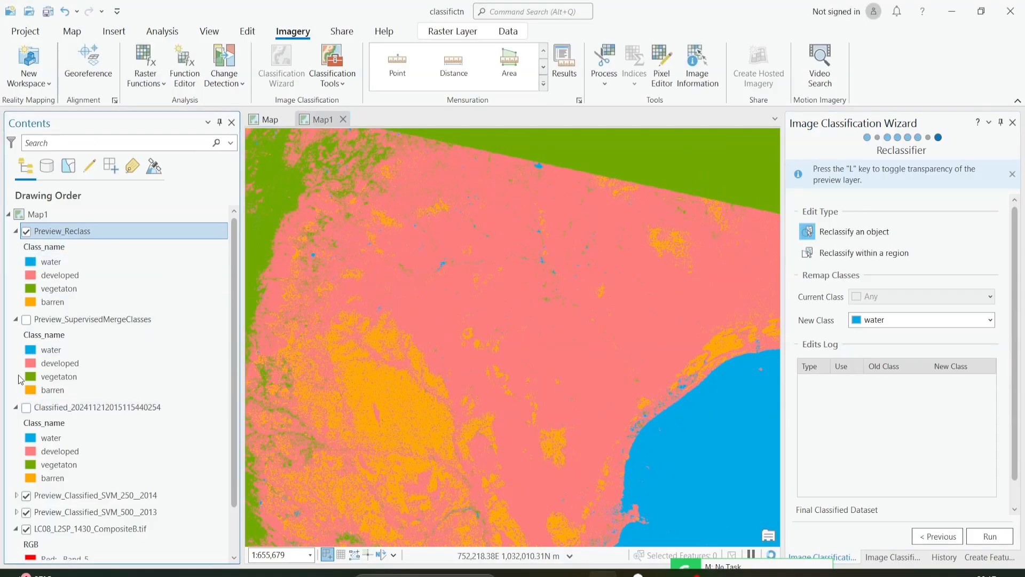
pyautogui.click(25, 496)
pyautogui.click(25, 512)
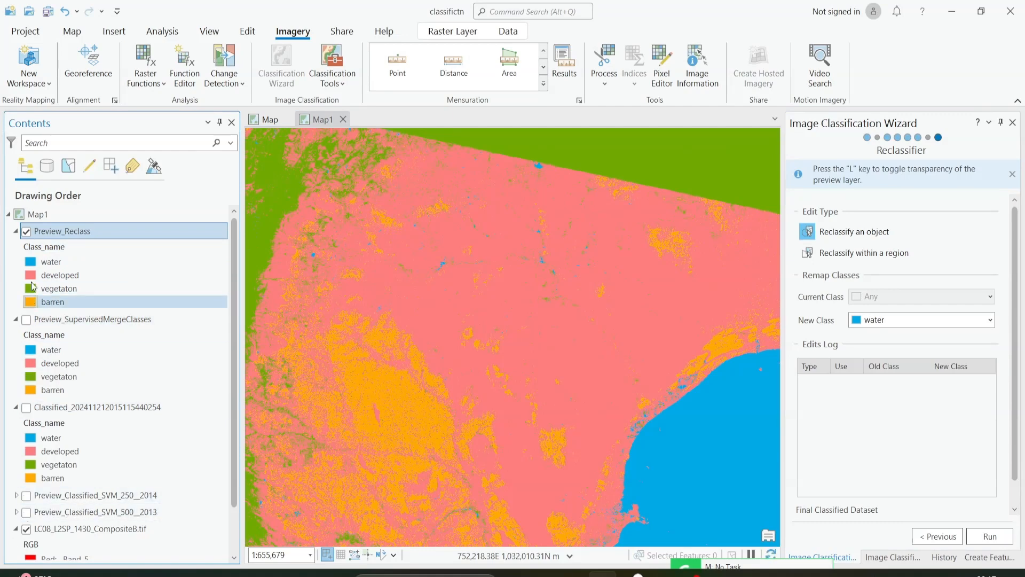
# Compare the Preview_Reclass layer with the Landsat composite beneath it by switching its visibility off and on repeatedly.
pyautogui.click(25, 231)
pyautogui.click(26, 232)
pyautogui.click(26, 232)
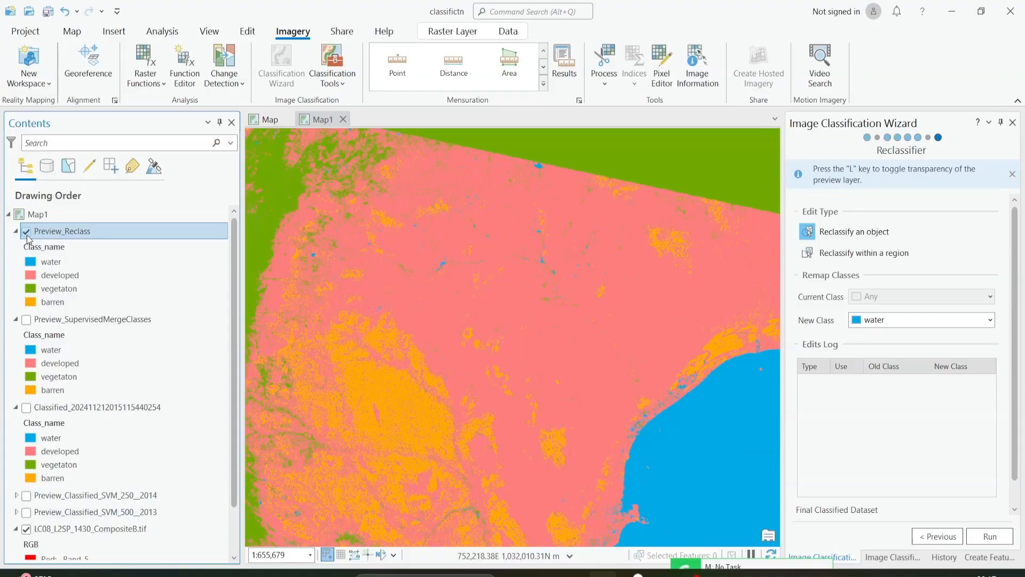
pyautogui.click(26, 233)
pyautogui.click(26, 232)
pyautogui.click(26, 232)
pyautogui.click(26, 233)
pyautogui.click(26, 233)
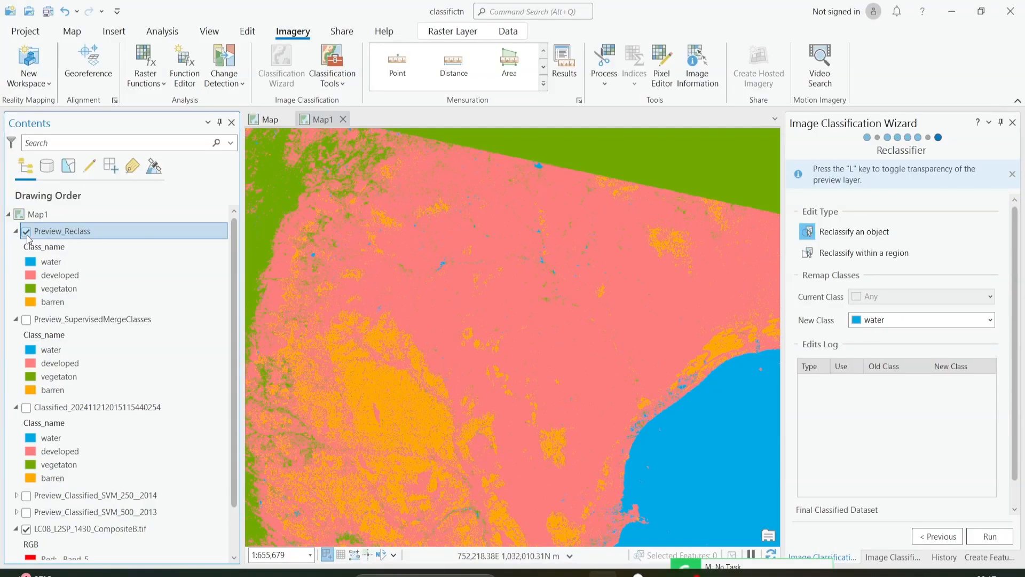
pyautogui.click(28, 237)
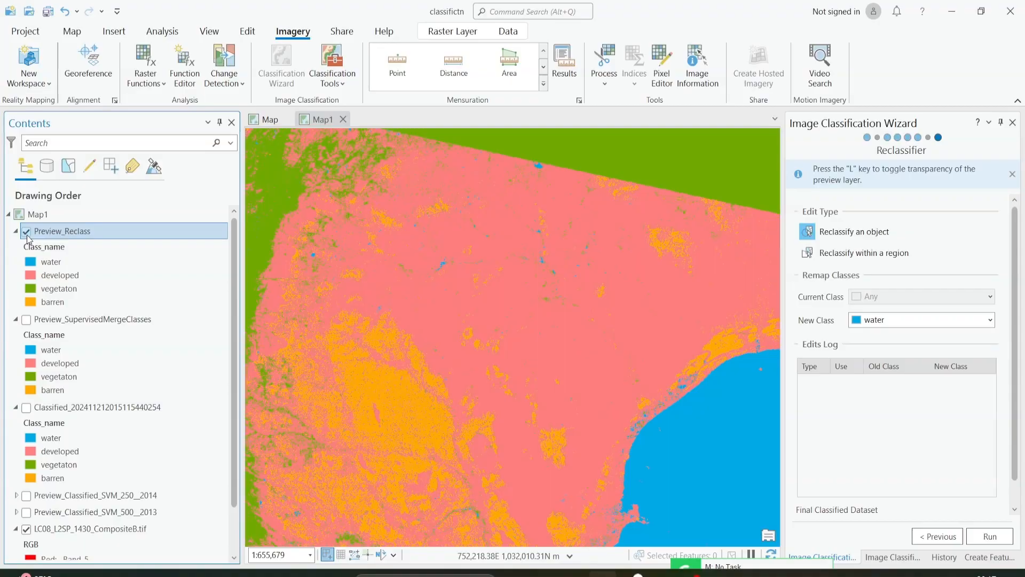
pyautogui.click(27, 236)
pyautogui.click(26, 237)
pyautogui.click(27, 237)
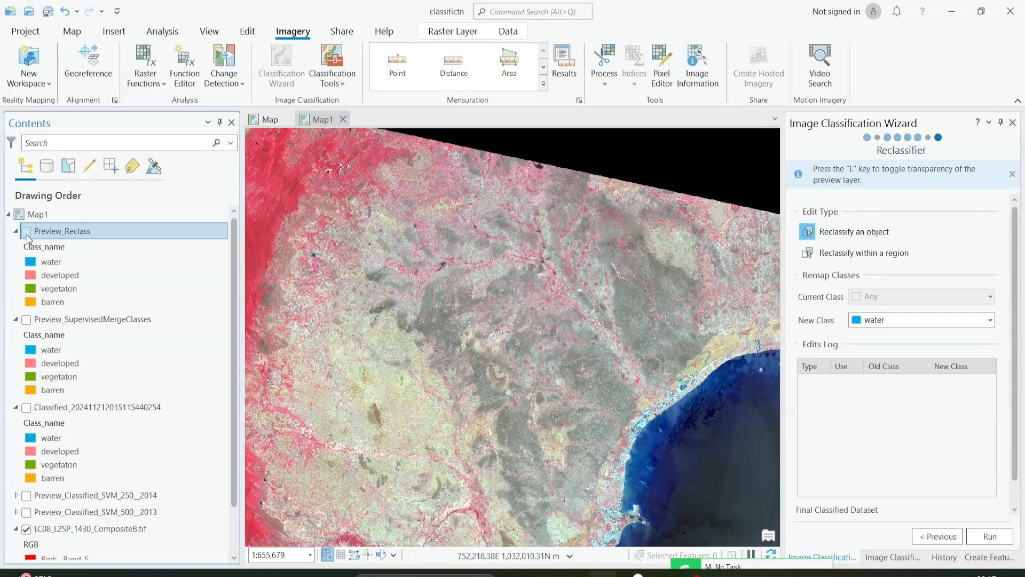
# Set the edit type to Reclassify within a region, remapping the current class vegetaton to the new class water.
pyautogui.scroll(3, 543, 259)
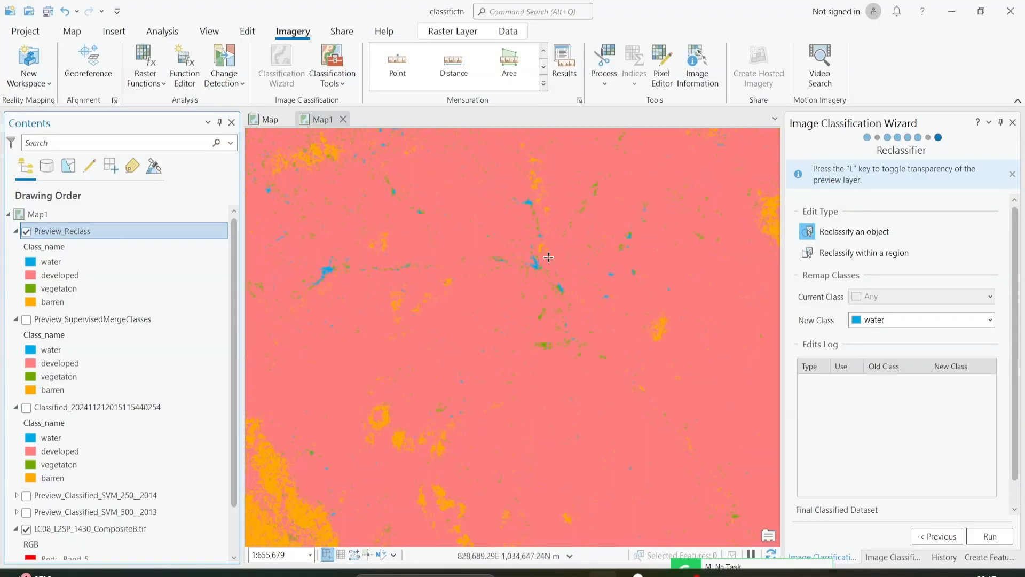
pyautogui.scroll(4, 611, 400)
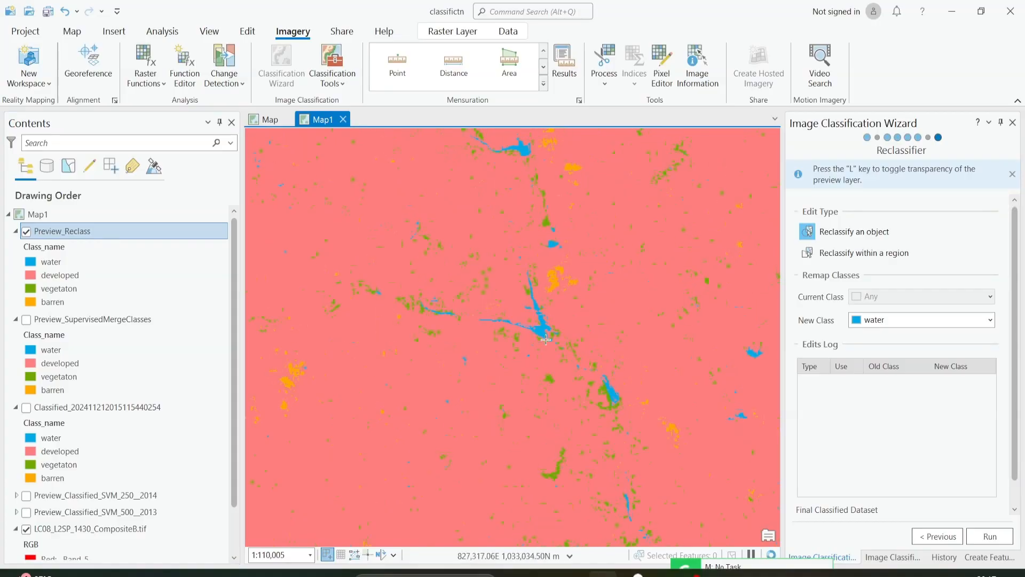
pyautogui.moveTo(611, 400); pyautogui.dragTo(536, 311)
pyautogui.scroll(1, 538, 305)
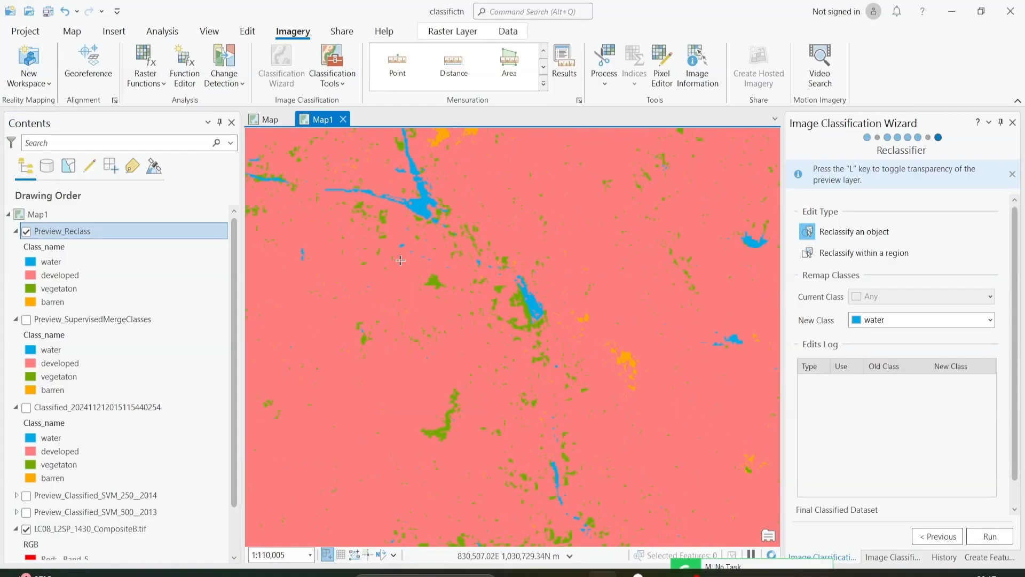
pyautogui.scroll(2, 553, 310)
pyautogui.click(825, 256)
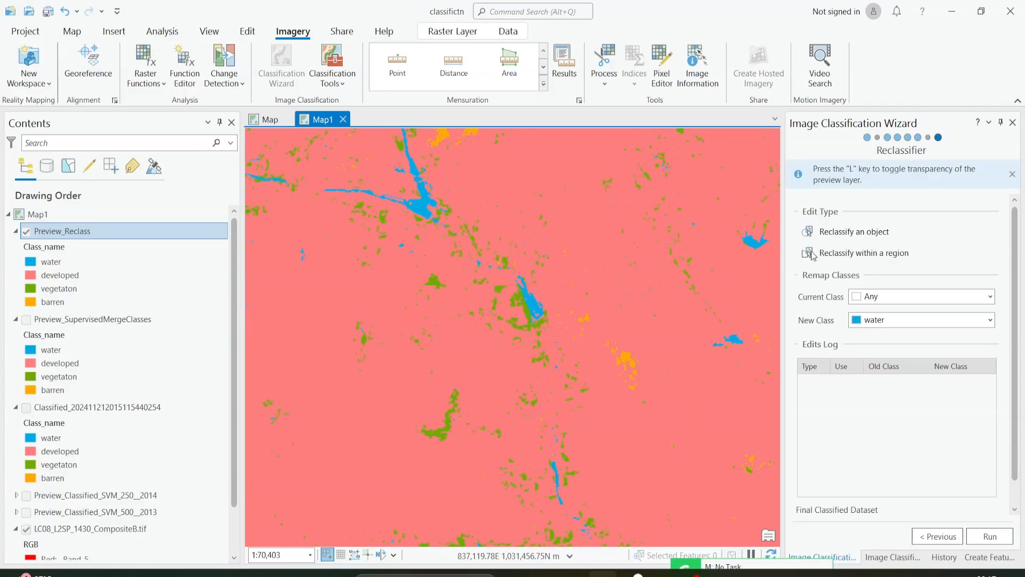
pyautogui.click(809, 254)
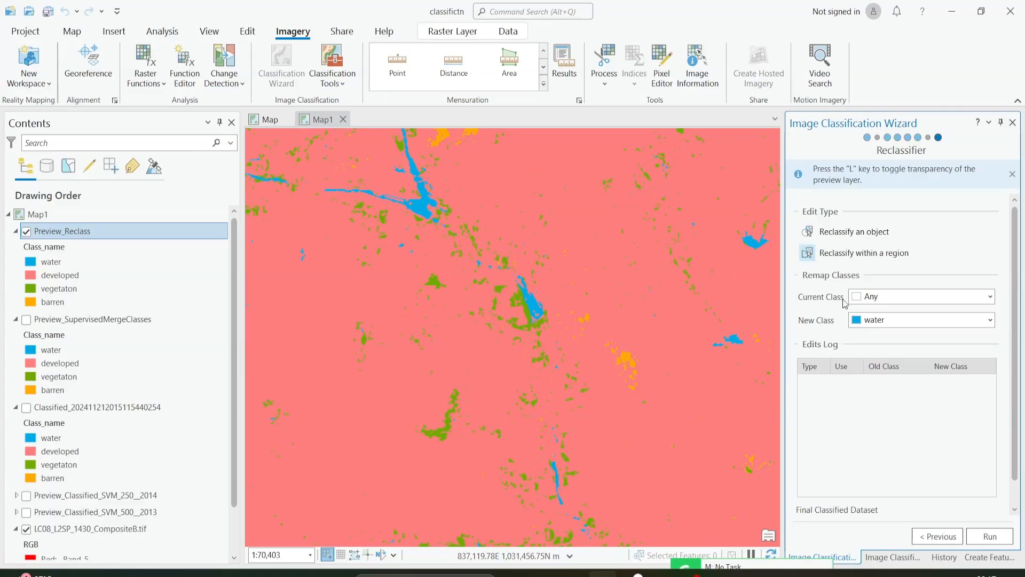
pyautogui.click(868, 301)
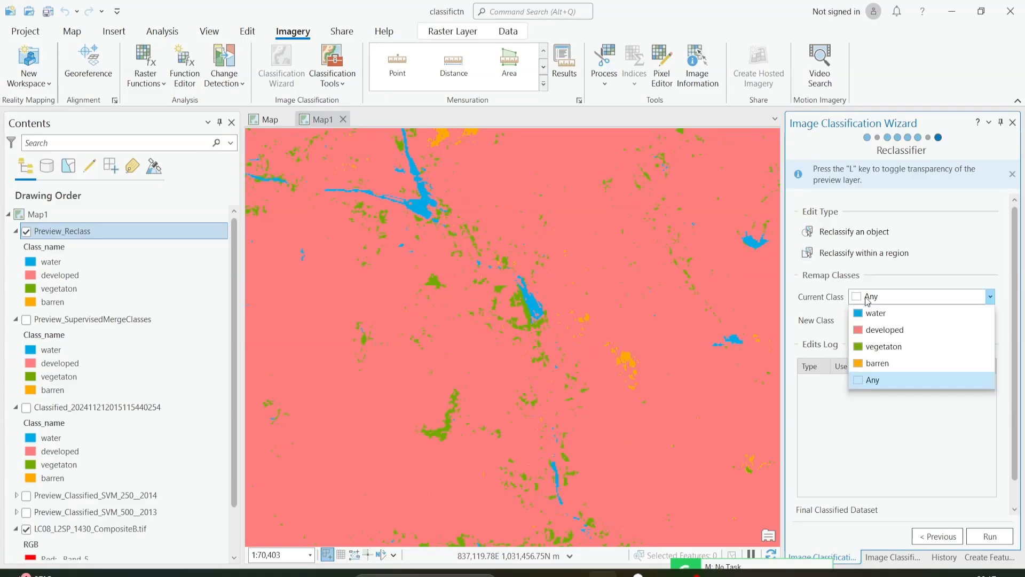
pyautogui.click(881, 352)
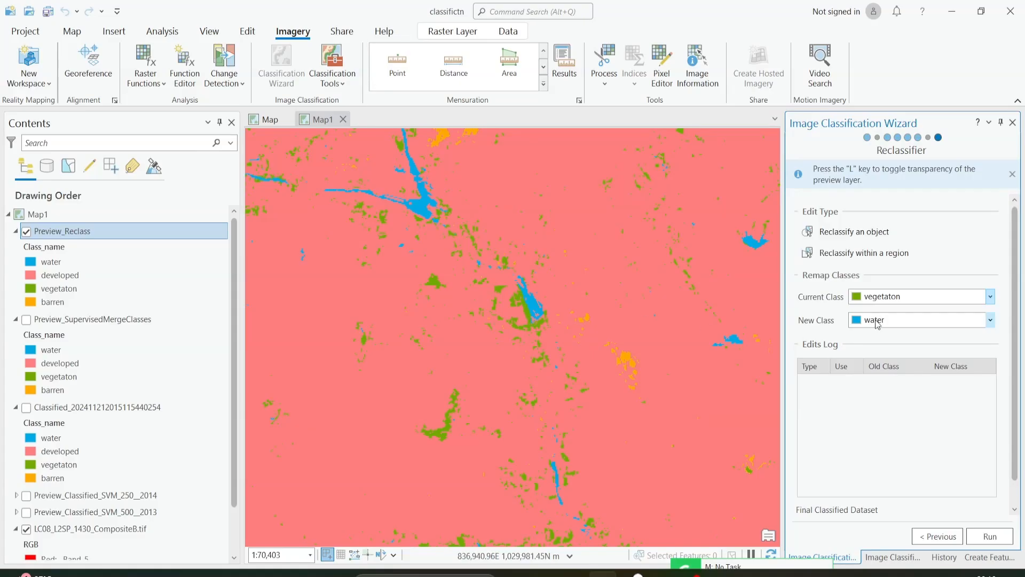
pyautogui.click(874, 301)
pyautogui.click(881, 348)
pyautogui.click(876, 320)
pyautogui.click(882, 340)
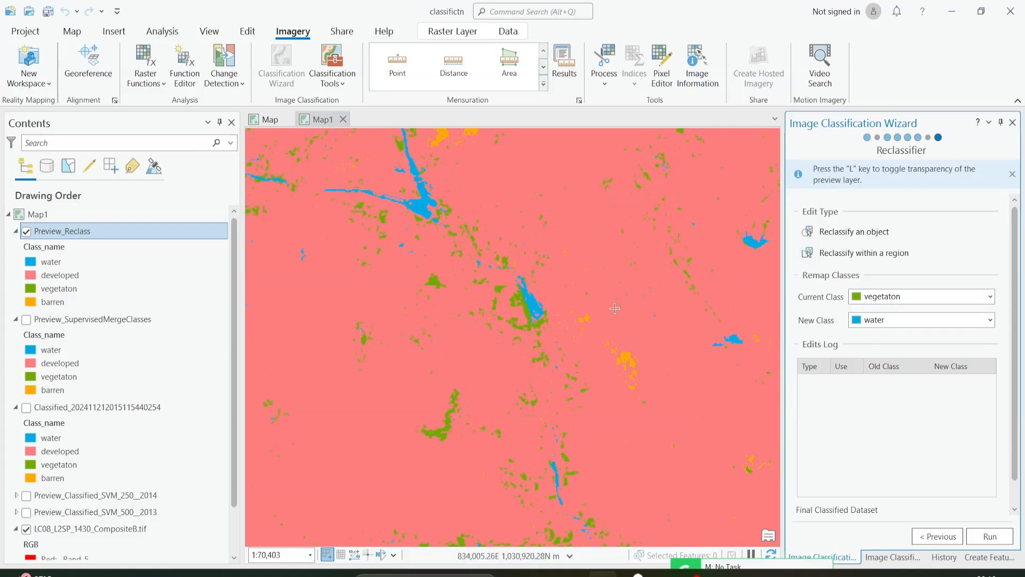
# Draw a closed polygon around the small inland water body and its surrounding vegetation to reclassify the vegetaton pixels inside as water.
pyautogui.click(522, 265)
pyautogui.click(502, 273)
pyautogui.click(488, 287)
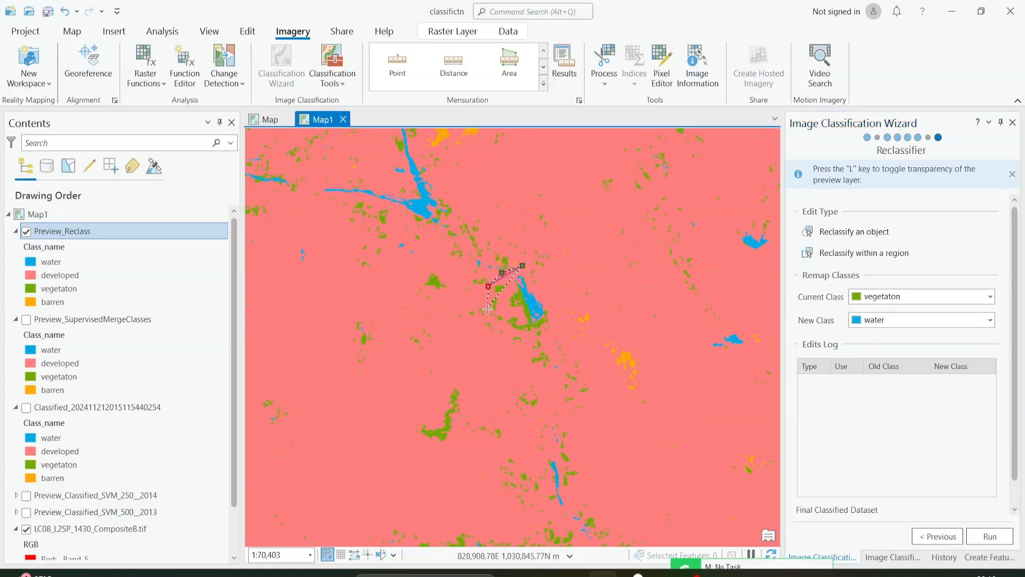
pyautogui.click(487, 309)
pyautogui.click(494, 325)
pyautogui.click(504, 340)
pyautogui.click(529, 349)
pyautogui.click(545, 341)
pyautogui.click(553, 334)
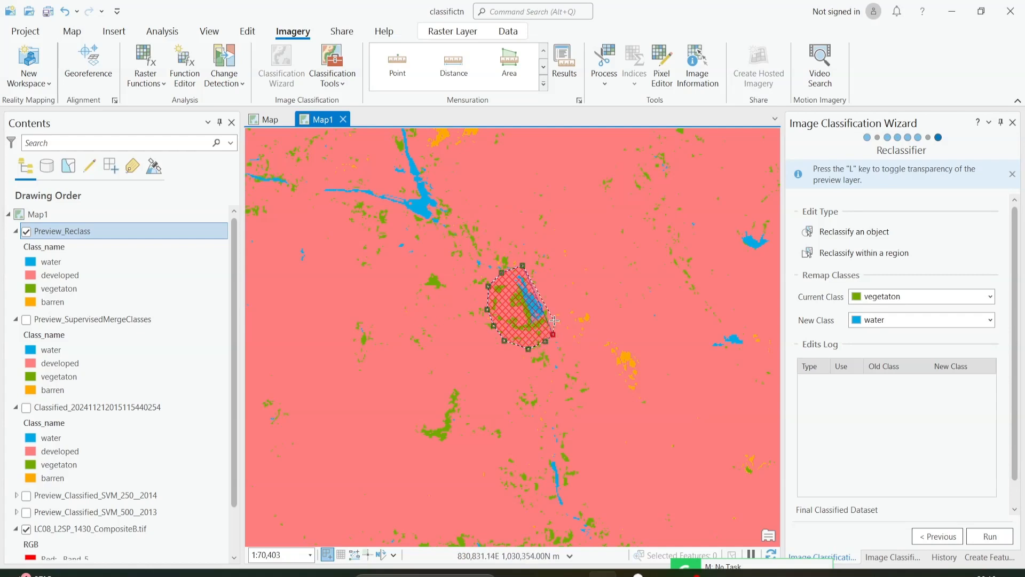
pyautogui.click(555, 321)
pyautogui.click(552, 297)
pyautogui.doubleClick(544, 282)
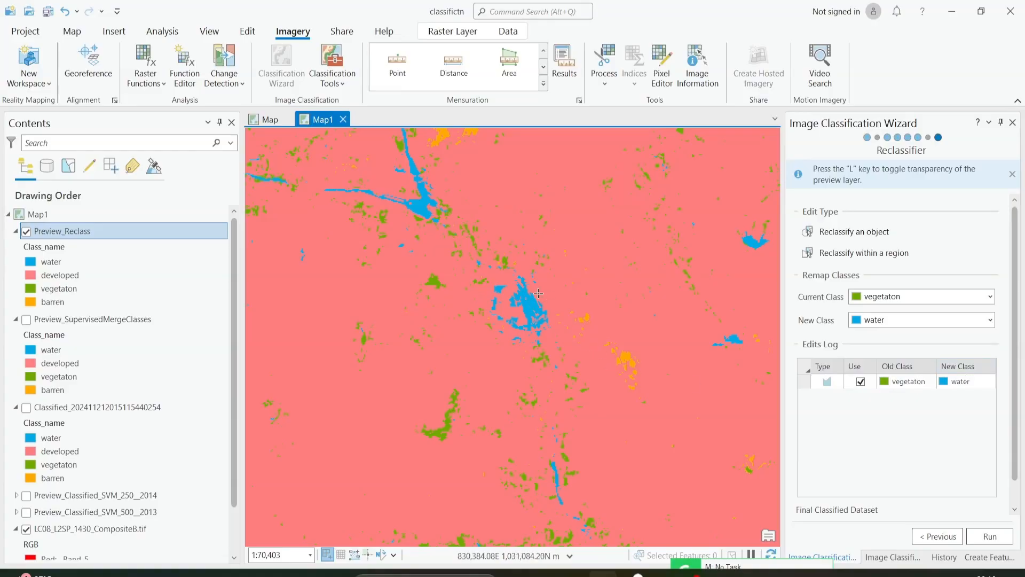
# Reclassify barren to vegetaton within a region drawn around the barren patch southeast of the edited water body.
pyautogui.moveTo(639, 369); pyautogui.dragTo(604, 352)
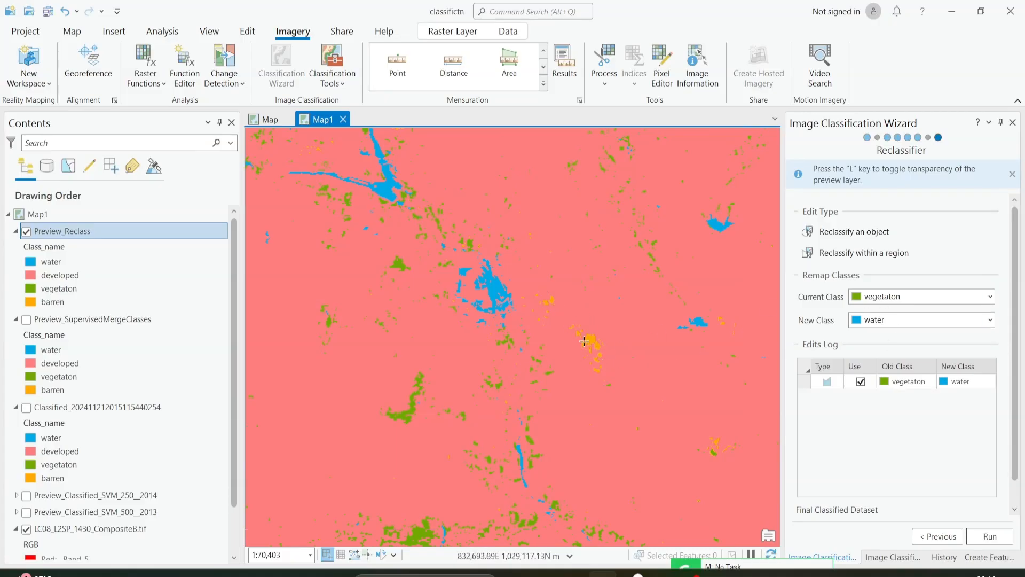
pyautogui.click(893, 298)
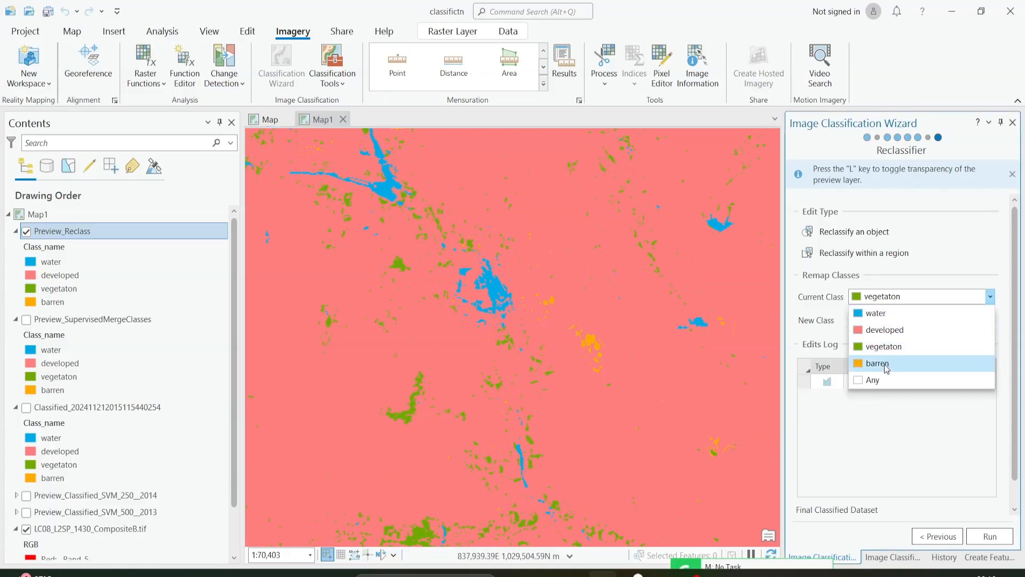
pyautogui.click(886, 364)
pyautogui.click(884, 320)
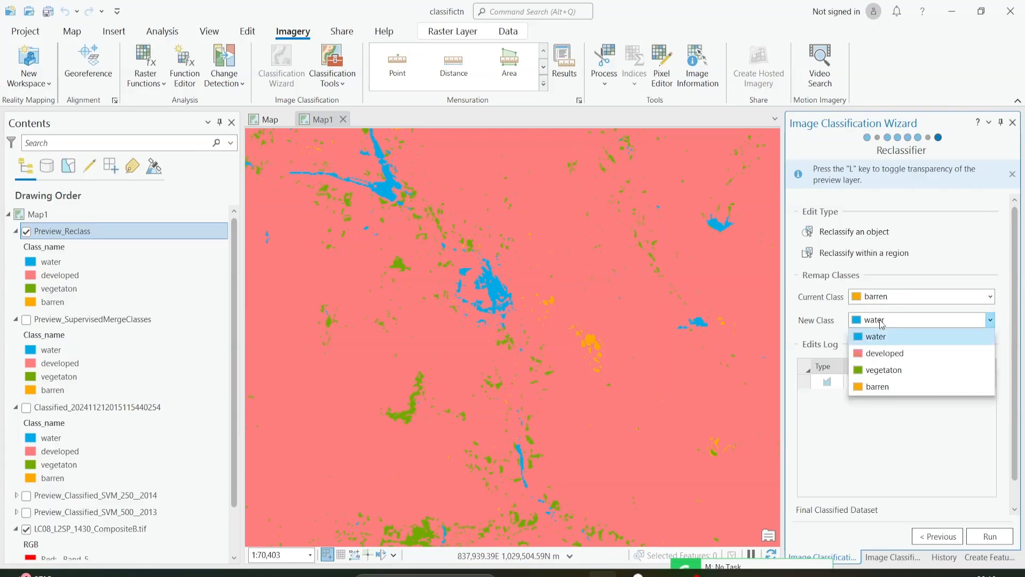
pyautogui.click(888, 370)
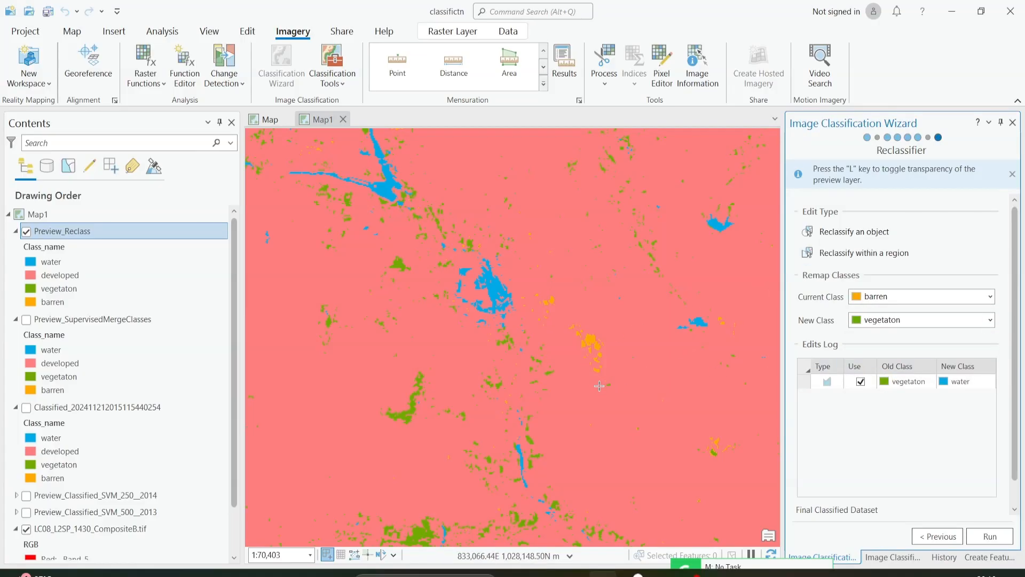
pyautogui.moveTo(592, 377)
pyautogui.mouseDown()
pyautogui.moveTo(565, 342)
pyautogui.moveTo(568, 316)
pyautogui.moveTo(601, 332)
pyautogui.moveTo(614, 355)
pyautogui.moveTo(592, 378)
pyautogui.mouseUp()
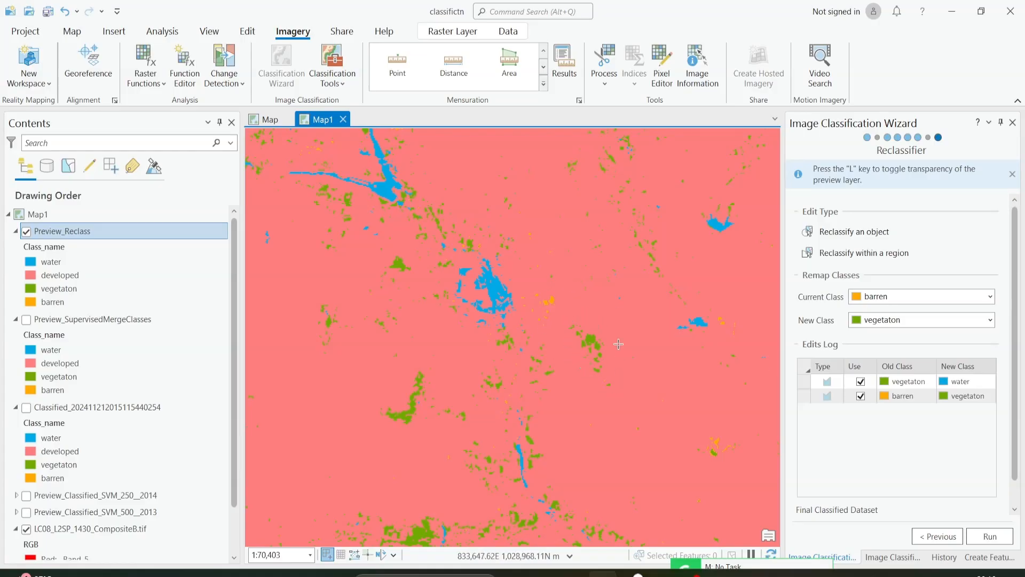
# Review the two entries in the edits log and examine the surrounding Preview_Reclass classification for other misclassified areas.
pyautogui.click(910, 397)
pyautogui.click(917, 396)
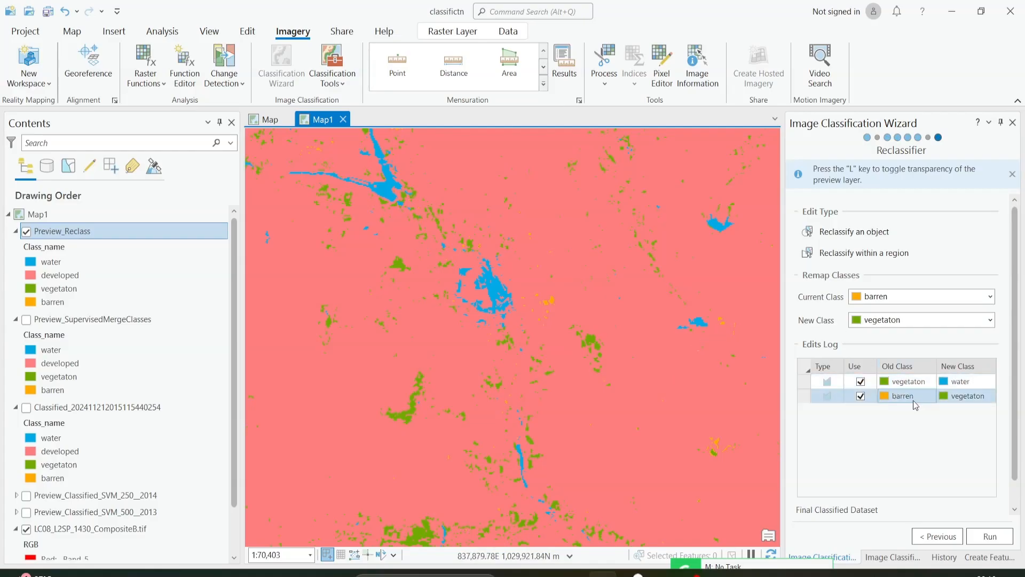
pyautogui.click(980, 402)
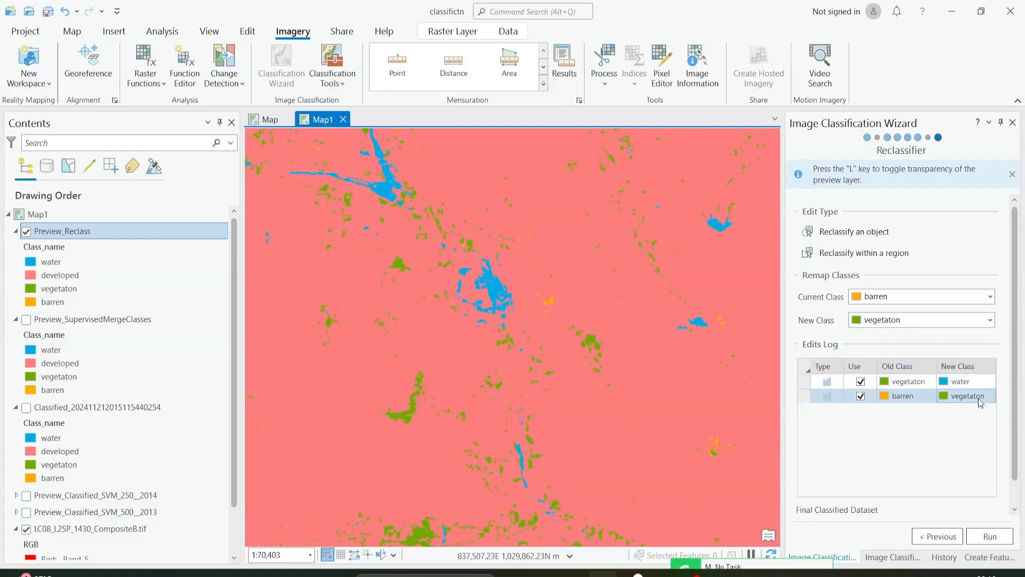
pyautogui.scroll(-1, 554, 329)
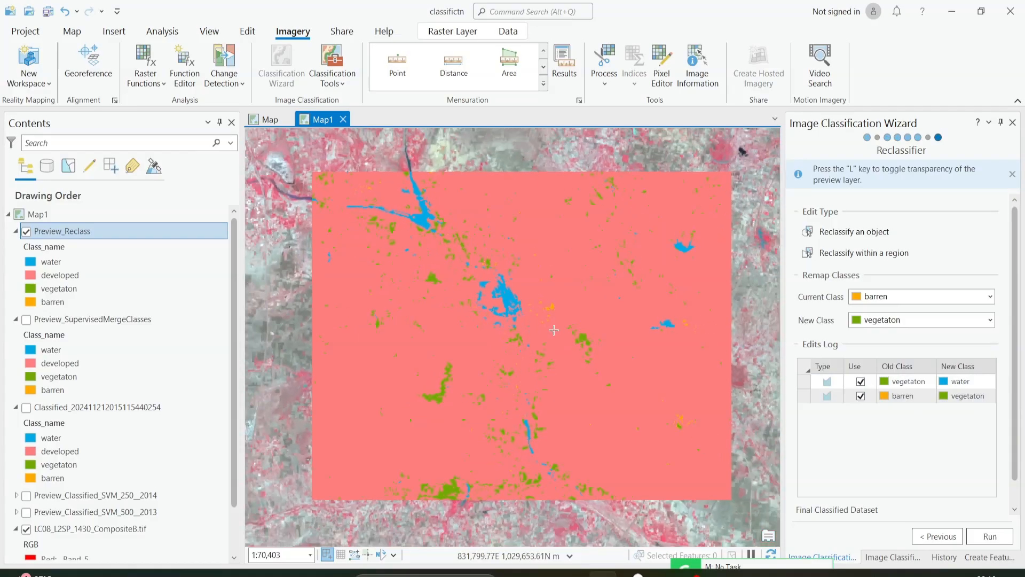
pyautogui.scroll(2, 554, 329)
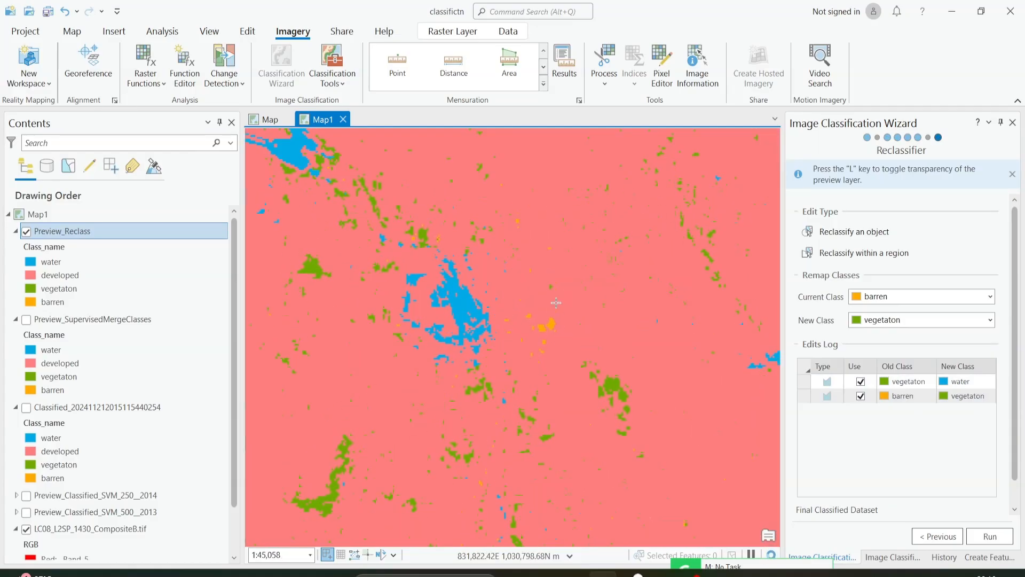
pyautogui.scroll(-3, 556, 303)
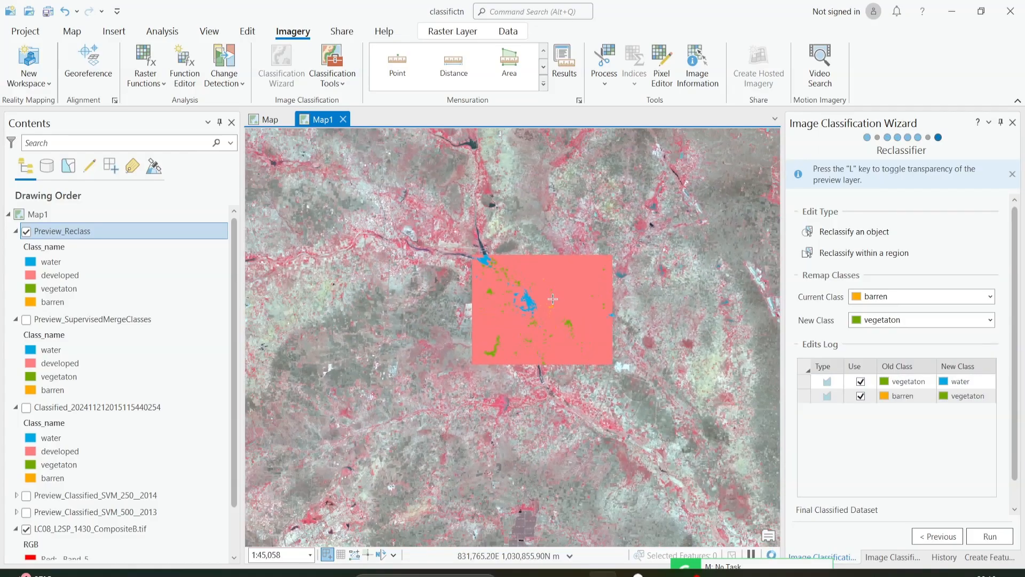
pyautogui.scroll(-2, 531, 223)
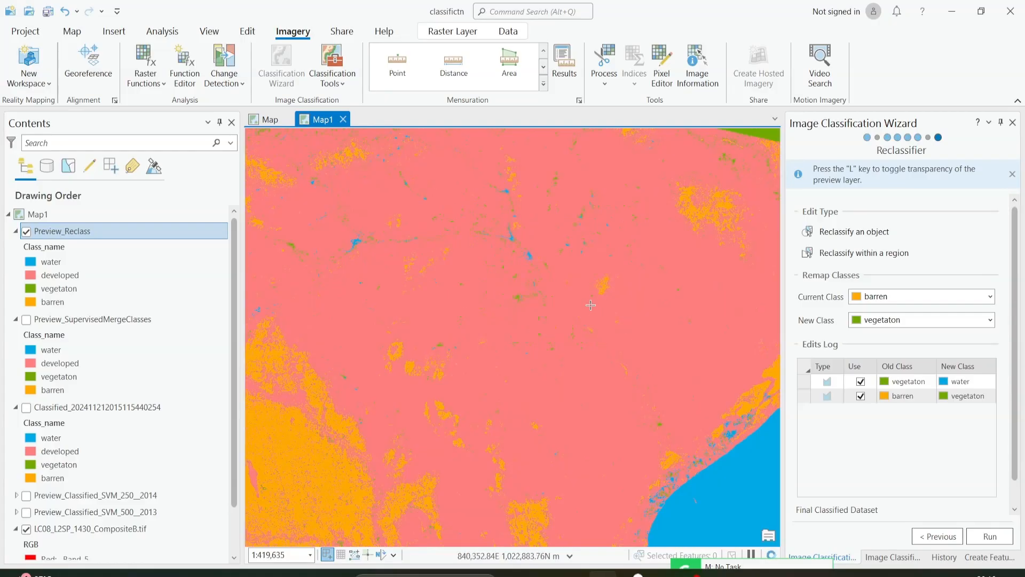
pyautogui.scroll(2, 538, 352)
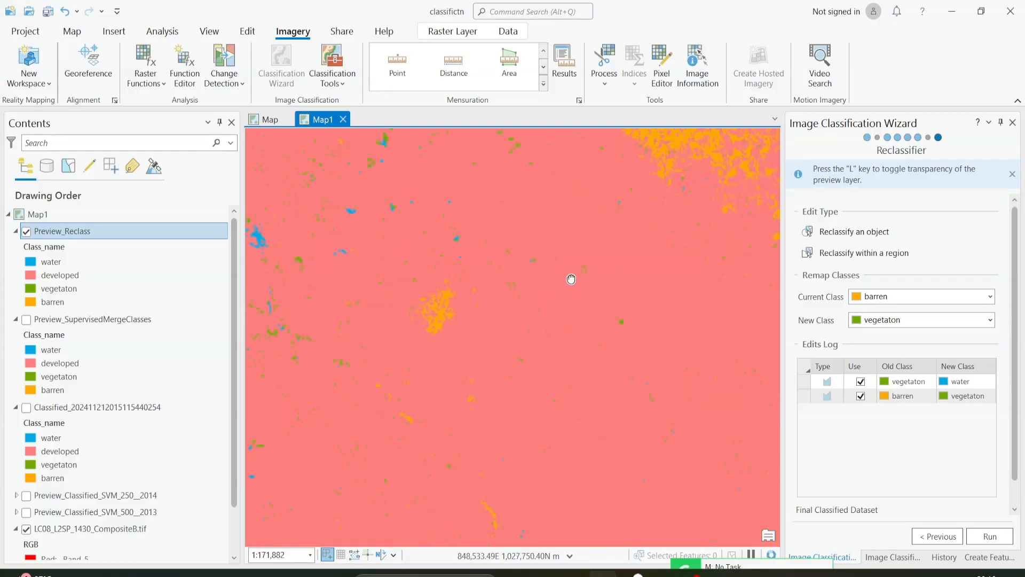
pyautogui.scroll(1, 456, 297)
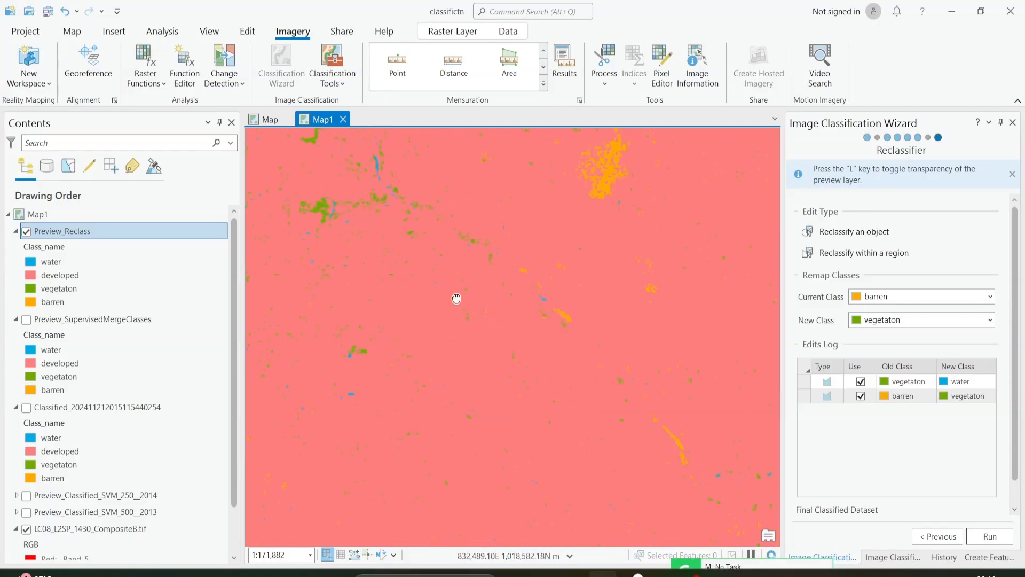
# Run the Reclassifier with both logged edits, vegetaton to water and barren to vegetaton, to generate the final classified dataset.
pyautogui.click(884, 376)
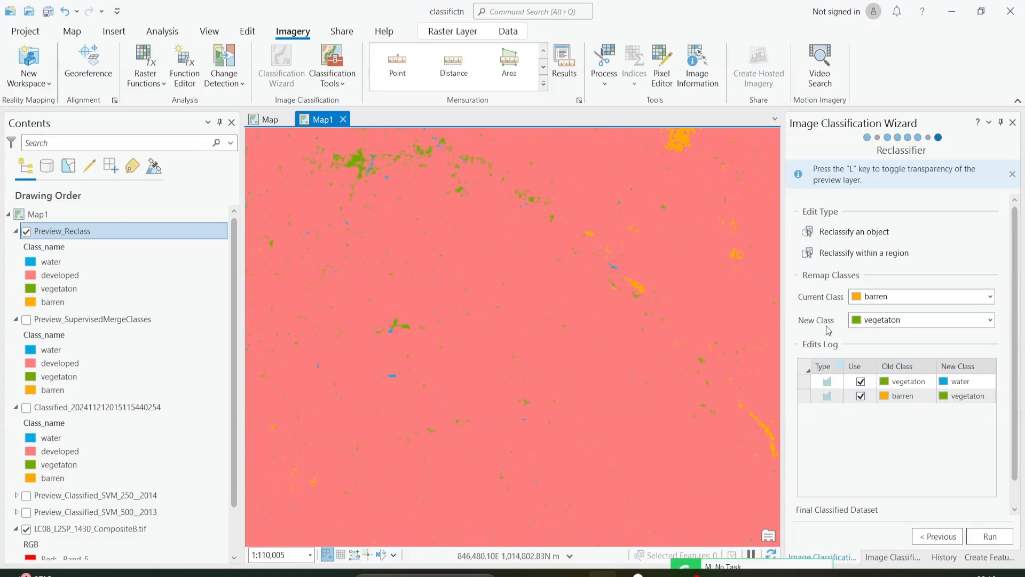
pyautogui.click(916, 396)
pyautogui.click(990, 536)
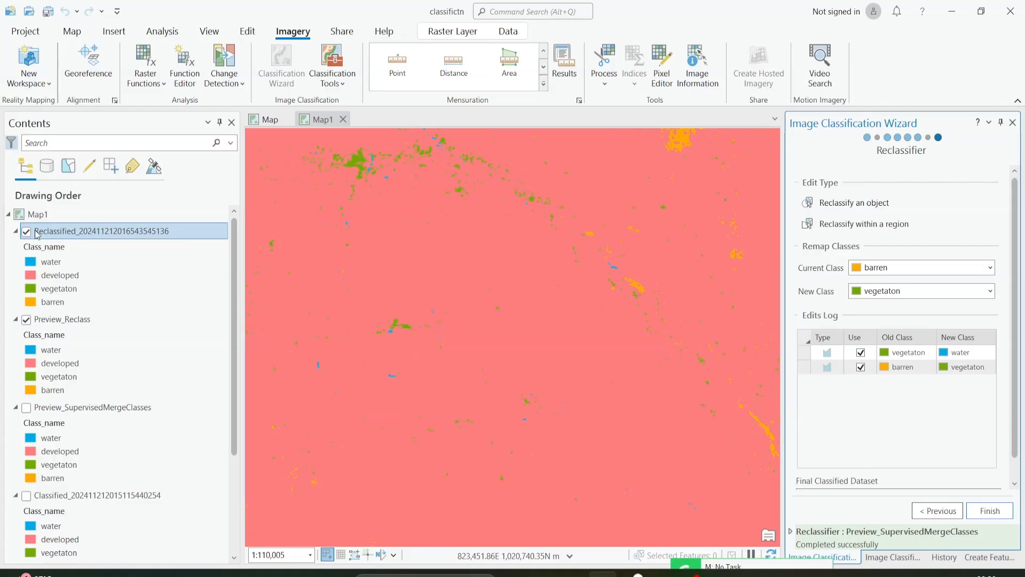
# Hide the Preview_Reclass layer so that only the new Reclassified raster is displayed above the Landsat composite.
pyautogui.click(51, 275)
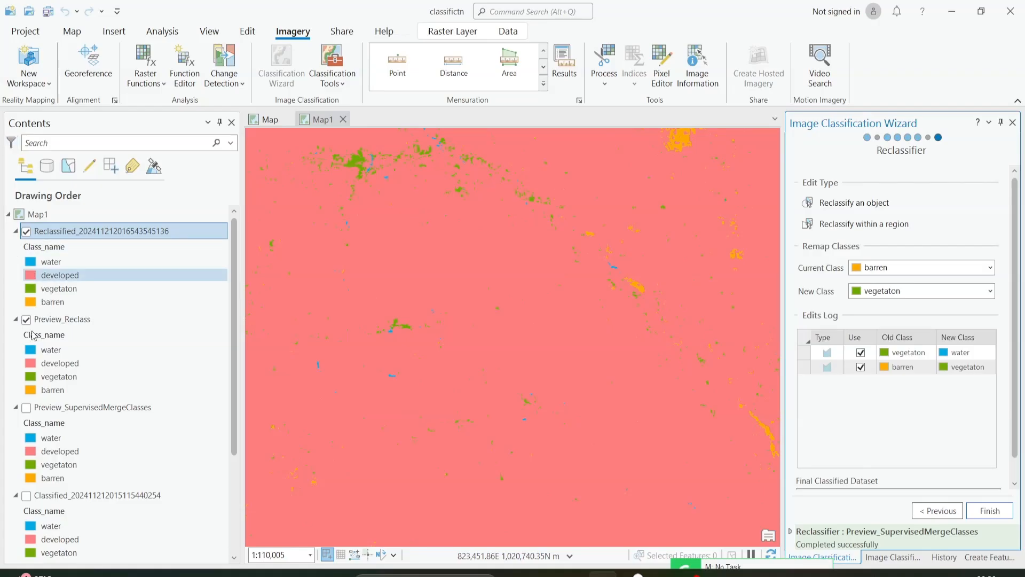
pyautogui.click(36, 336)
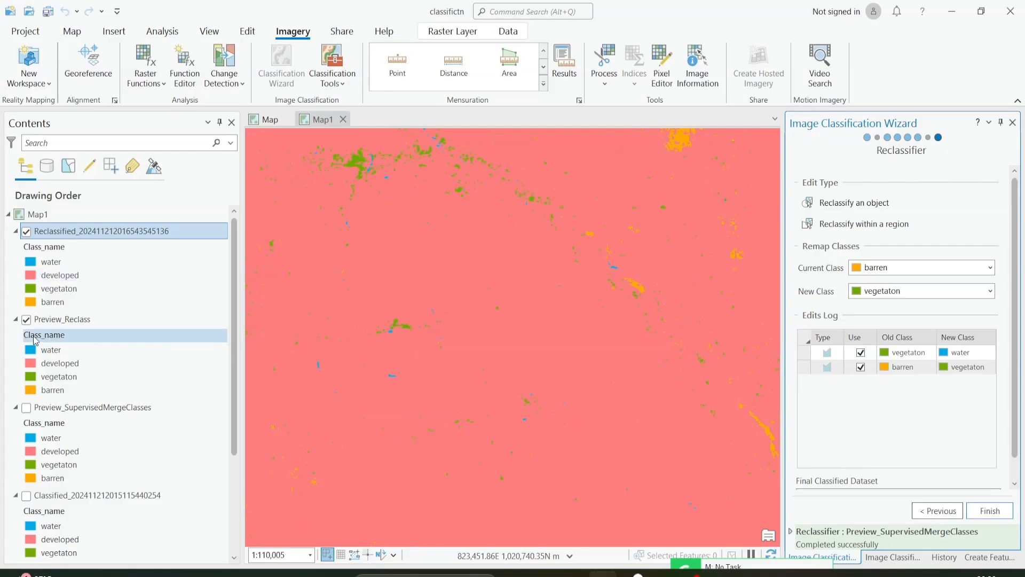
pyautogui.click(32, 323)
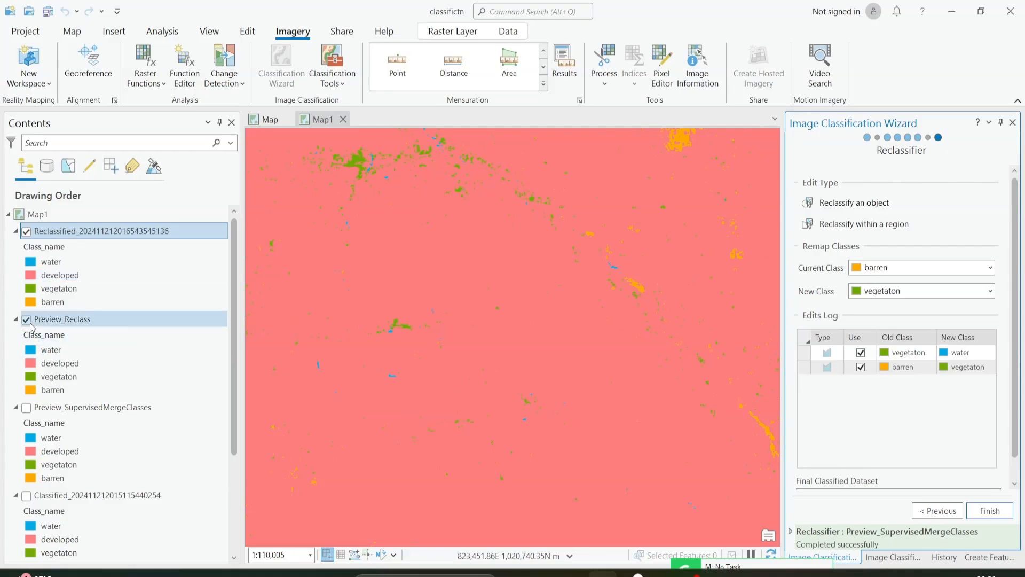
pyautogui.click(26, 319)
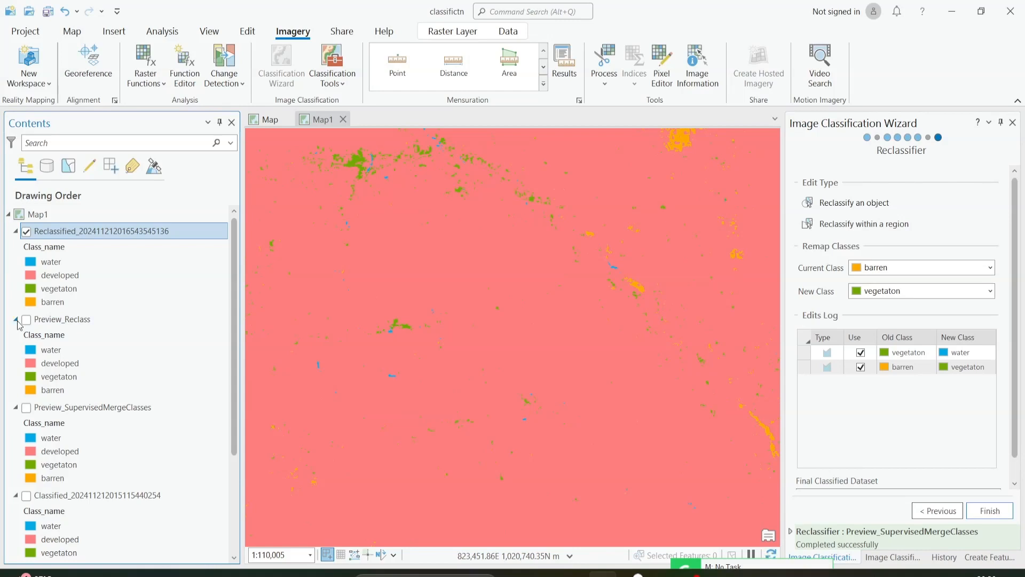
pyautogui.click(17, 319)
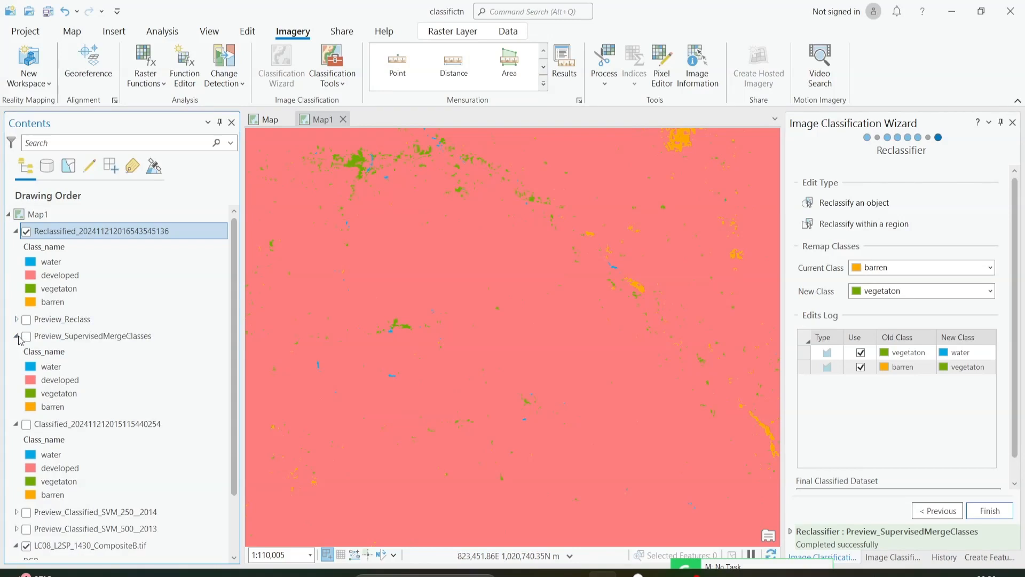
pyautogui.click(17, 336)
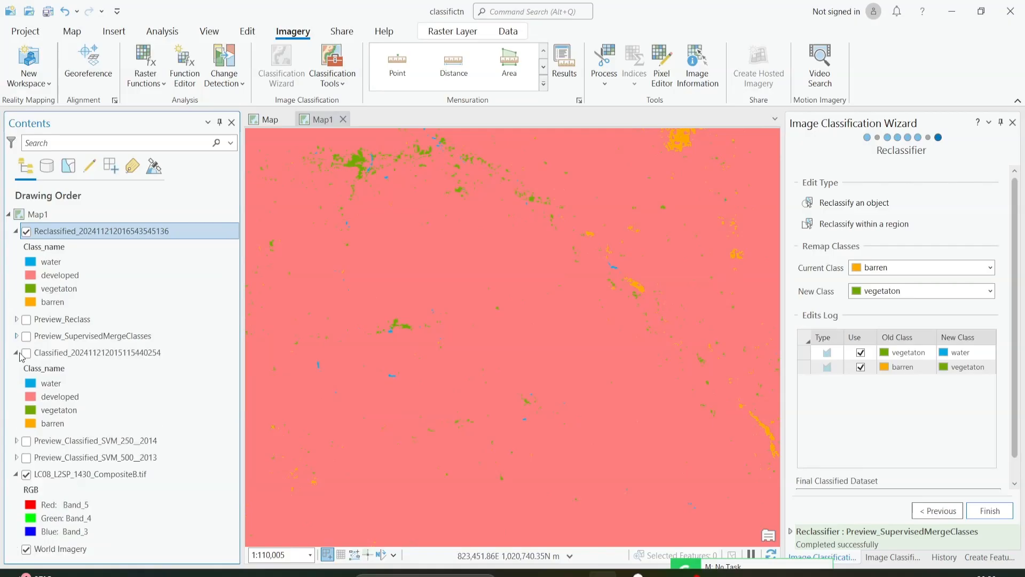
pyautogui.click(20, 353)
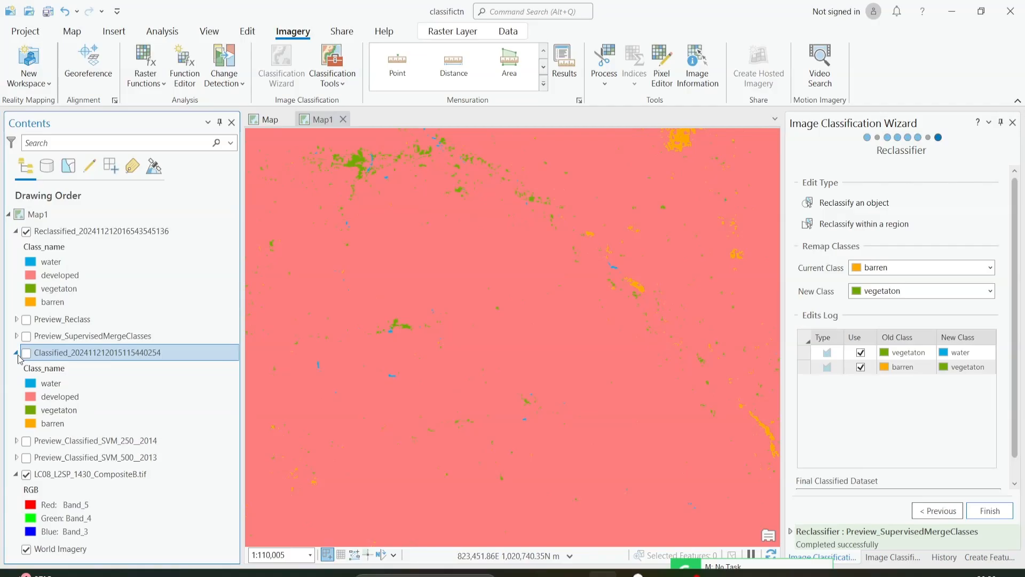
pyautogui.click(17, 354)
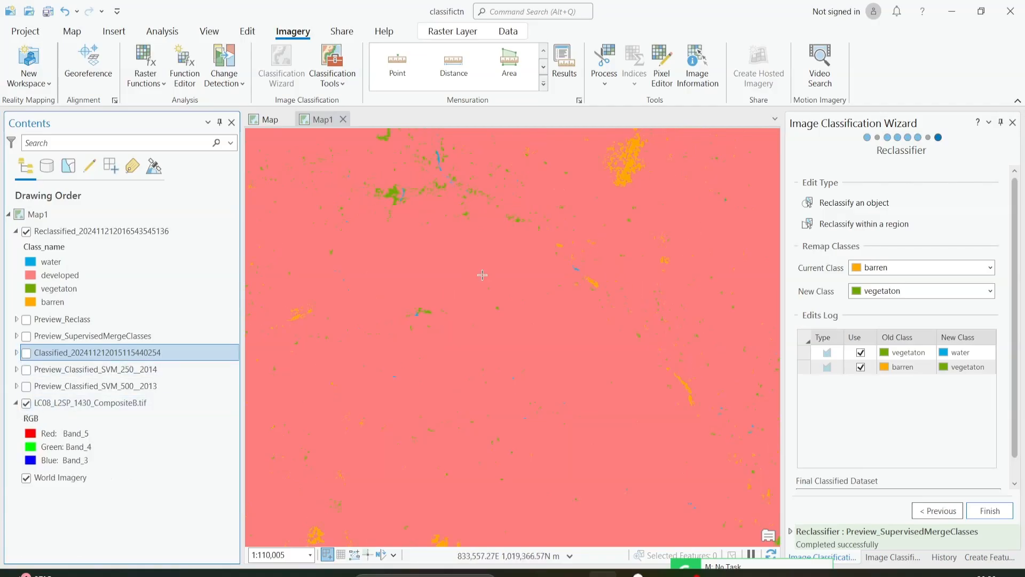
# Inspect the whole reclassified scene and finish the Image Classification Wizard.
pyautogui.scroll(-5, 482, 275)
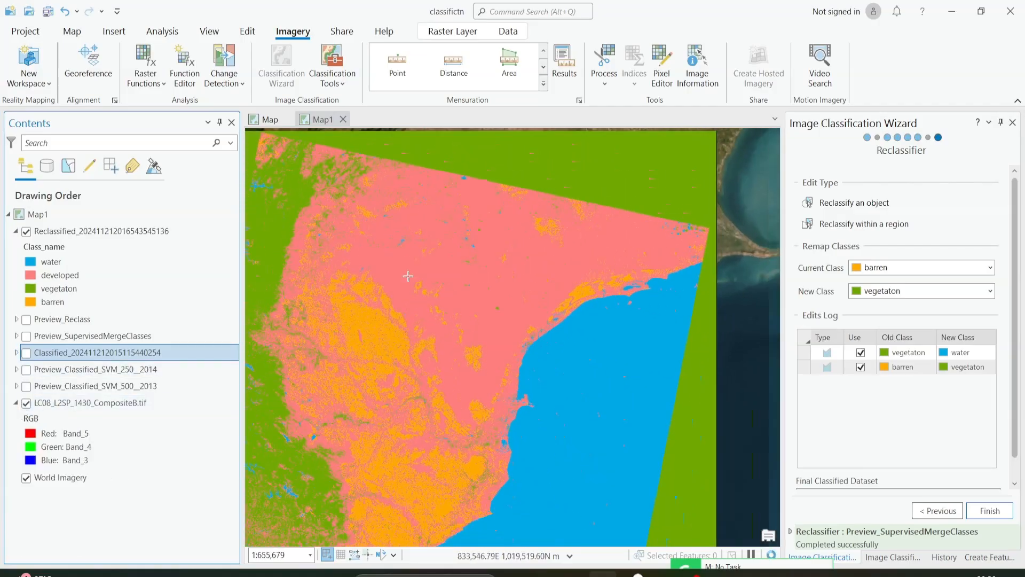
pyautogui.moveTo(412, 288); pyautogui.dragTo(517, 236)
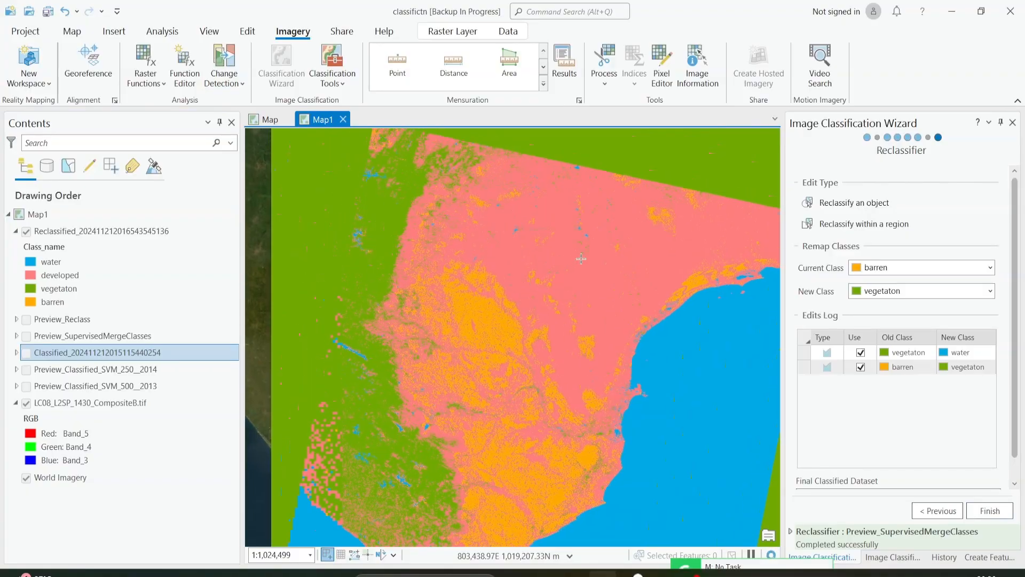
pyautogui.click(581, 259)
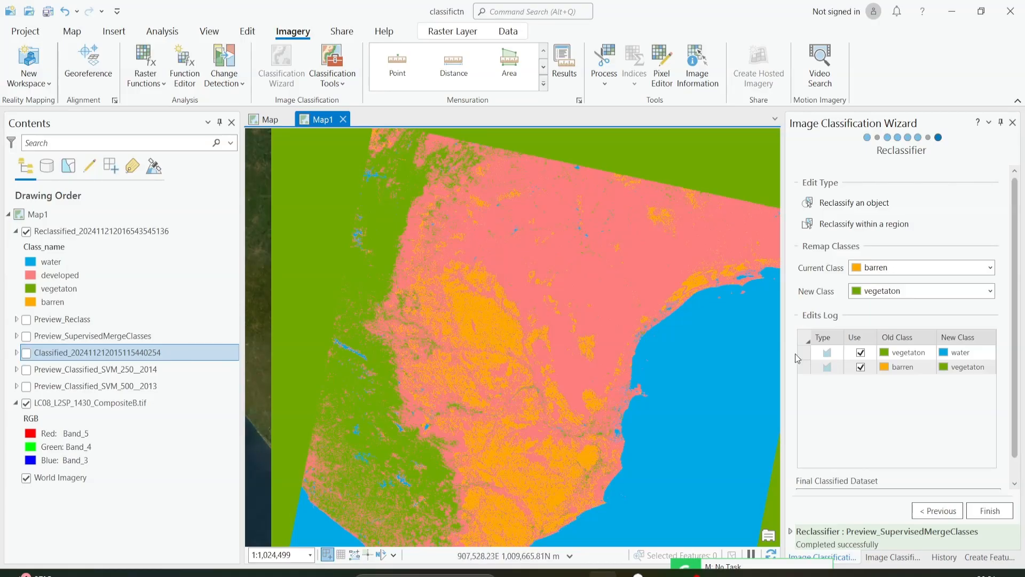
pyautogui.click(986, 510)
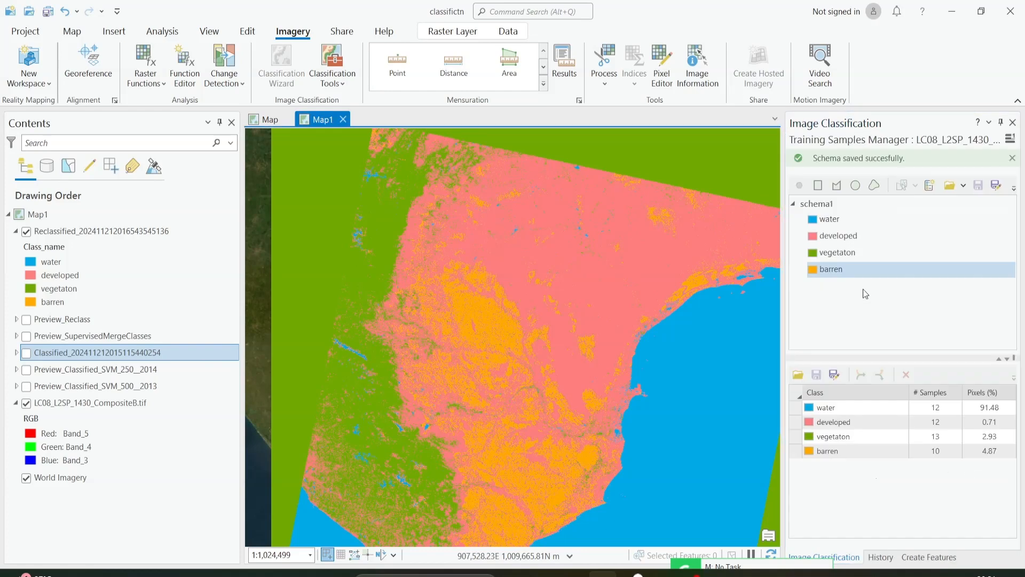